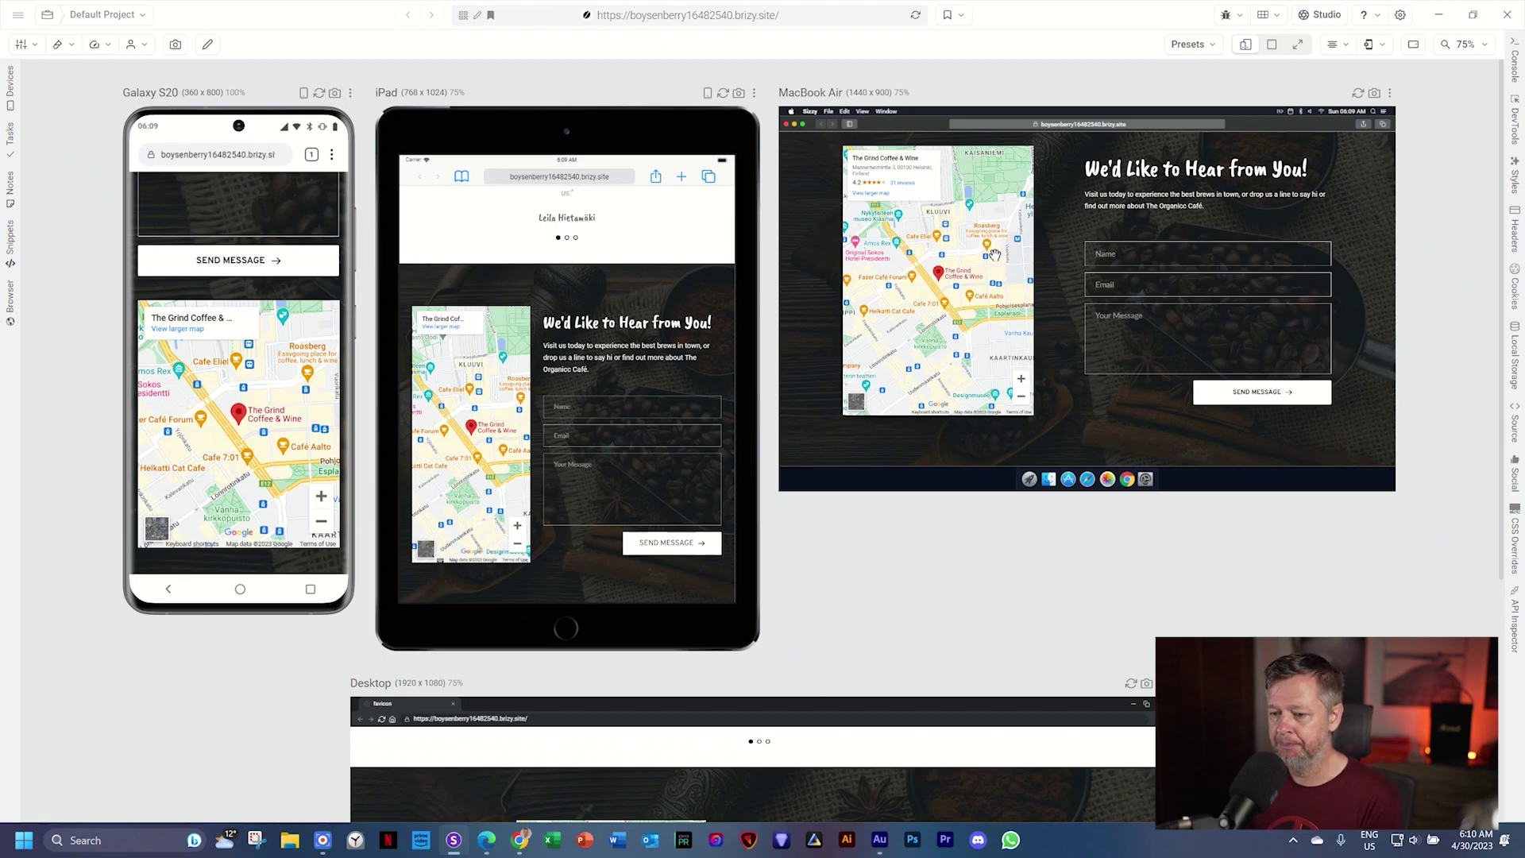
Step: Switch from the Responsively App device previews back to the Brizy editor in Chrome
{"action": "left_click", "coordinate": [520, 840]}
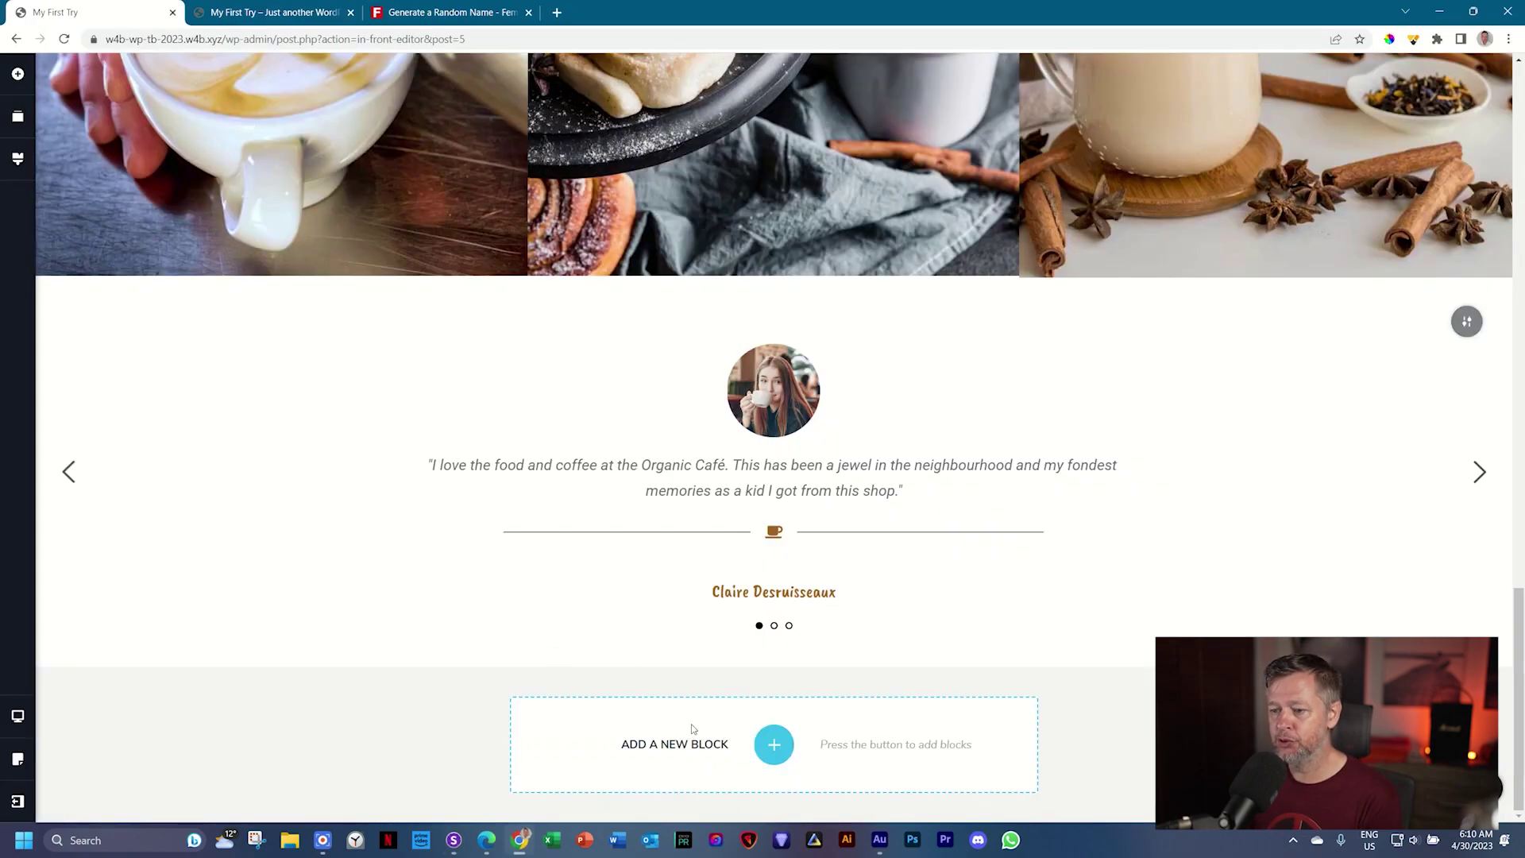
Step: Create a blank block below the testimonial slider and add a second column
{"action": "left_click", "coordinate": [773, 744]}
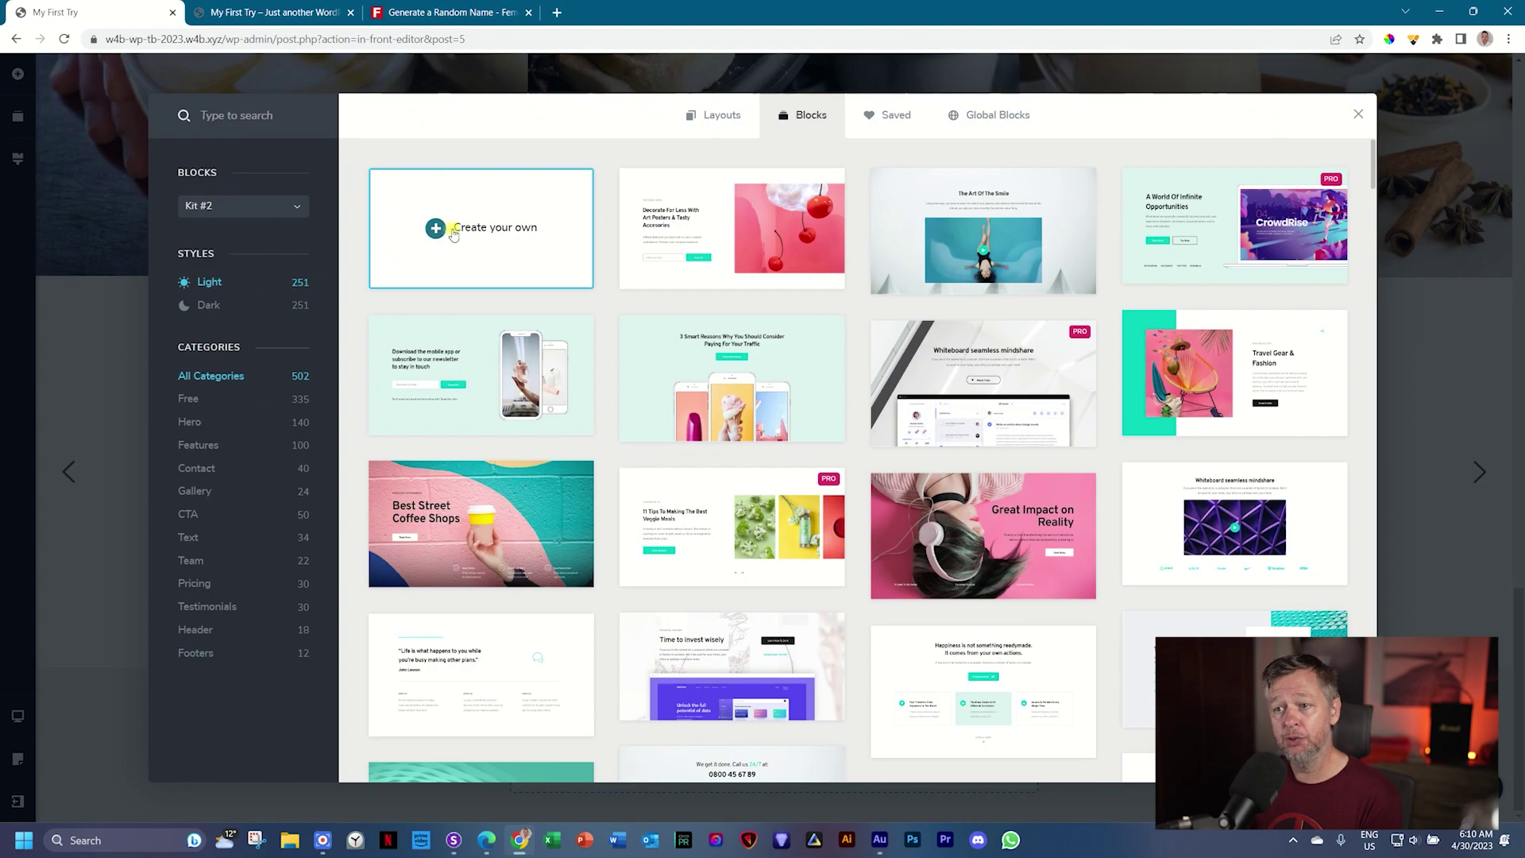
{"action": "left_click", "coordinate": [453, 233]}
{"action": "scroll", "coordinate": [779, 596], "scroll_direction": "down", "scroll_amount": 3}
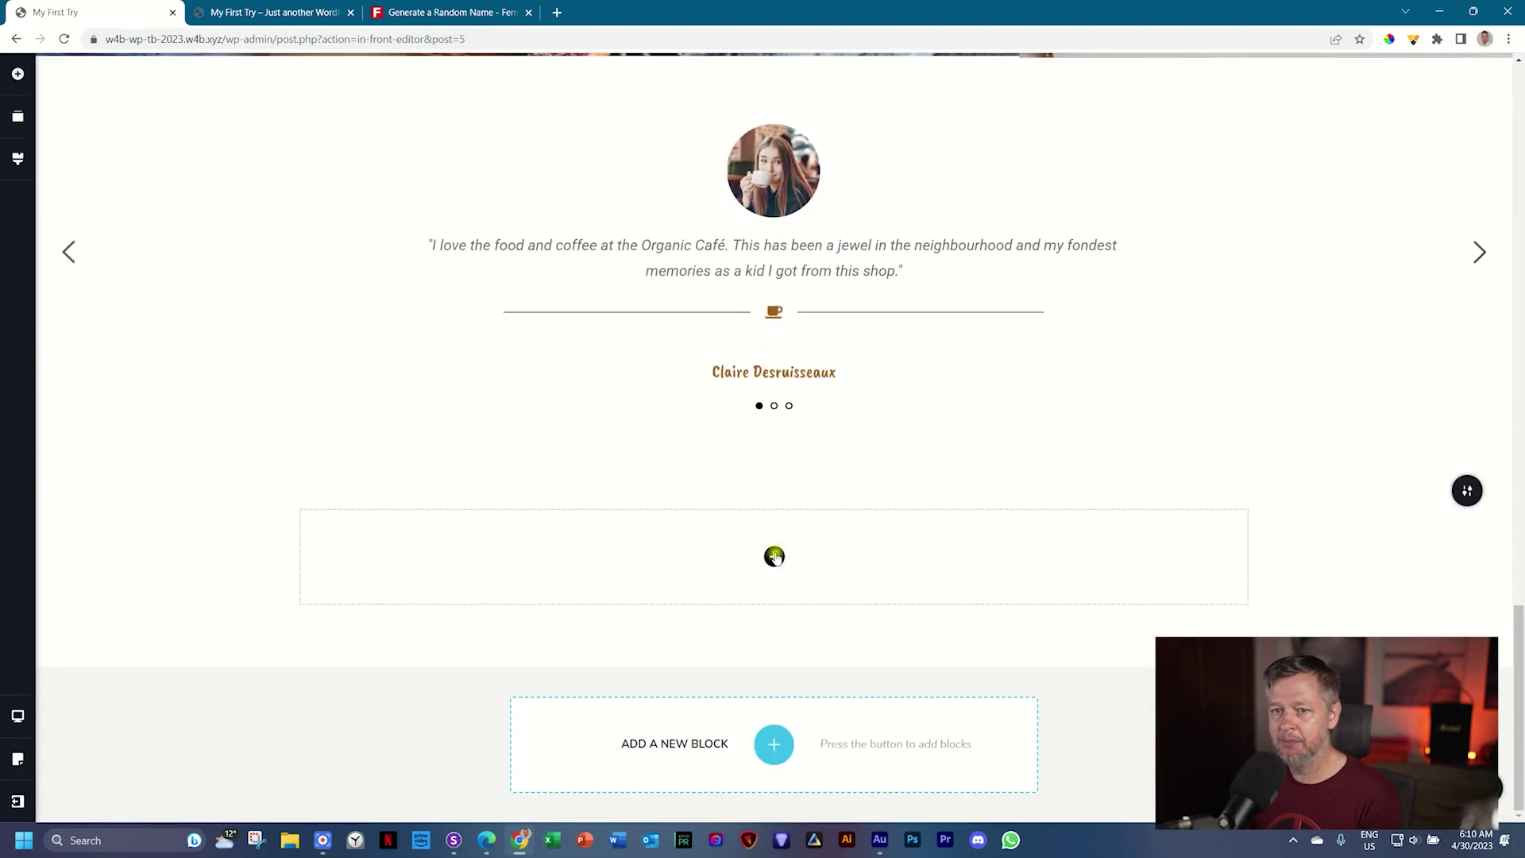
{"action": "left_click", "coordinate": [775, 556]}
{"action": "left_click_drag", "start_coordinate": [89, 181], "coordinate": [767, 568]}
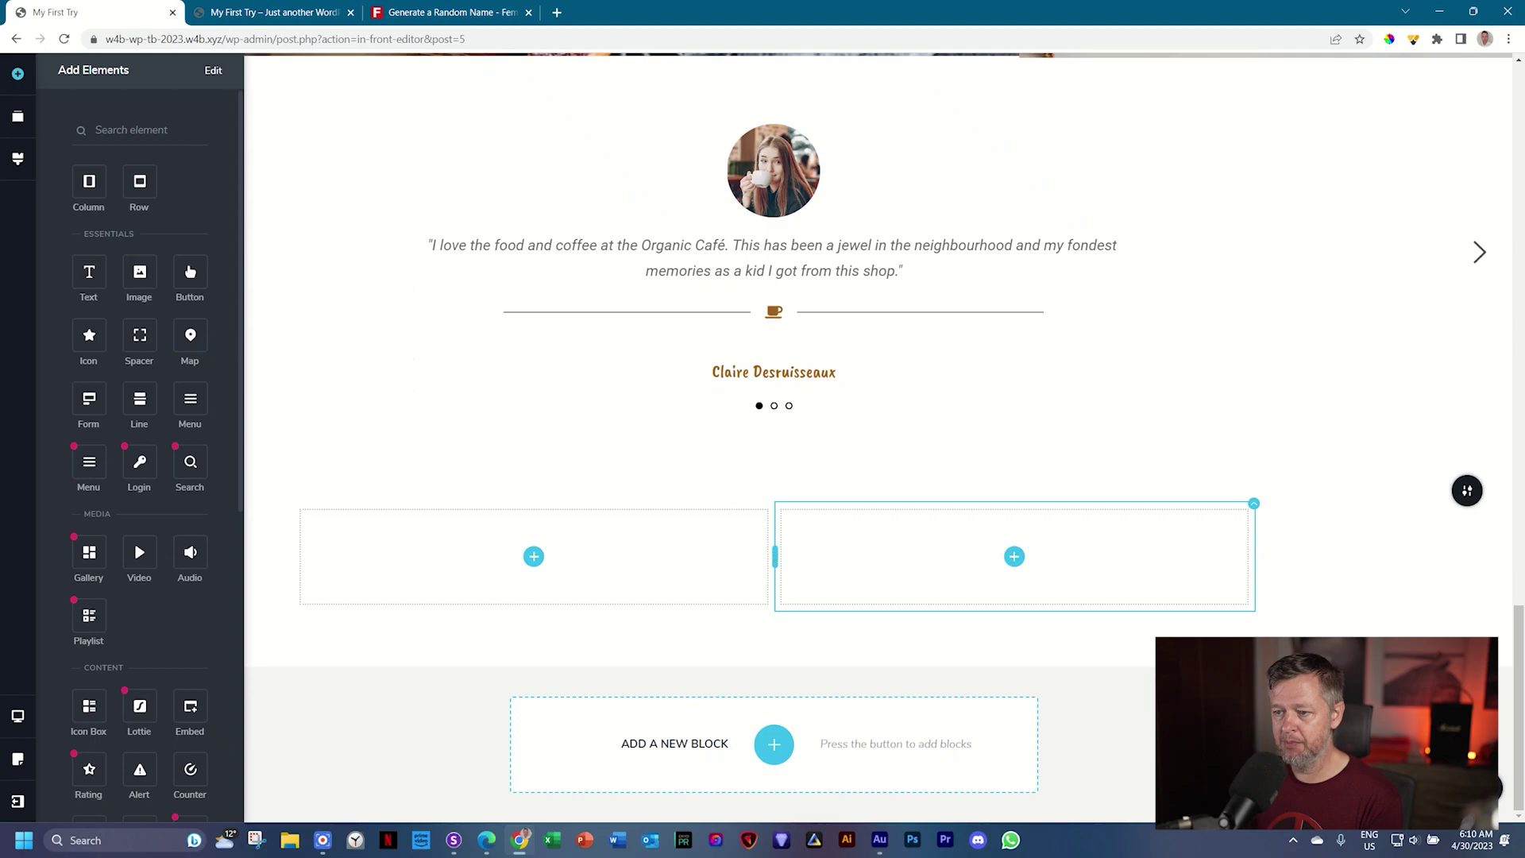
Step: Resize the columns so the left one is about 40% wide
{"action": "left_click_drag", "start_coordinate": [776, 557], "coordinate": [681, 577]}
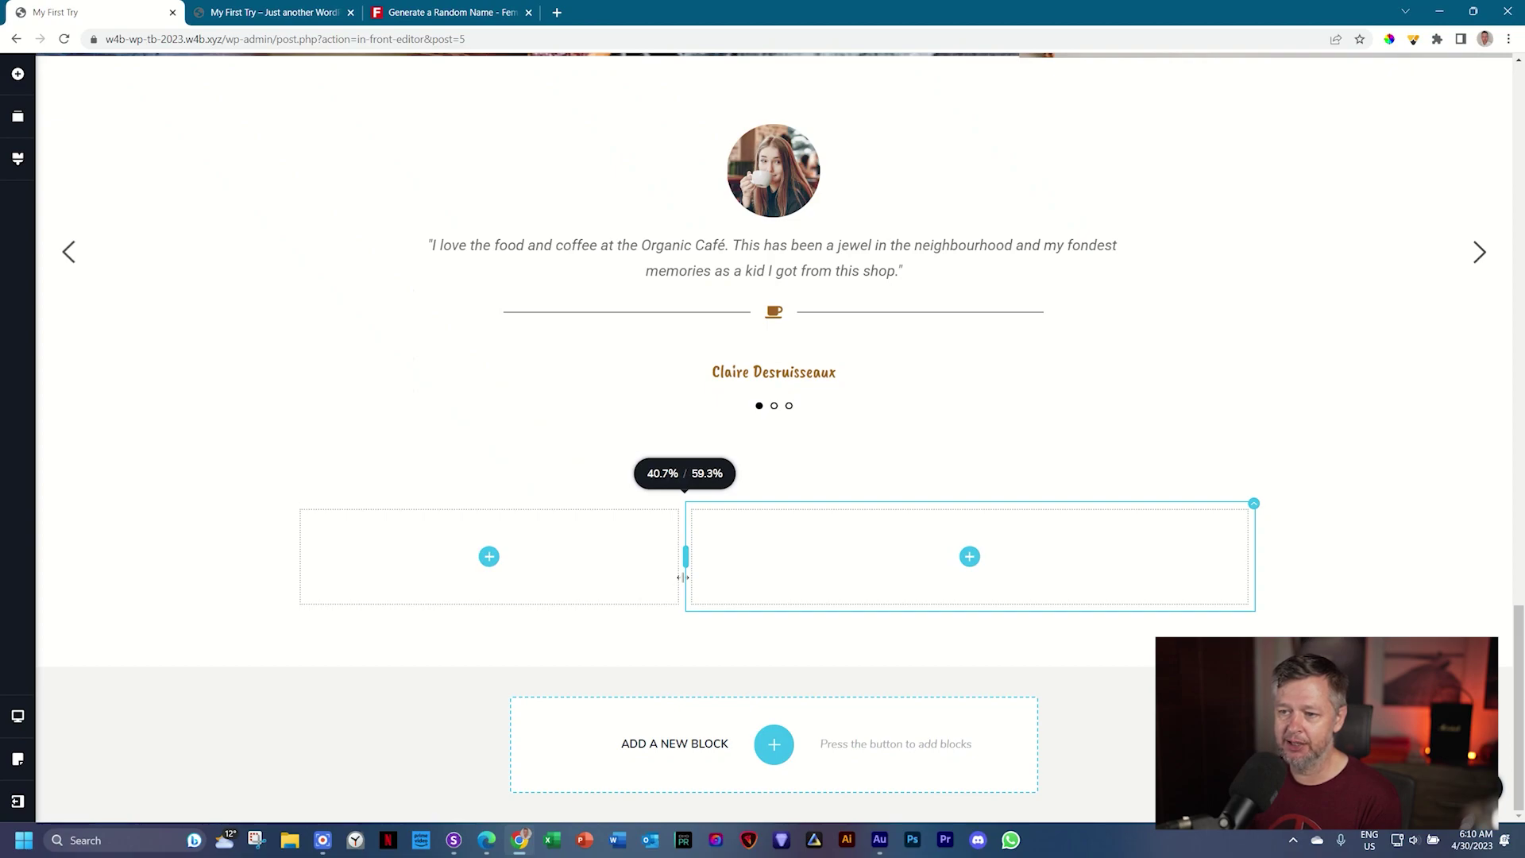
{"action": "left_click_drag", "start_coordinate": [682, 577], "coordinate": [676, 578]}
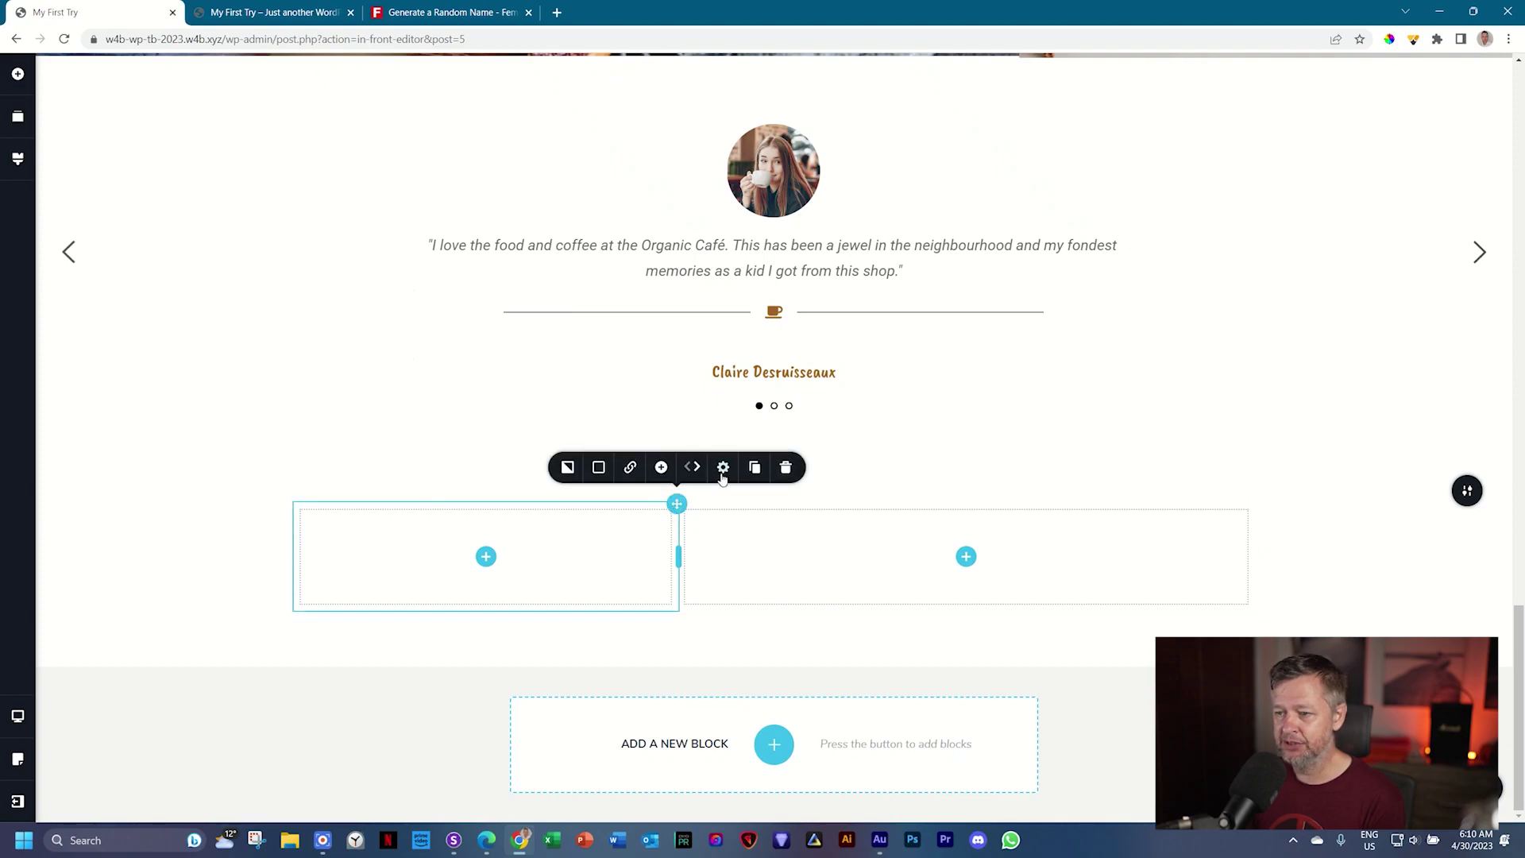
{"action": "left_click", "coordinate": [723, 467]}
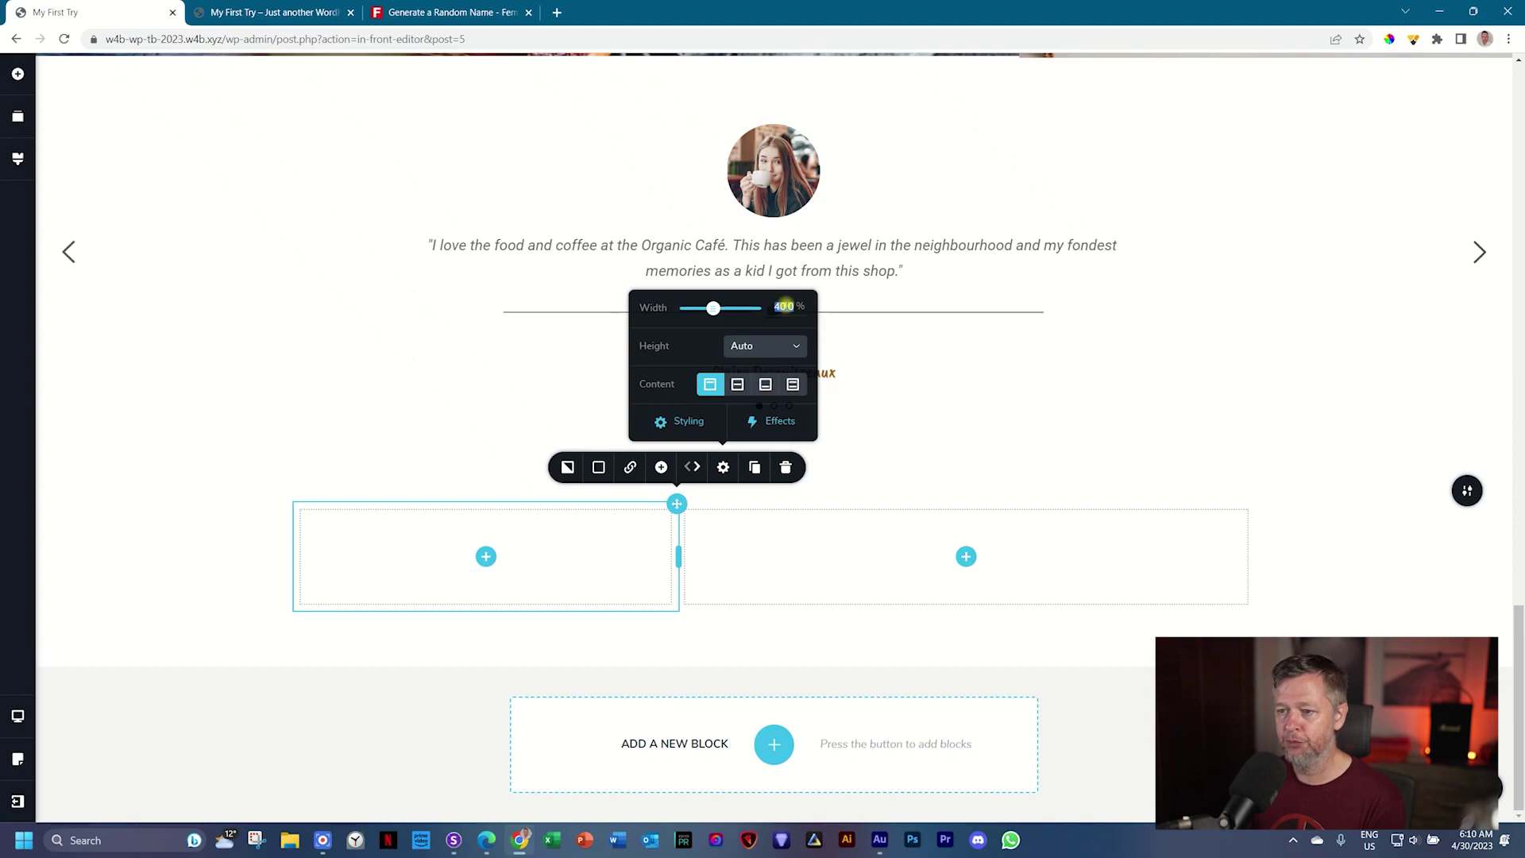
{"action": "left_click", "coordinate": [682, 555]}
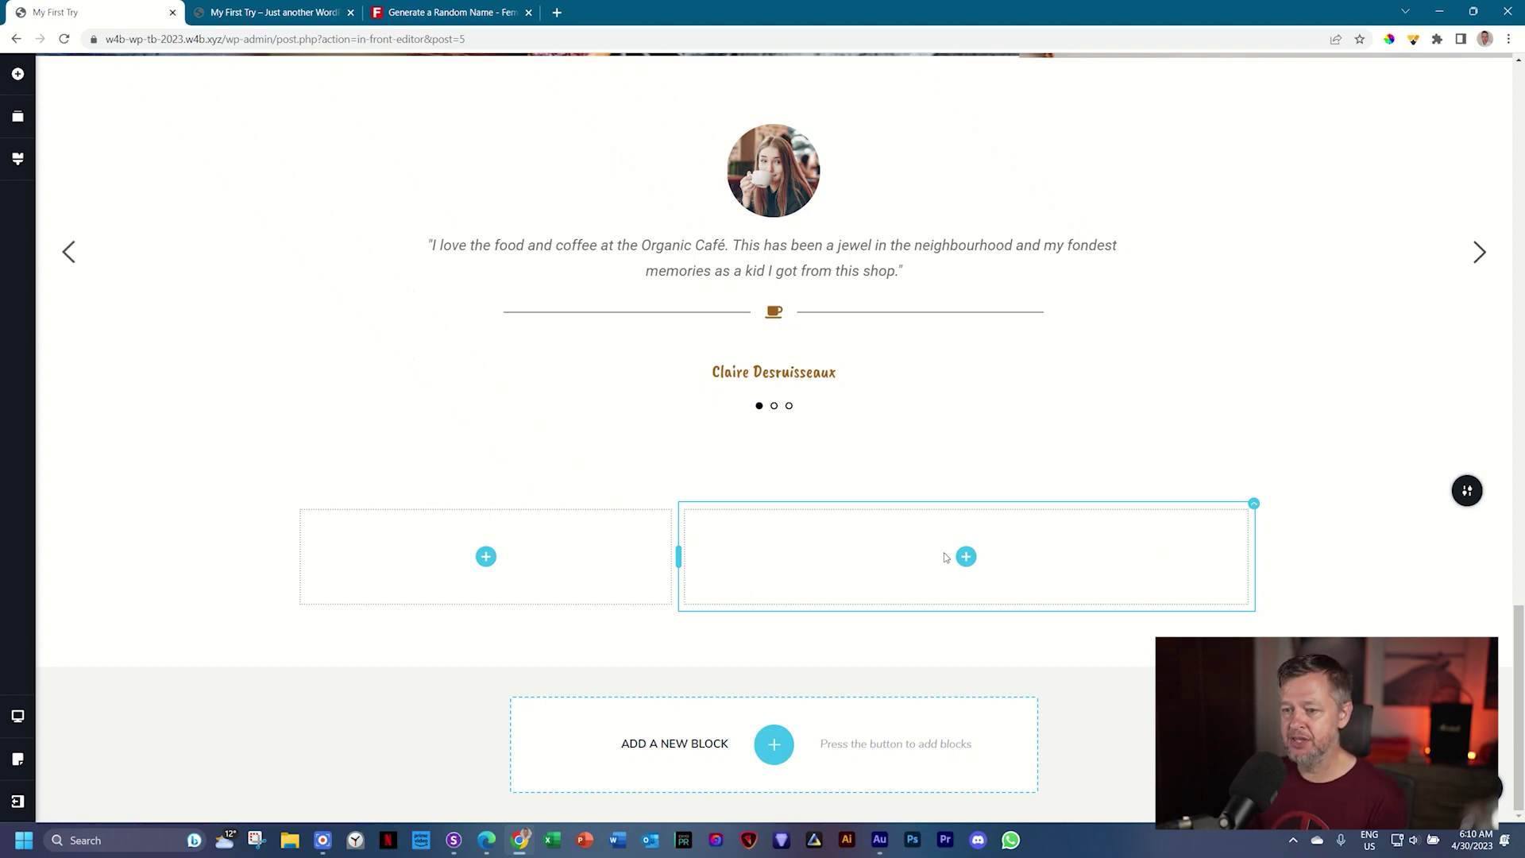
Step: Drop a Map into the left column and set its address to 'coffee shop, paris france'
{"action": "left_click", "coordinate": [484, 558]}
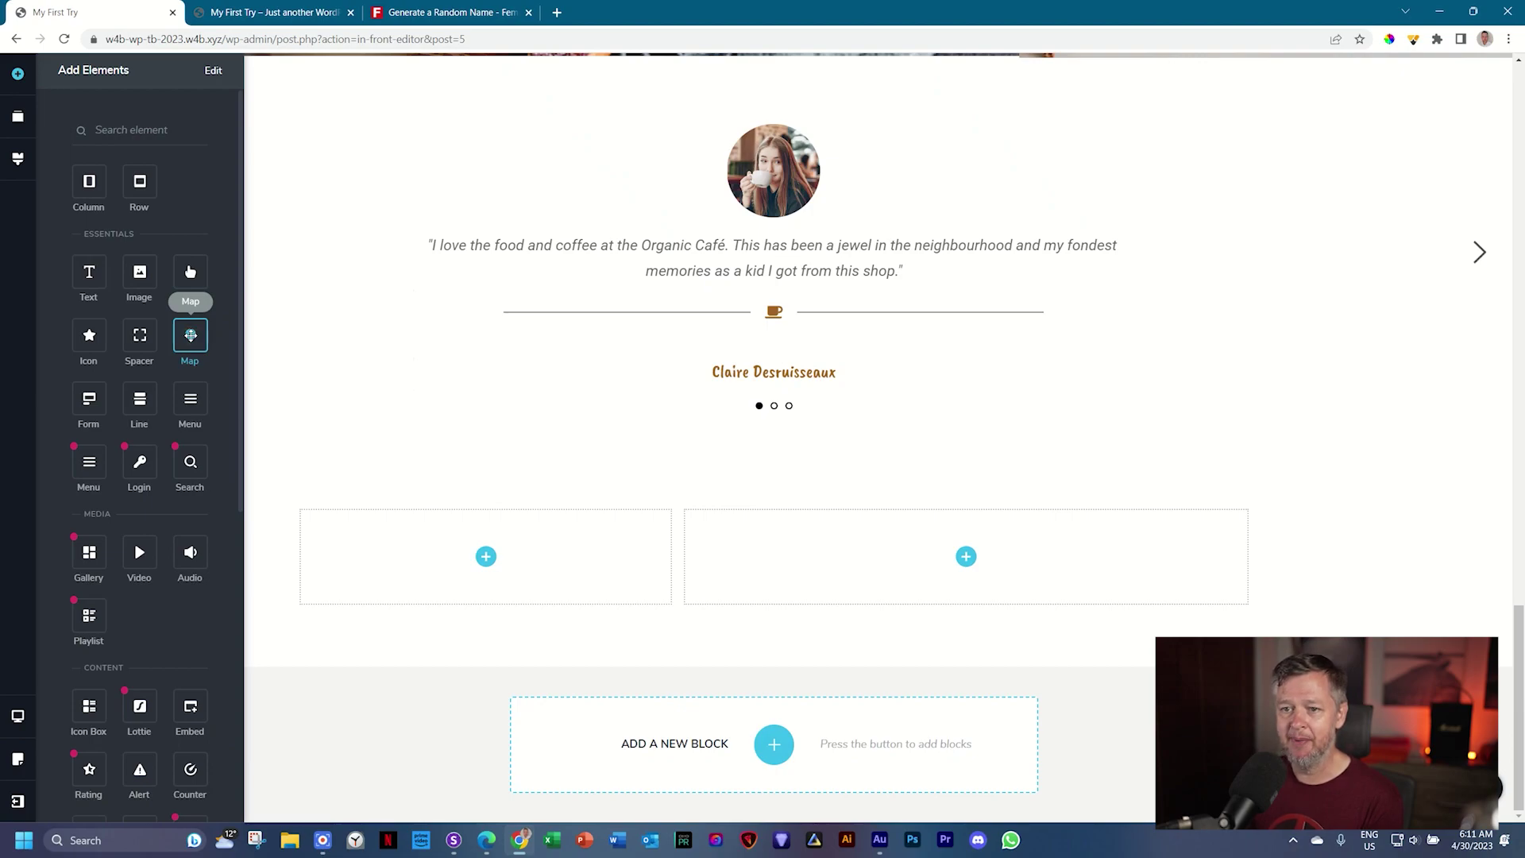
{"action": "left_click_drag", "start_coordinate": [190, 335], "coordinate": [488, 572]}
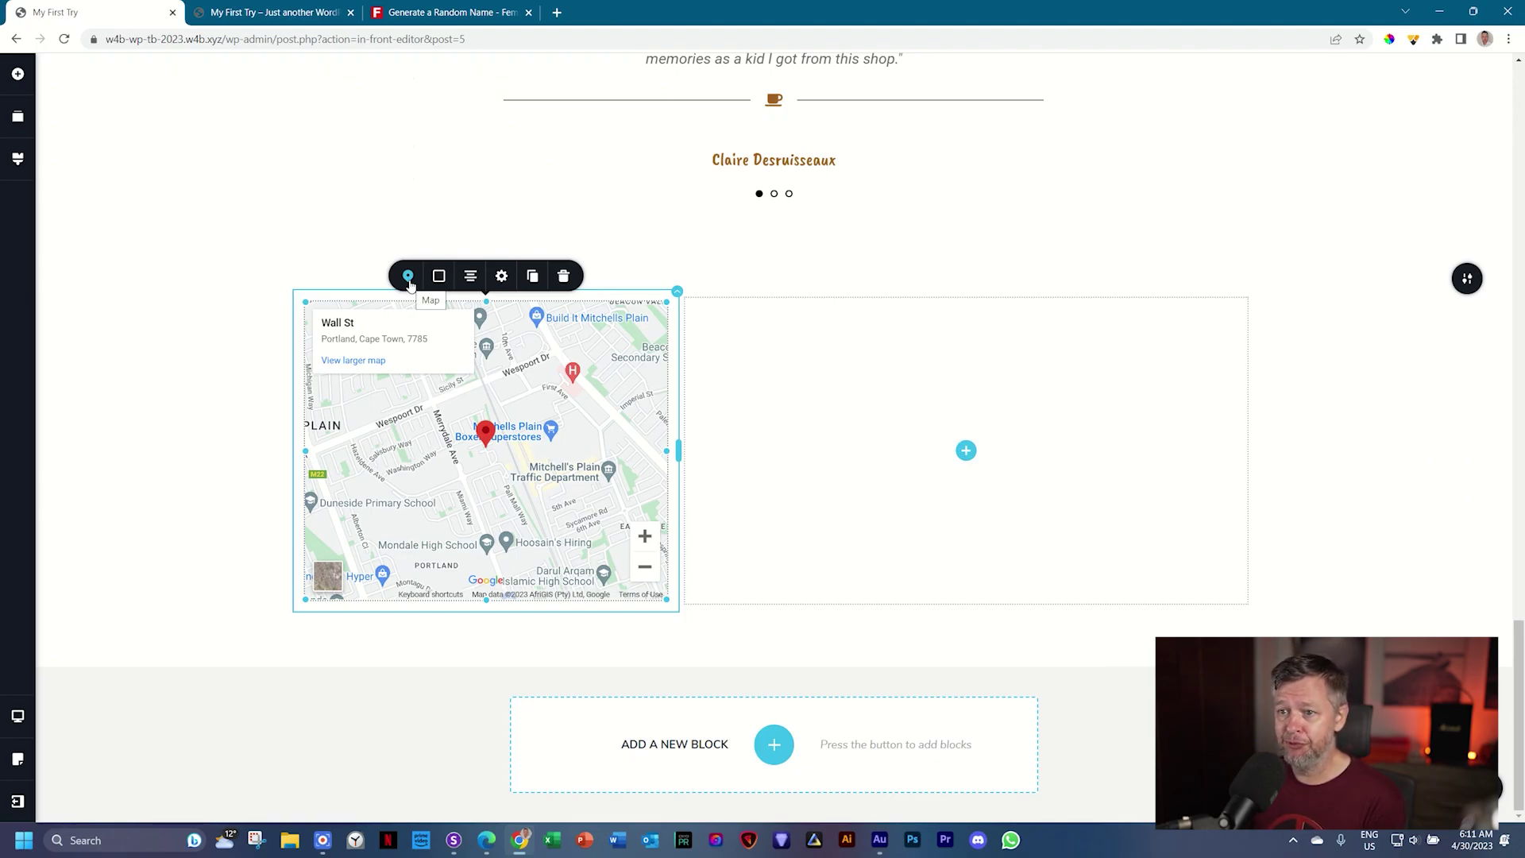
{"action": "left_click", "coordinate": [409, 276]}
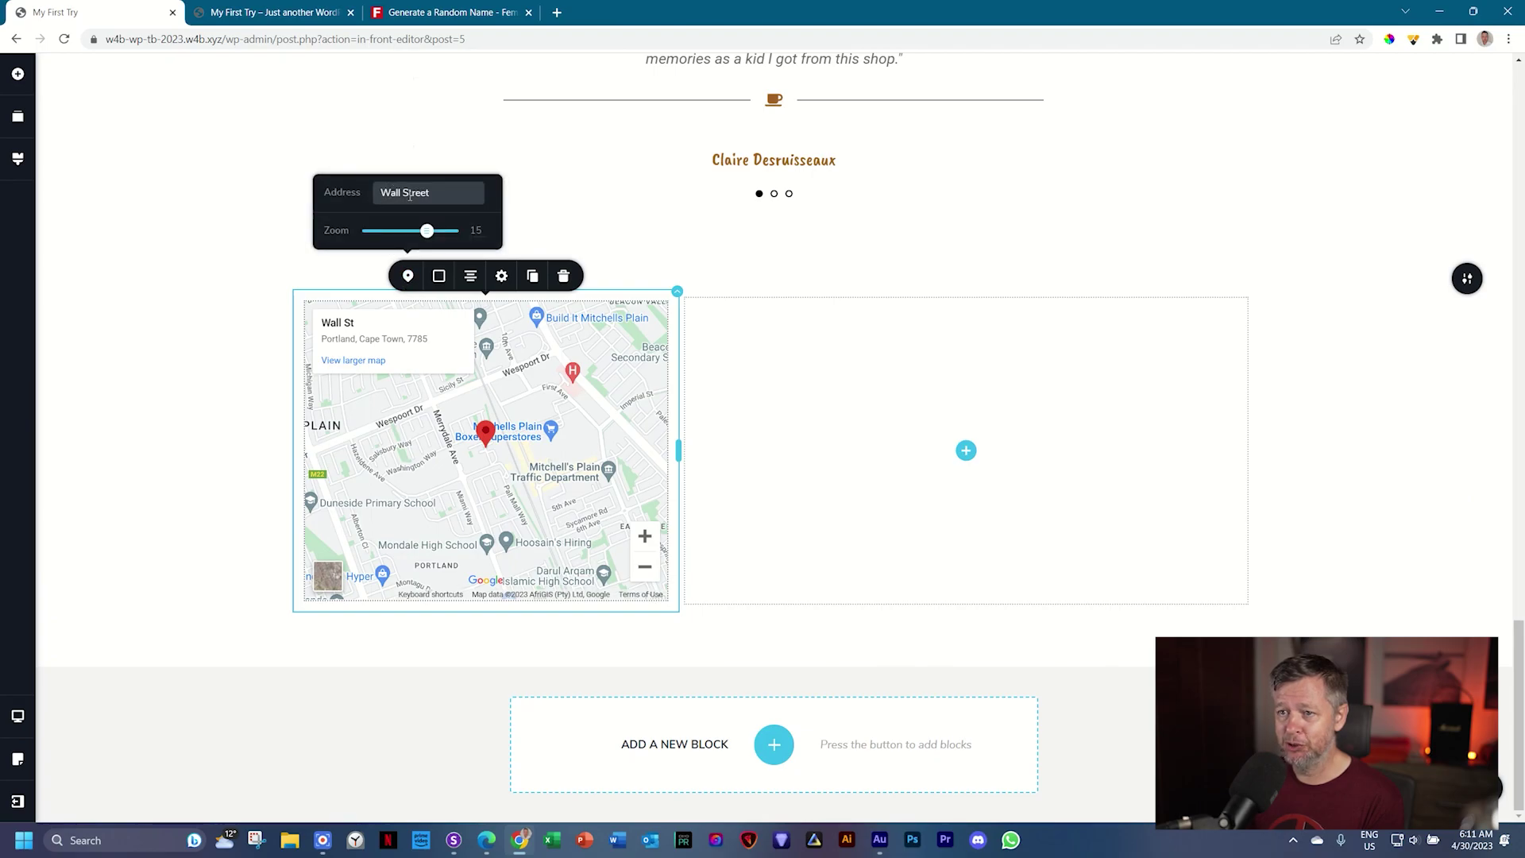
{"action": "triple_click", "coordinate": [408, 193]}
{"action": "type", "text": "cof"}
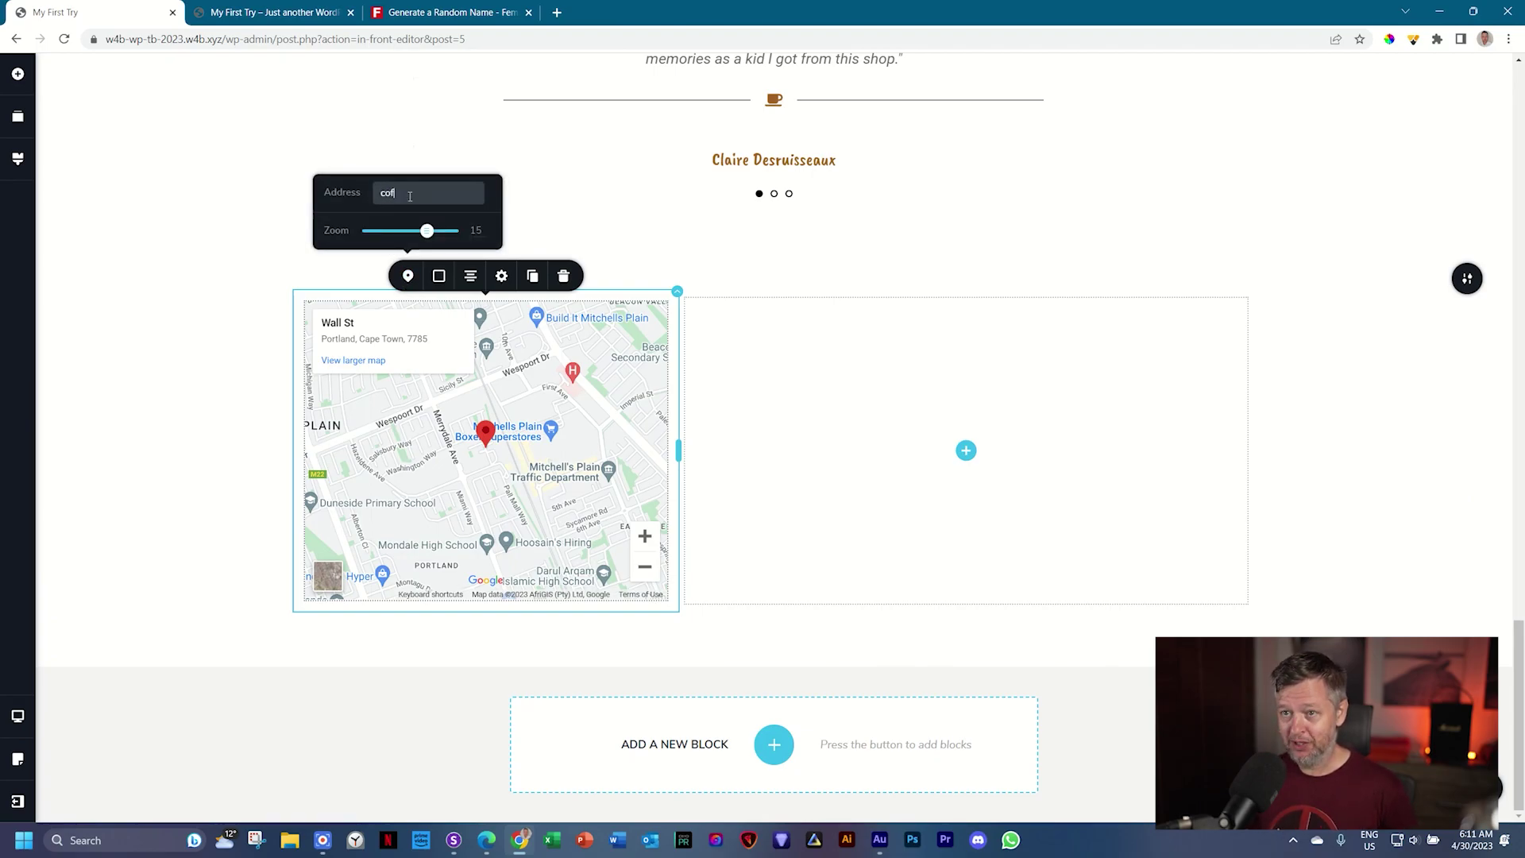
{"action": "type", "text": "fee shop, fr"}
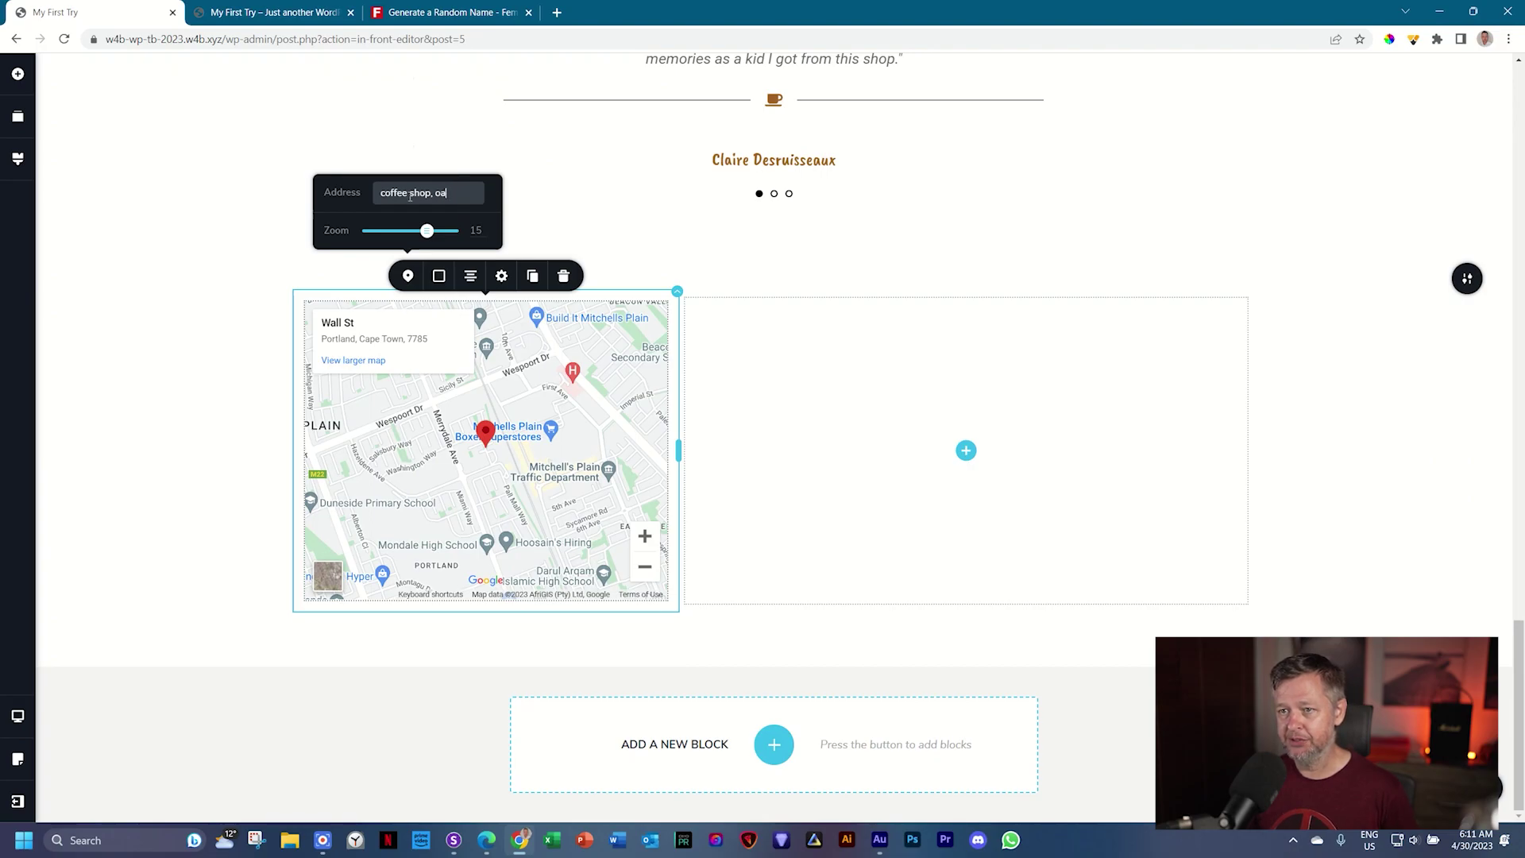
{"action": "type", "text": "paris france"}
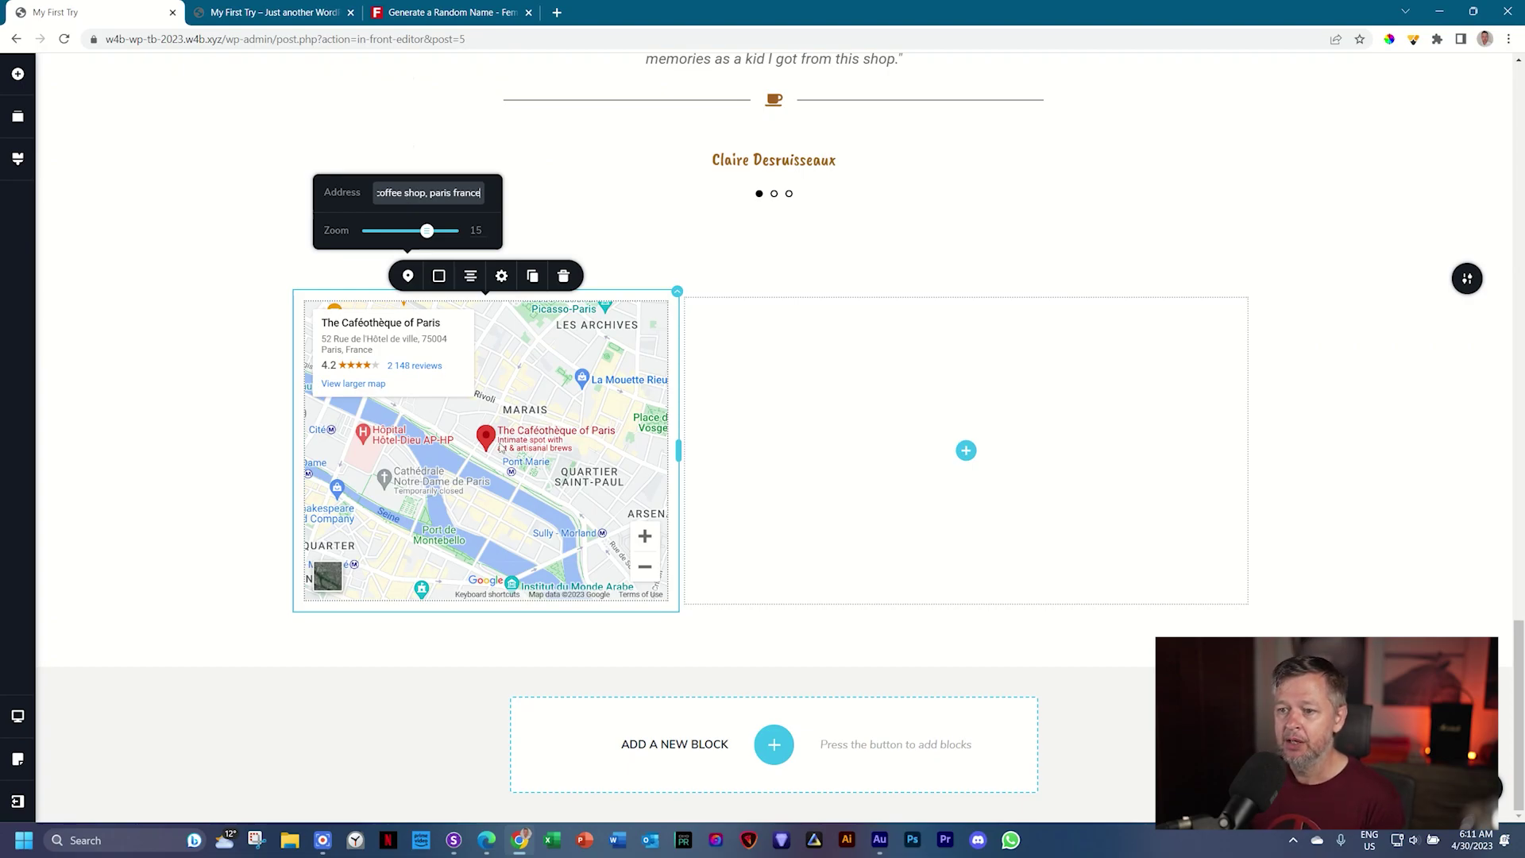
Step: Stretch the map taller and set its Height to 600 px
{"action": "left_click", "coordinate": [503, 449]}
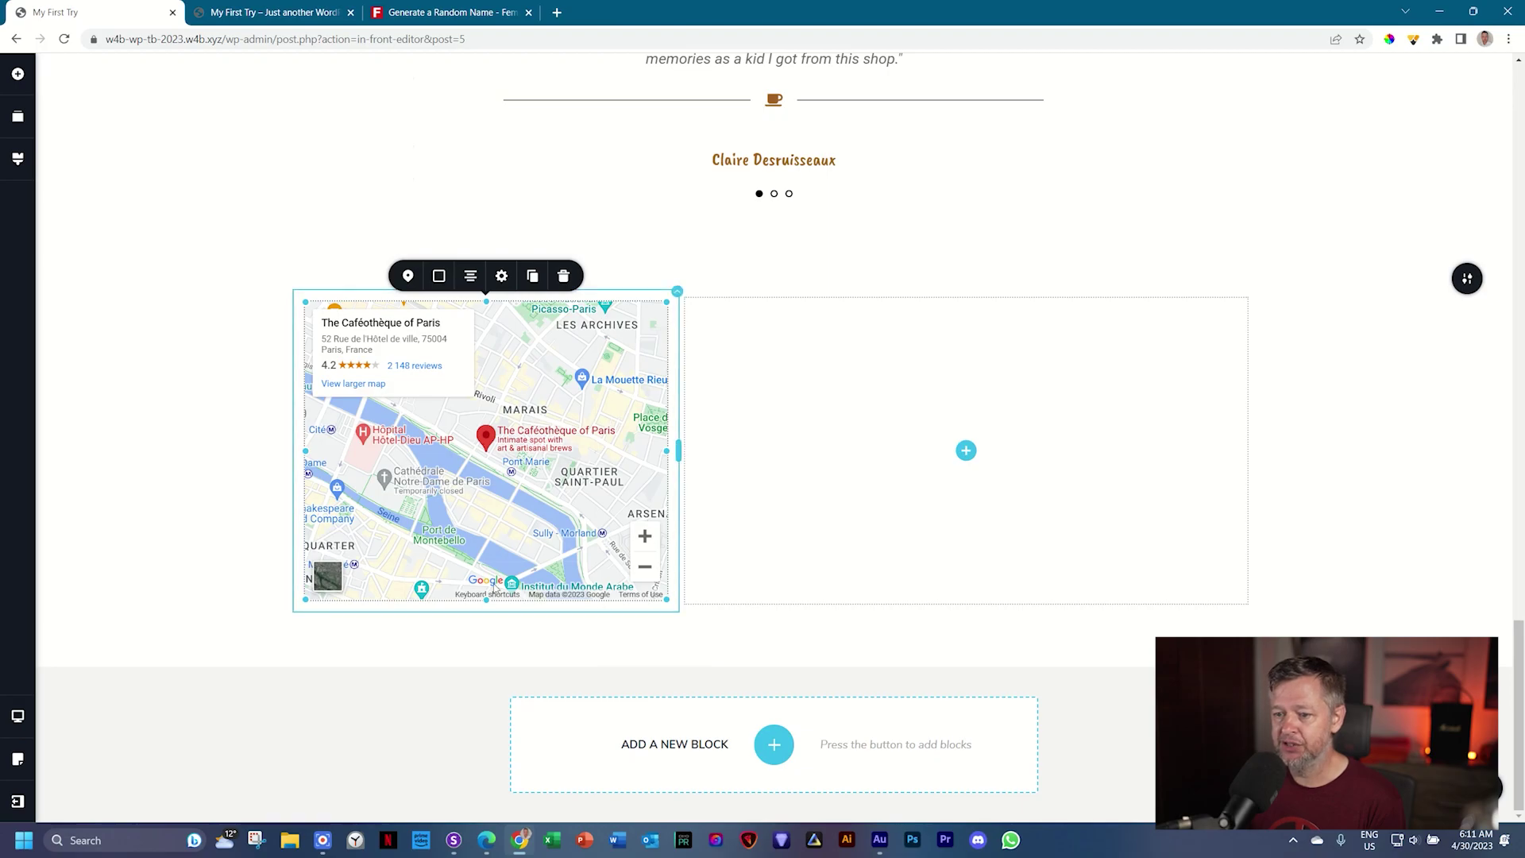
{"action": "left_click_drag", "start_coordinate": [487, 601], "coordinate": [465, 739]}
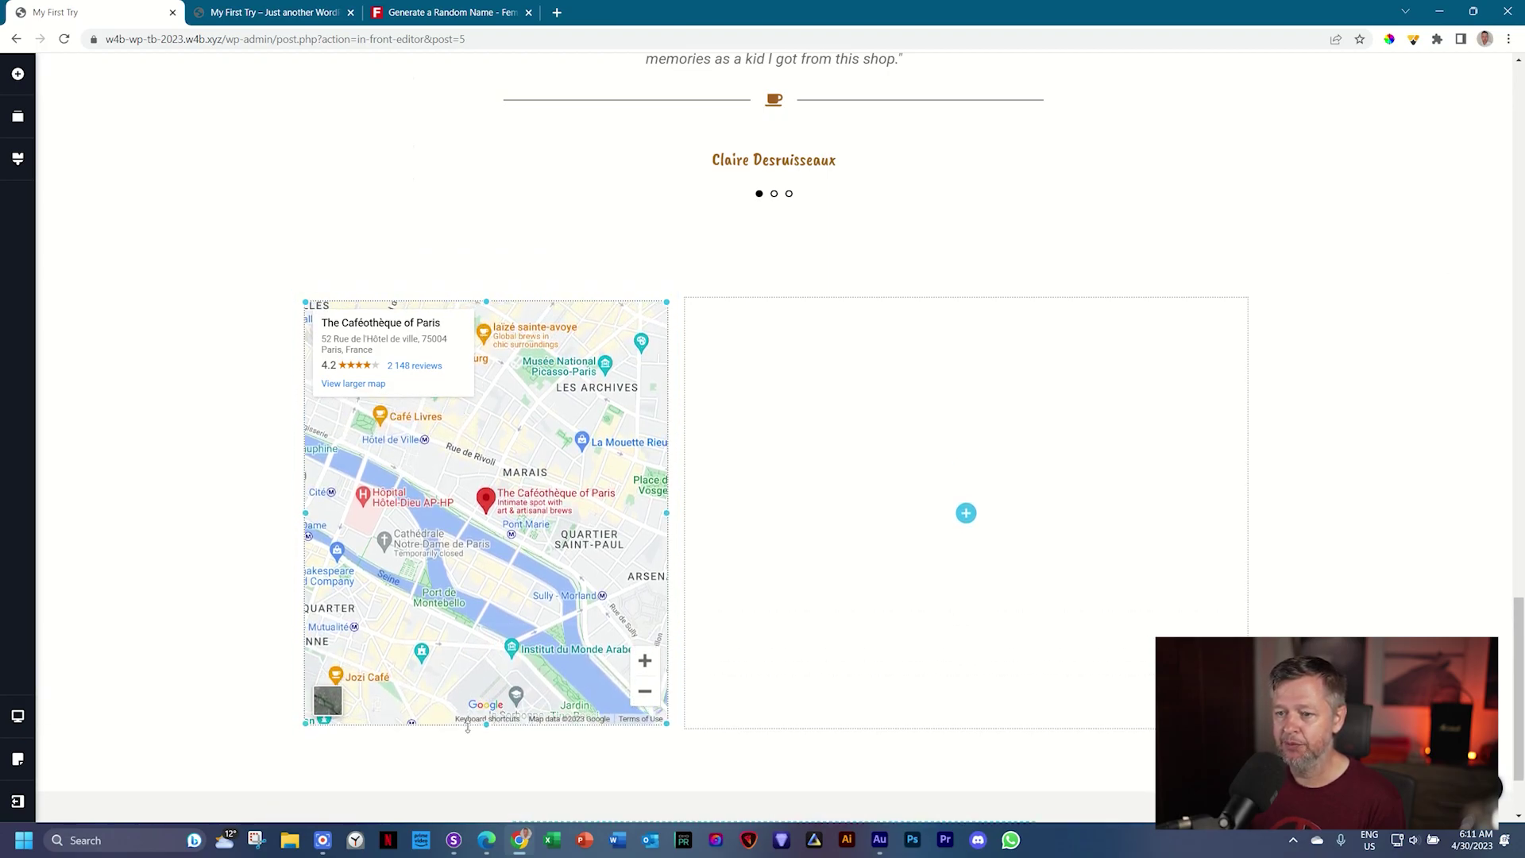
{"action": "scroll", "coordinate": [572, 576], "scroll_direction": "down", "scroll_amount": 2}
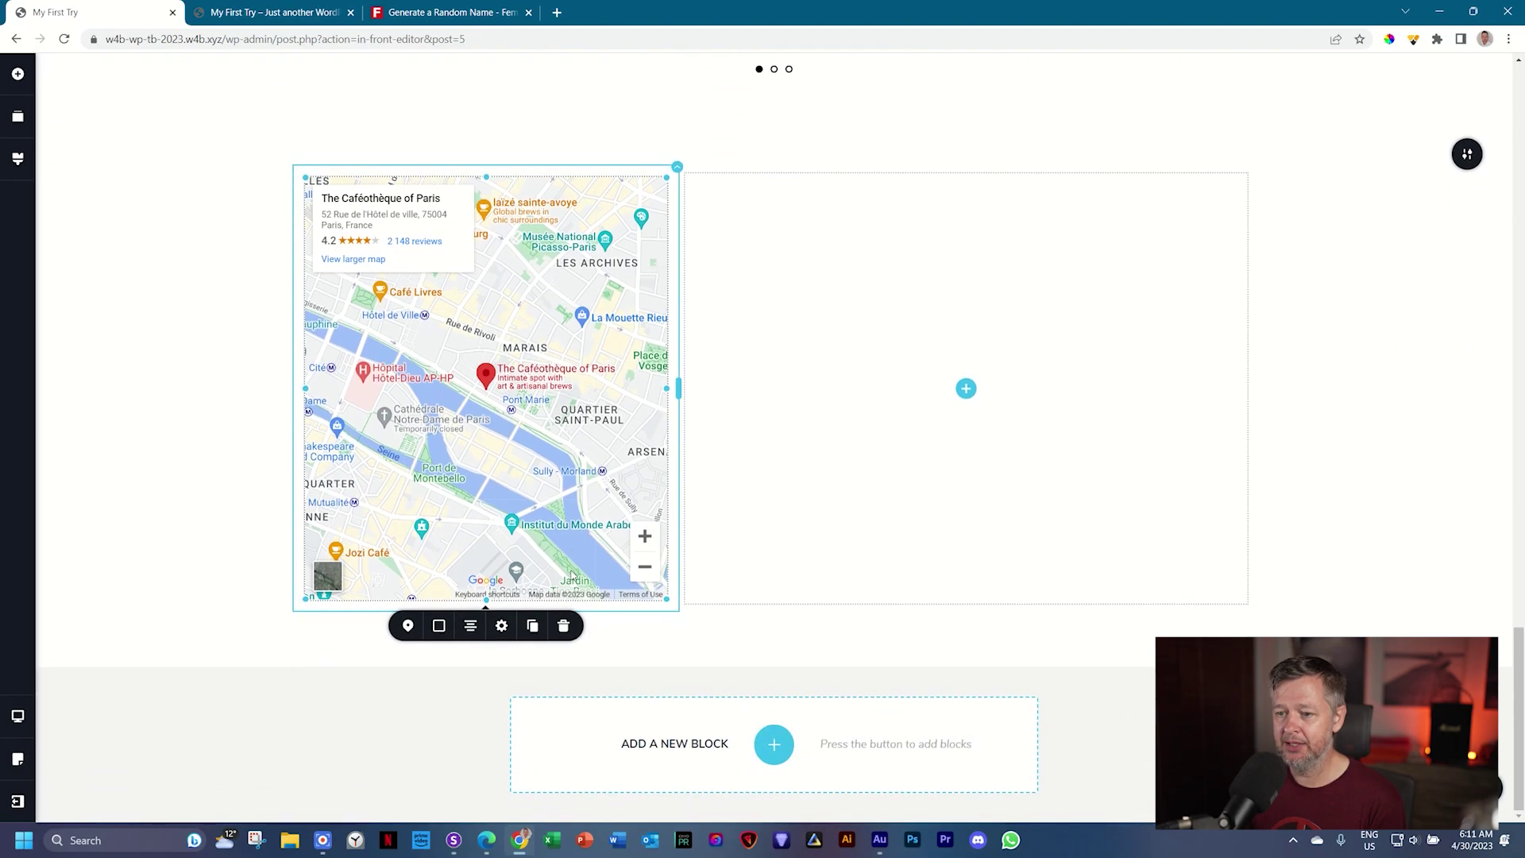
{"action": "left_click", "coordinate": [501, 625]}
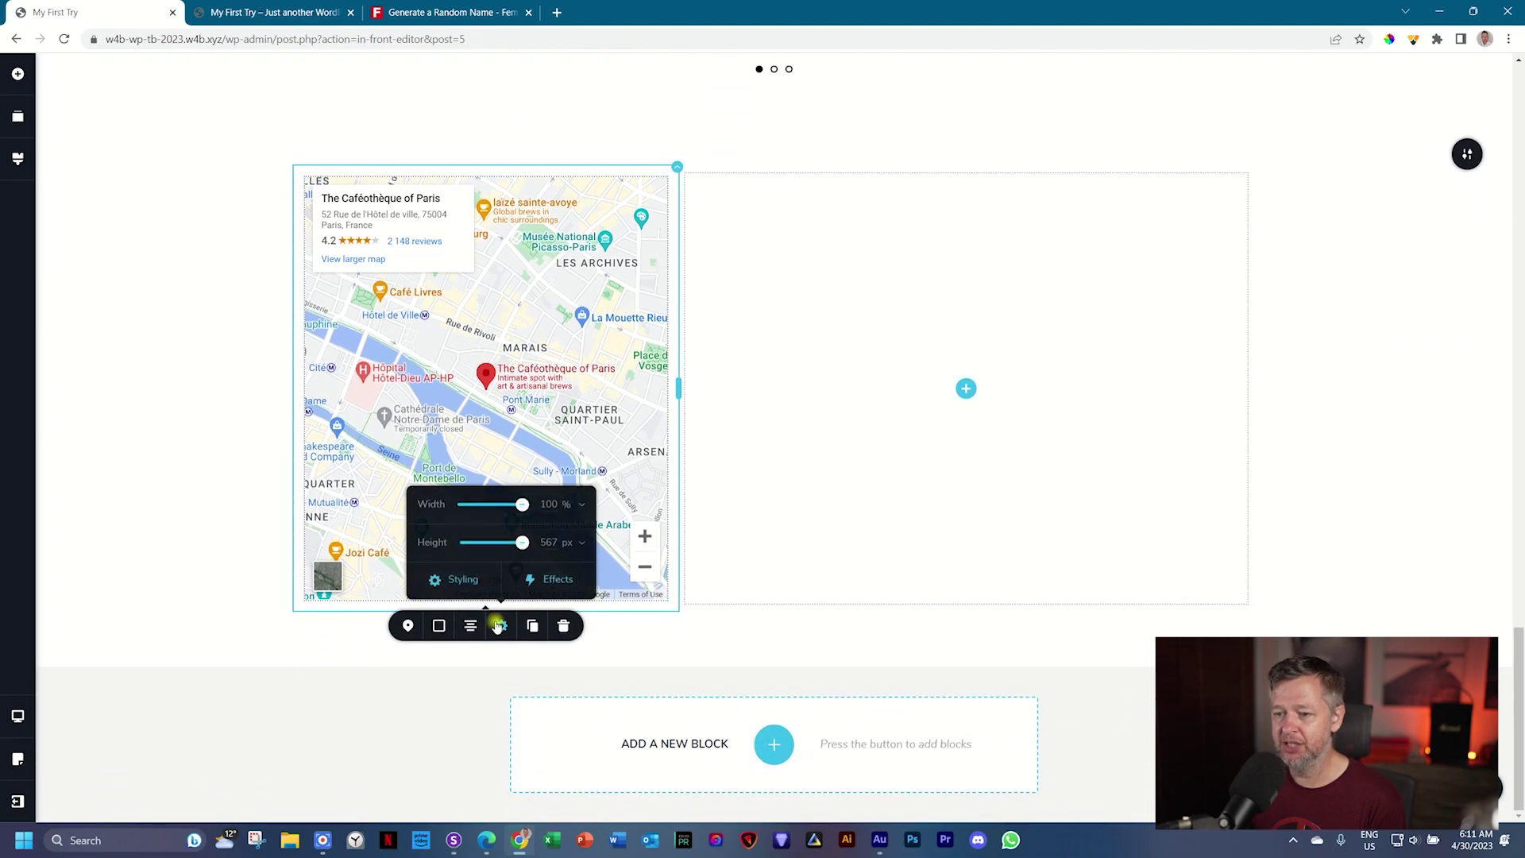
{"action": "left_click", "coordinate": [575, 548]}
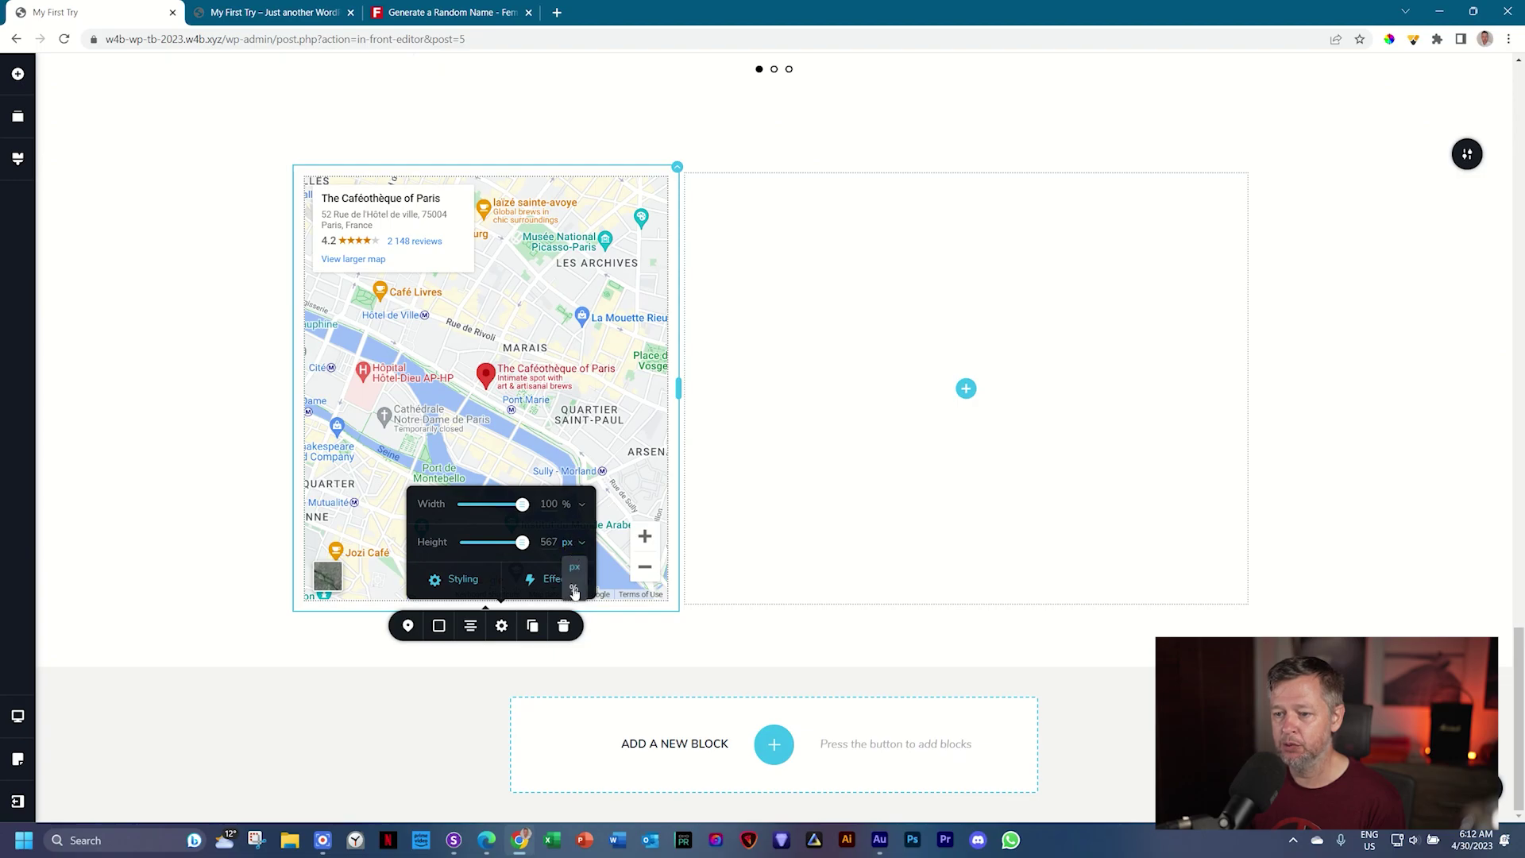
{"action": "left_click", "coordinate": [550, 541]}
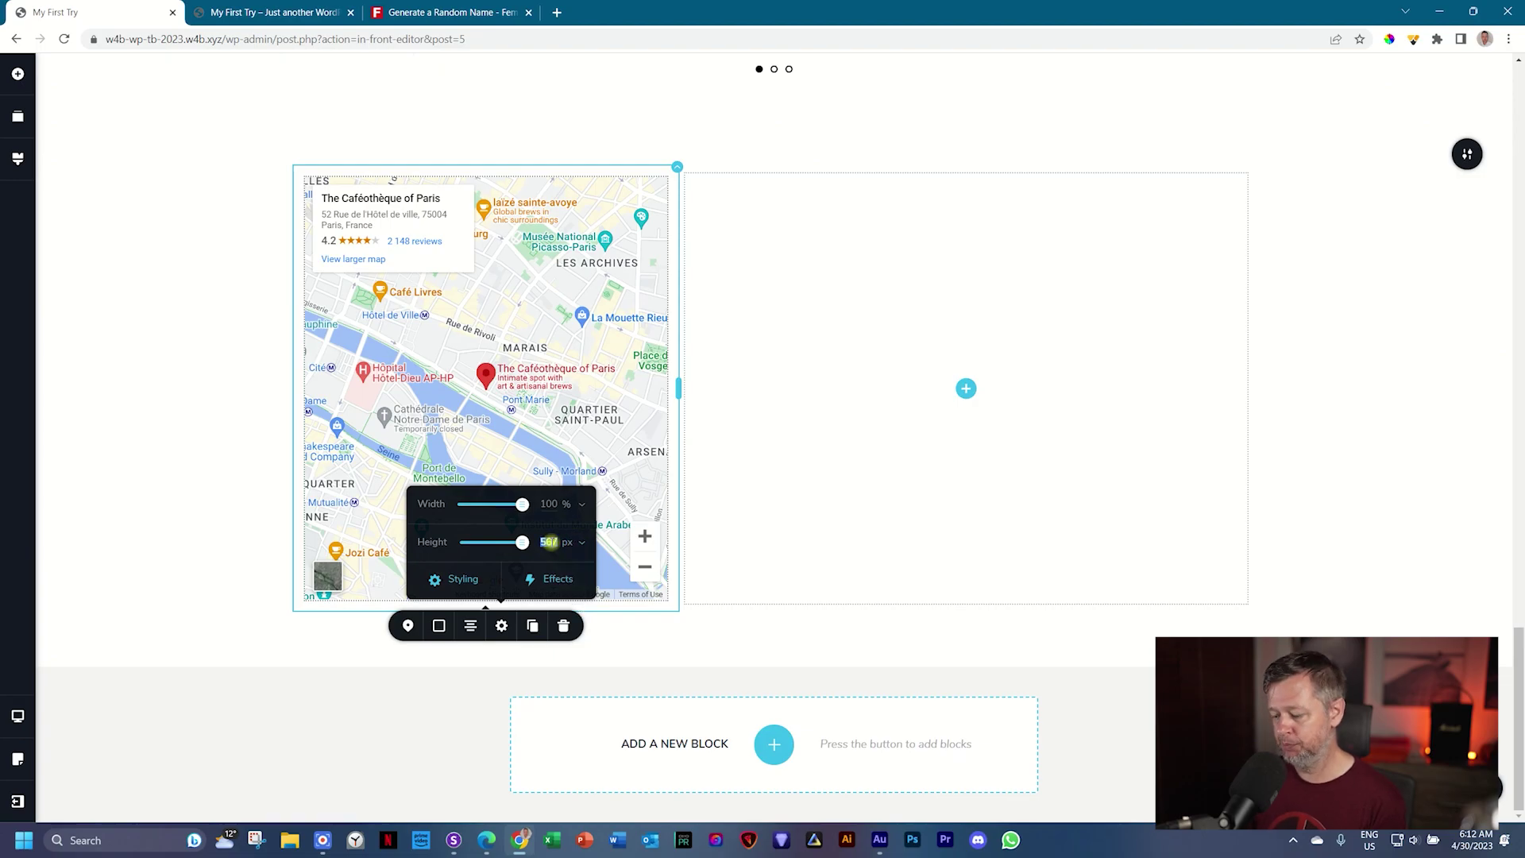
{"action": "key", "text": "BackSpace"}
{"action": "key", "text": "BackSpace"}
{"action": "key", "text": "BackSpace"}
{"action": "type", "text": "600"}
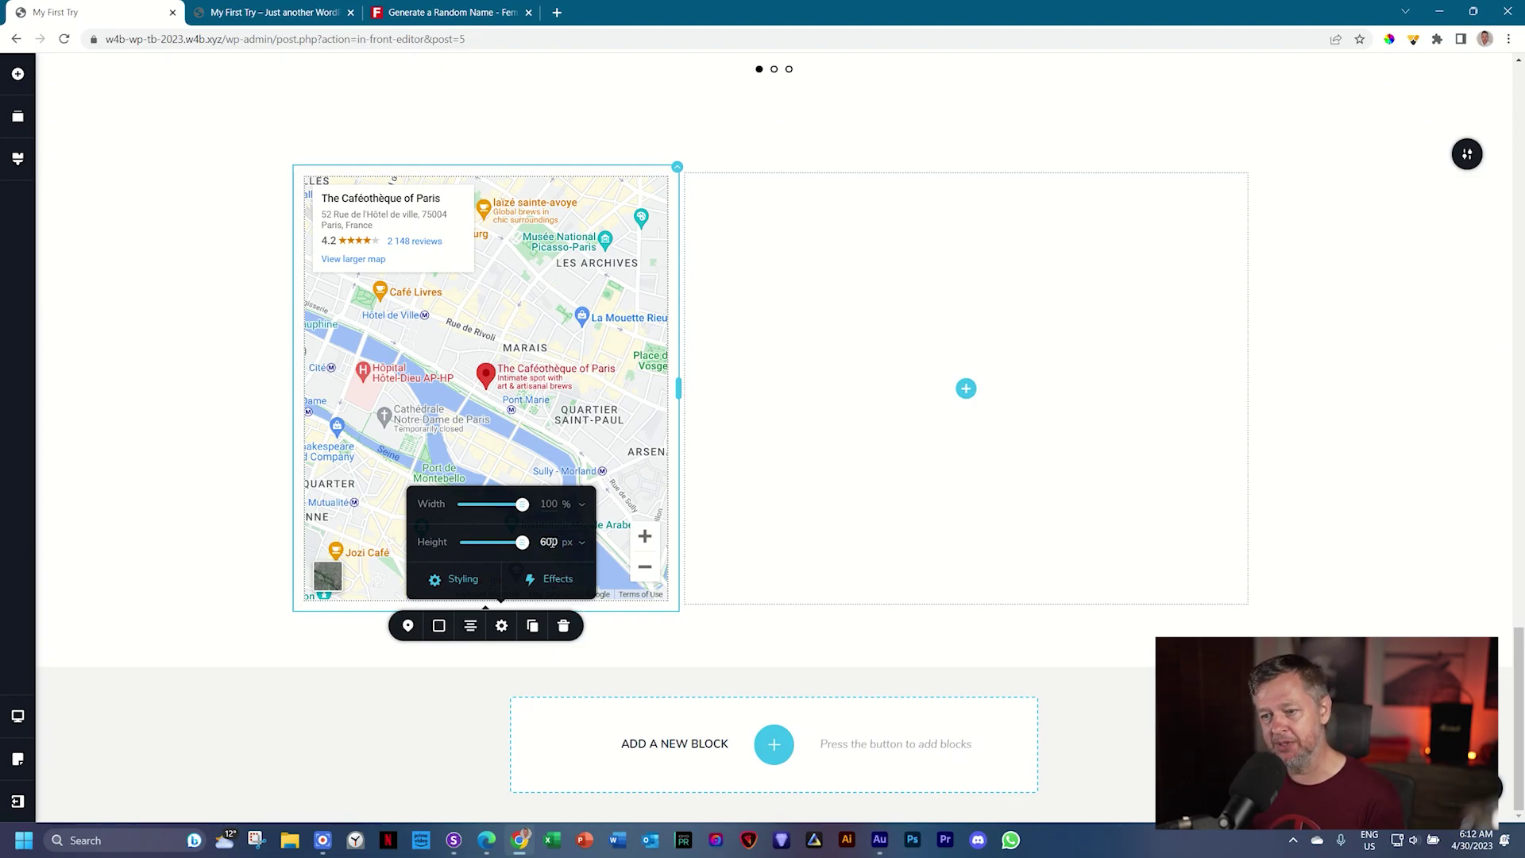
{"action": "left_click", "coordinate": [267, 468]}
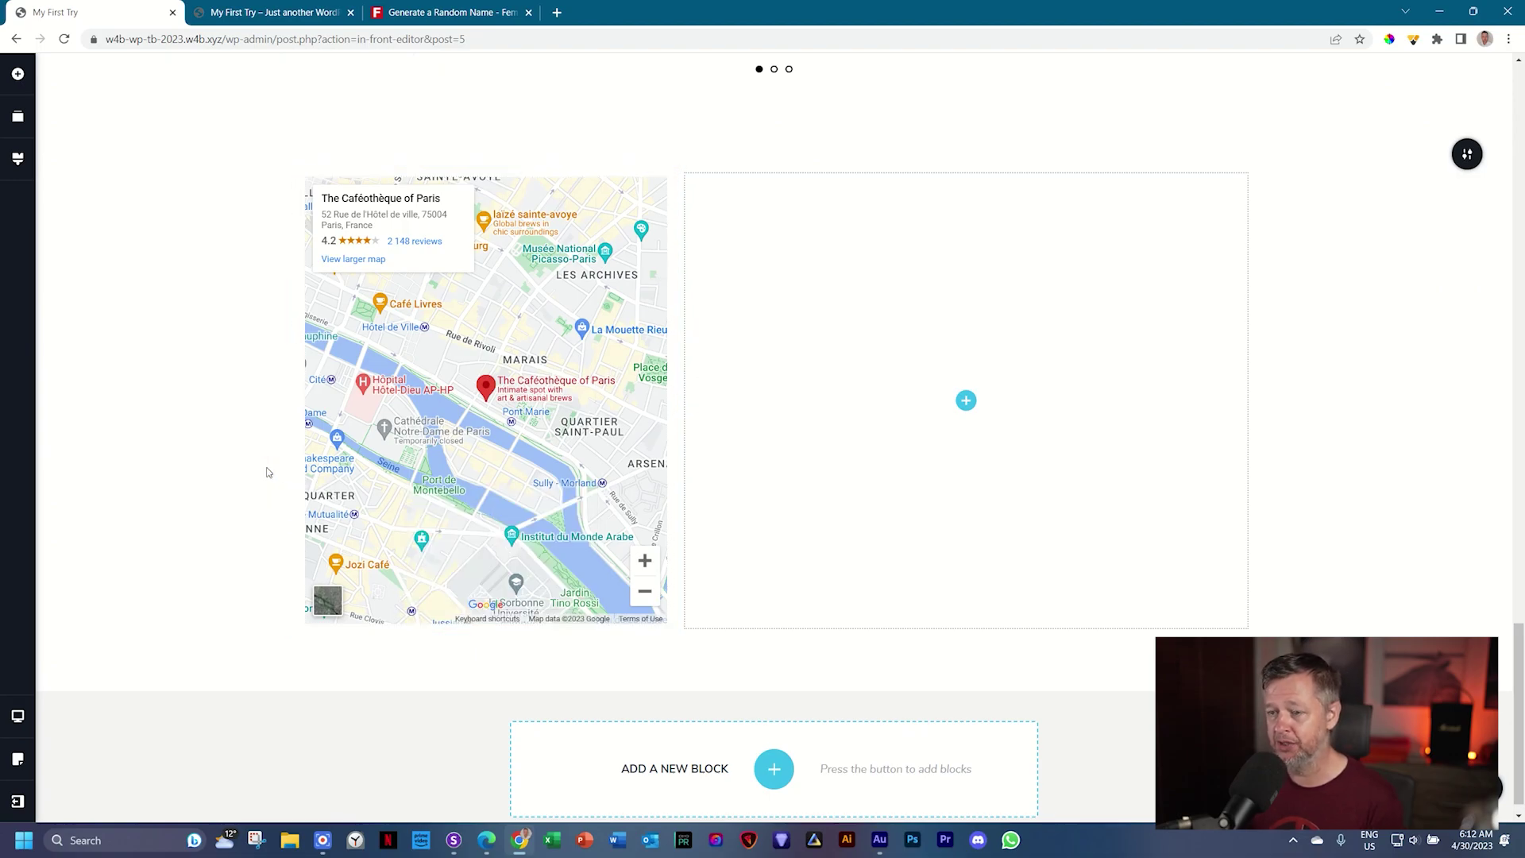
Step: Fill the right column with two text paragraphs, a spacer and a contact form
{"action": "left_click", "coordinate": [967, 400]}
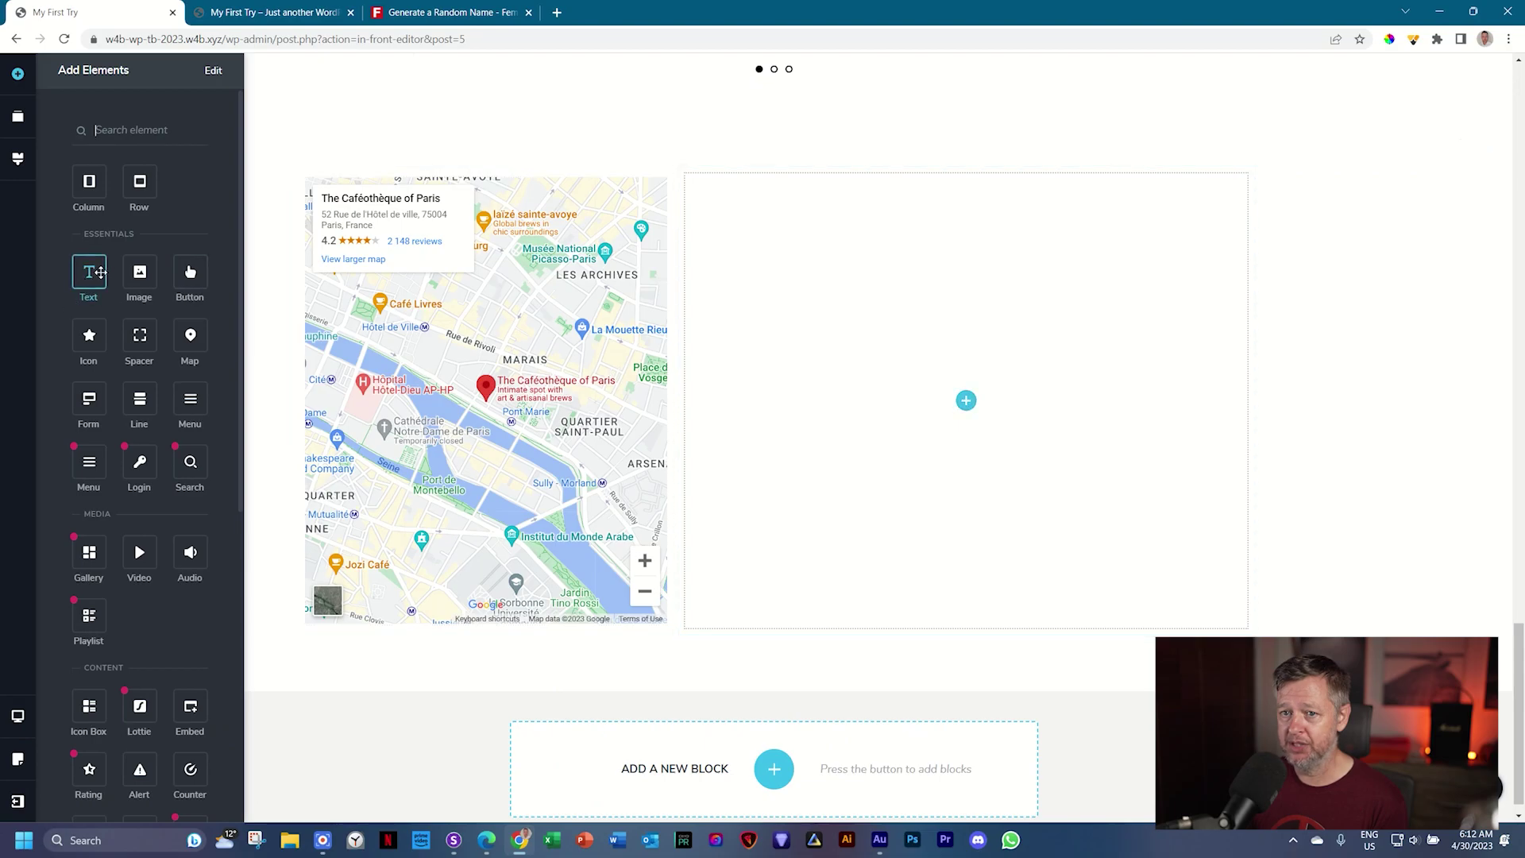
{"action": "left_click_drag", "start_coordinate": [89, 272], "coordinate": [967, 401]}
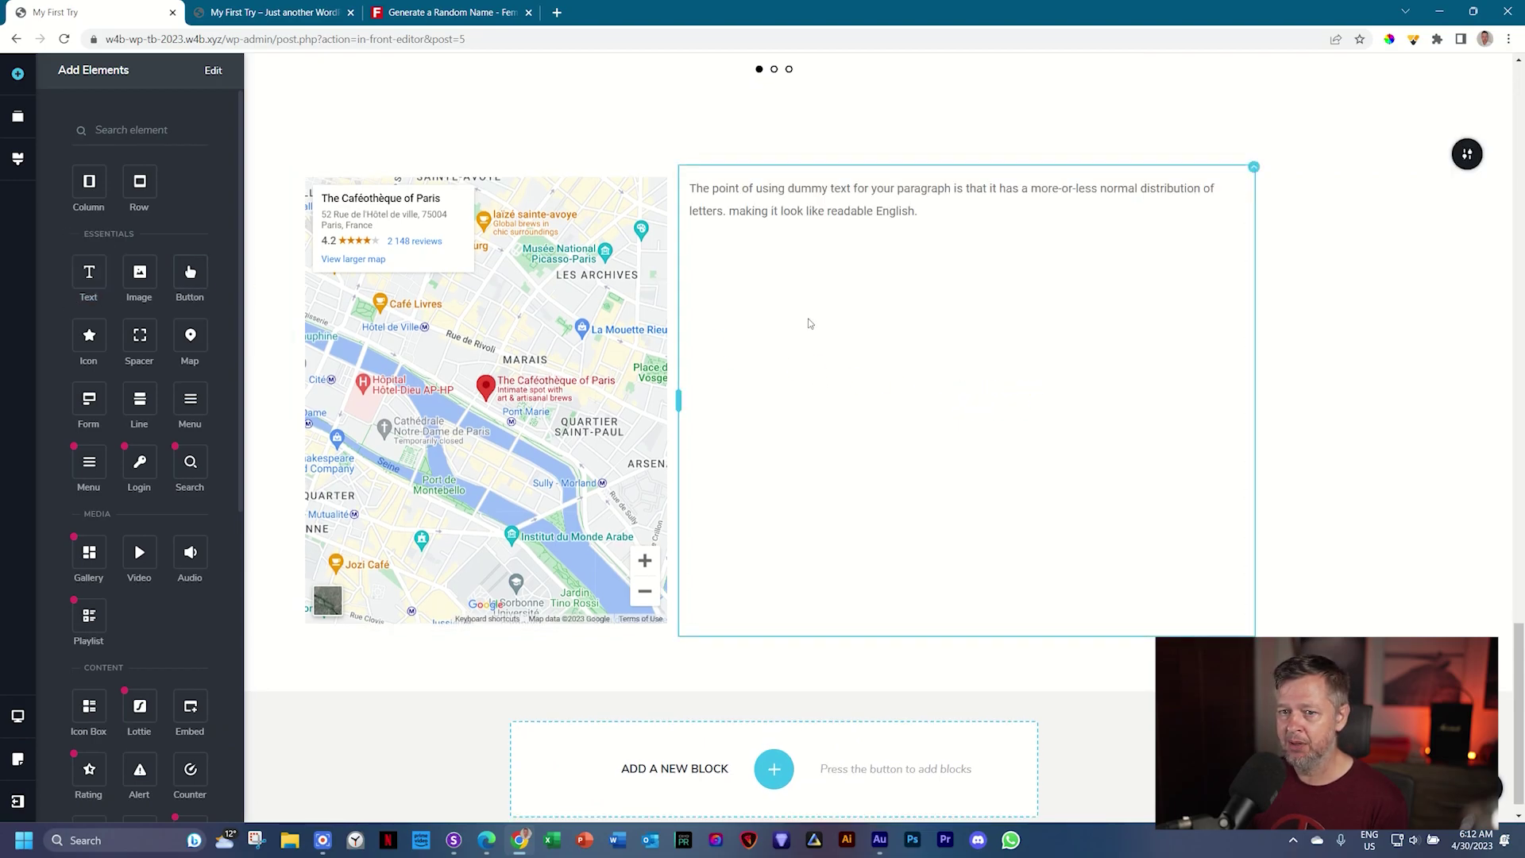
{"action": "left_click_drag", "start_coordinate": [89, 271], "coordinate": [813, 230]}
{"action": "left_click_drag", "start_coordinate": [139, 334], "coordinate": [783, 291]}
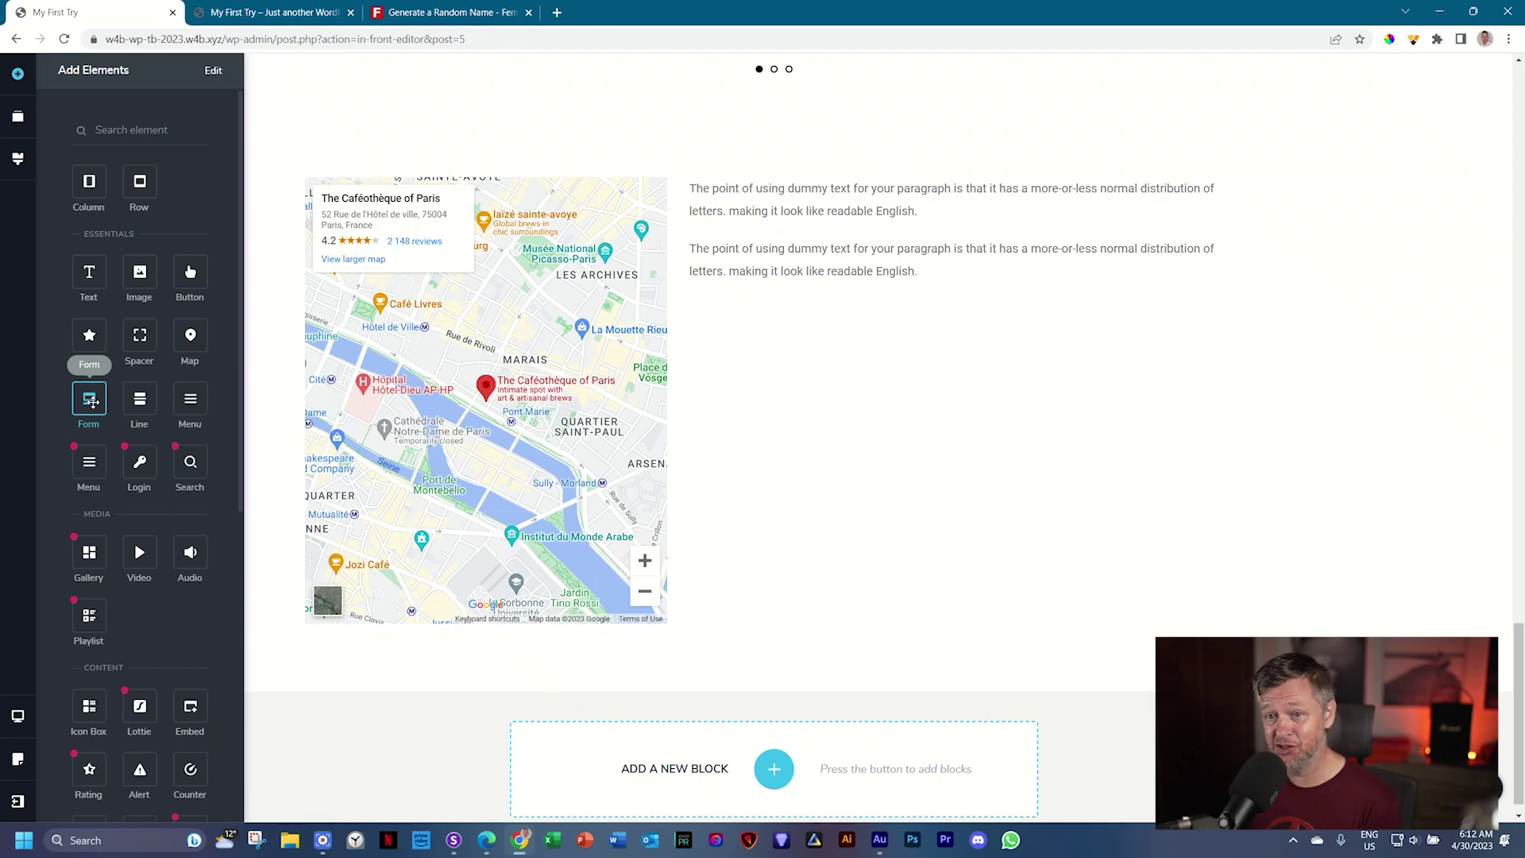
{"action": "left_click_drag", "start_coordinate": [92, 402], "coordinate": [807, 326]}
Step: Retype the first paragraph as the heading 'We'd Like to Hear from You!'
{"action": "double_click", "coordinate": [827, 196]}
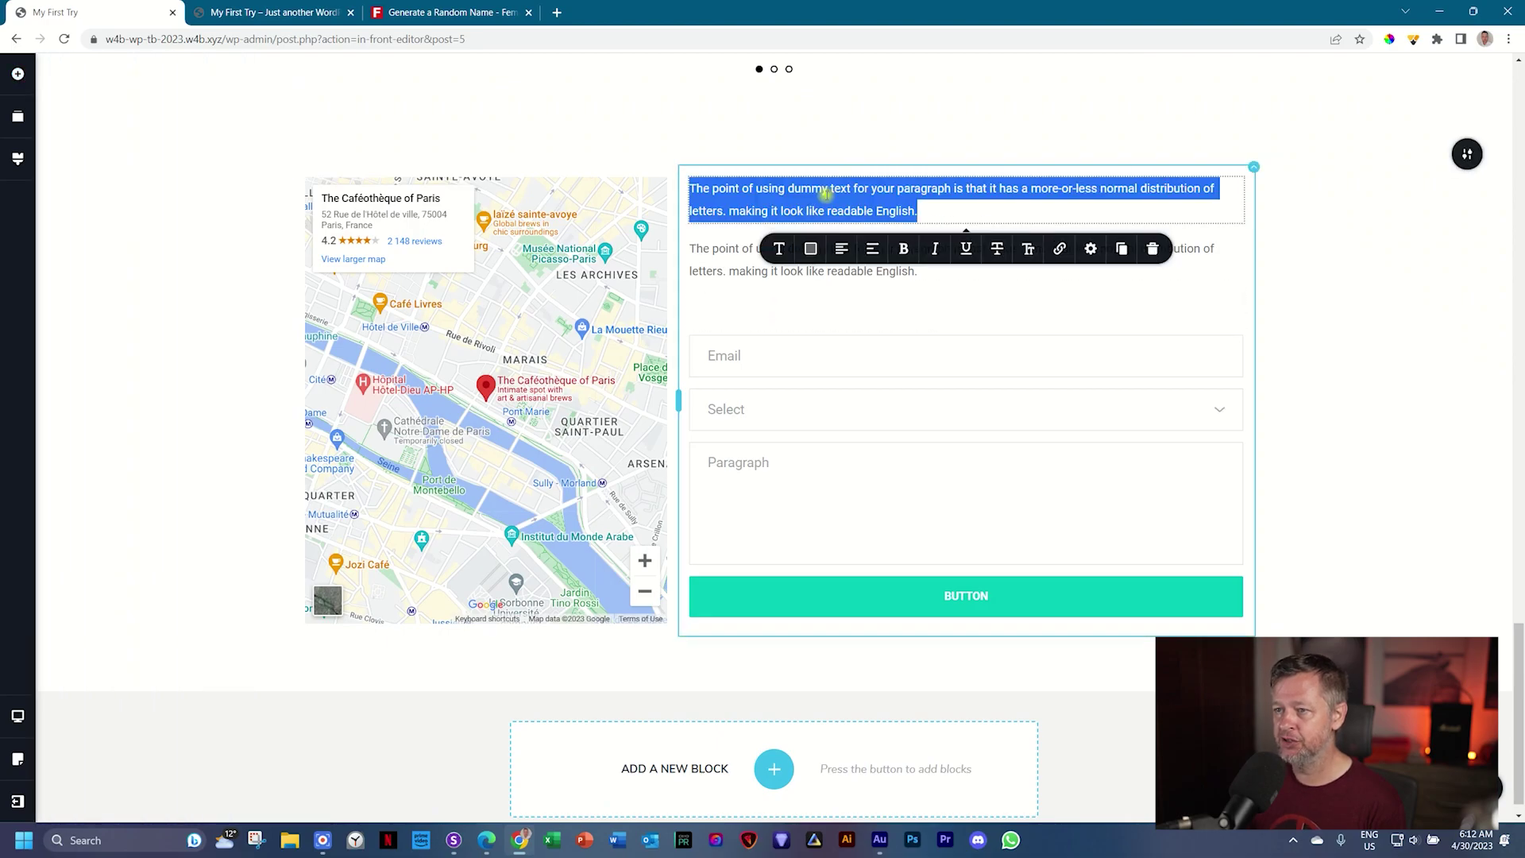
{"action": "type", "text": "W"}
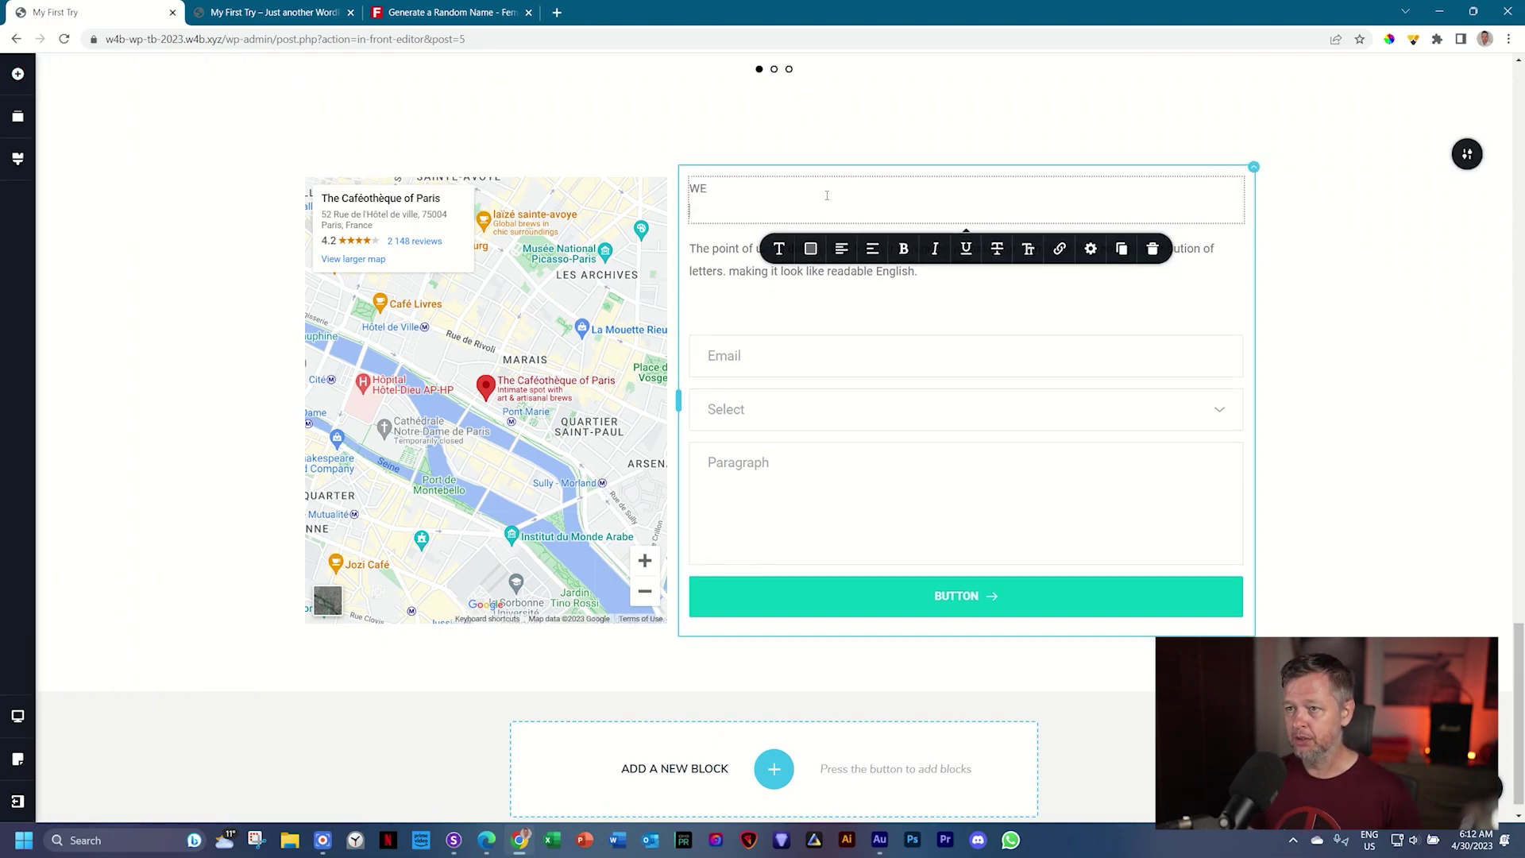
{"action": "type", "text": "e'd Lik"}
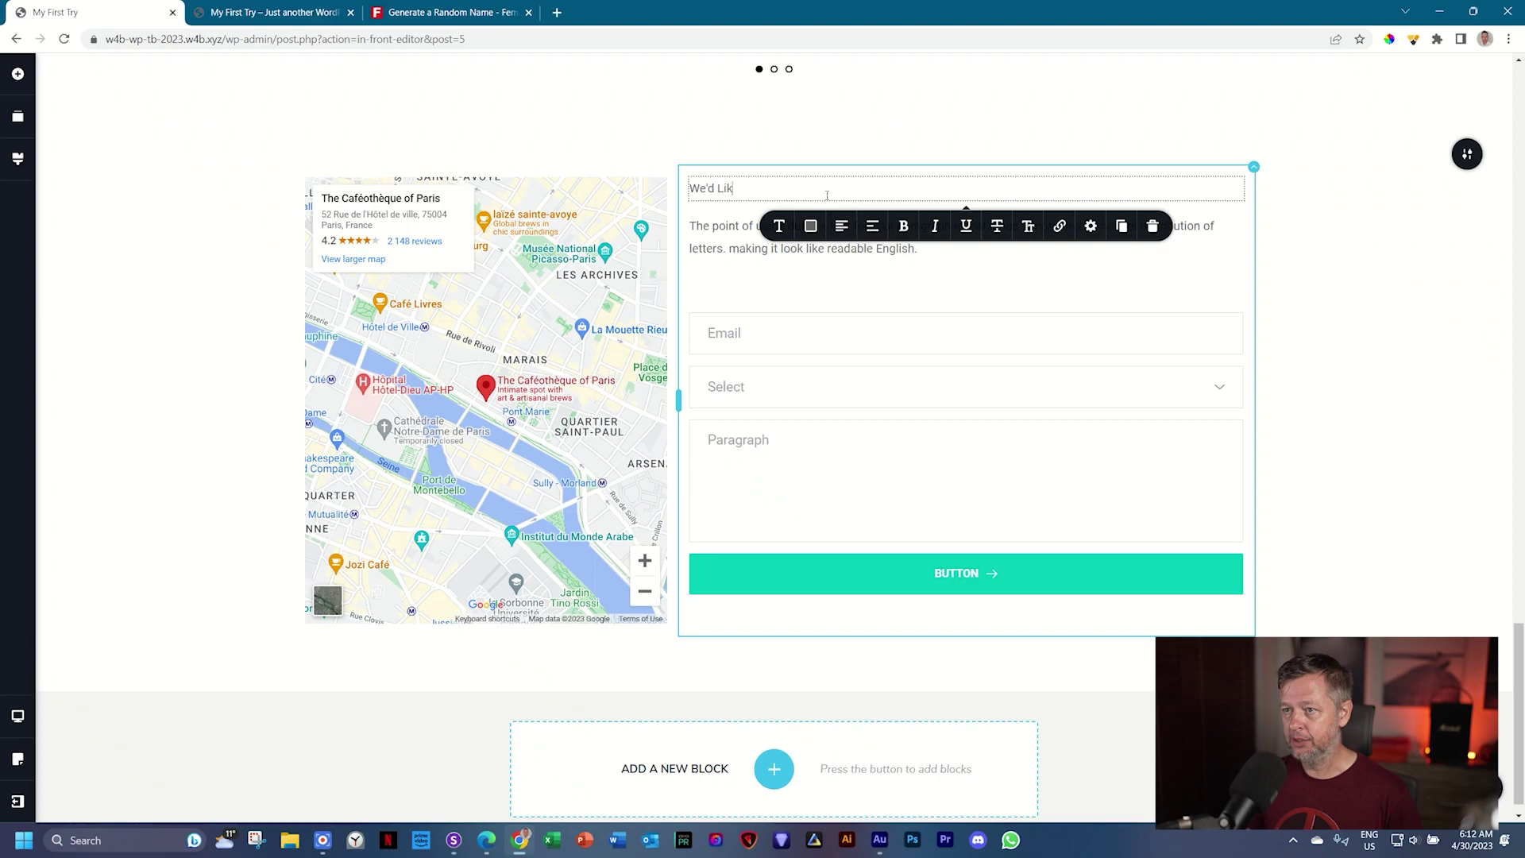
{"action": "type", "text": "e to Hear fro"}
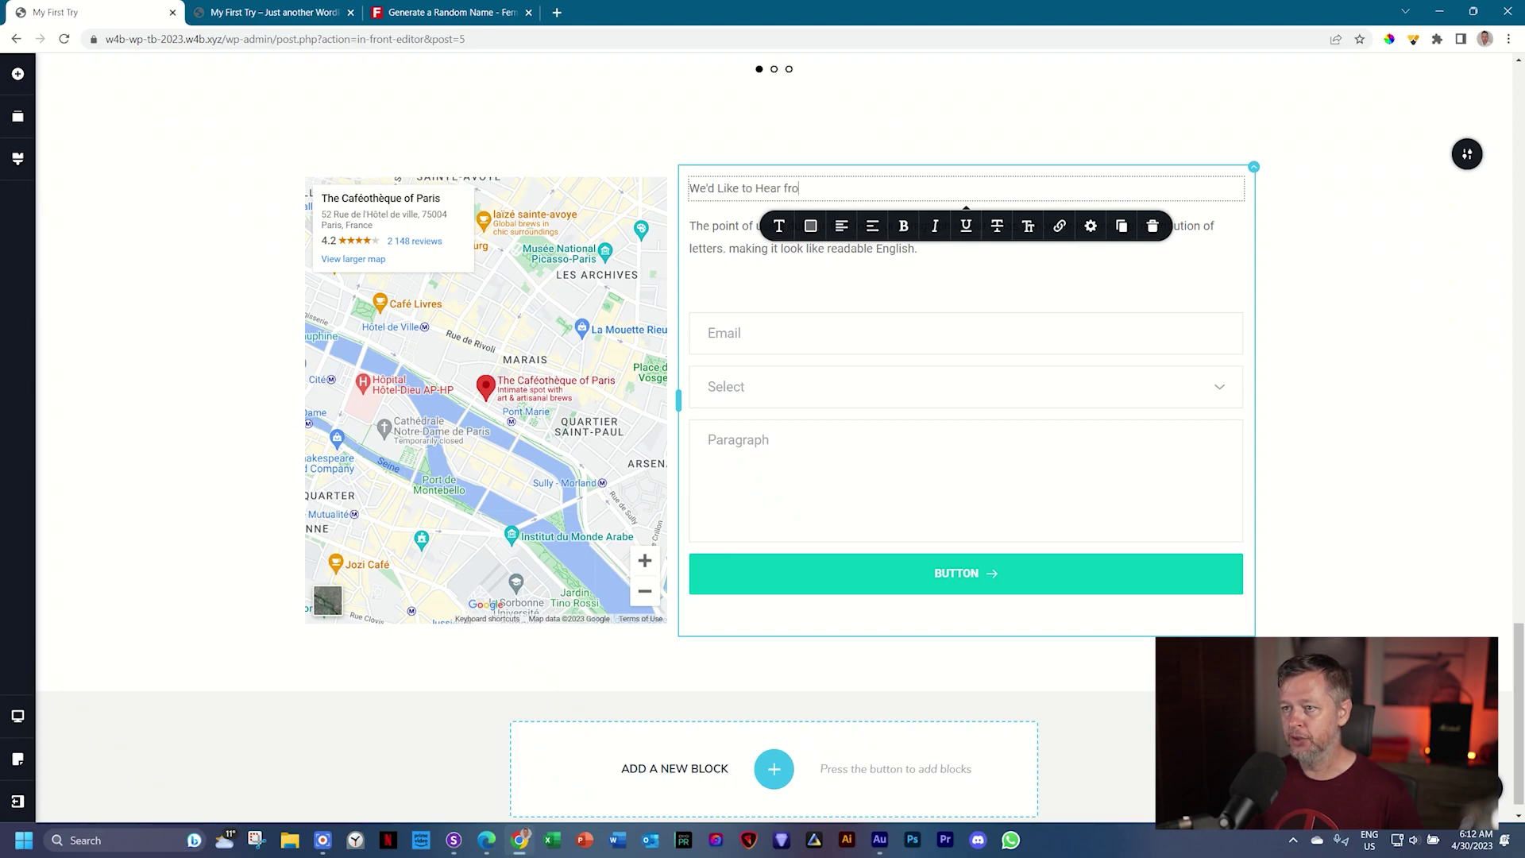
{"action": "type", "text": "mm "}
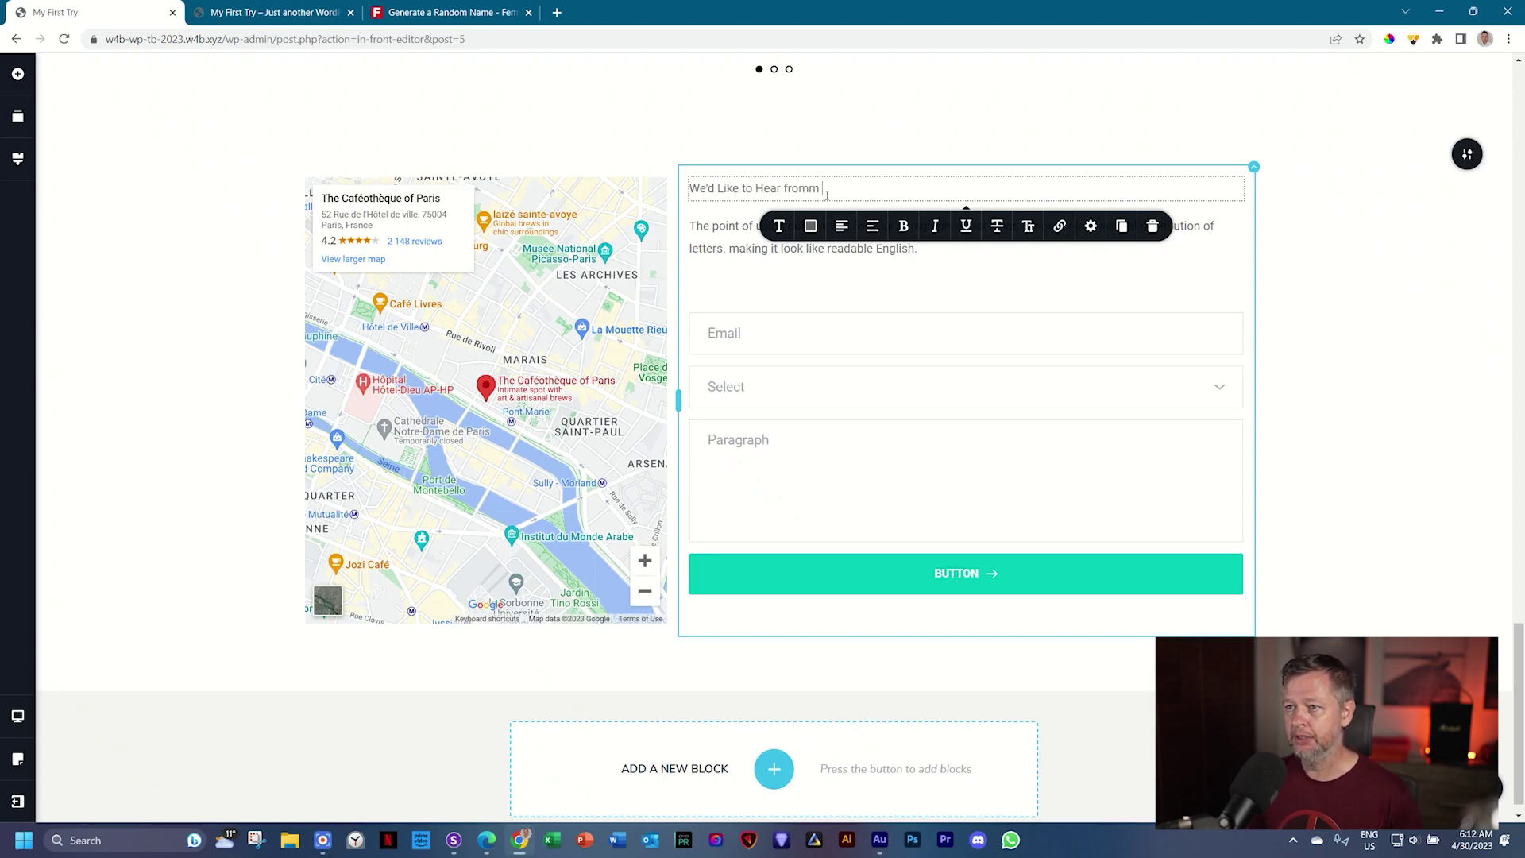
{"action": "type", "text": "Y You!"}
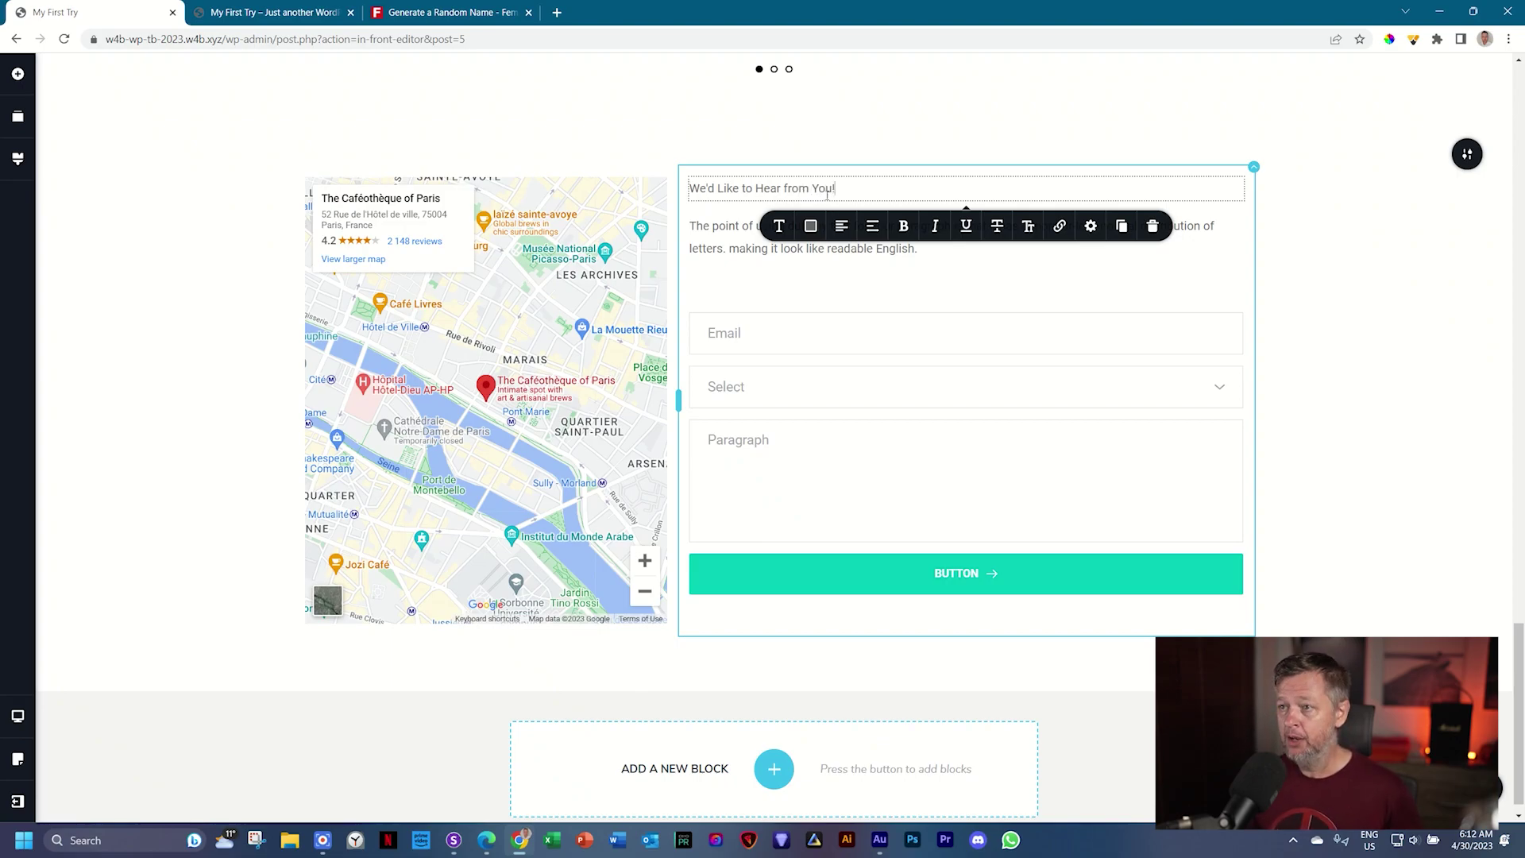
Step: Set the heading to Caveat Brush, 64 px, 1.0 line height, -2.0 letter spacing
{"action": "left_click", "coordinate": [780, 226]}
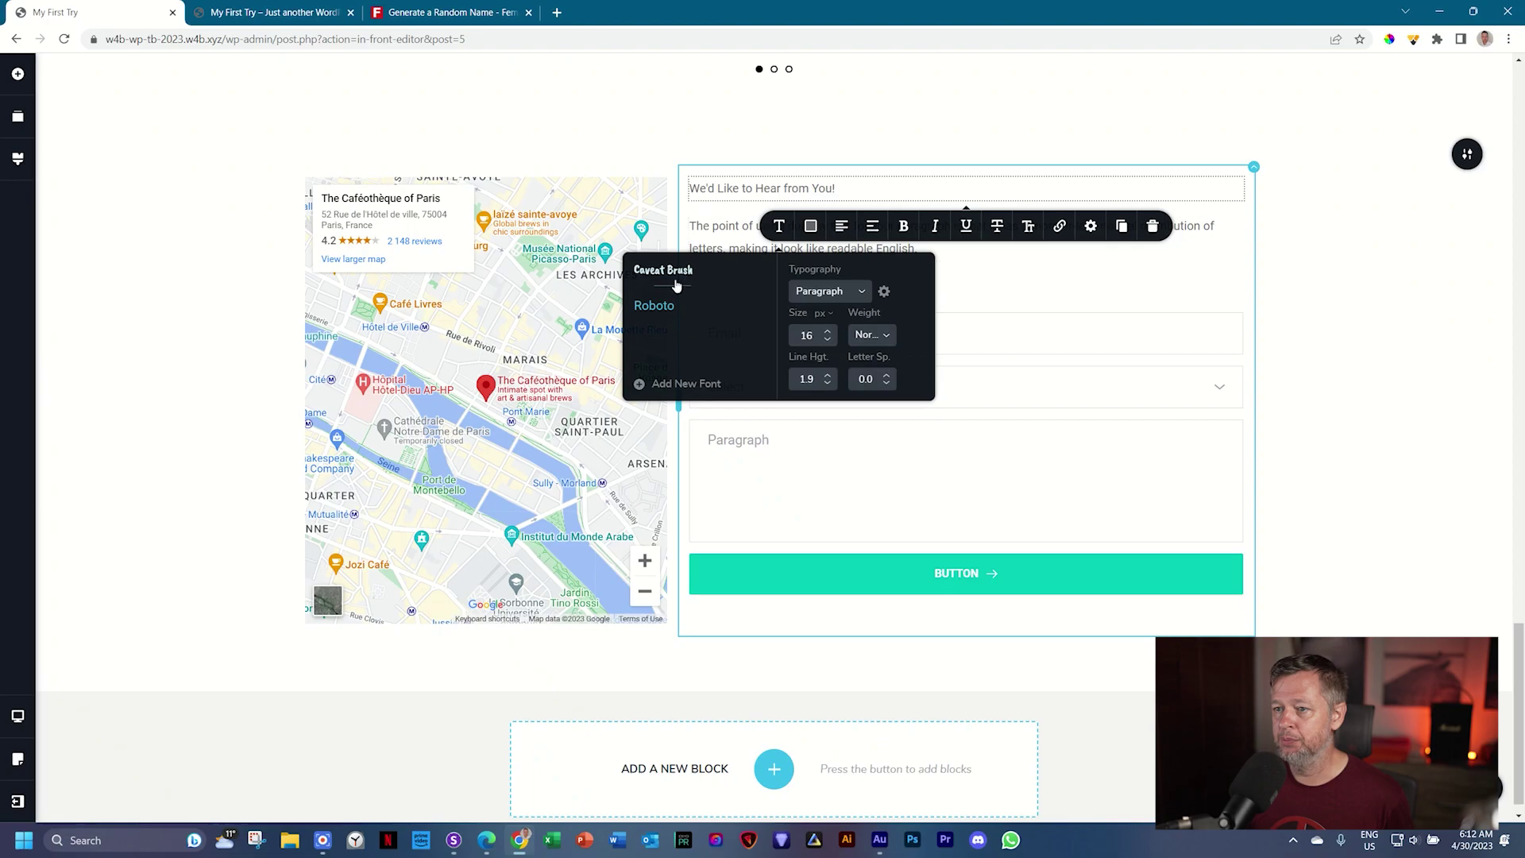
{"action": "left_click", "coordinate": [664, 272]}
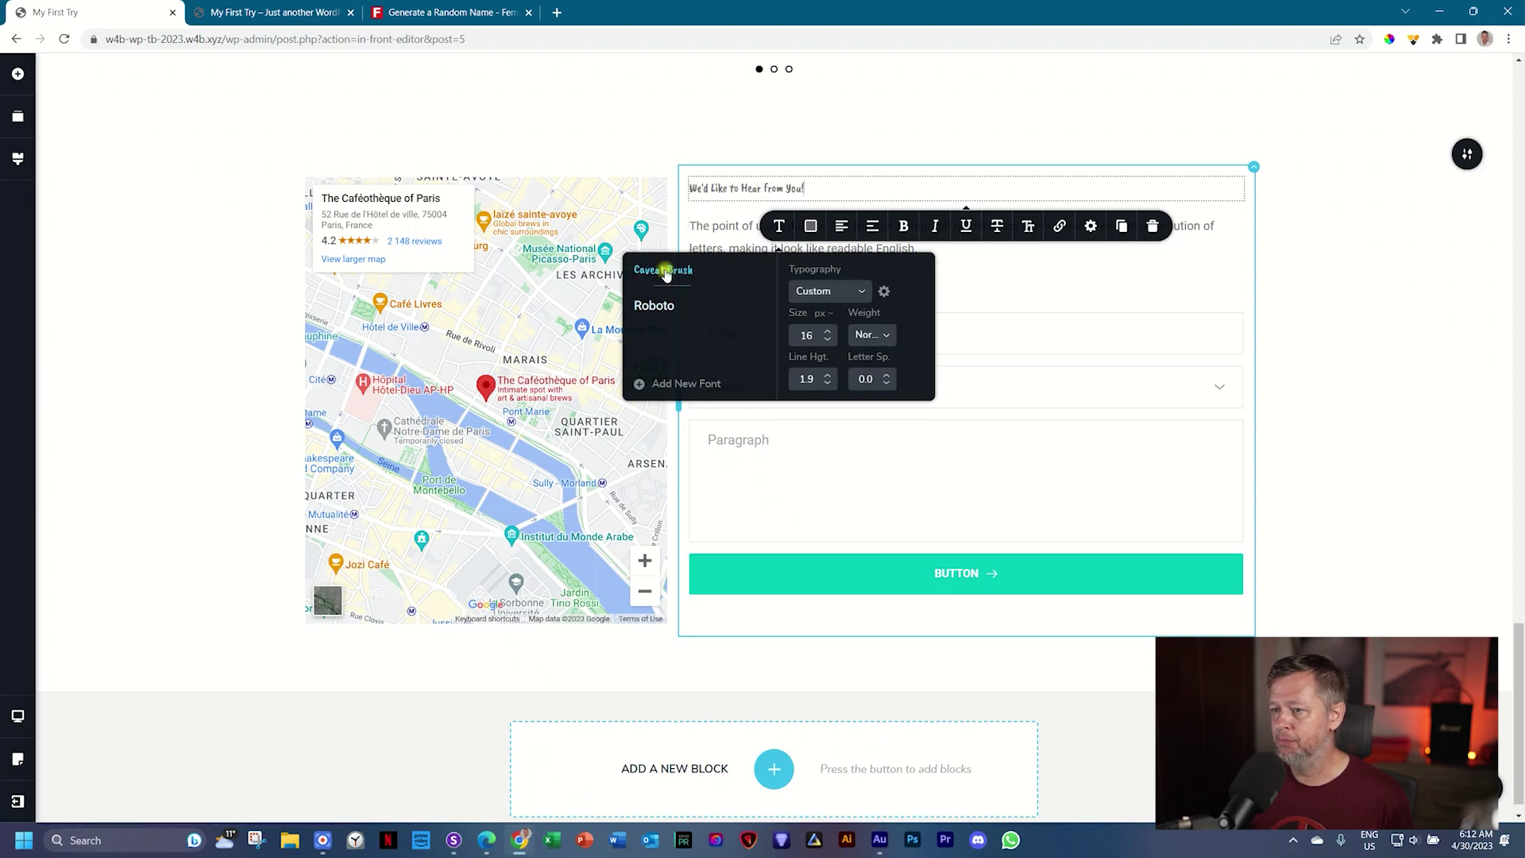
{"action": "left_click", "coordinate": [828, 331]}
{"action": "left_click_drag", "start_coordinate": [829, 331], "coordinate": [830, 334]}
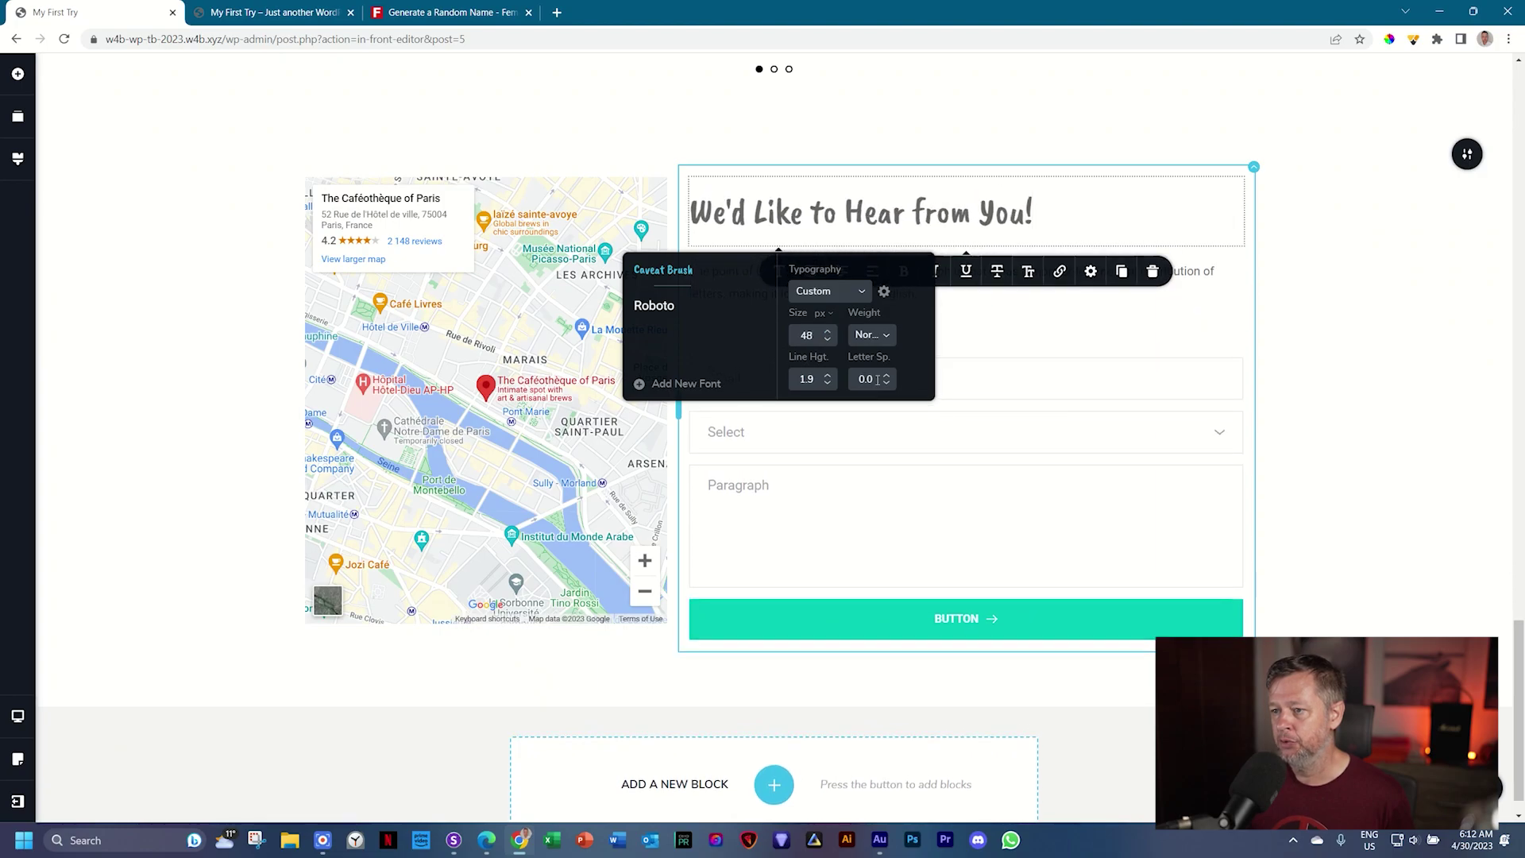
{"action": "left_click", "coordinate": [888, 383]}
{"action": "left_click_drag", "start_coordinate": [888, 383], "coordinate": [889, 383]}
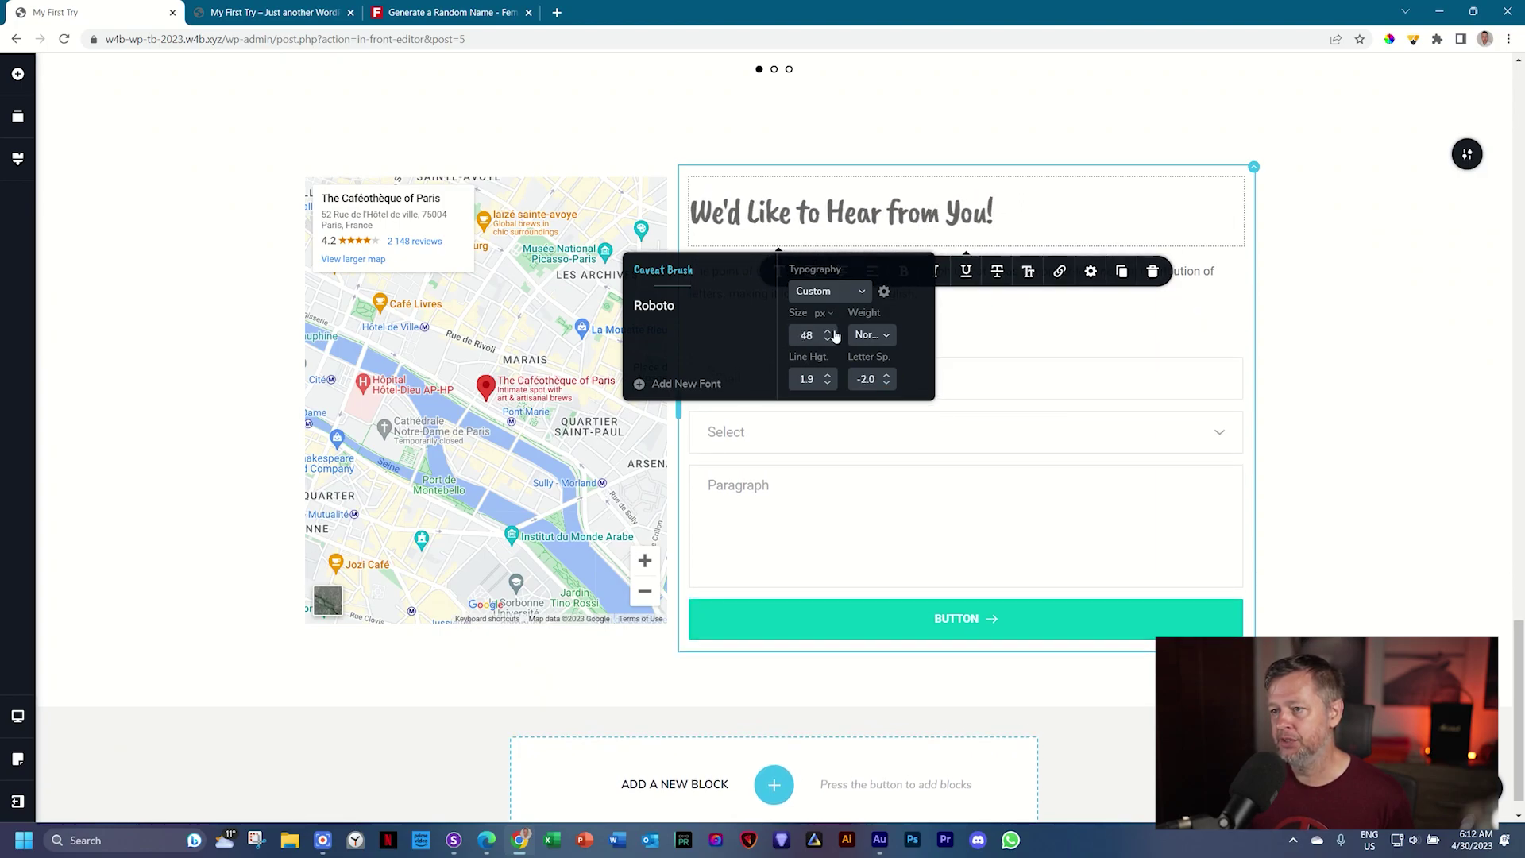
{"action": "left_click_drag", "start_coordinate": [831, 333], "coordinate": [827, 384]}
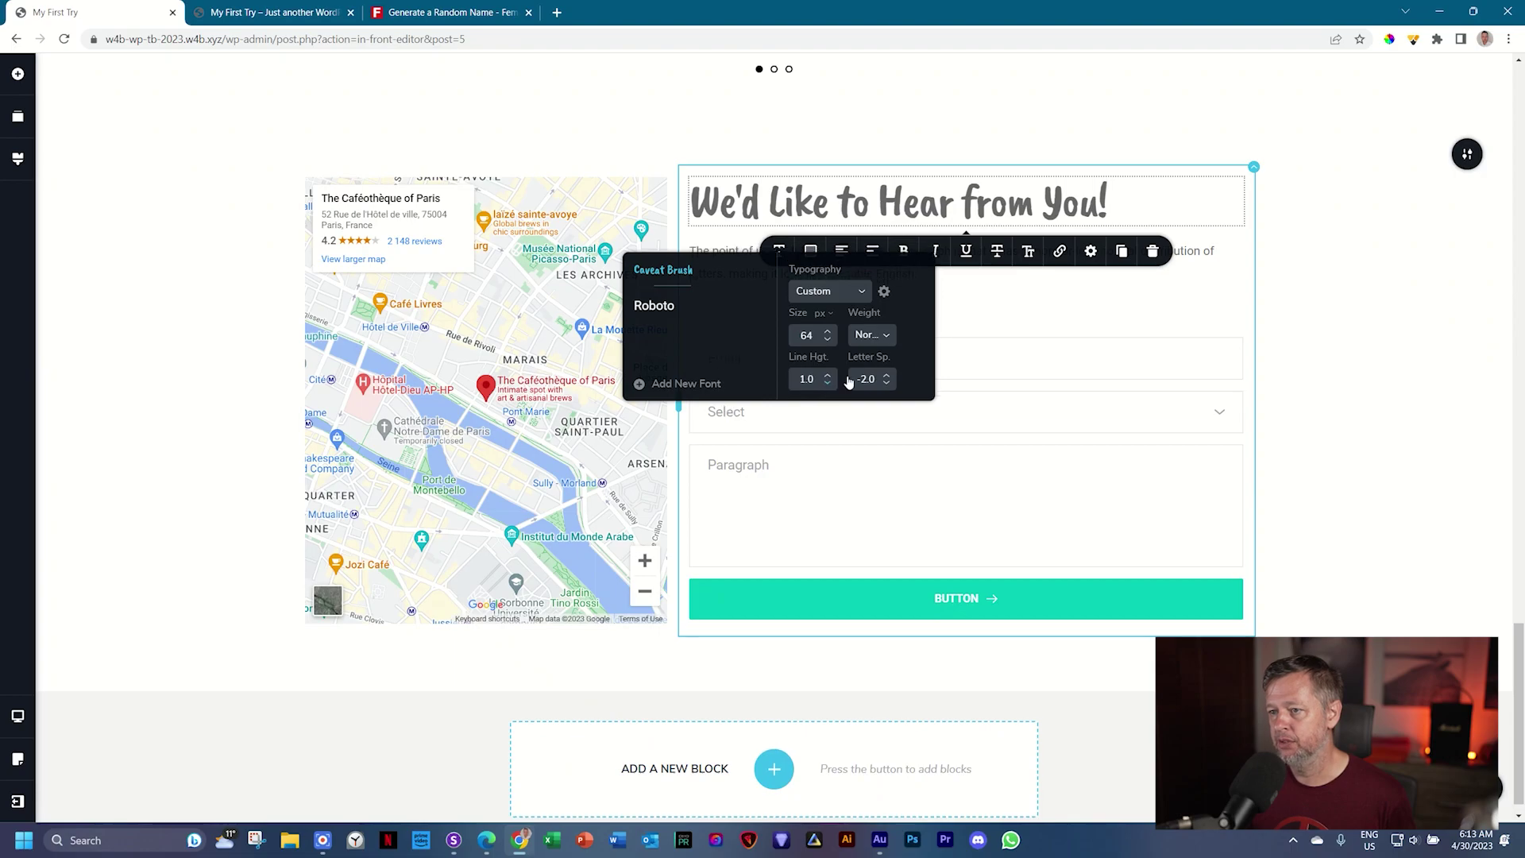
Step: Colour the heading near-black (#171f21)
{"action": "left_click", "coordinate": [819, 251]}
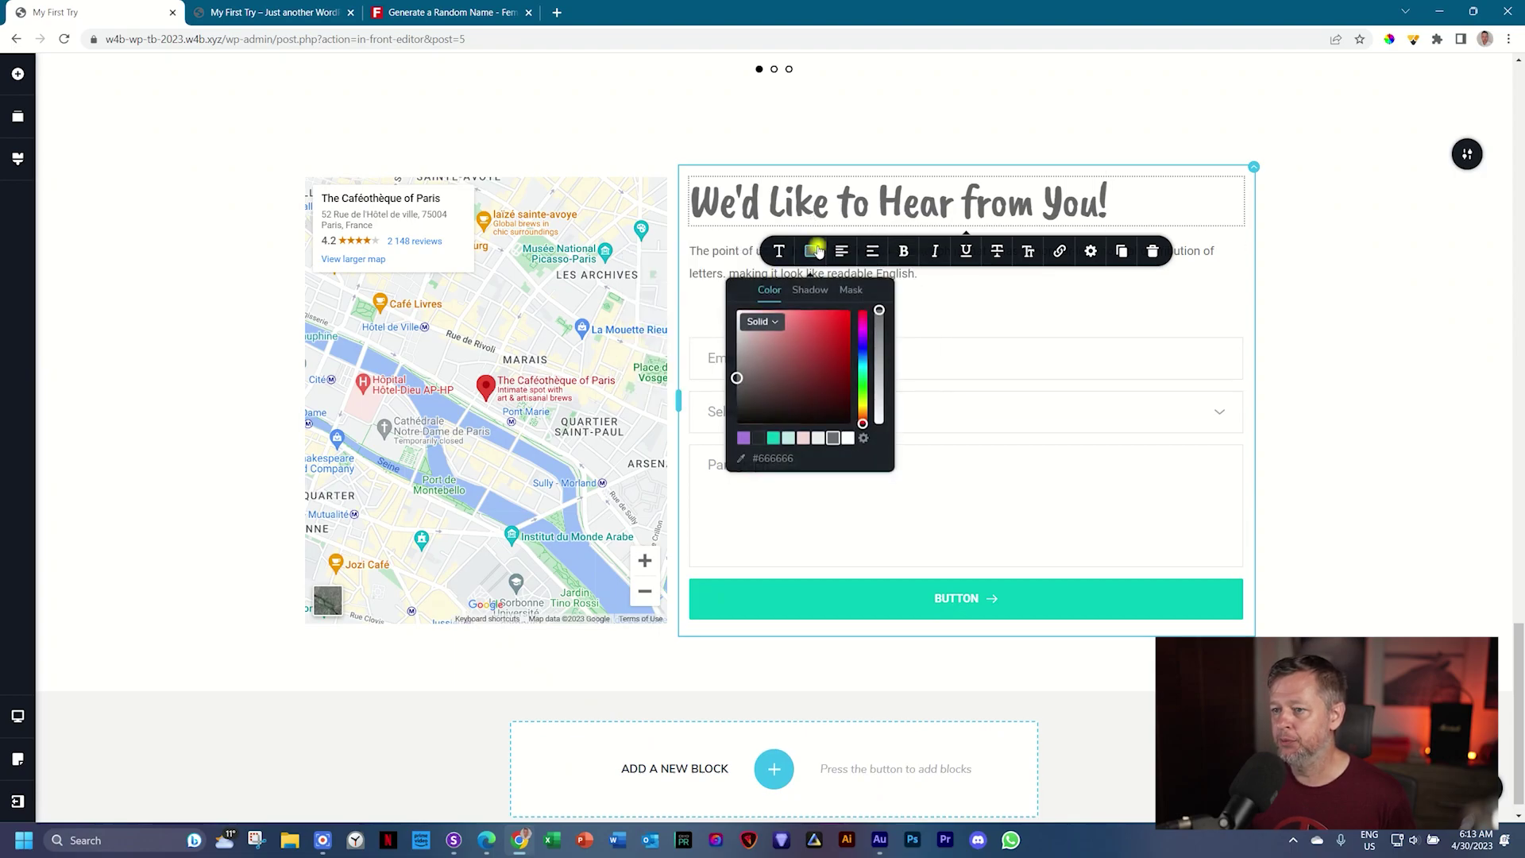
{"action": "left_click", "coordinate": [758, 438]}
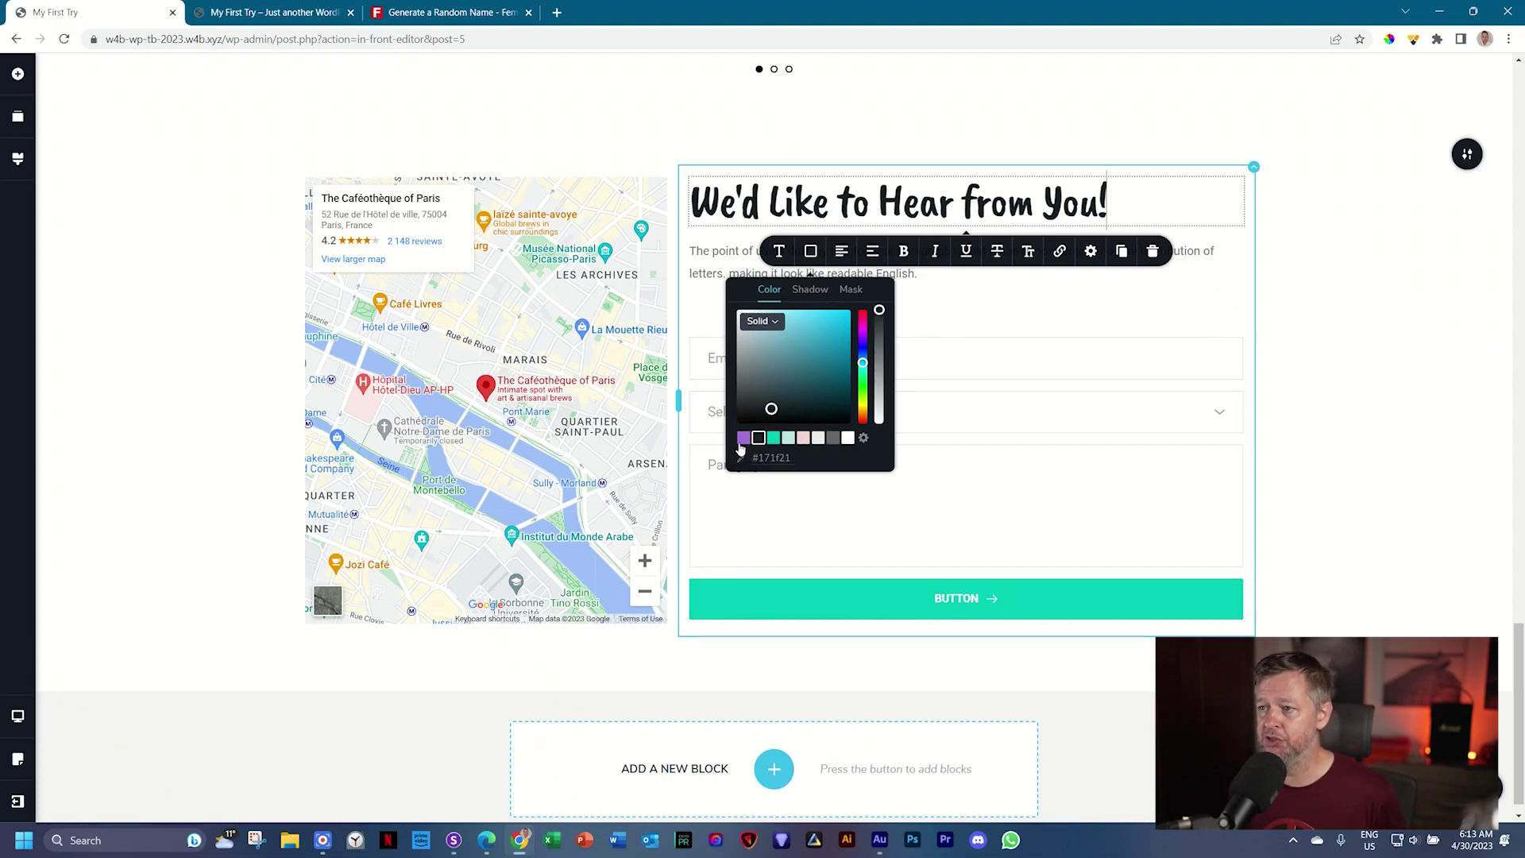
{"action": "left_click", "coordinate": [953, 310]}
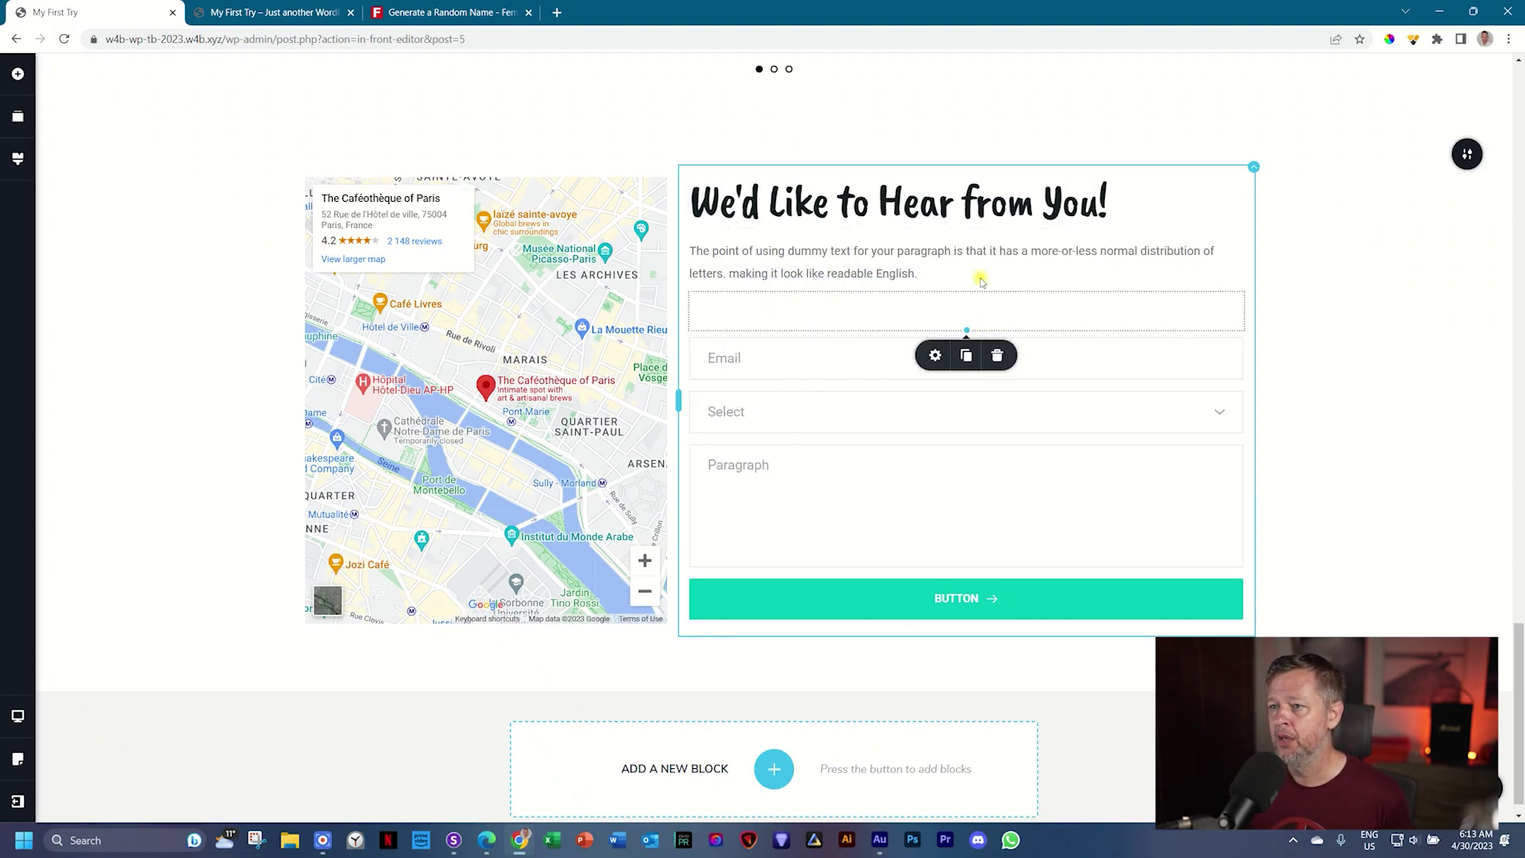
Step: Select the whole placeholder paragraph below the heading
{"action": "left_click", "coordinate": [815, 259]}
{"action": "double_click", "coordinate": [814, 261]}
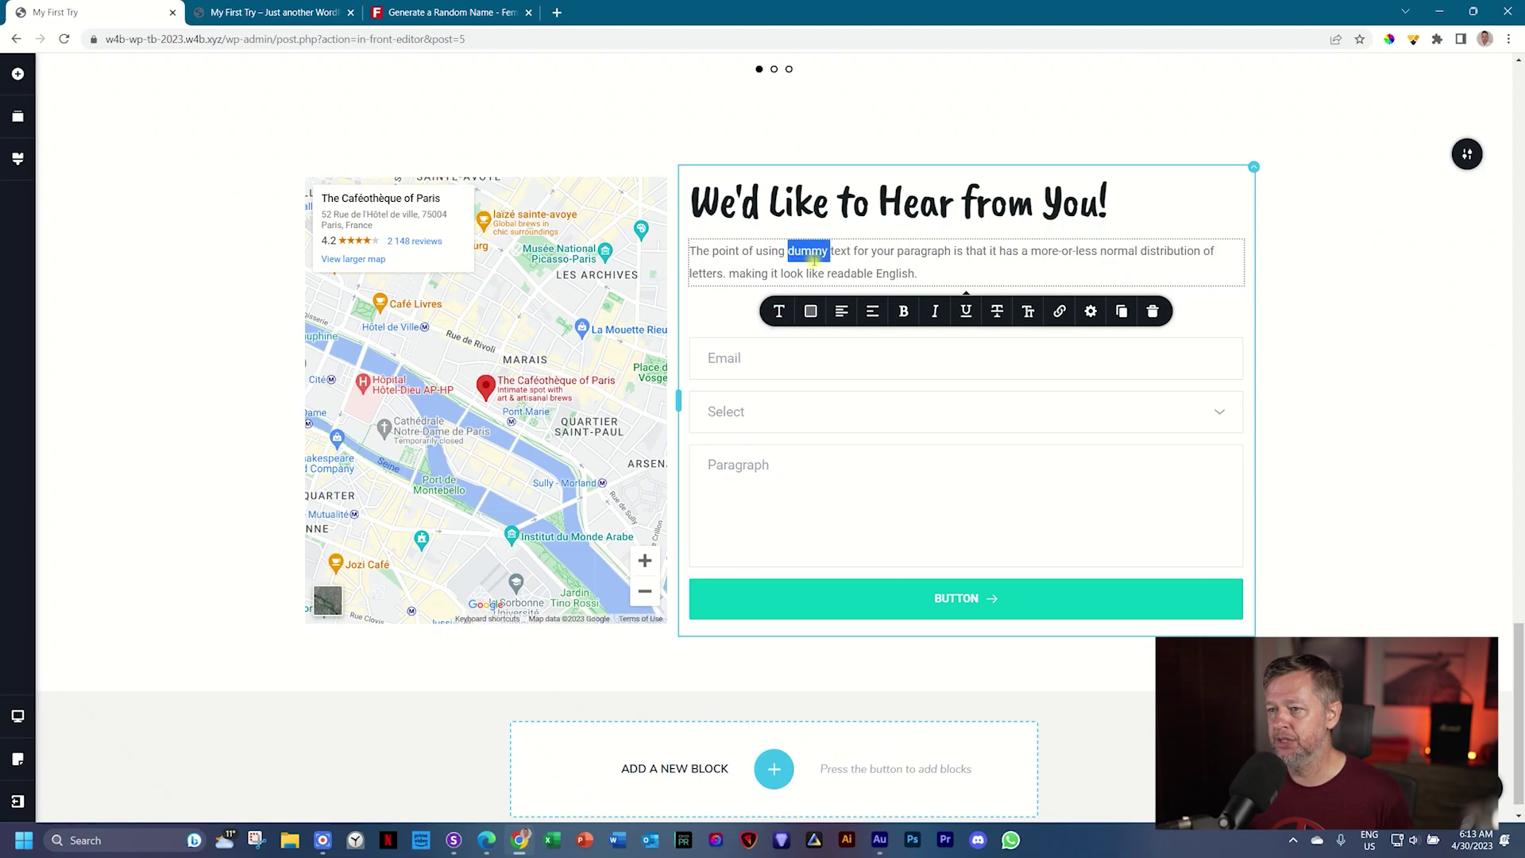
{"action": "triple_click", "coordinate": [815, 262]}
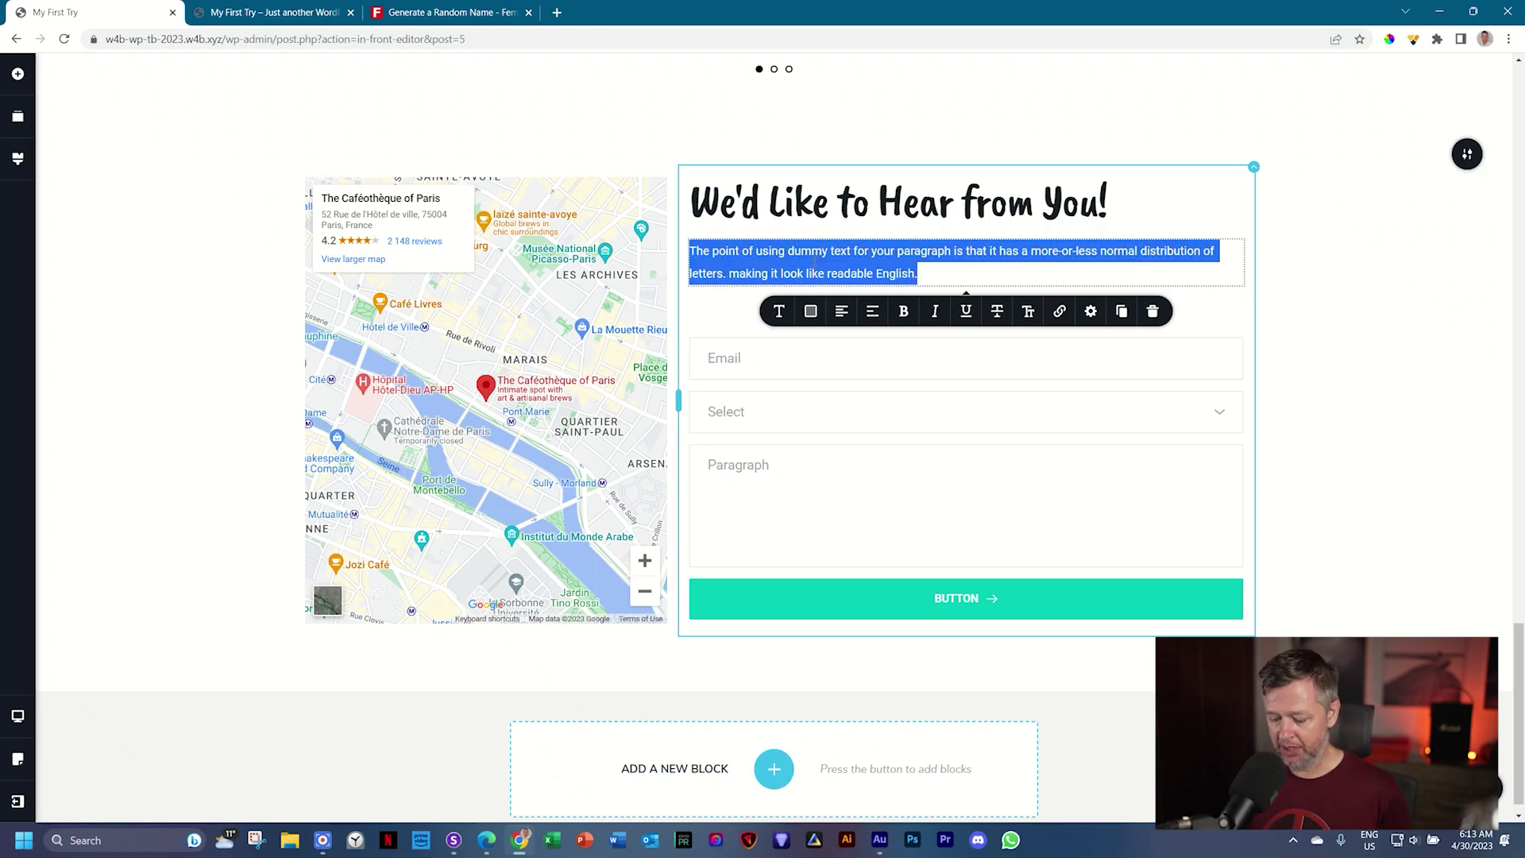
Step: Replace the paragraph with 'Visit us today for the best brew experience in Paris…last stop on your journey'
{"action": "type", "text": "Visit us"}
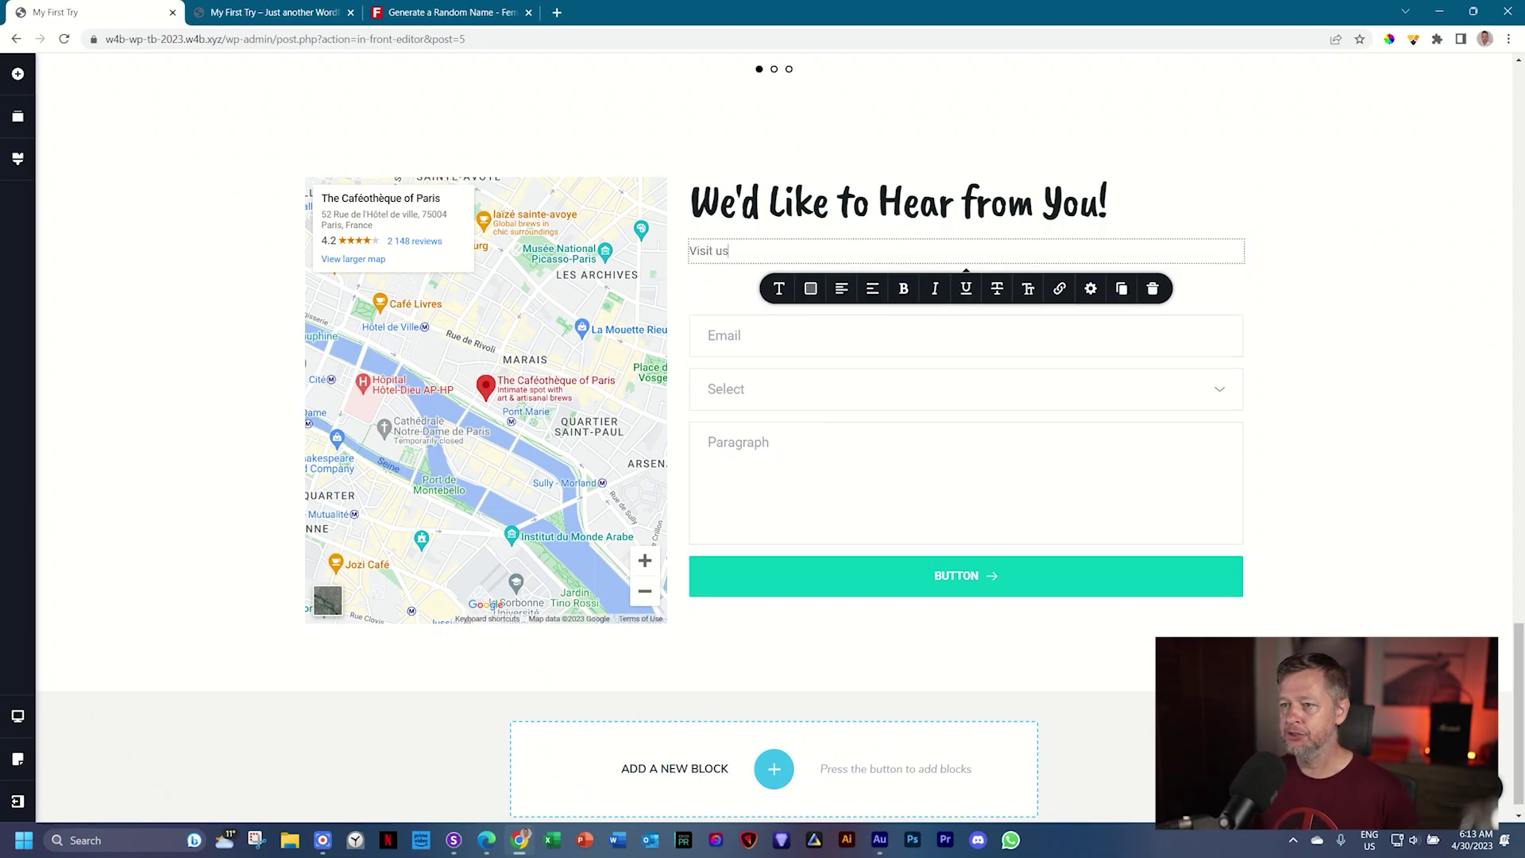
{"action": "type", "text": " today for the be"}
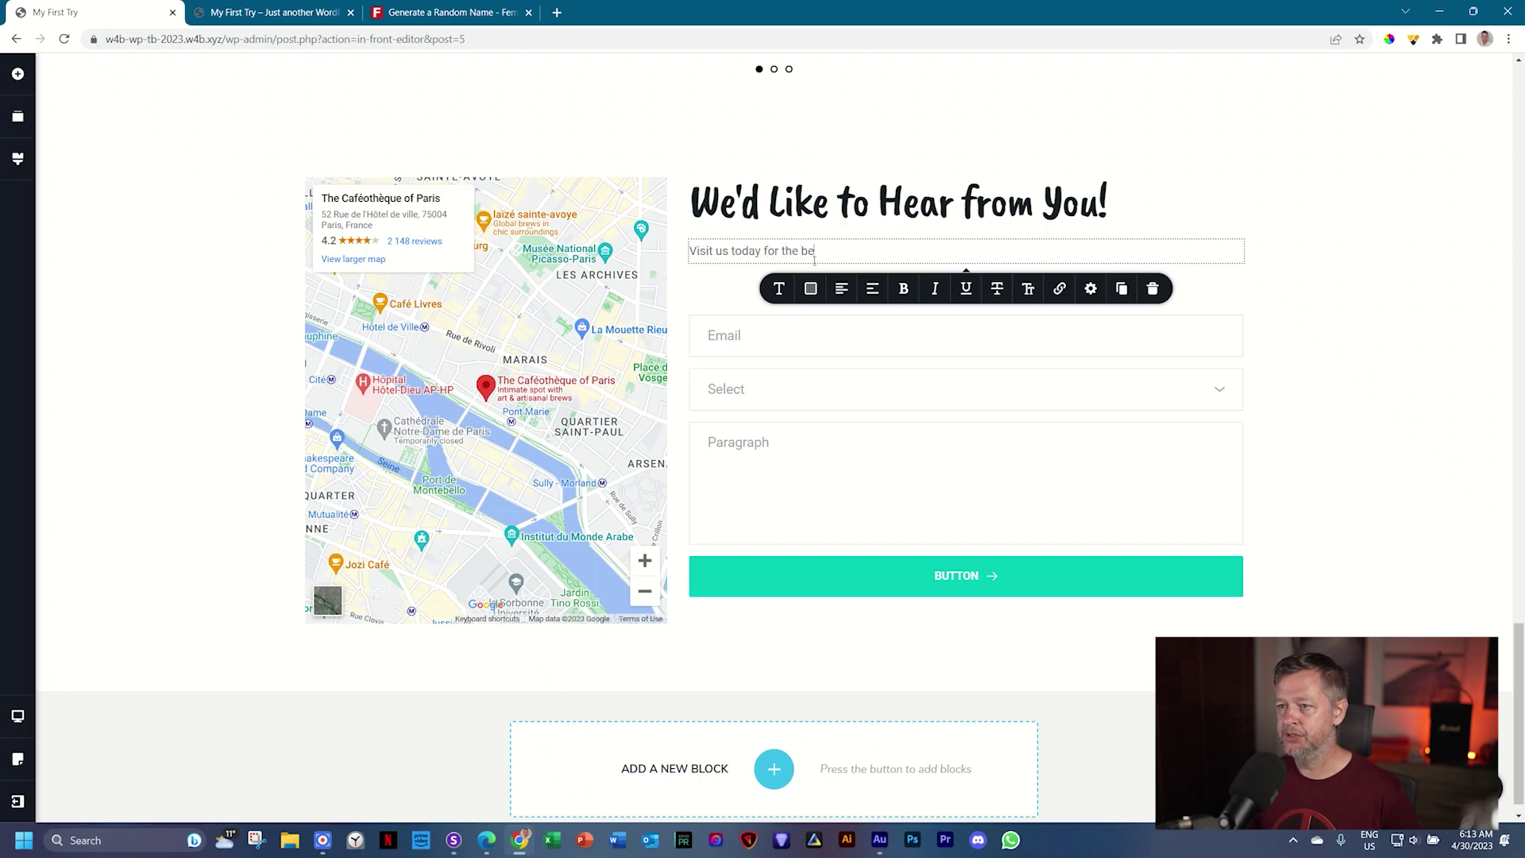
{"action": "type", "text": "st v"}
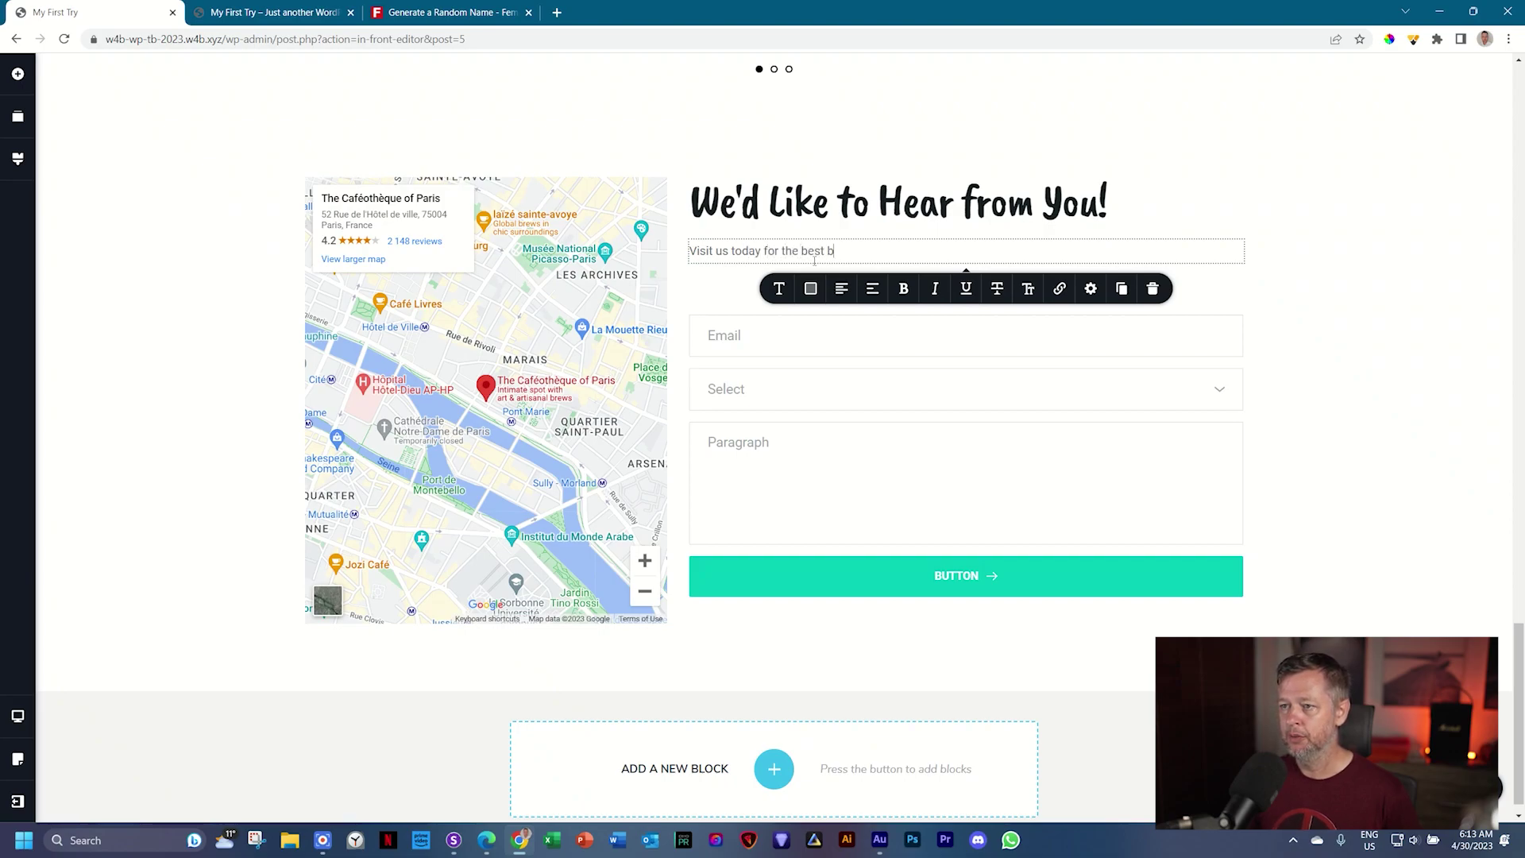
{"action": "type", "text": "rew exper"}
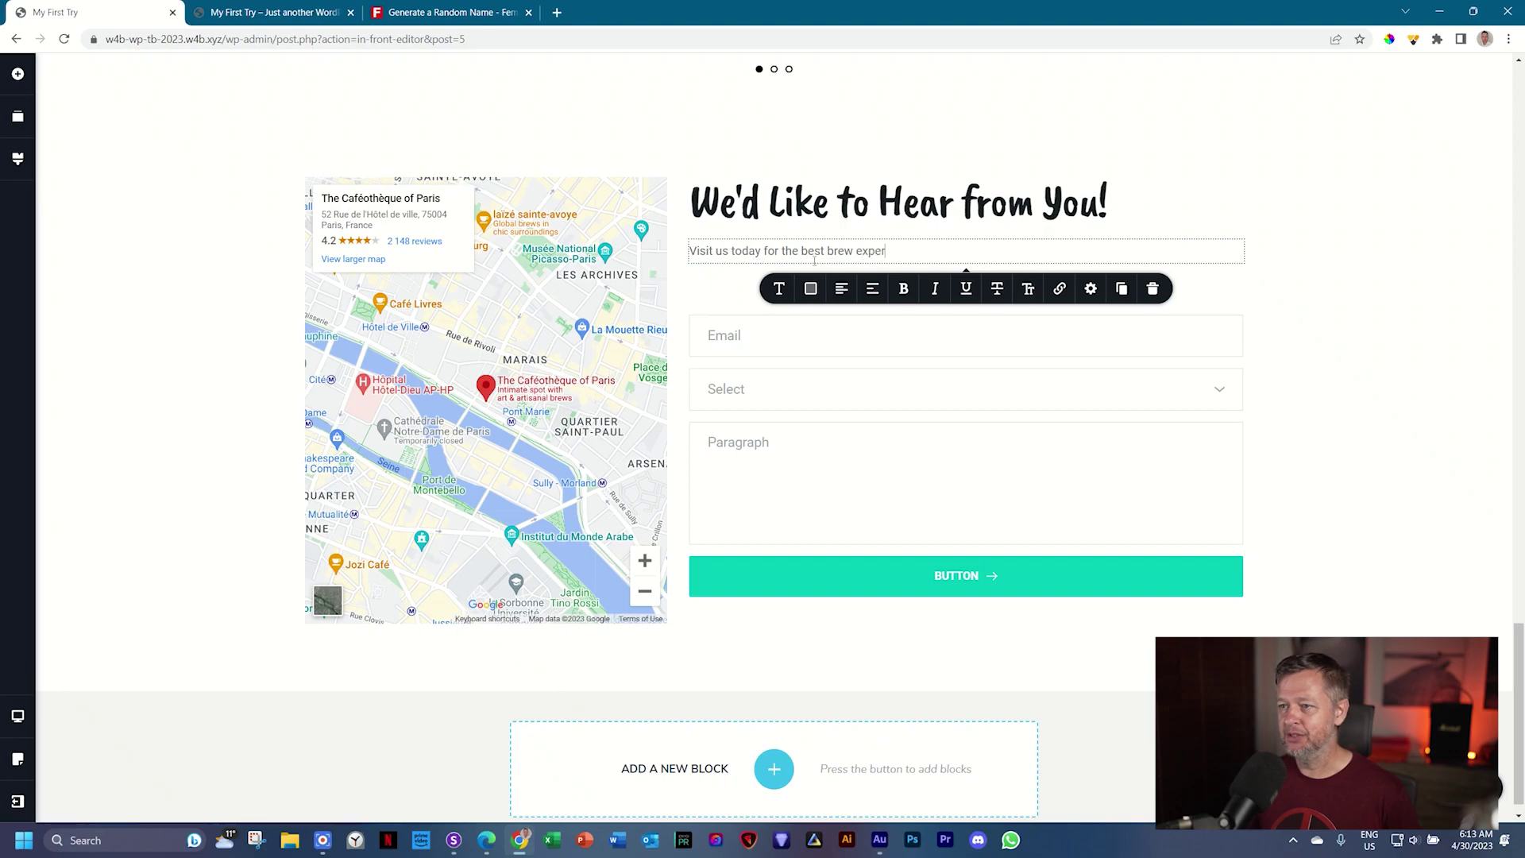
{"action": "type", "text": "ience in par"}
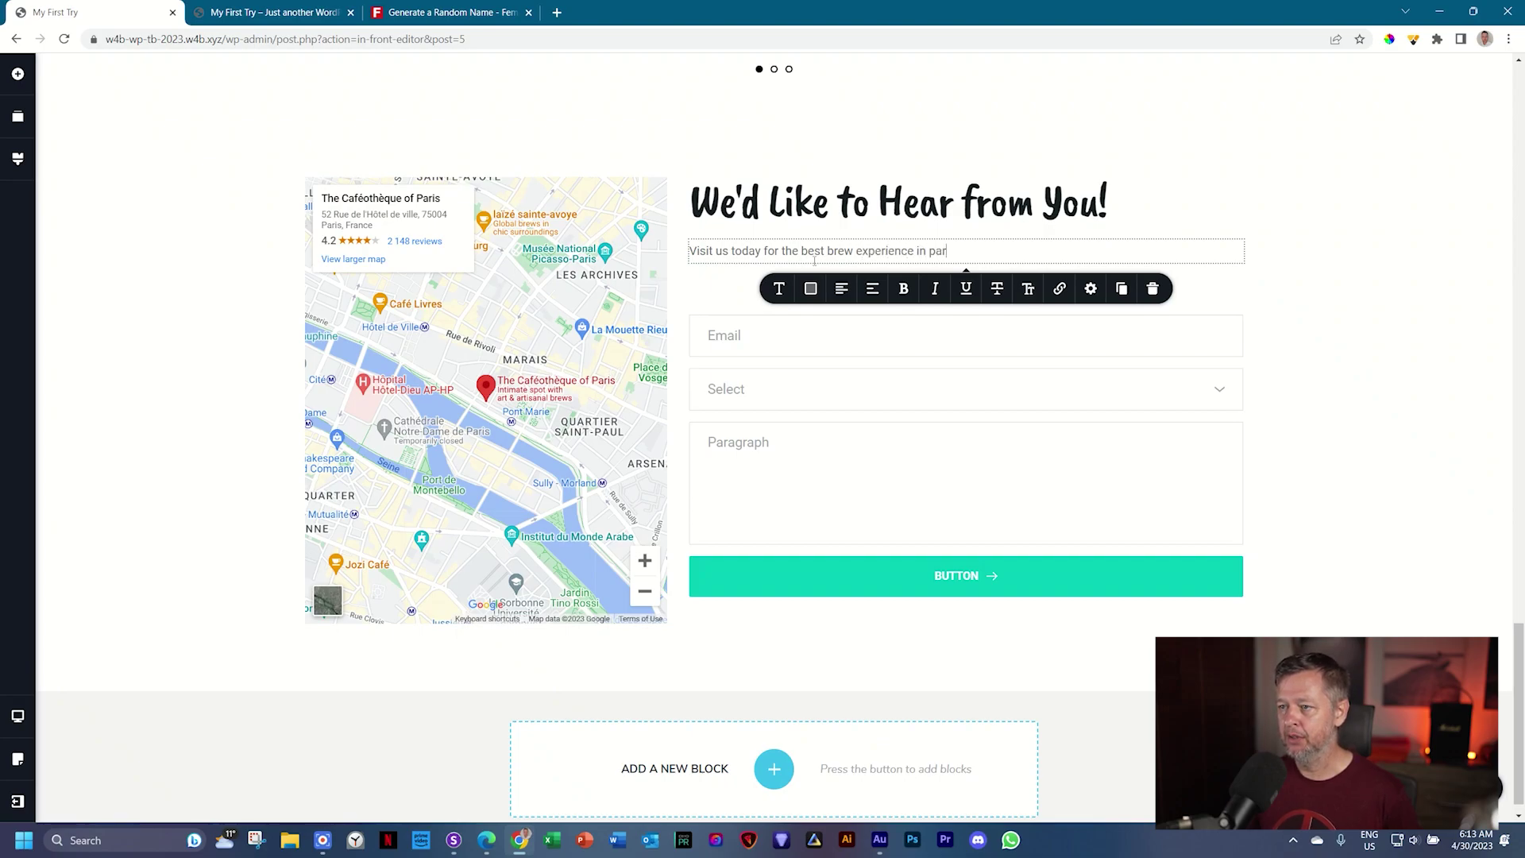
{"action": "key", "text": "BackSpace"}
{"action": "key", "text": "BackSpace"}
{"action": "key", "text": "BackSpace"}
{"action": "type", "text": "Paris."}
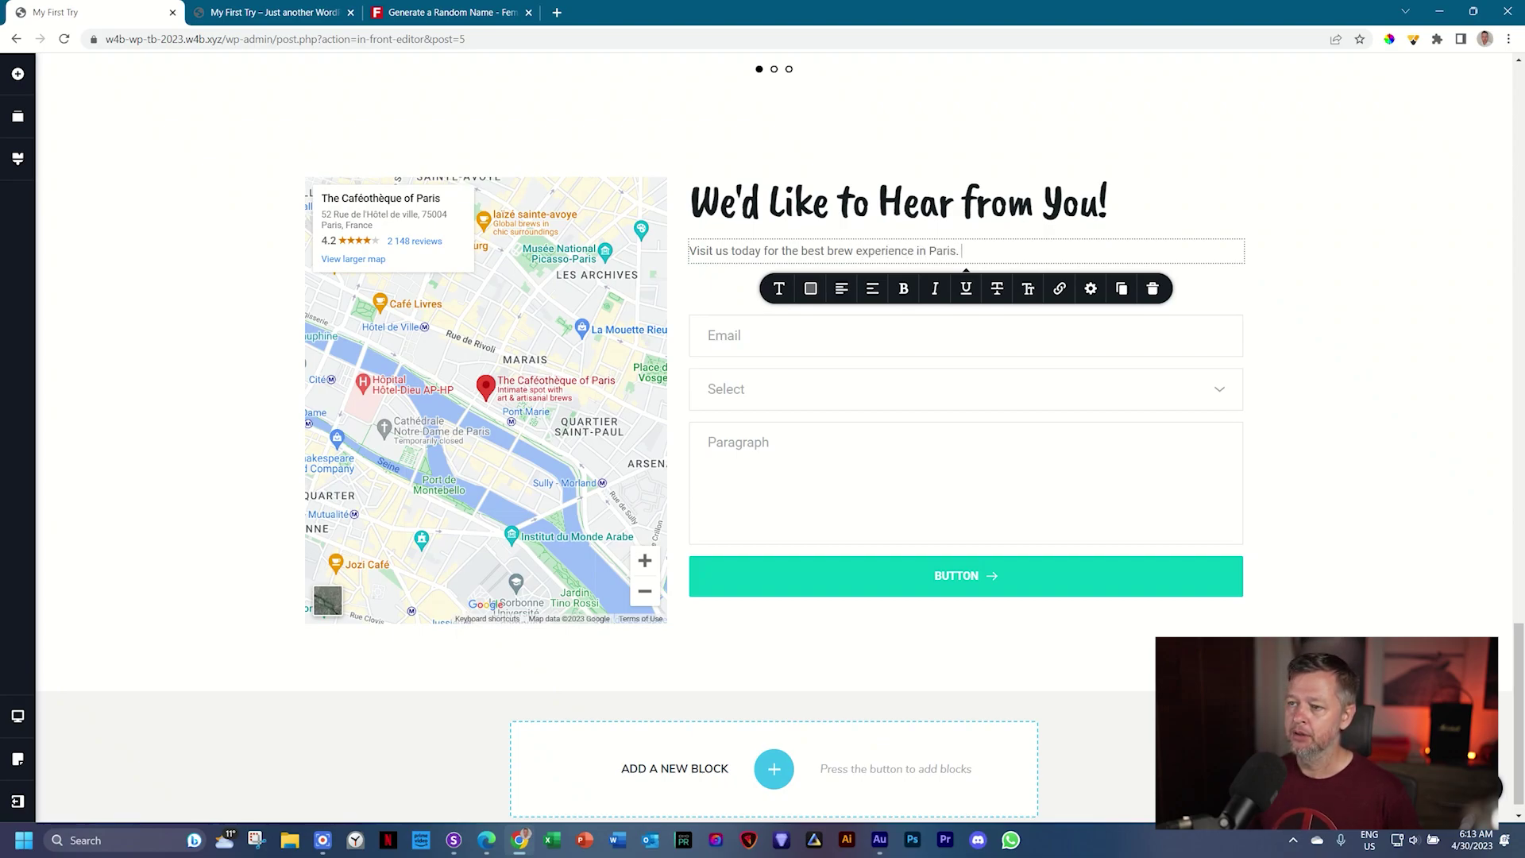
{"action": "type", "text": " the"}
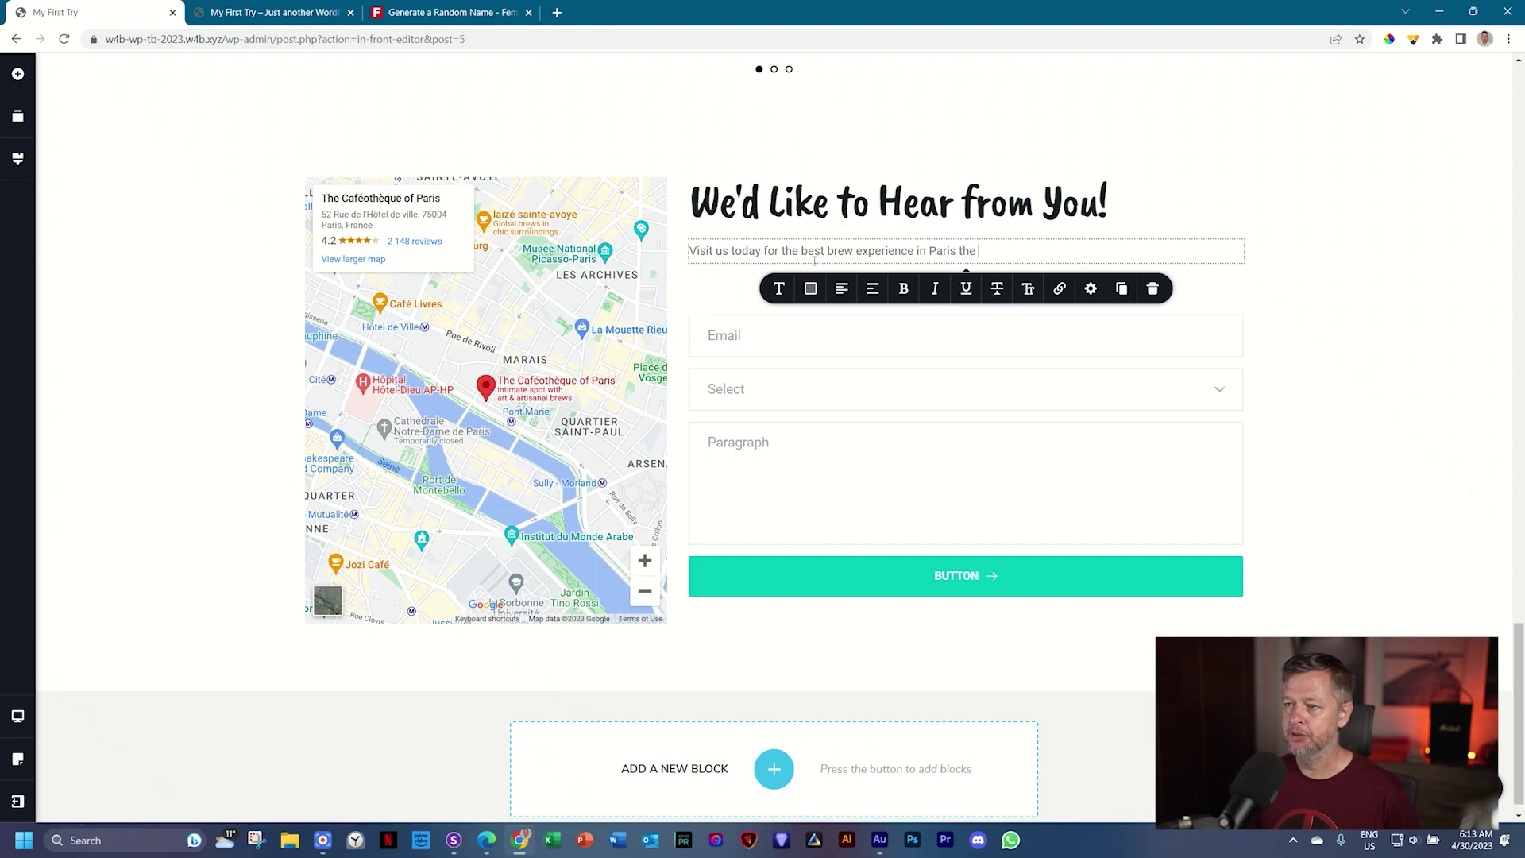
{"action": "type", "text": " locals pref"}
{"action": "key", "text": "BackSpace"}
{"action": "key", "text": "BackSpace"}
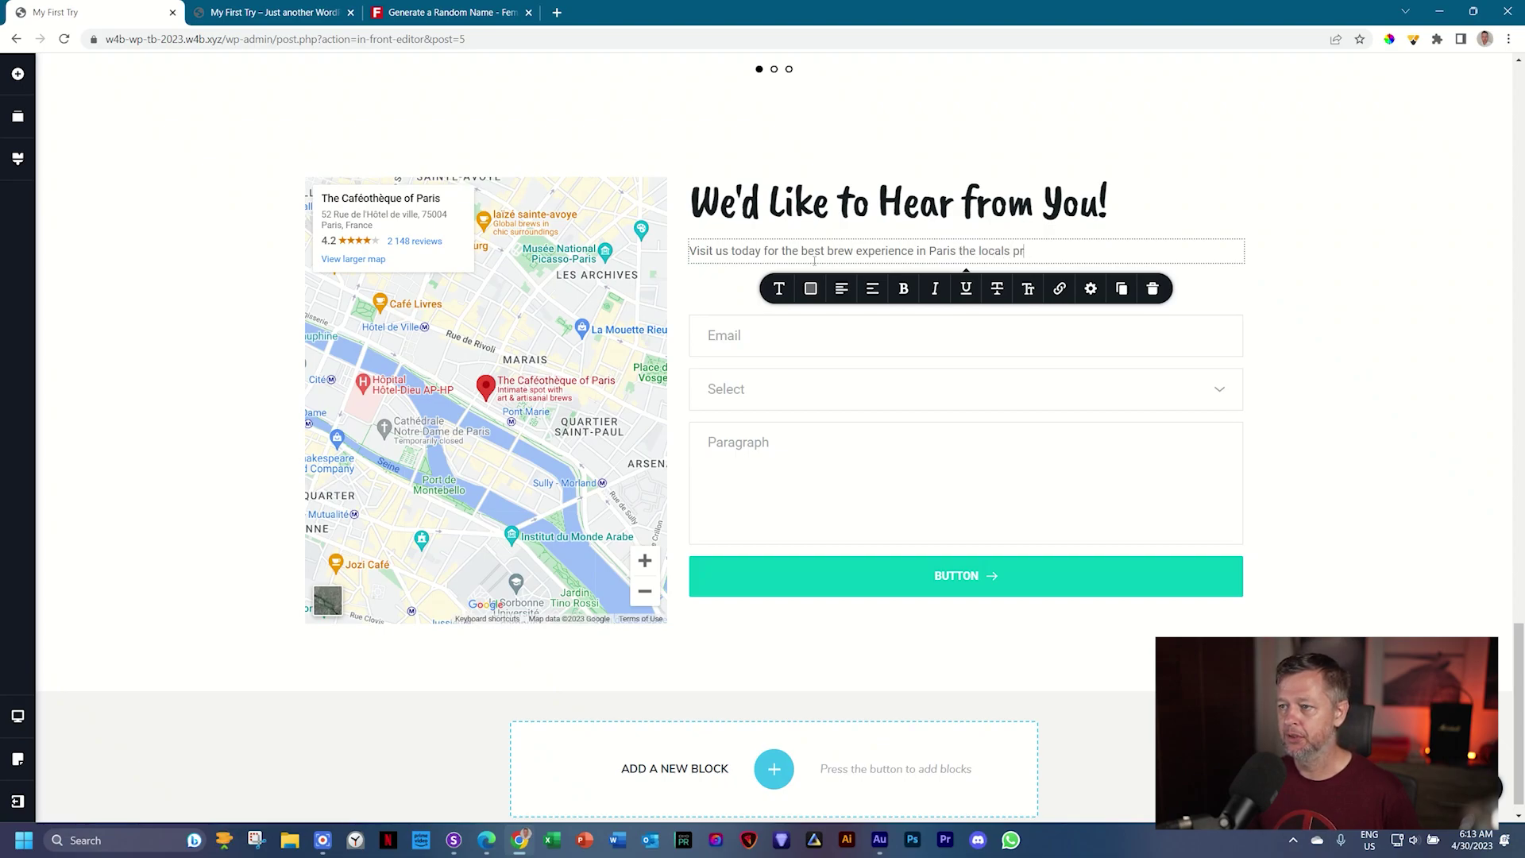
{"action": "type", "text": "fe"}
{"action": "key", "text": "BackSpace"}
{"action": "key", "text": "BackSpace"}
{"action": "type", "text": "efer."}
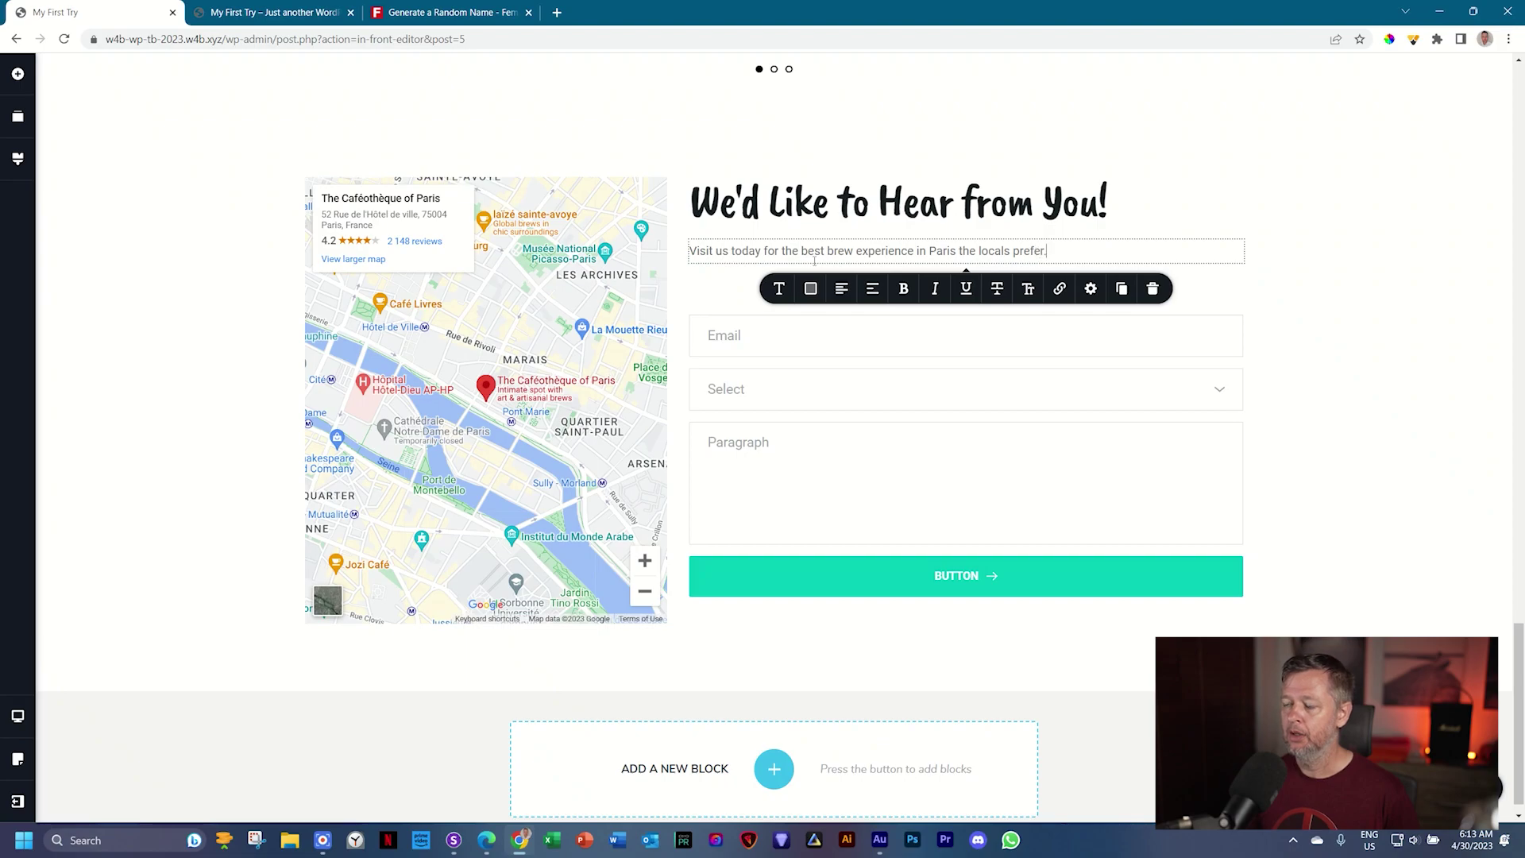
{"action": "type", "text": " We are the first and lass"}
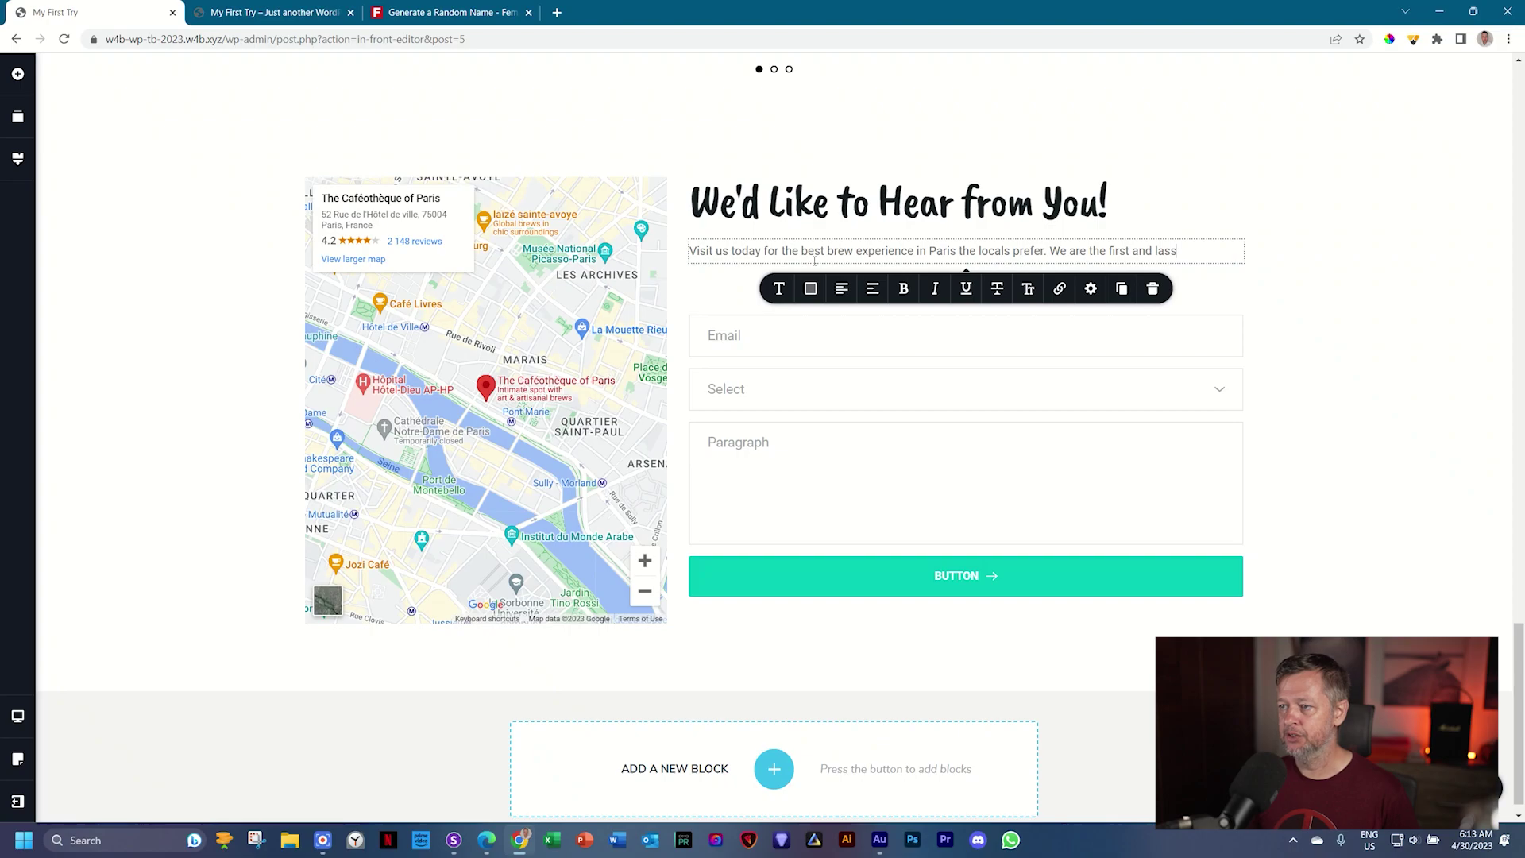
{"action": "key", "text": "BackSpace"}
{"action": "type", "text": "t stop on your journey."}
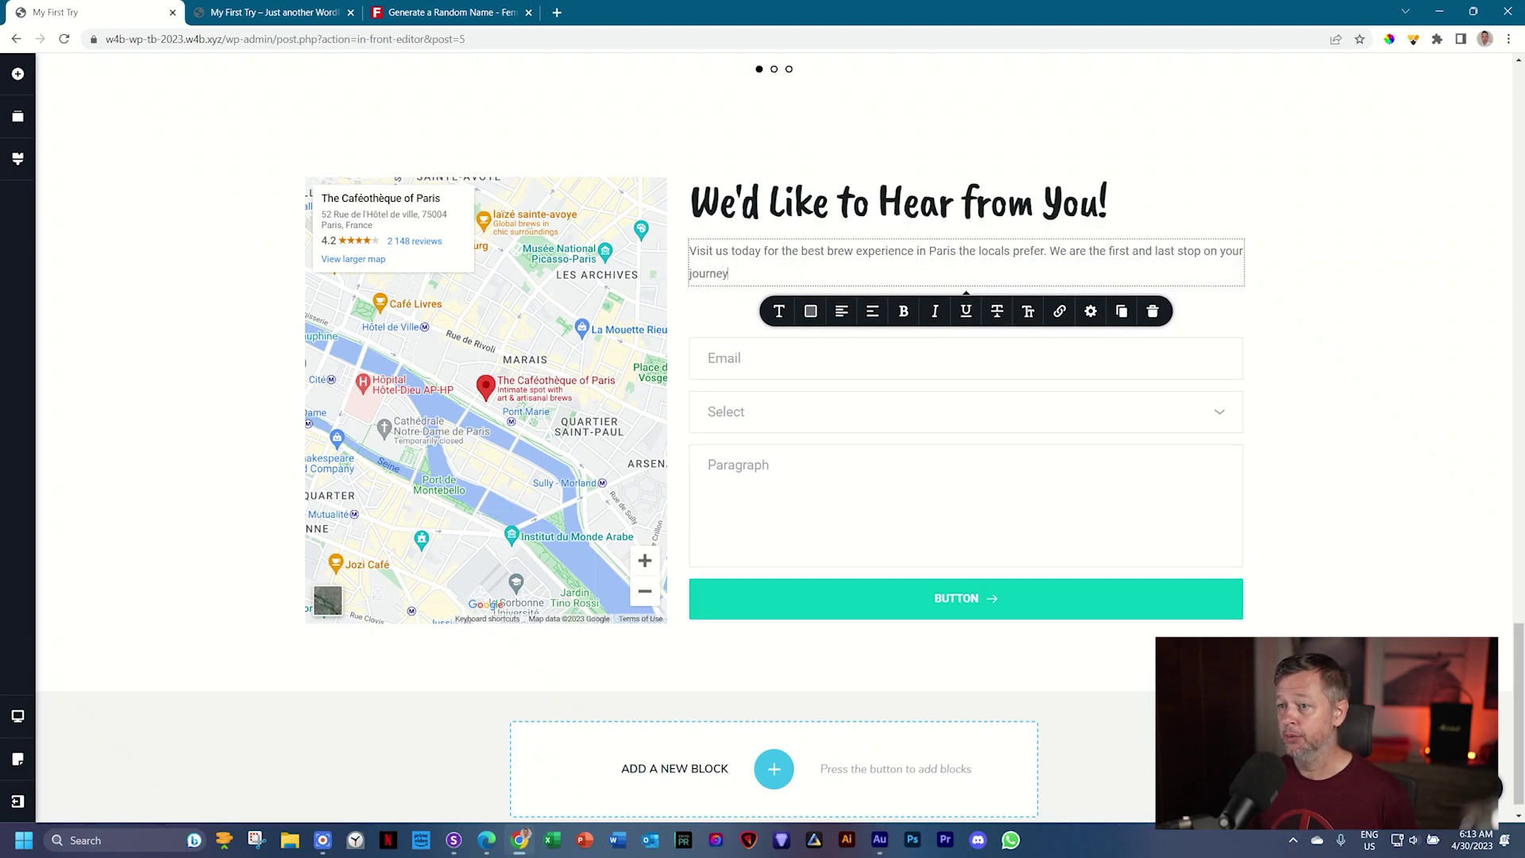
{"action": "left_click", "coordinate": [780, 312]}
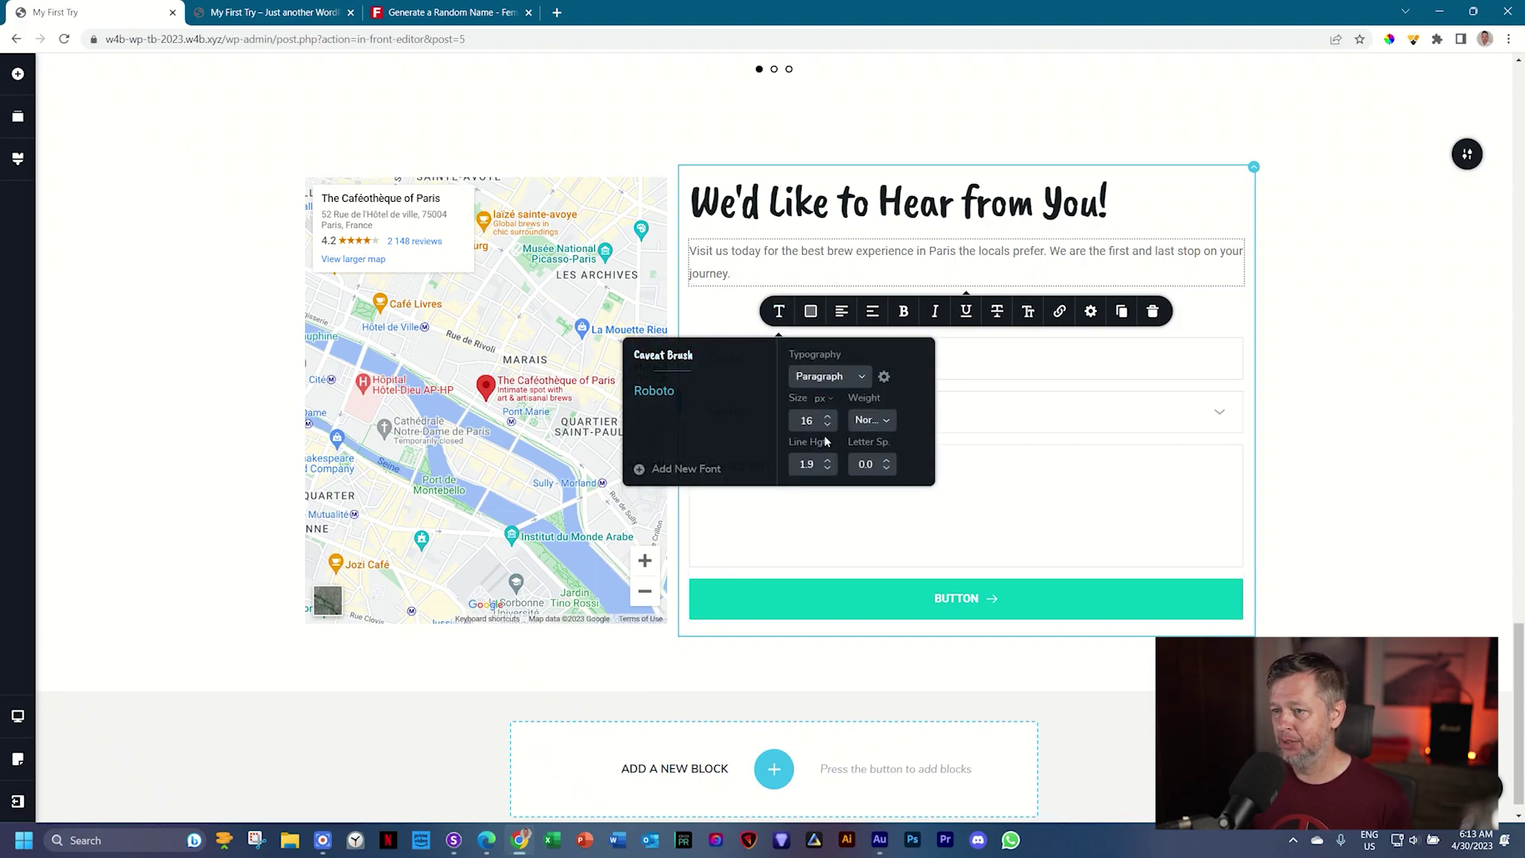
Step: Lower the paragraph's line height to 1.6 and slightly enlarge the spacer above the Email field
{"action": "left_click", "coordinate": [827, 469]}
{"action": "left_click", "coordinate": [828, 469]}
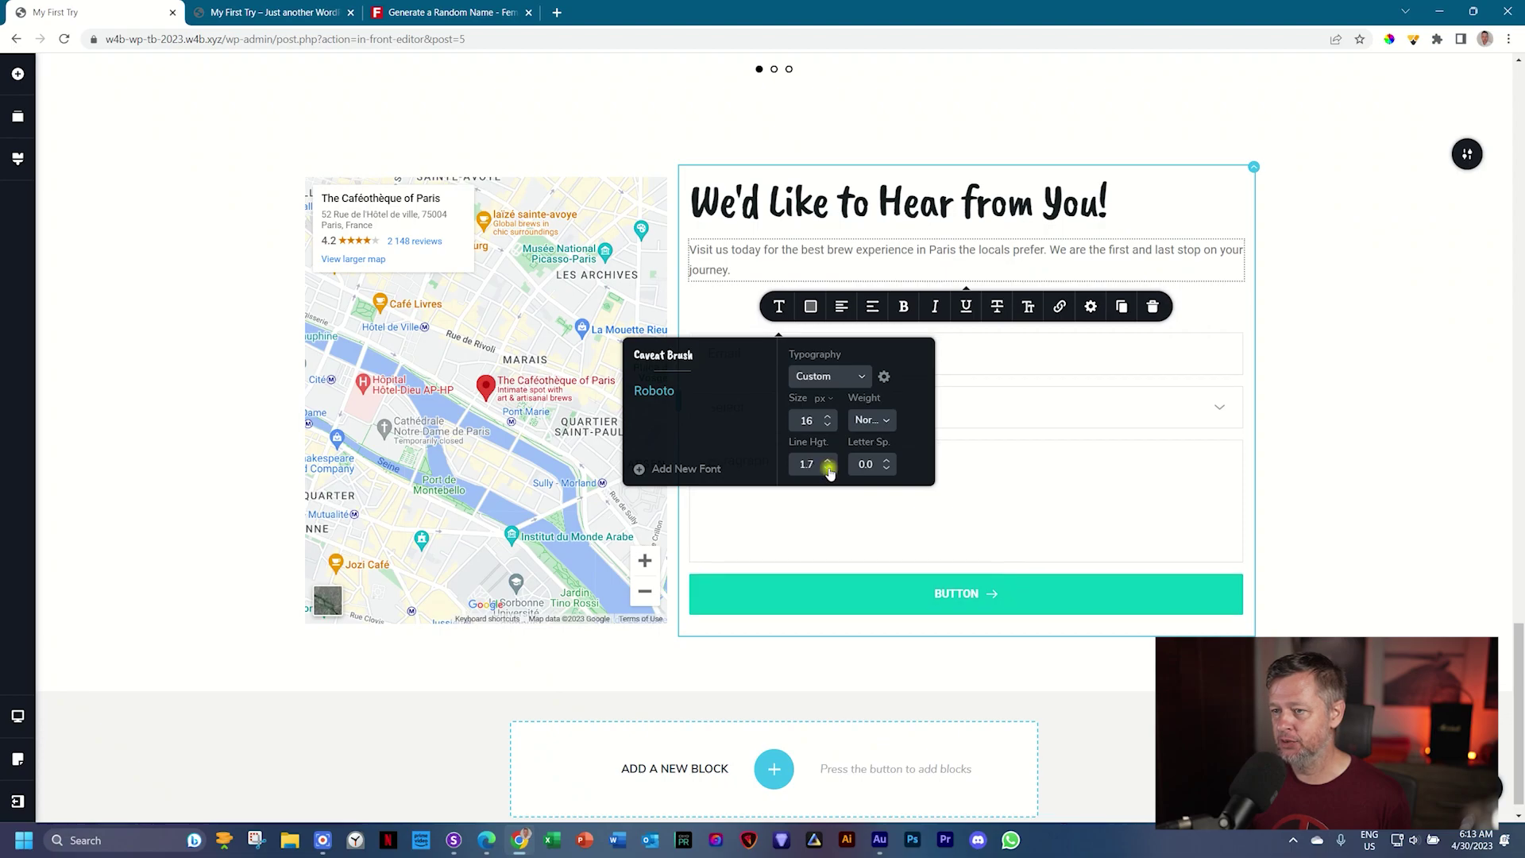
{"action": "left_click", "coordinate": [828, 470]}
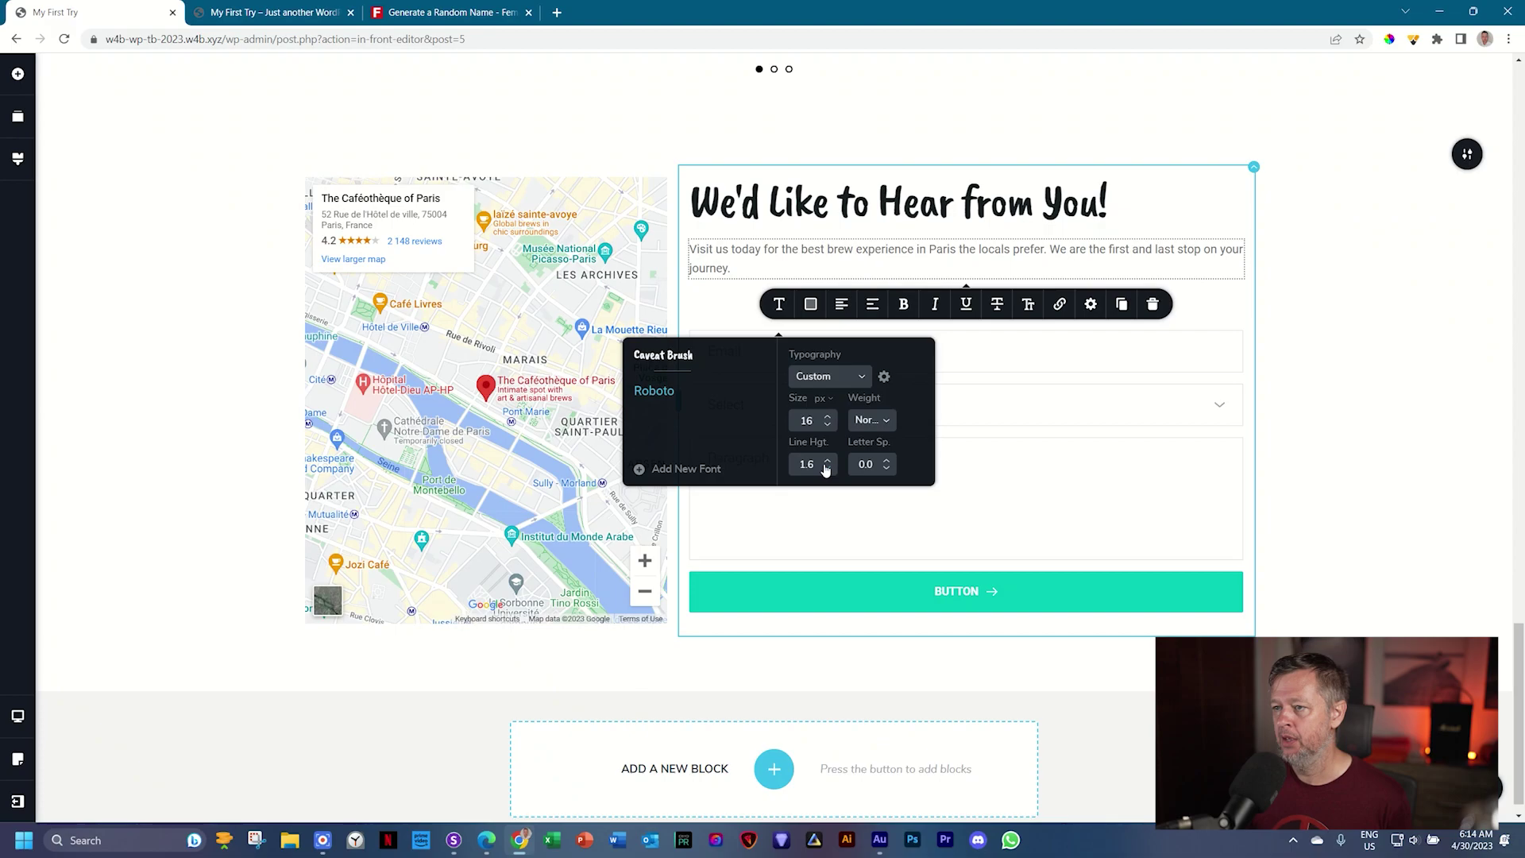
{"action": "left_click", "coordinate": [1192, 294]}
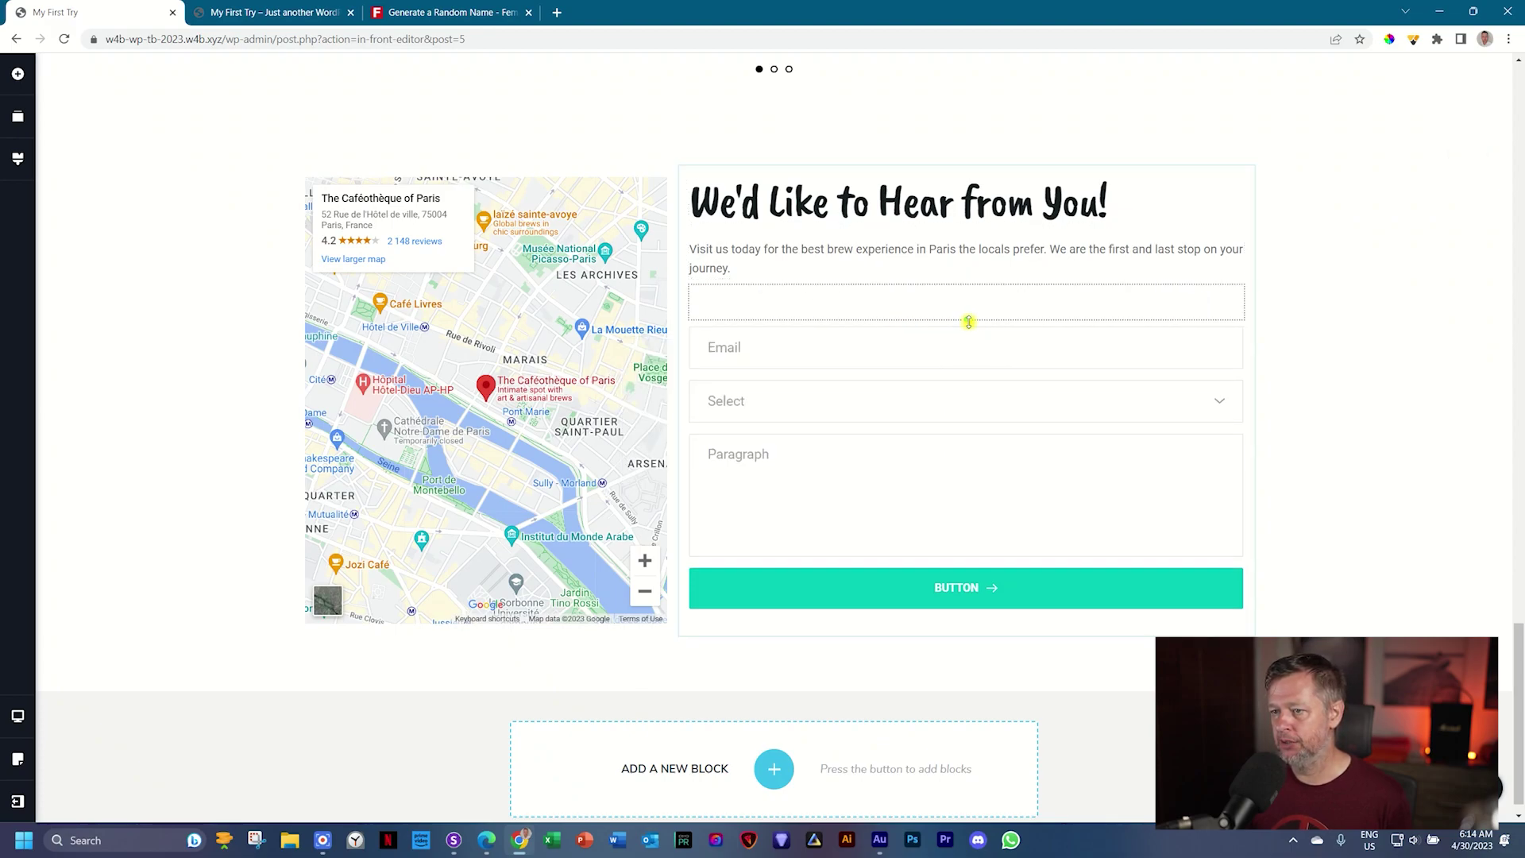
{"action": "left_click_drag", "start_coordinate": [968, 322], "coordinate": [970, 318]}
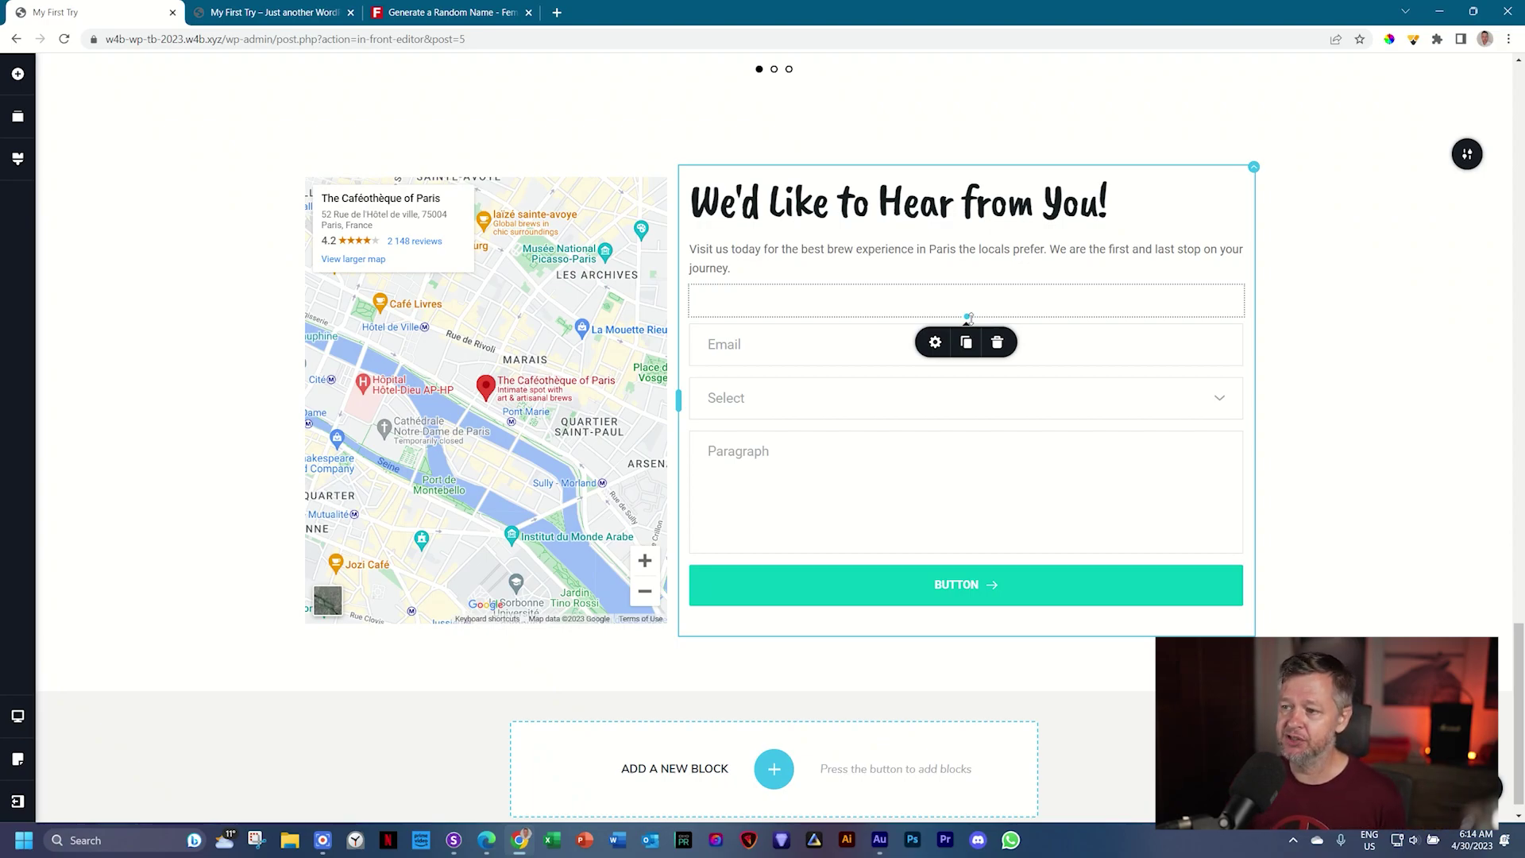
Step: Adjust the form layout so Email, Select and Paragraph fields sit above the teal button
{"action": "left_click_drag", "start_coordinate": [968, 318], "coordinate": [966, 337]}
Step: Open the Email field's settings and keep its type set to Email
{"action": "left_click", "coordinate": [759, 348]}
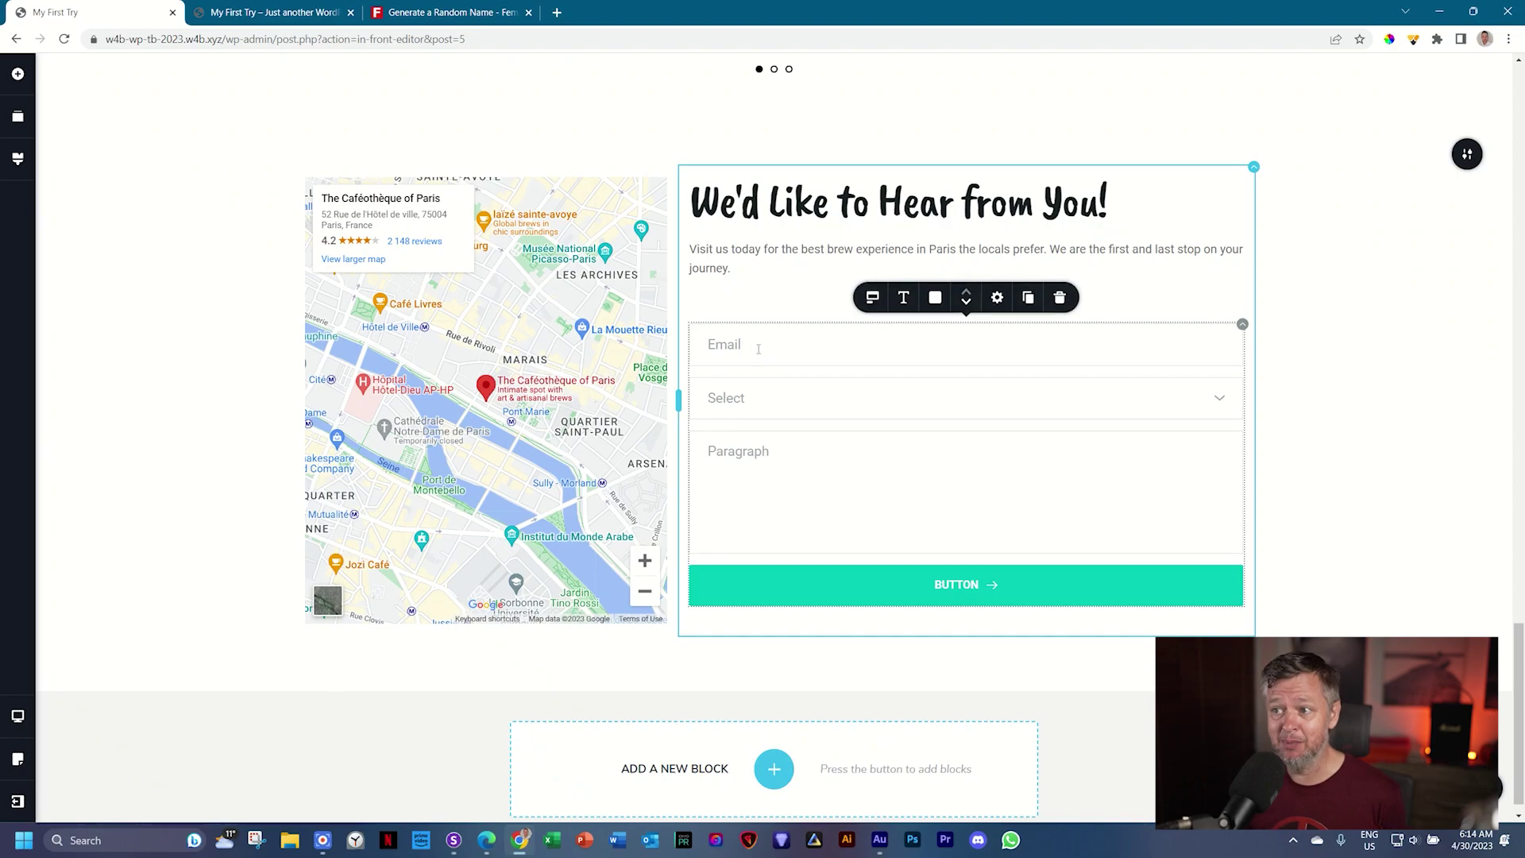
{"action": "left_click", "coordinate": [874, 301]}
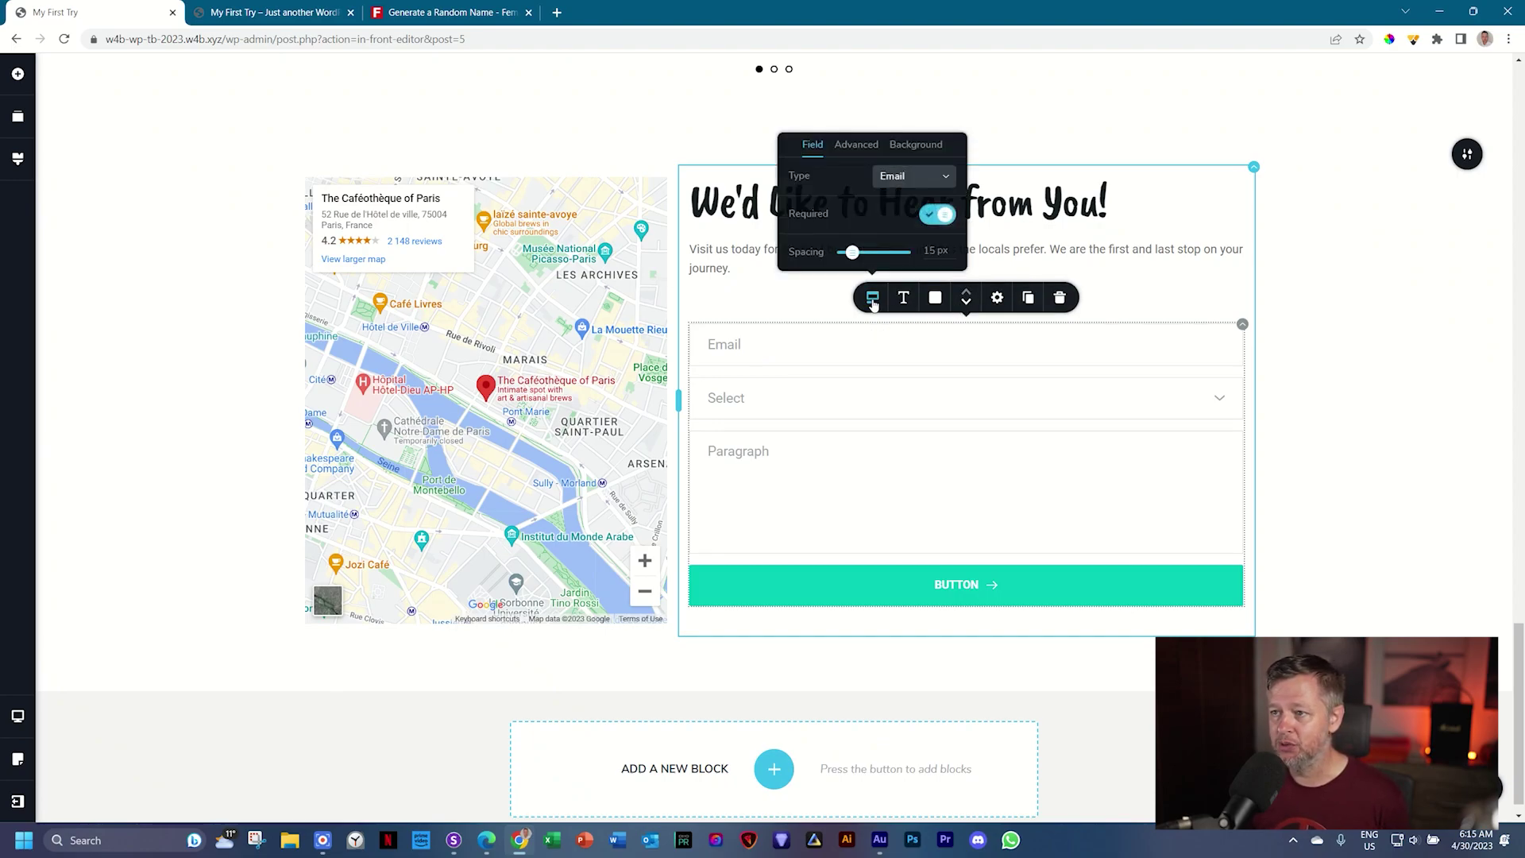
{"action": "left_click", "coordinate": [945, 181]}
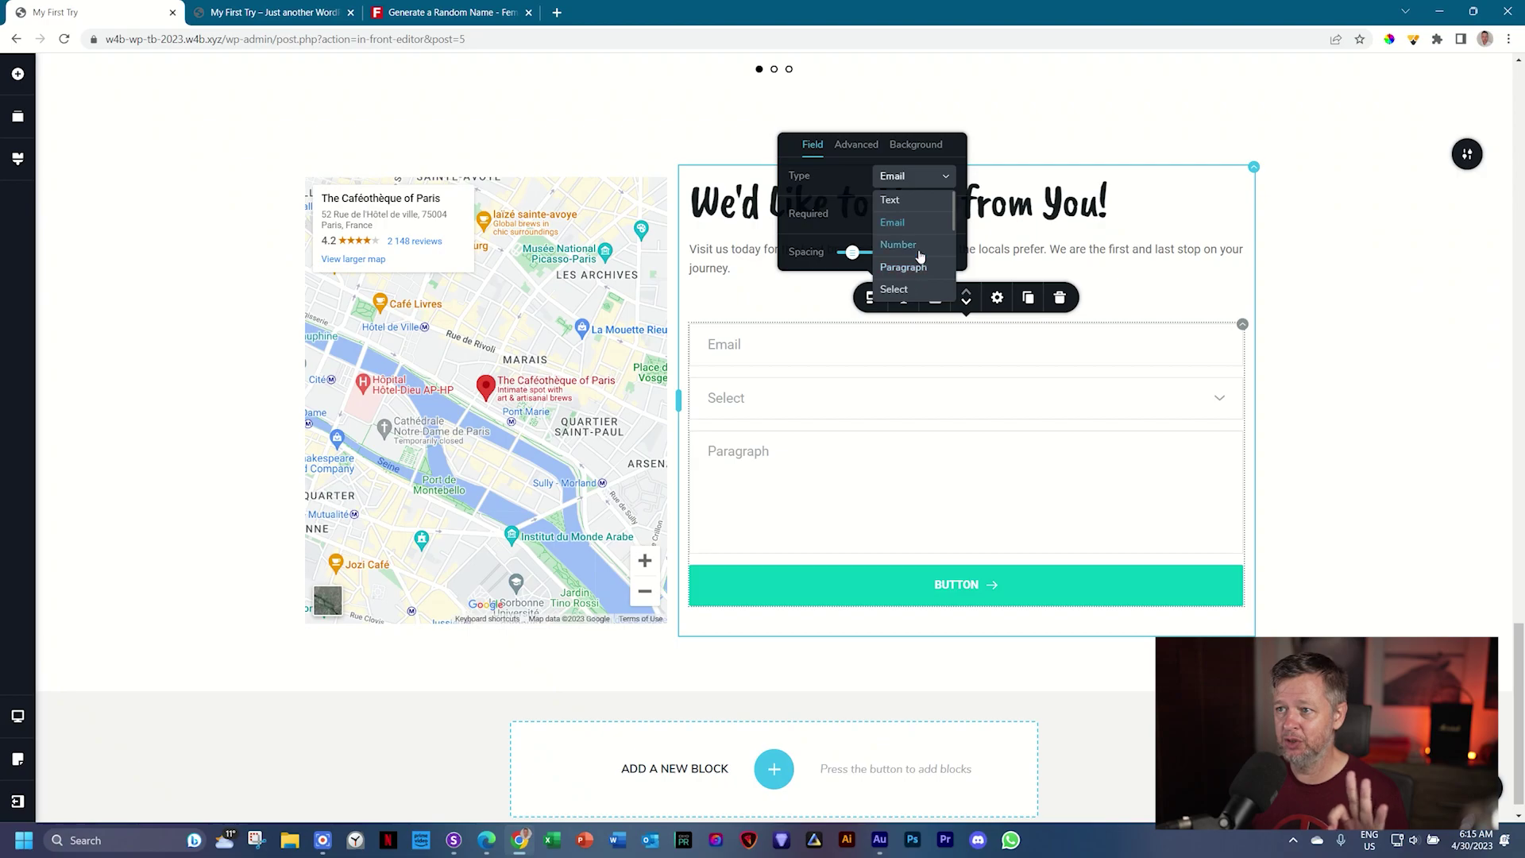
{"action": "left_click", "coordinate": [863, 213]}
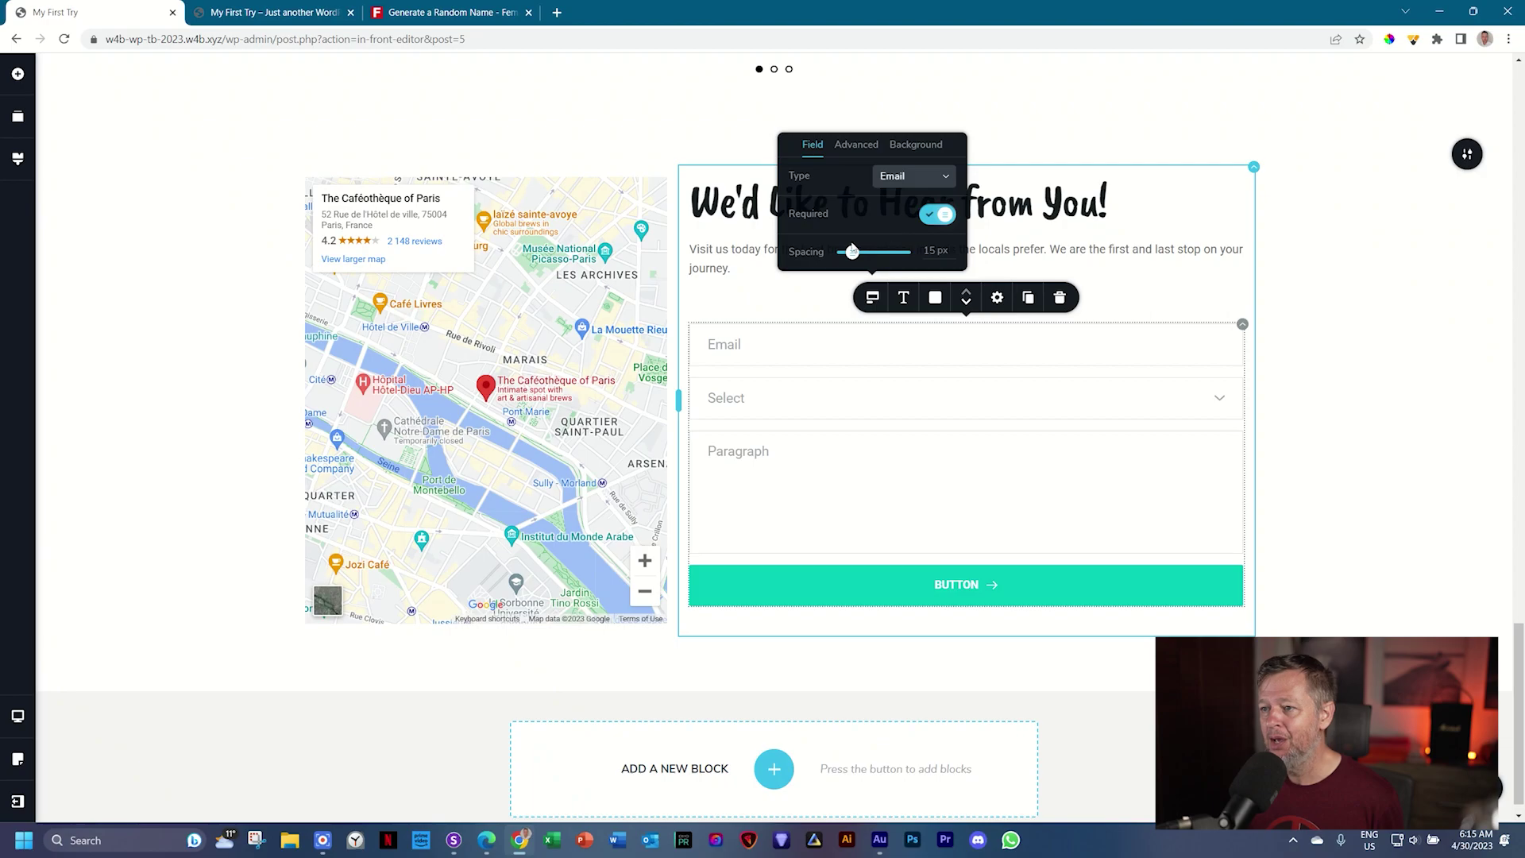
Step: Duplicate the Email field and relabel the copy 'Name'
{"action": "left_click", "coordinate": [769, 347]}
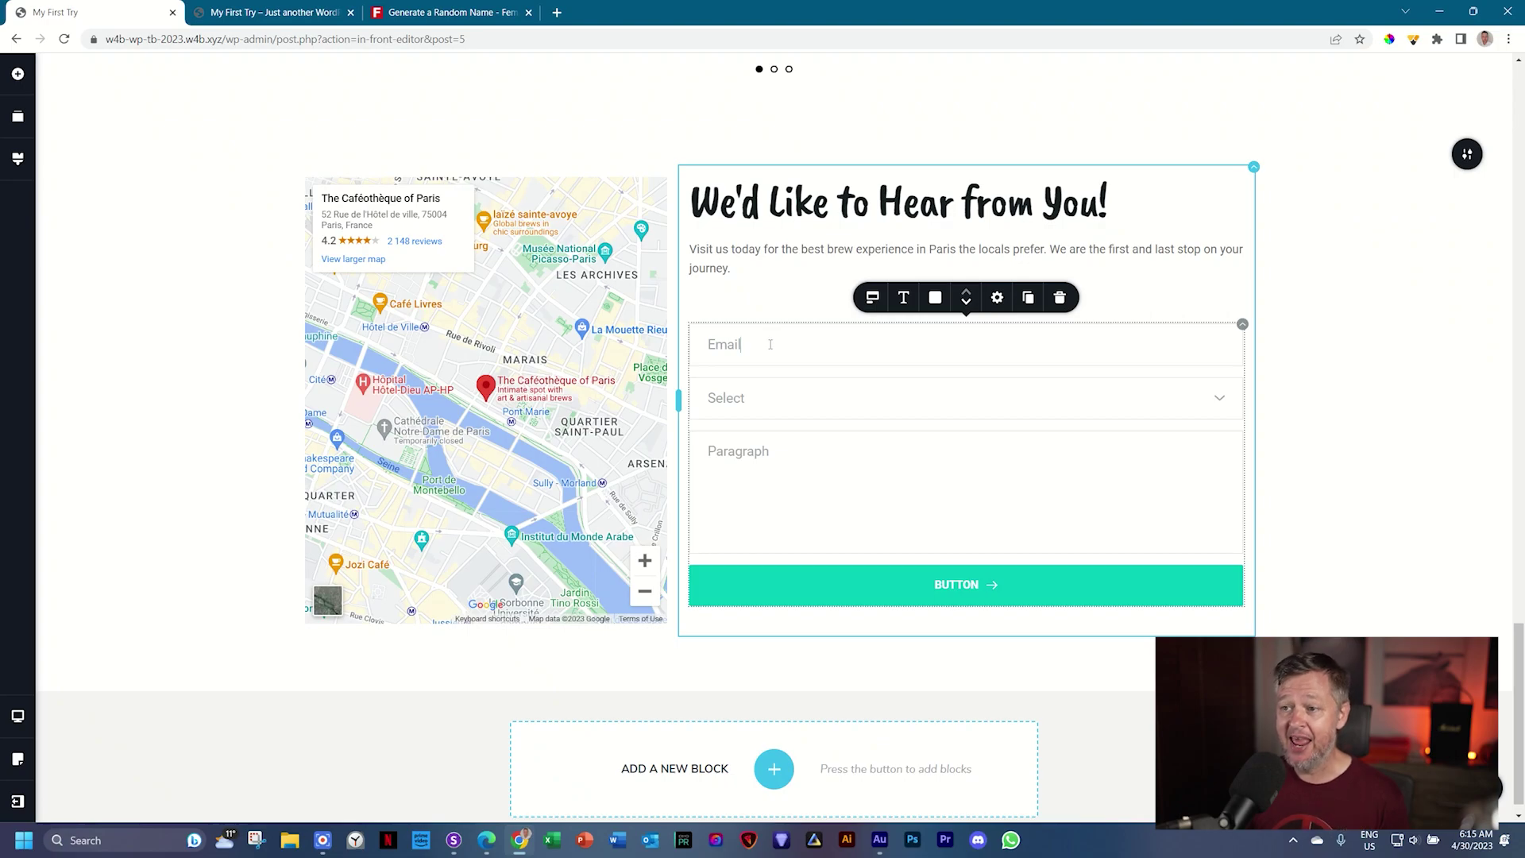
{"action": "left_click", "coordinate": [1027, 298]}
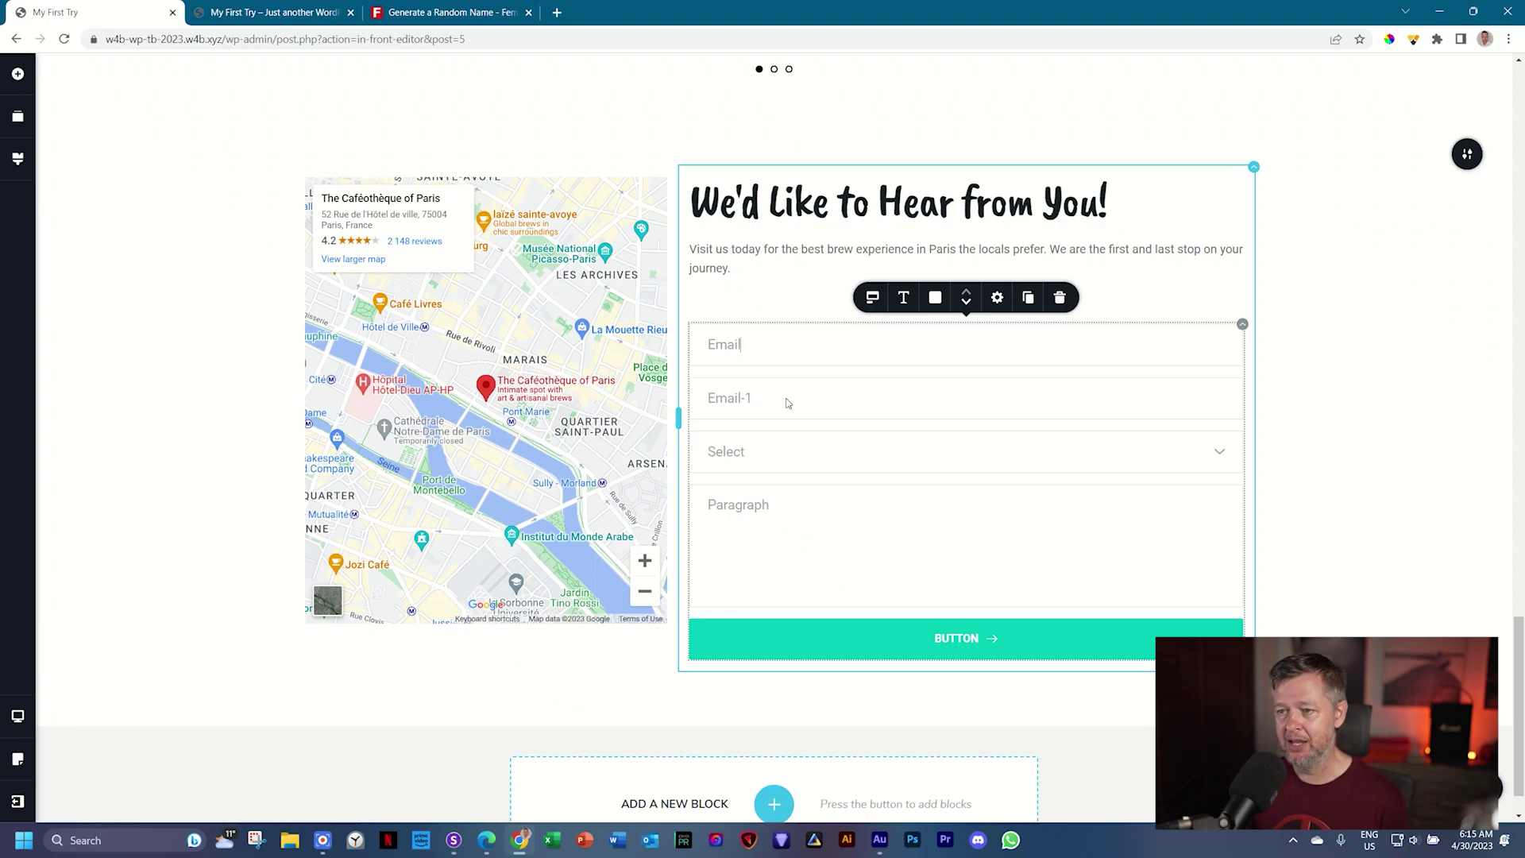
{"action": "left_click", "coordinate": [730, 403]}
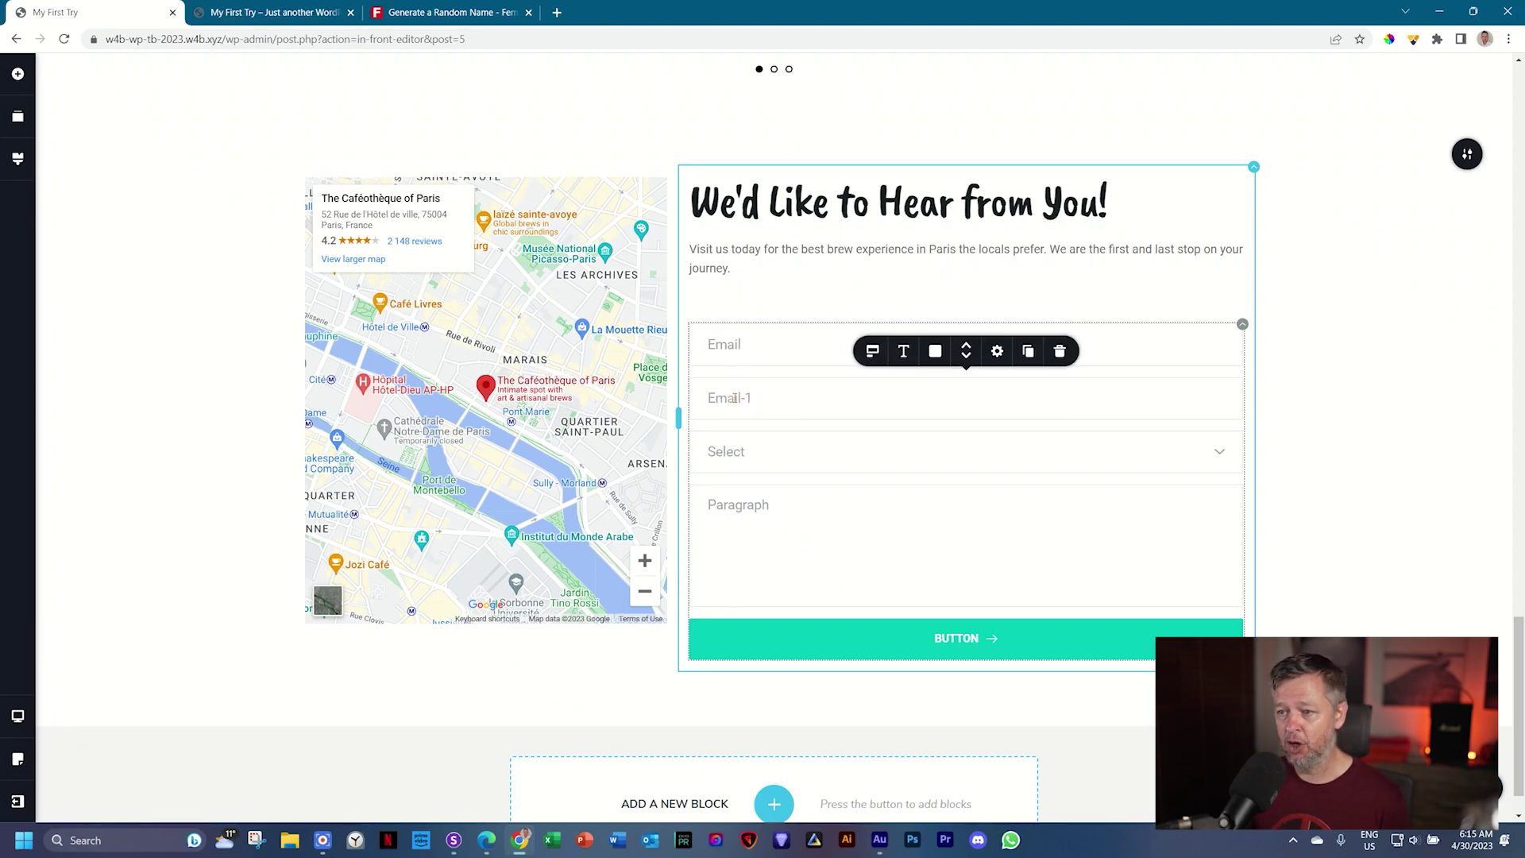
{"action": "double_click", "coordinate": [730, 399]}
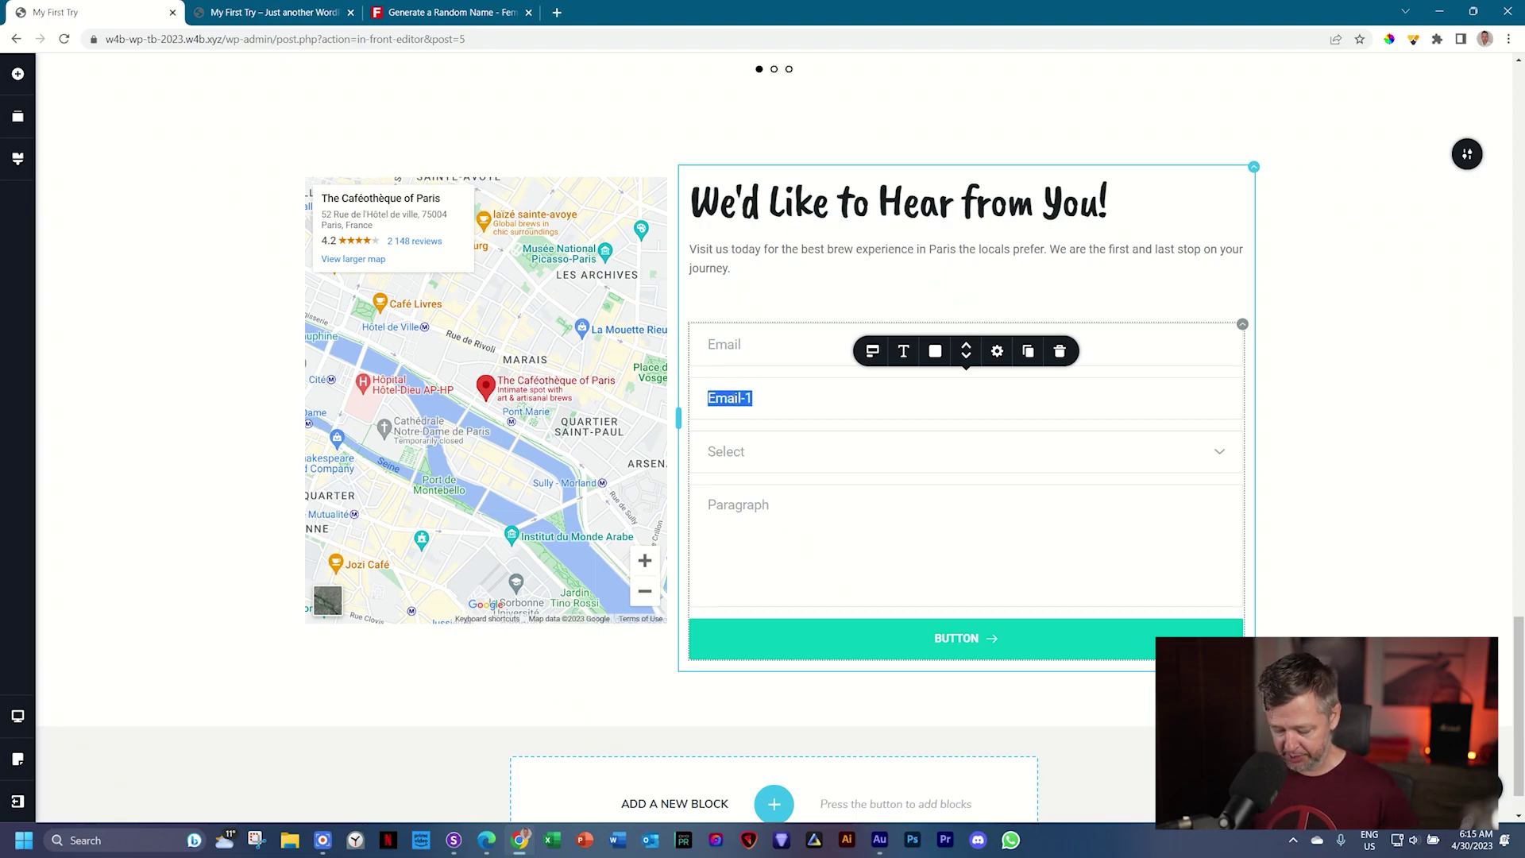
{"action": "type", "text": "Name"}
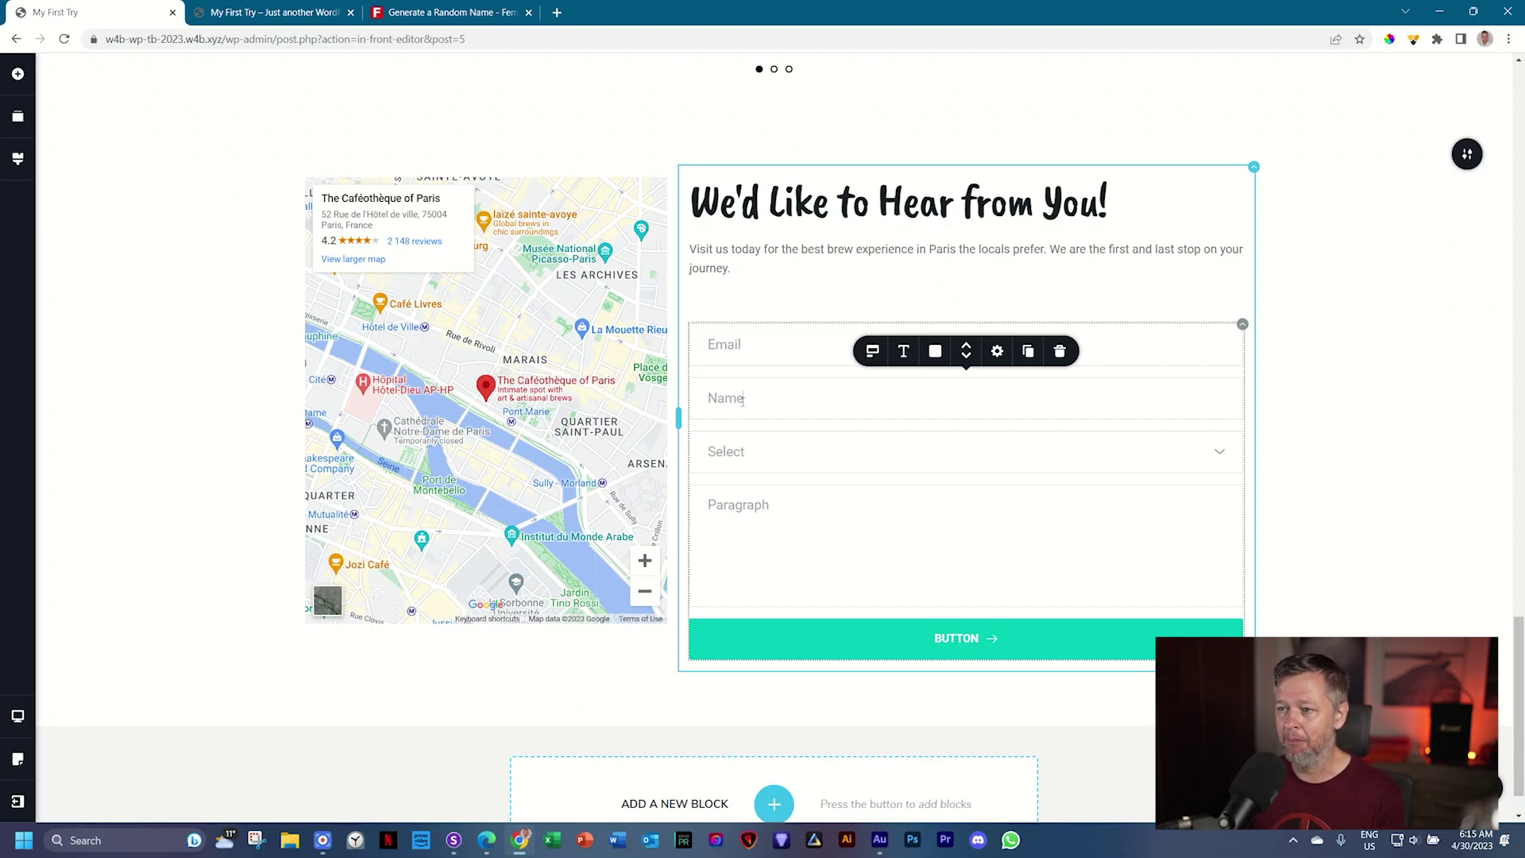
Step: Set the Name field's type to Text
{"action": "left_click", "coordinate": [871, 353]}
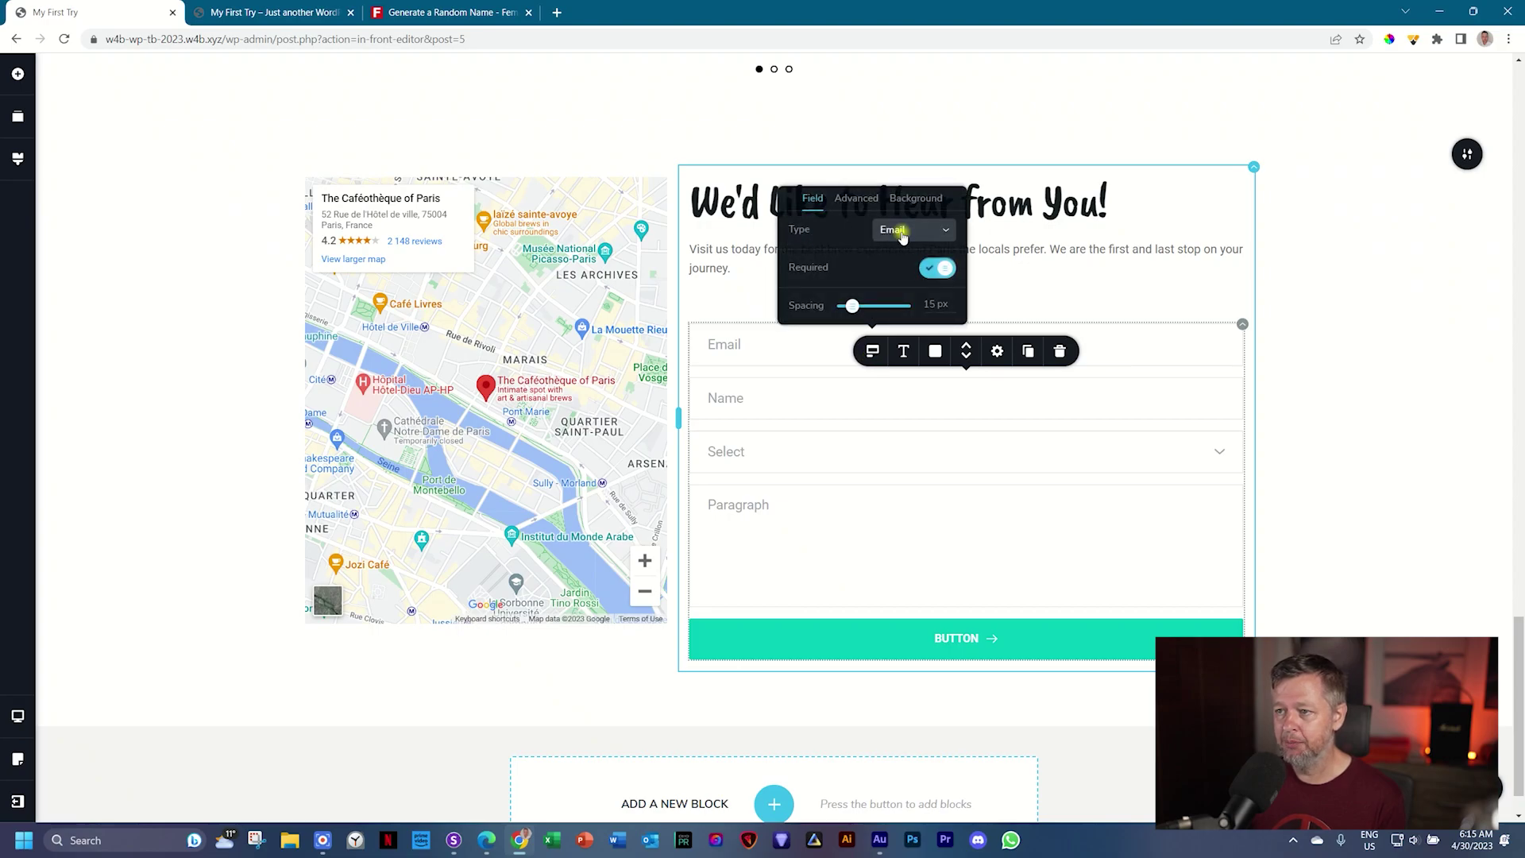
{"action": "left_click", "coordinate": [896, 235]}
{"action": "left_click", "coordinate": [893, 255]}
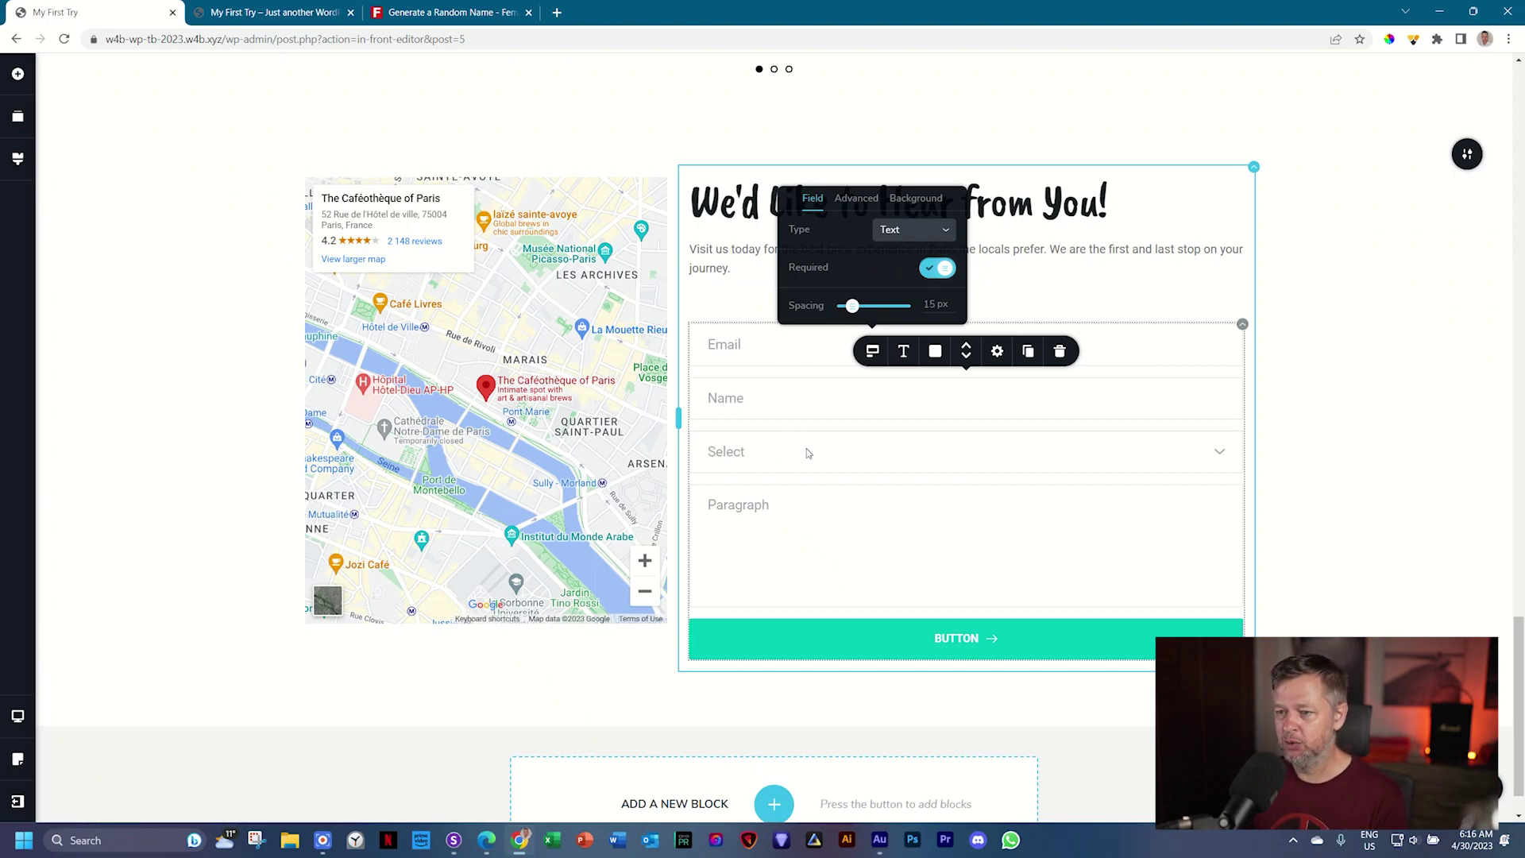
Step: Delete the Select field and change the Paragraph placeholder to 'Your Messsage'
{"action": "left_click", "coordinate": [845, 447]}
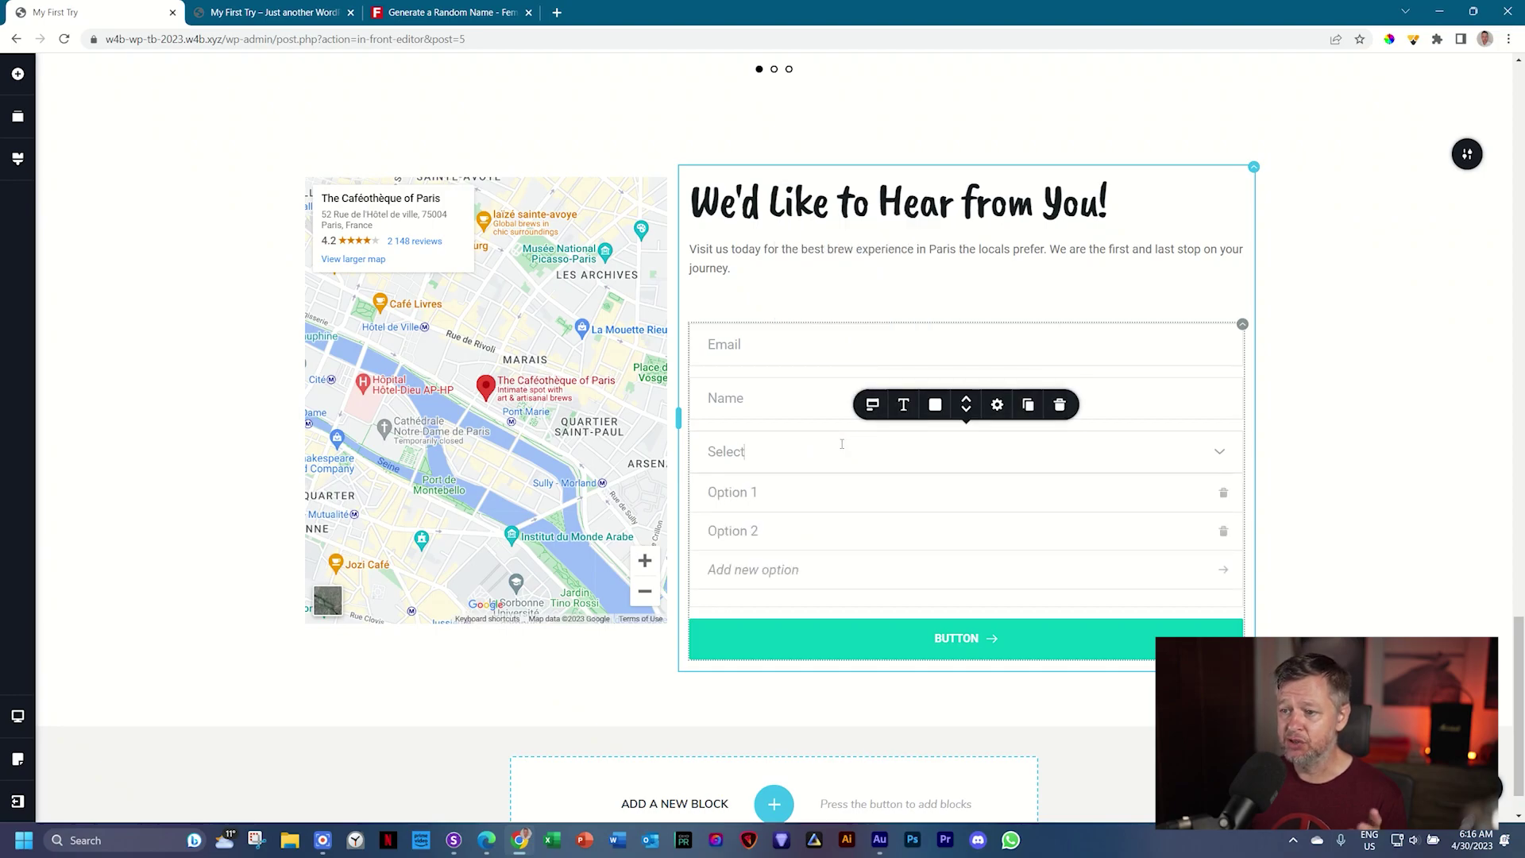
{"action": "left_click", "coordinate": [1060, 404]}
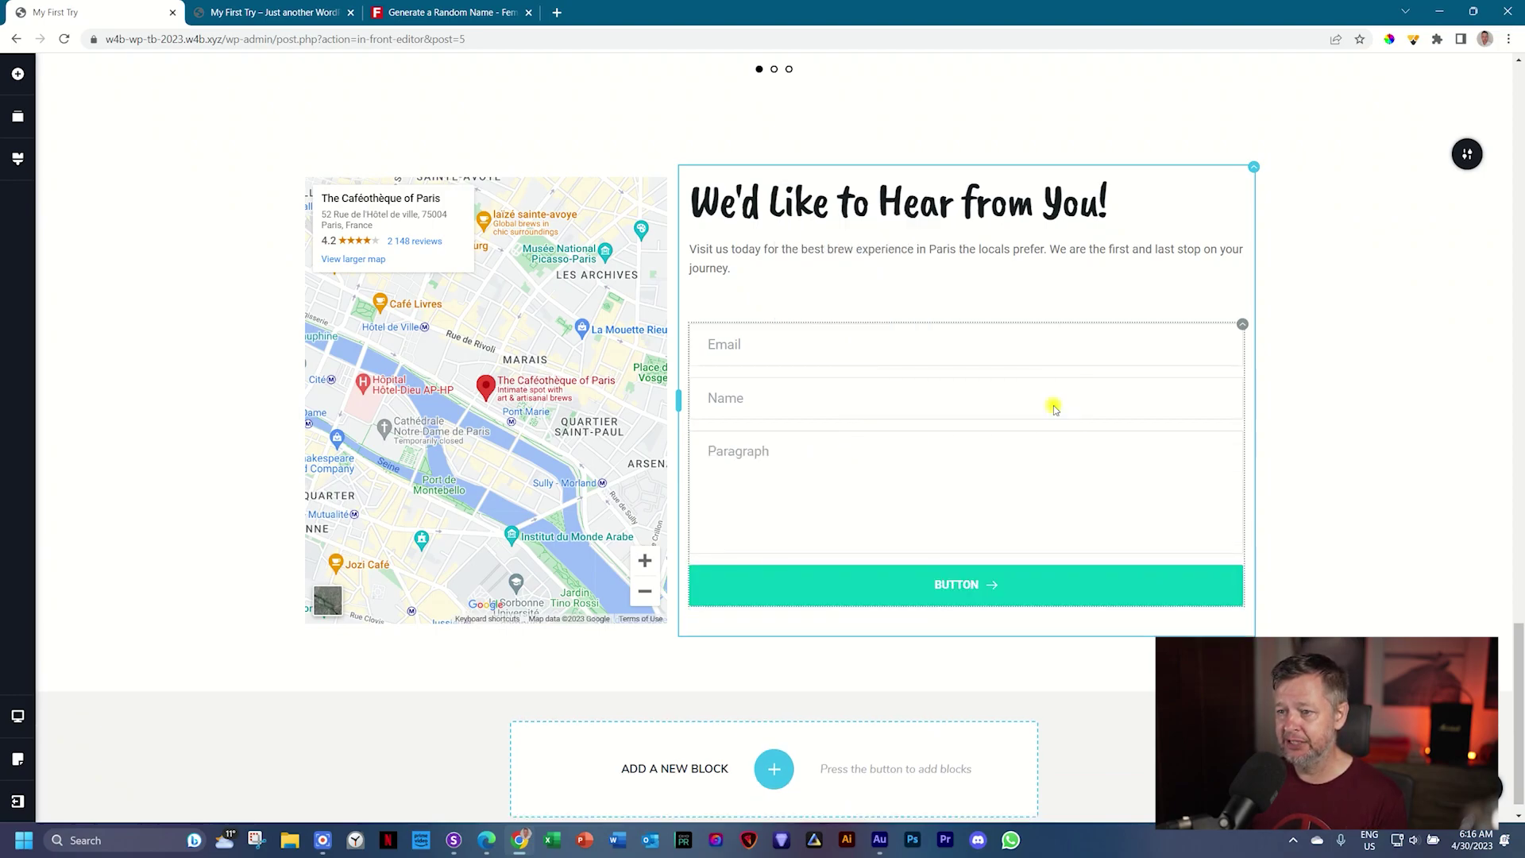
{"action": "double_click", "coordinate": [740, 455]}
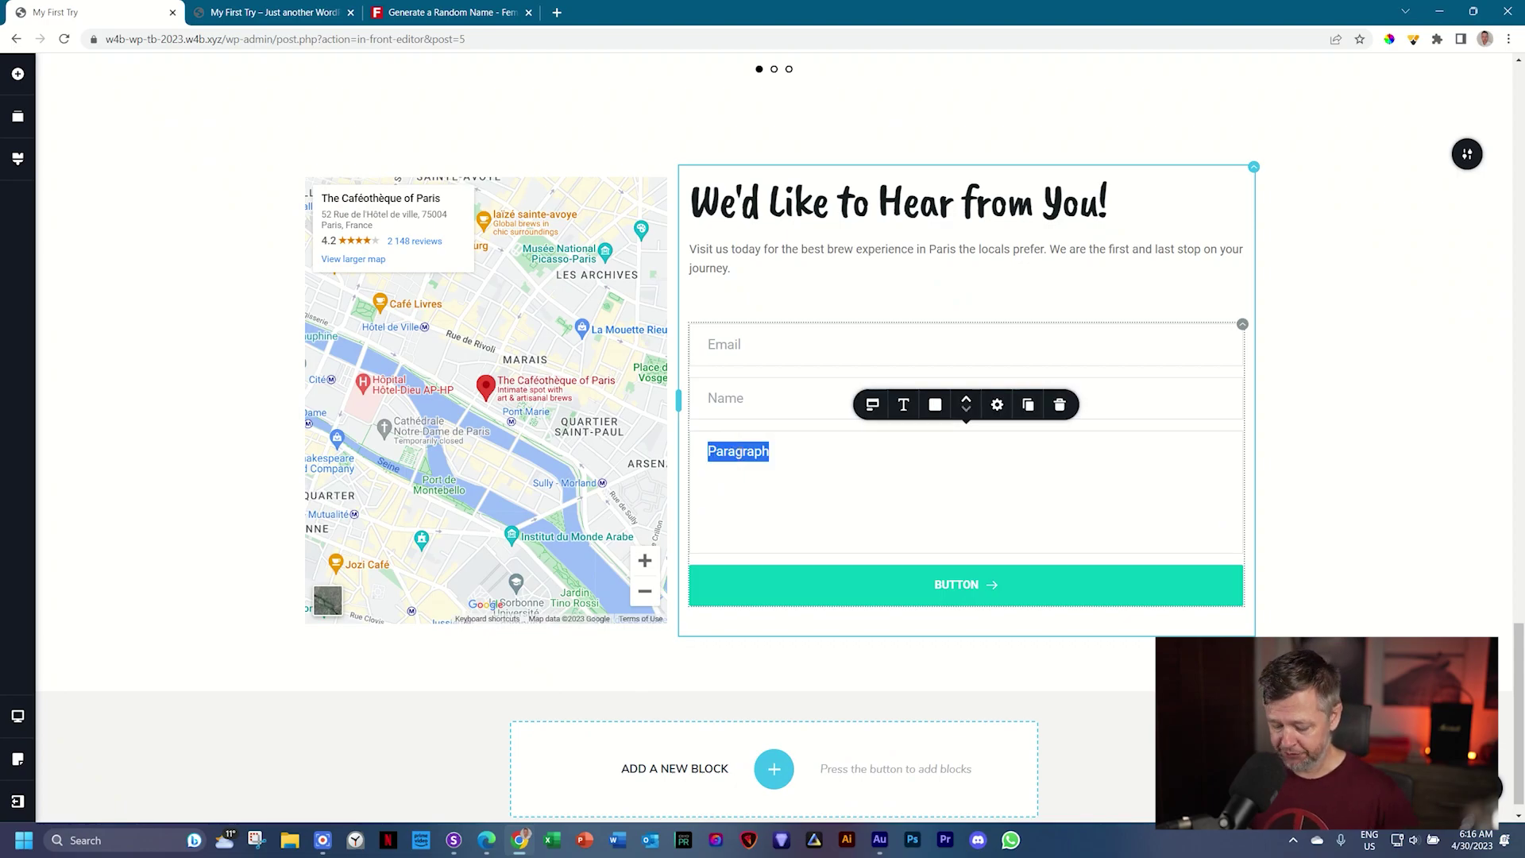
{"action": "type", "text": "Your Me"}
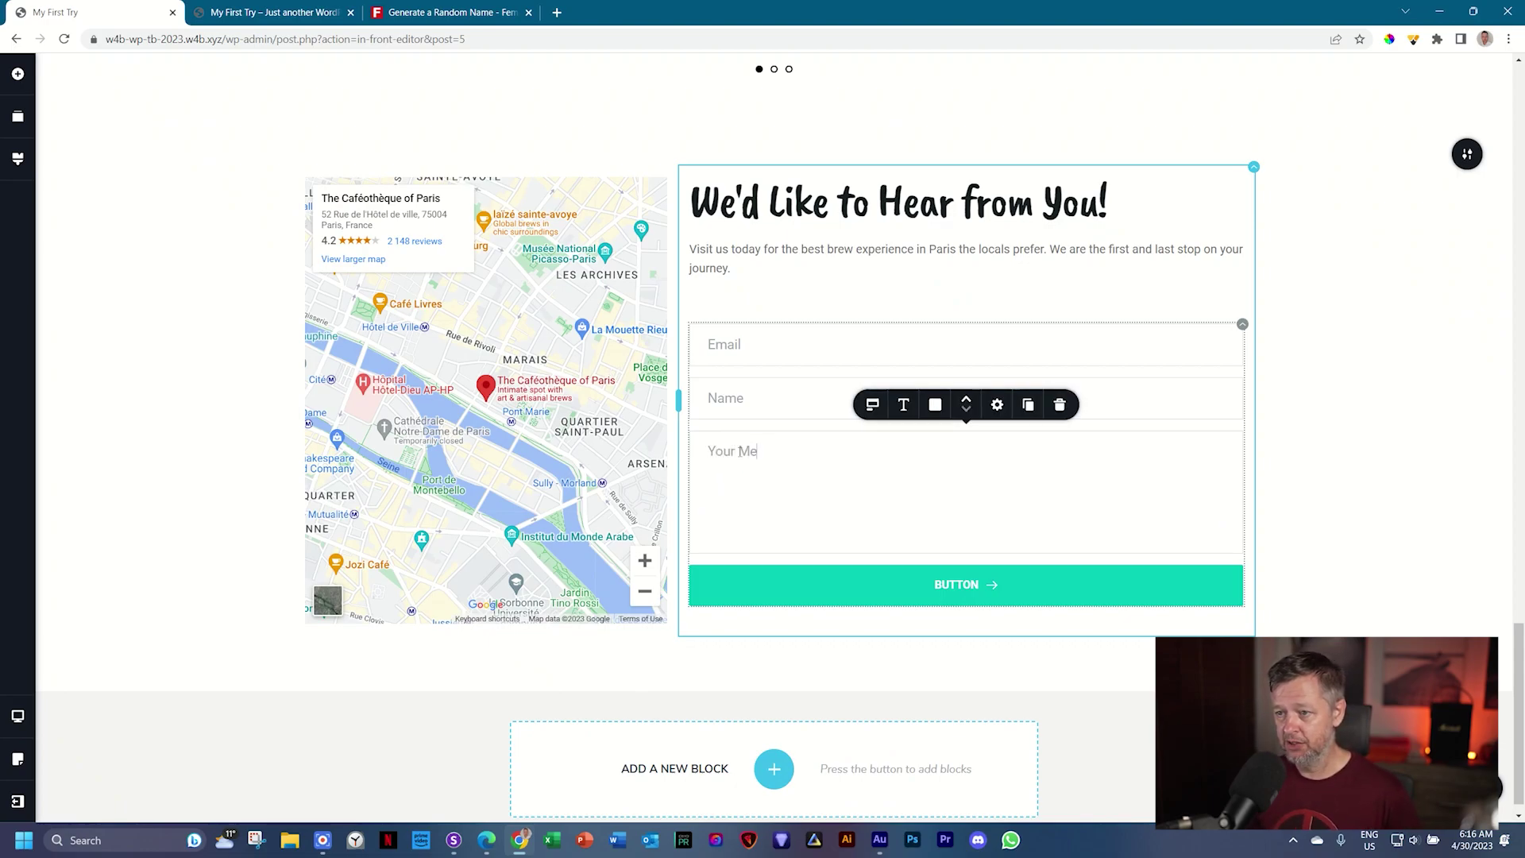
{"action": "type", "text": "ssage"}
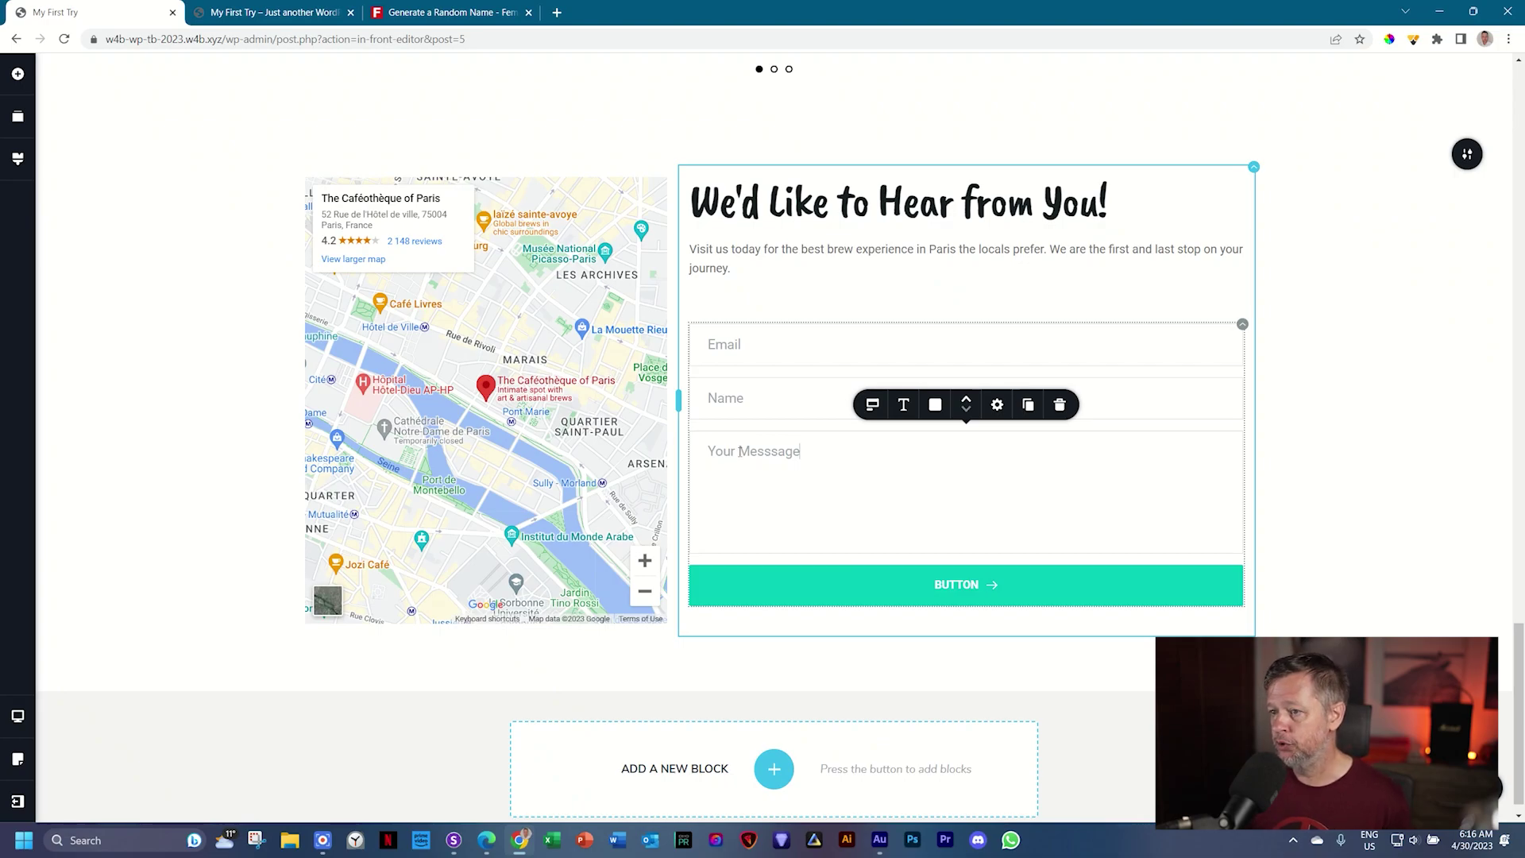
Step: Make the 'Your Messsage' field required
{"action": "left_click", "coordinate": [874, 406]}
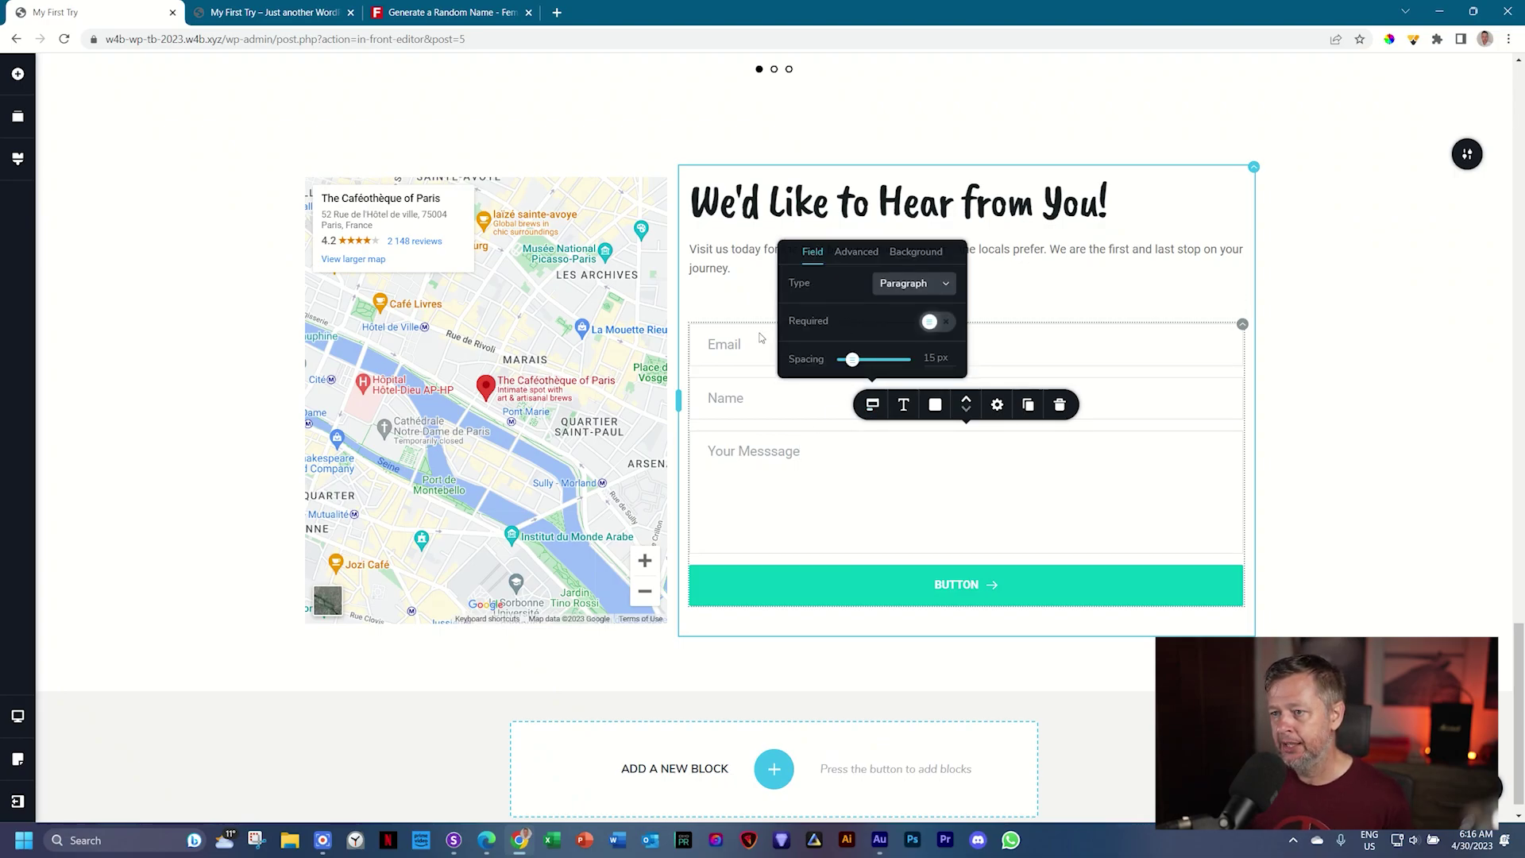
{"action": "left_click", "coordinate": [946, 323]}
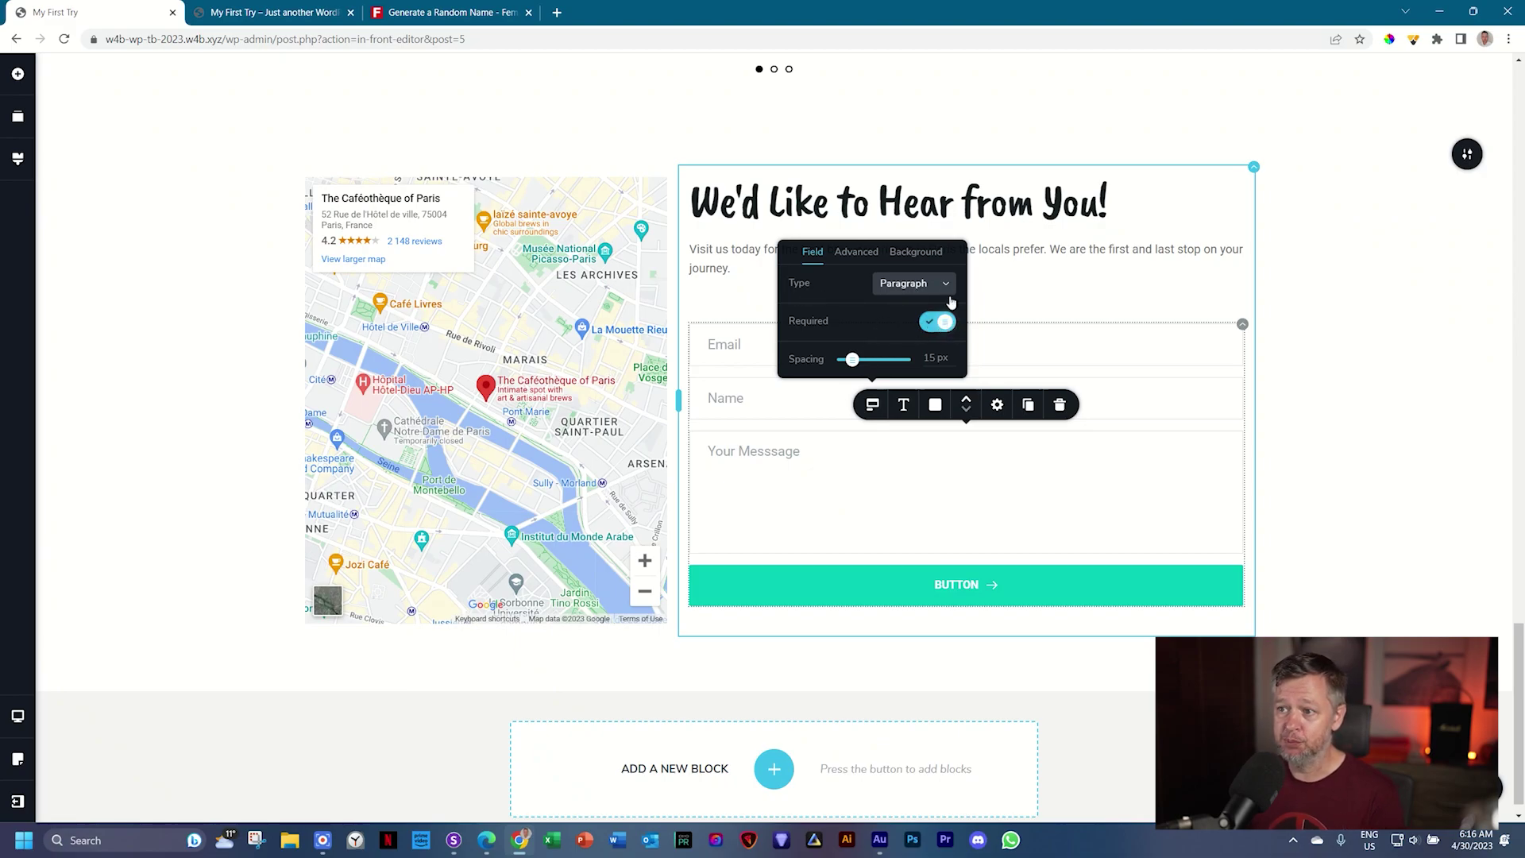
{"action": "left_click", "coordinate": [854, 452]}
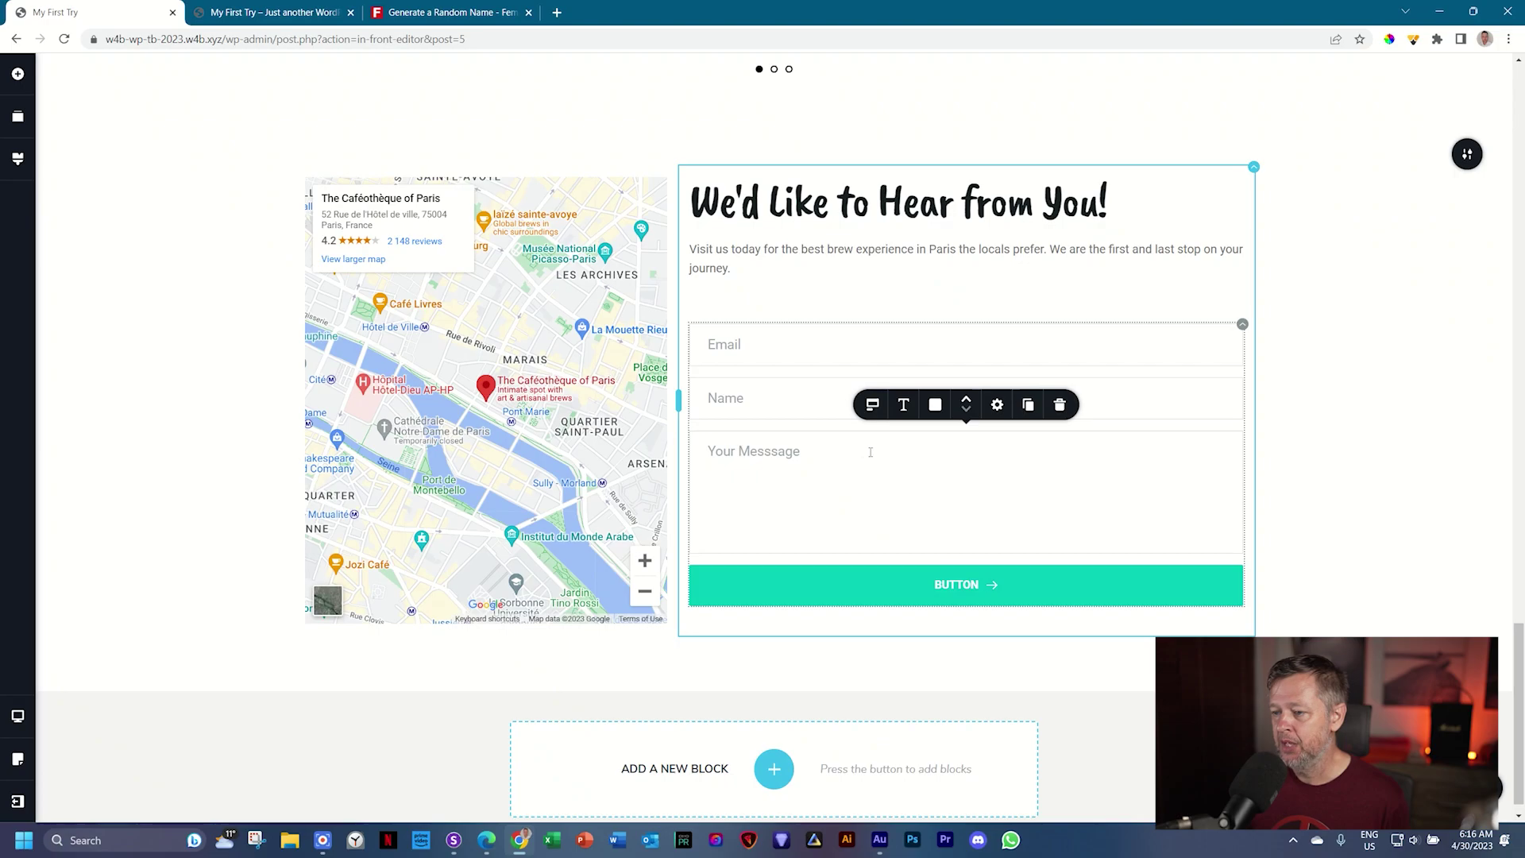
Step: Change the teal button's label to 'SEND MESSAGE' and bring up its typography settings
{"action": "double_click", "coordinate": [960, 585]}
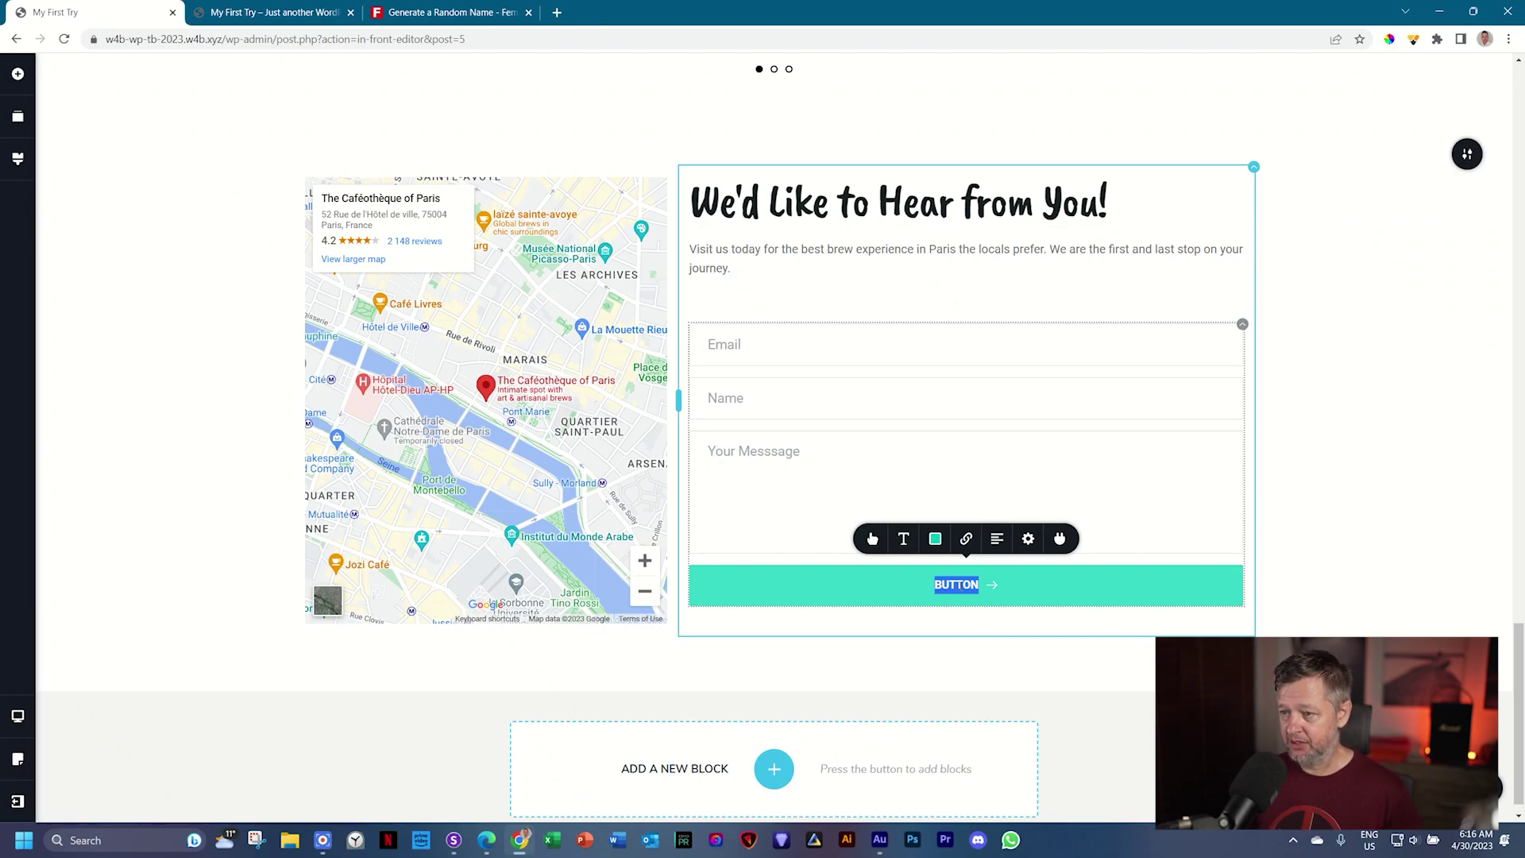
{"action": "key", "text": "Caps_Lock"}
{"action": "type", "text": "S"}
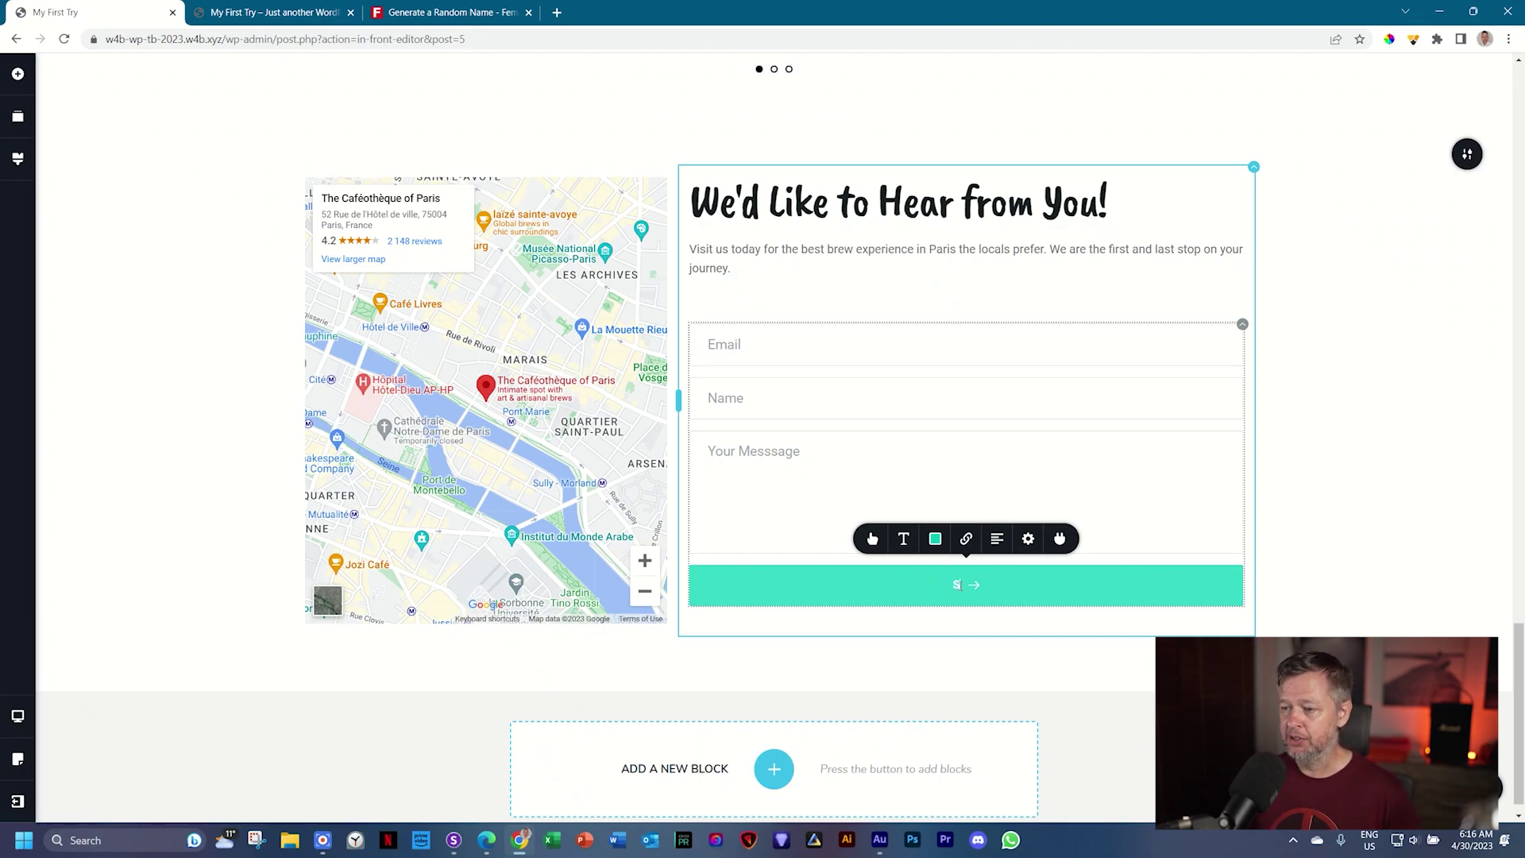
{"action": "type", "text": "END MESSAGE"}
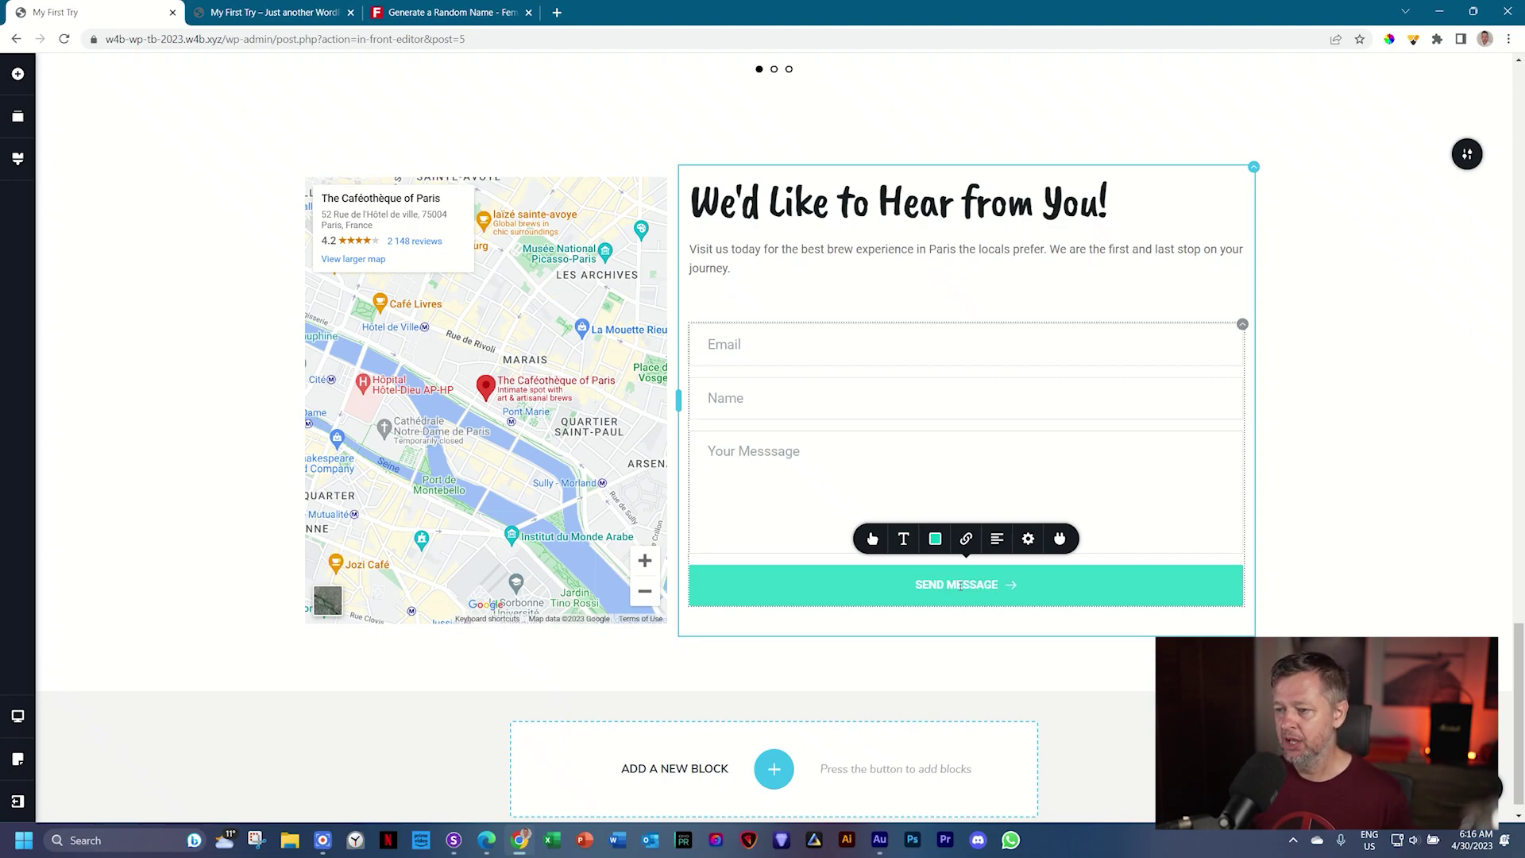
{"action": "left_click", "coordinate": [869, 540]}
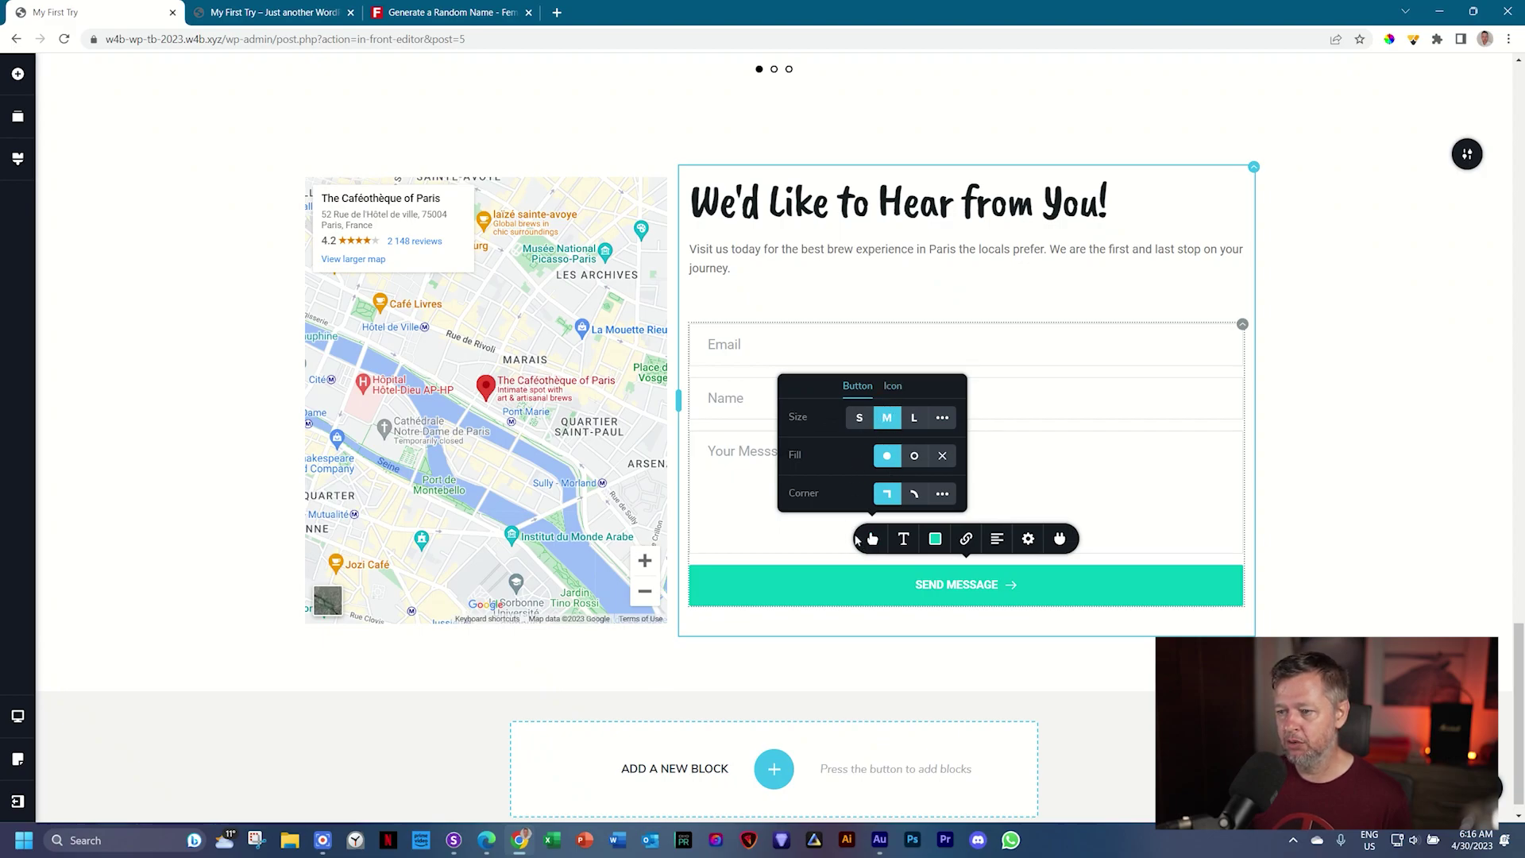
{"action": "left_click", "coordinate": [903, 538]}
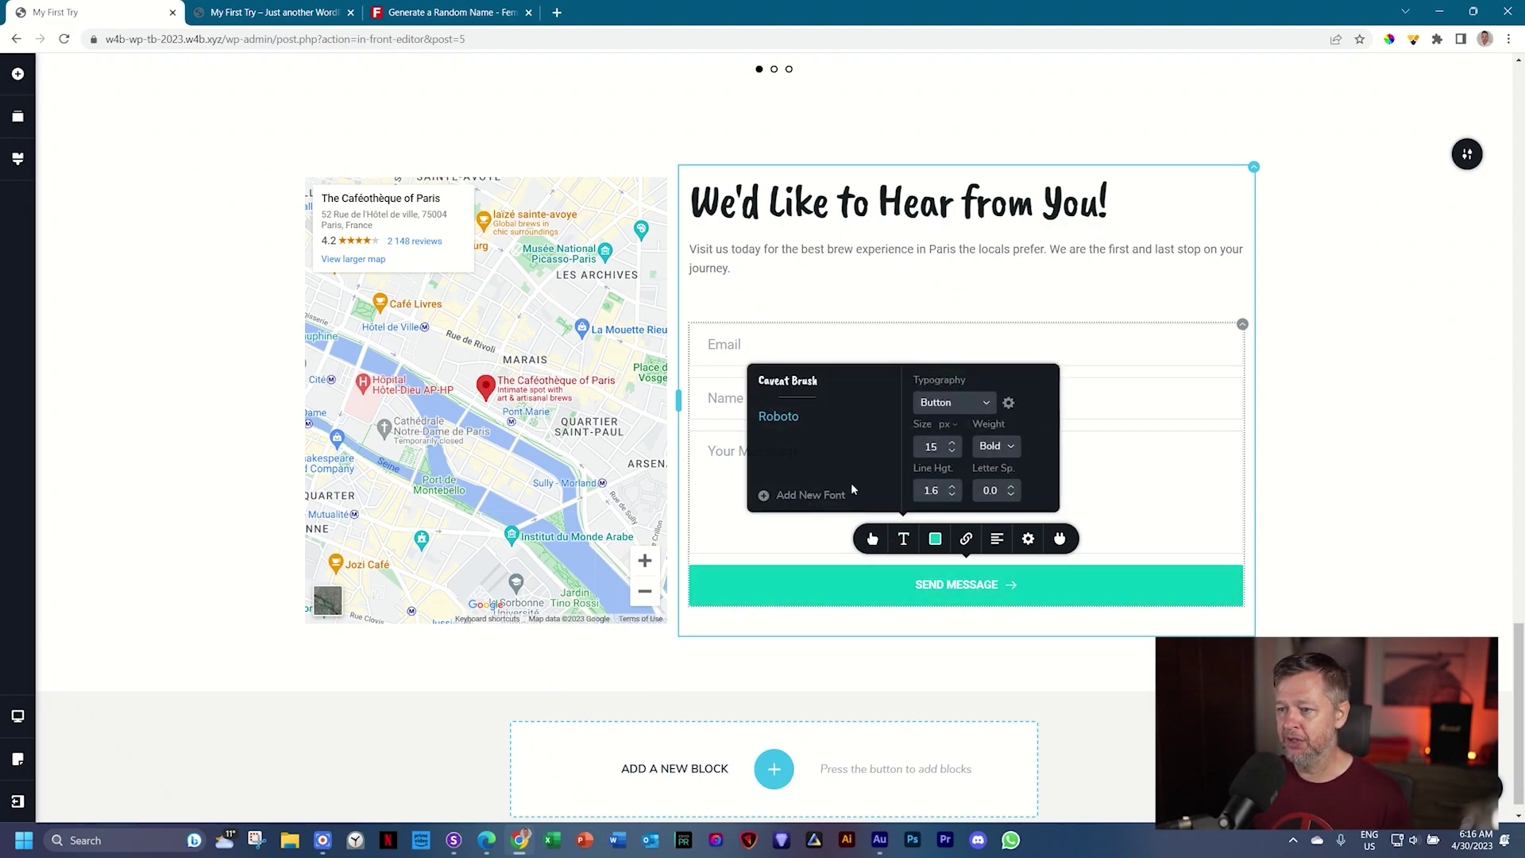
Step: Style the SEND MESSAGE text: size 16, Medium weight, letter spacing 2.0
{"action": "left_click", "coordinate": [953, 447]}
{"action": "left_click", "coordinate": [1009, 446]}
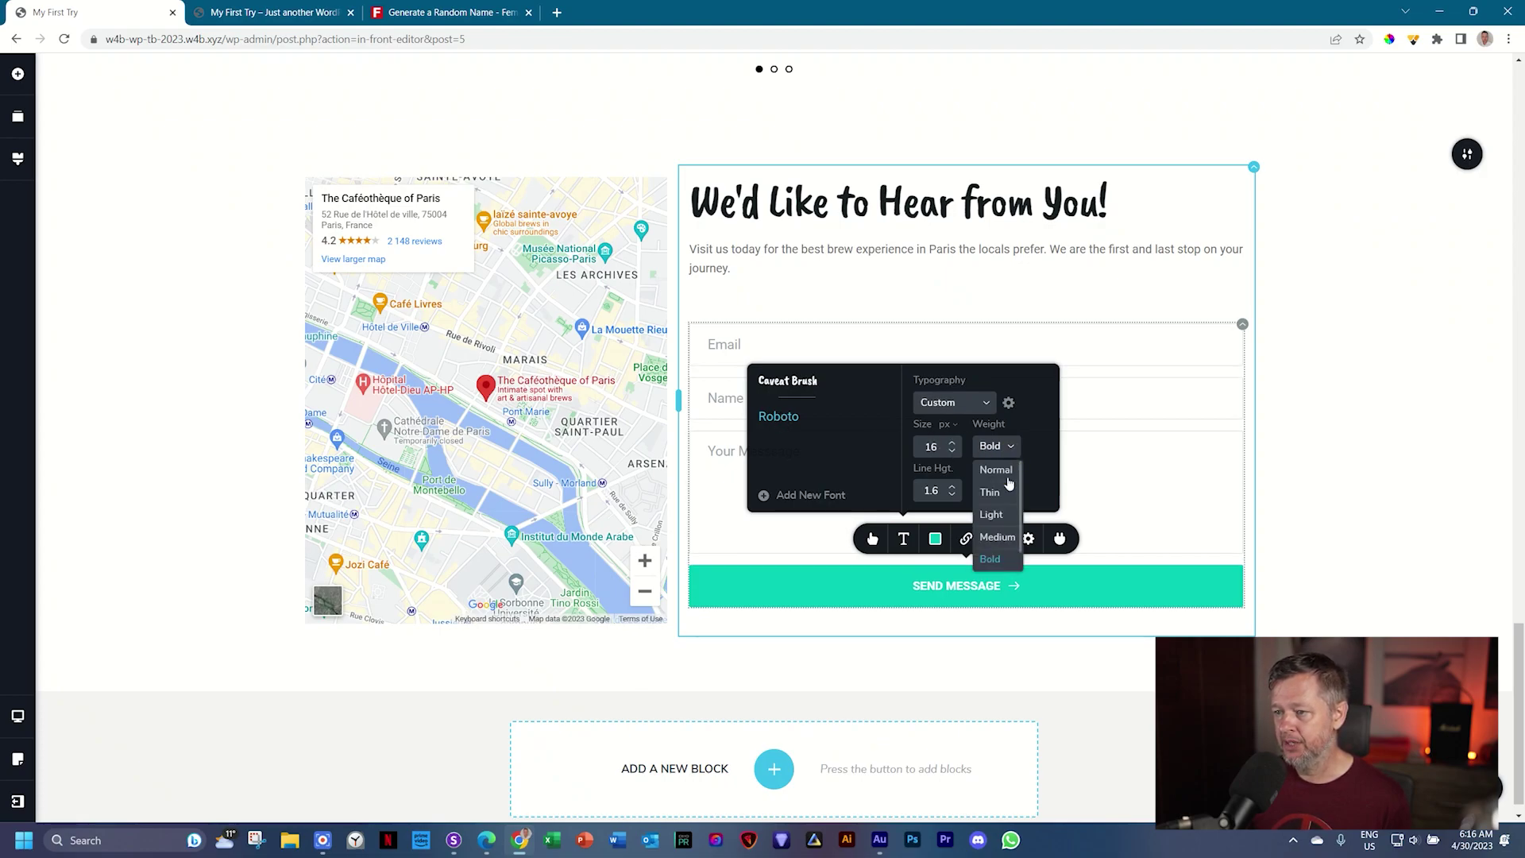
{"action": "left_click", "coordinate": [997, 538]}
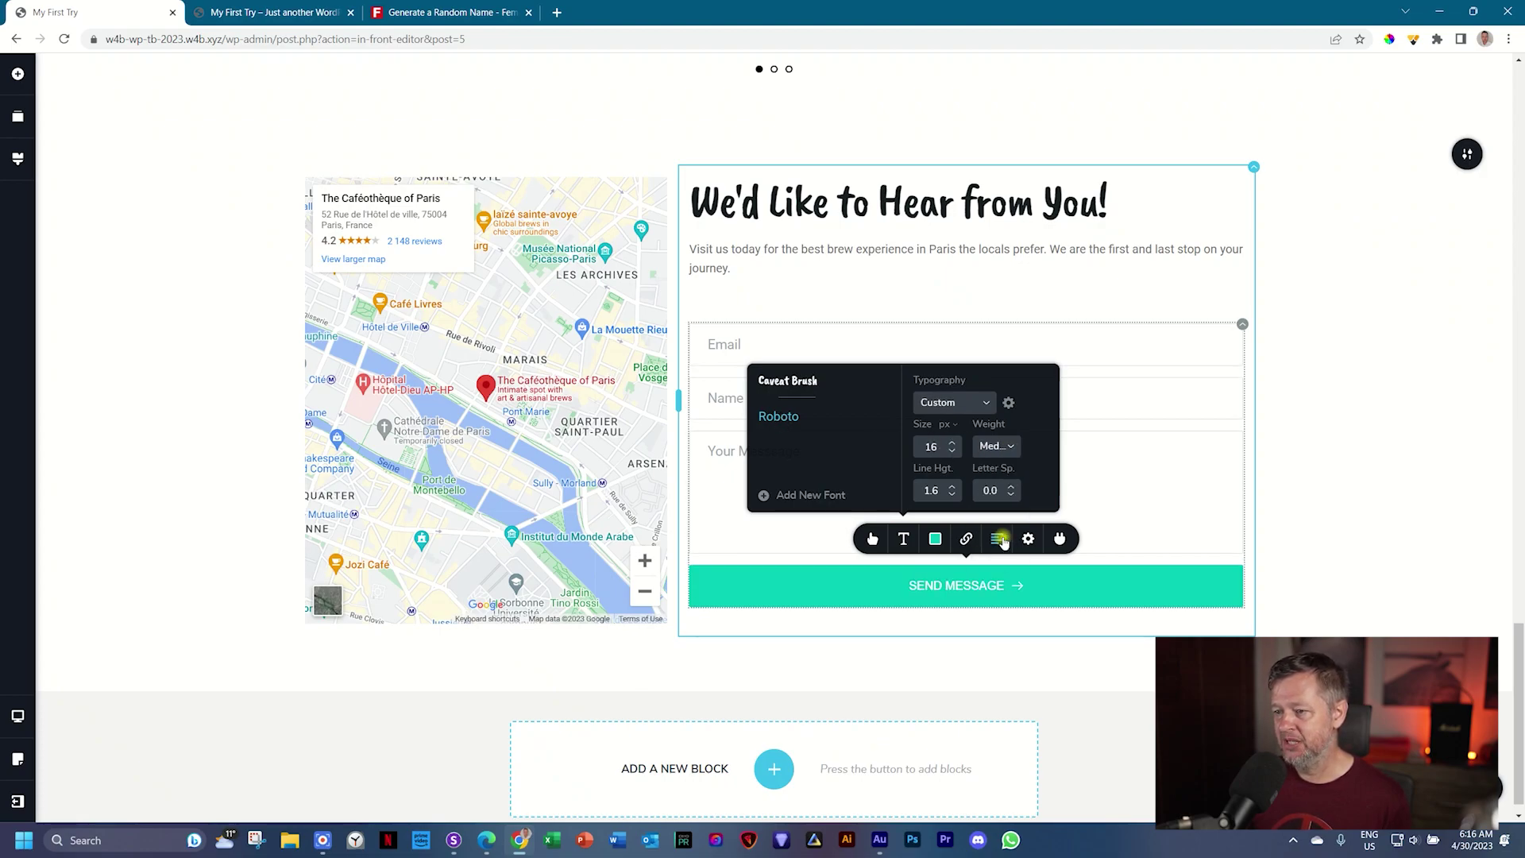
{"action": "left_click", "coordinate": [1015, 488]}
{"action": "left_click_drag", "start_coordinate": [1014, 488], "coordinate": [1015, 490]}
{"action": "left_click", "coordinate": [1015, 490]}
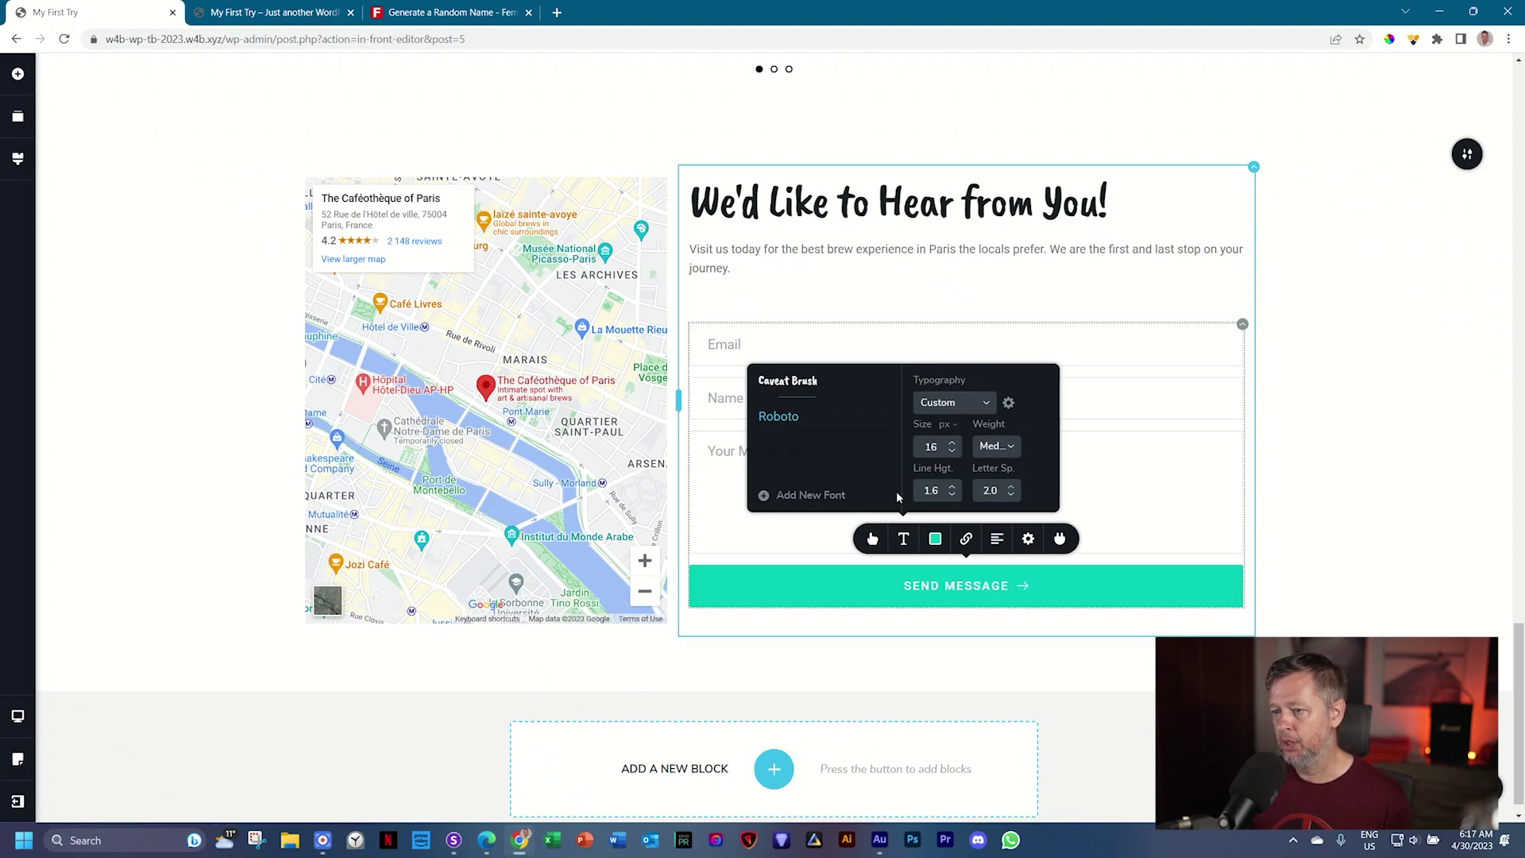
Step: Shrink the button to half width (50%) and align it right
{"action": "left_click", "coordinate": [1031, 540]}
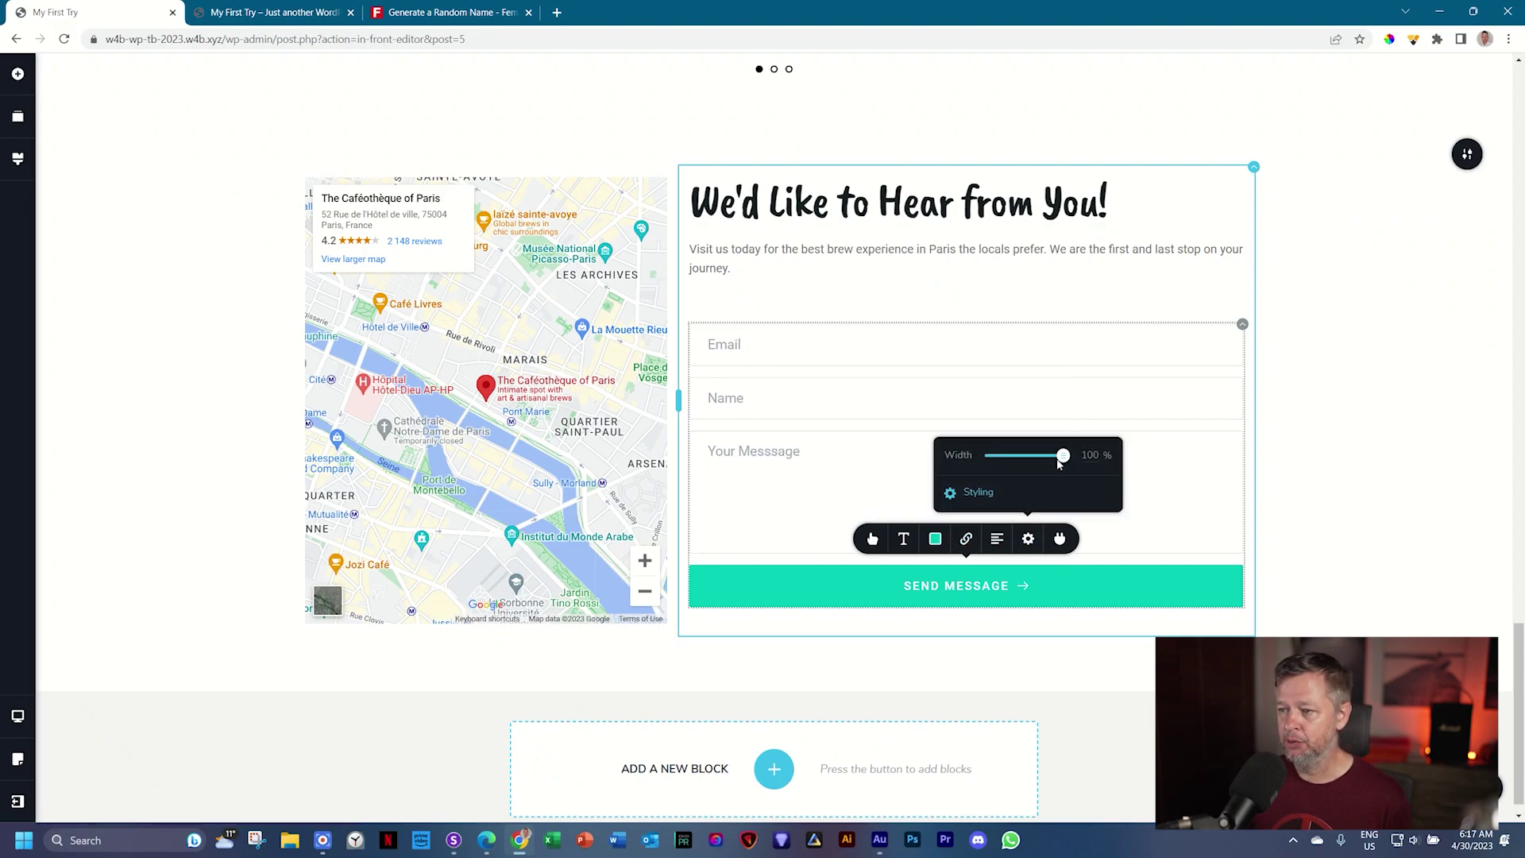
{"action": "left_click_drag", "start_coordinate": [1058, 464], "coordinate": [1027, 459]}
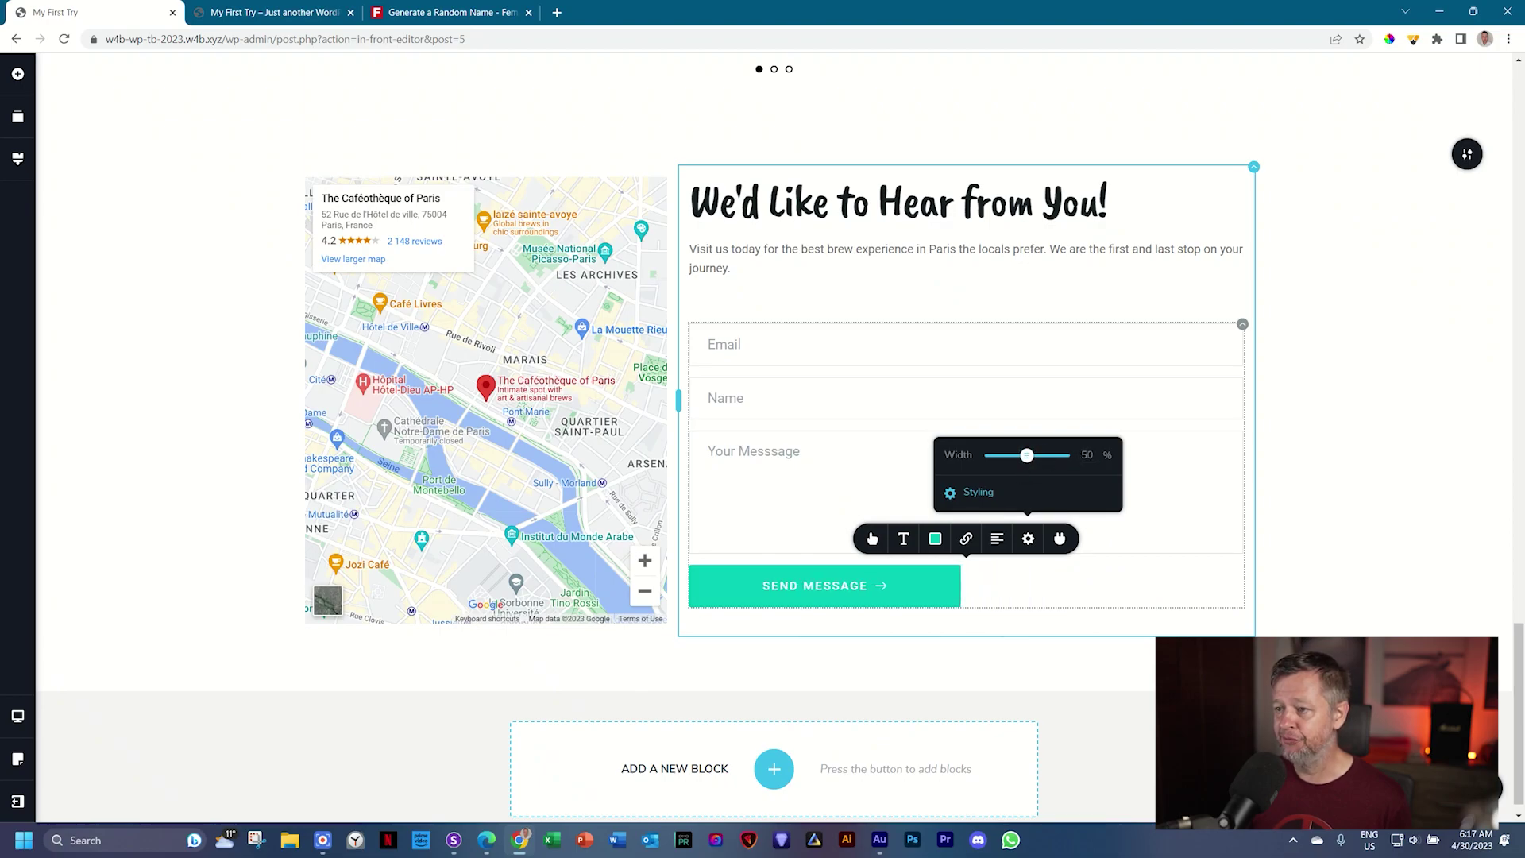
{"action": "left_click", "coordinate": [996, 540]}
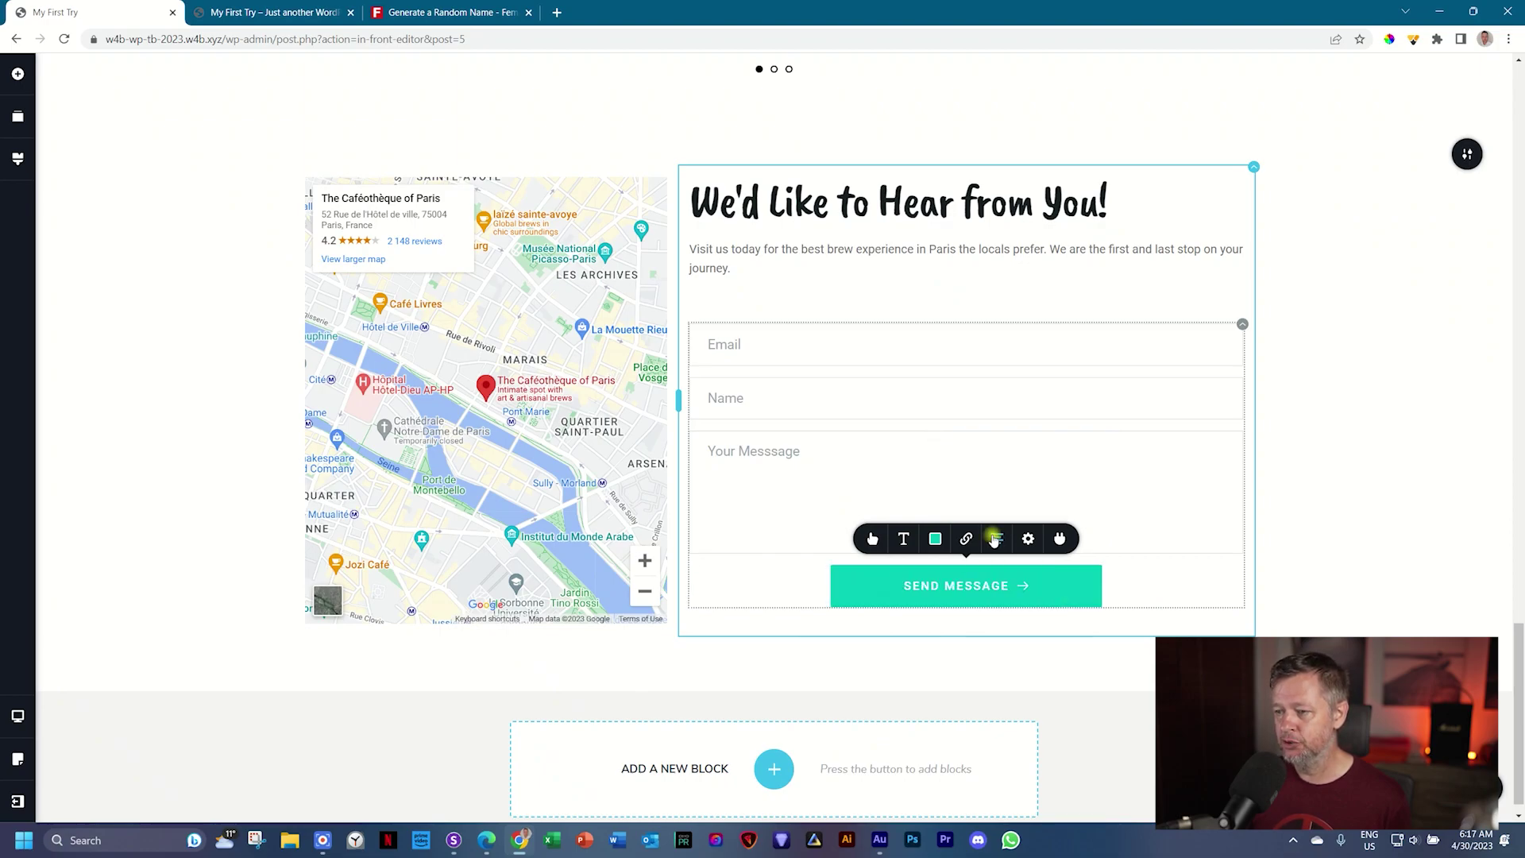
{"action": "left_click", "coordinate": [995, 540]}
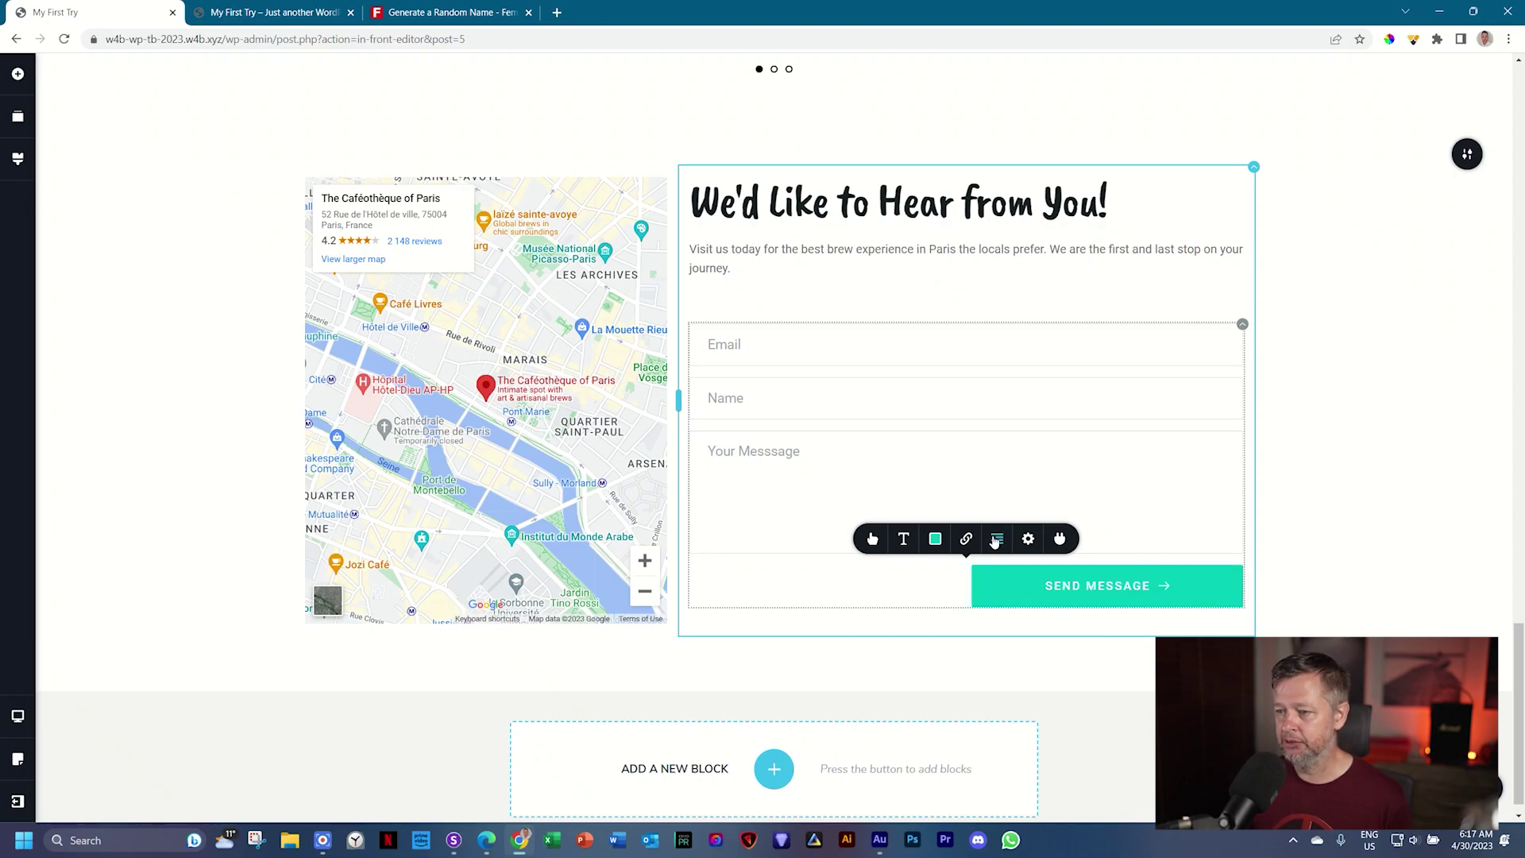
Step: Give the button a dark background, with a white hover background and dark hover text
{"action": "left_click", "coordinate": [933, 540]}
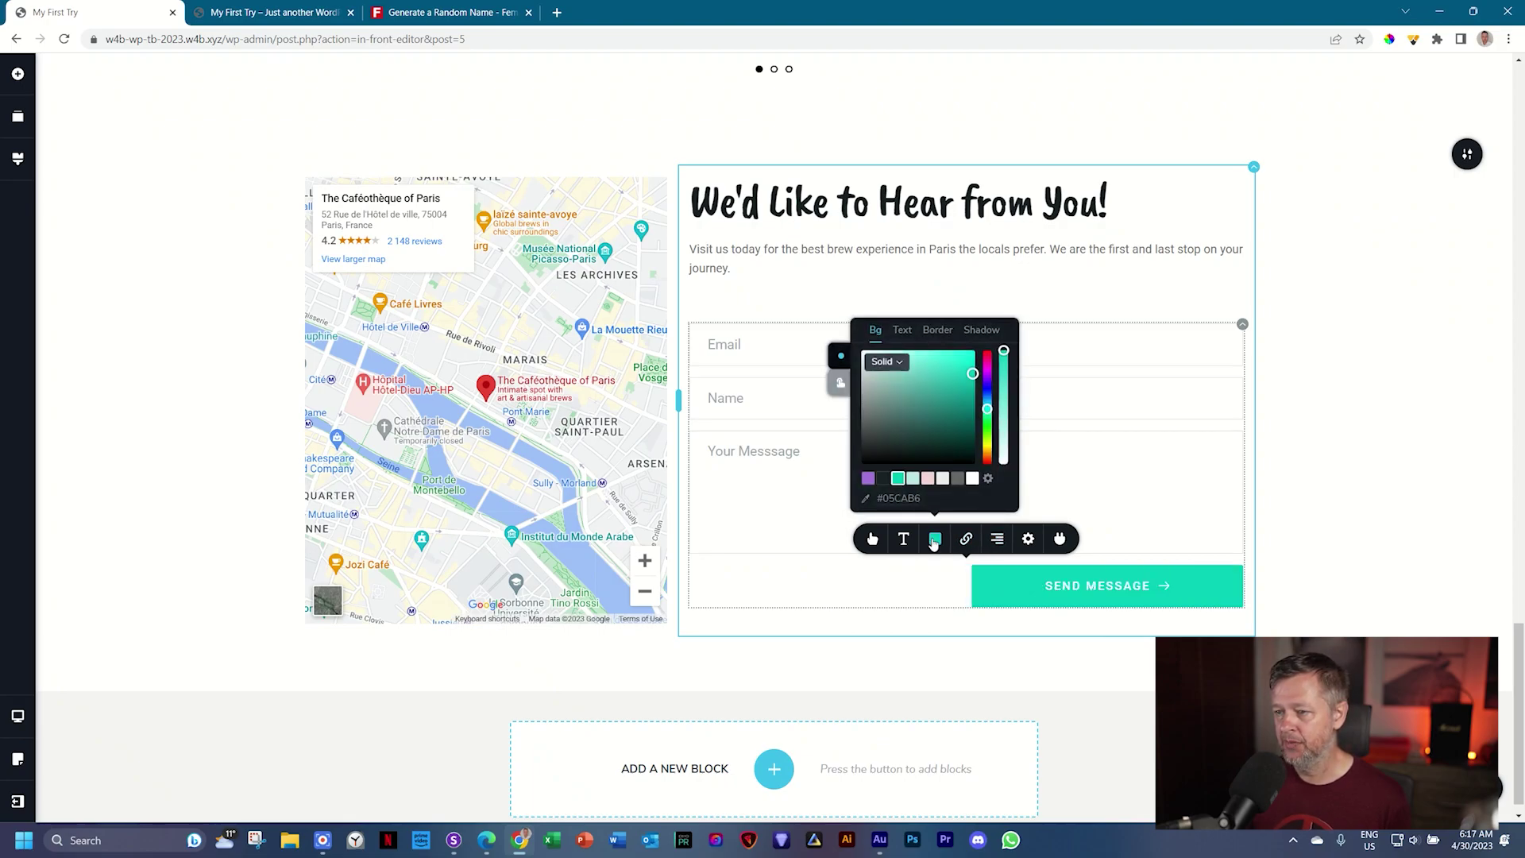
{"action": "left_click", "coordinate": [883, 479]}
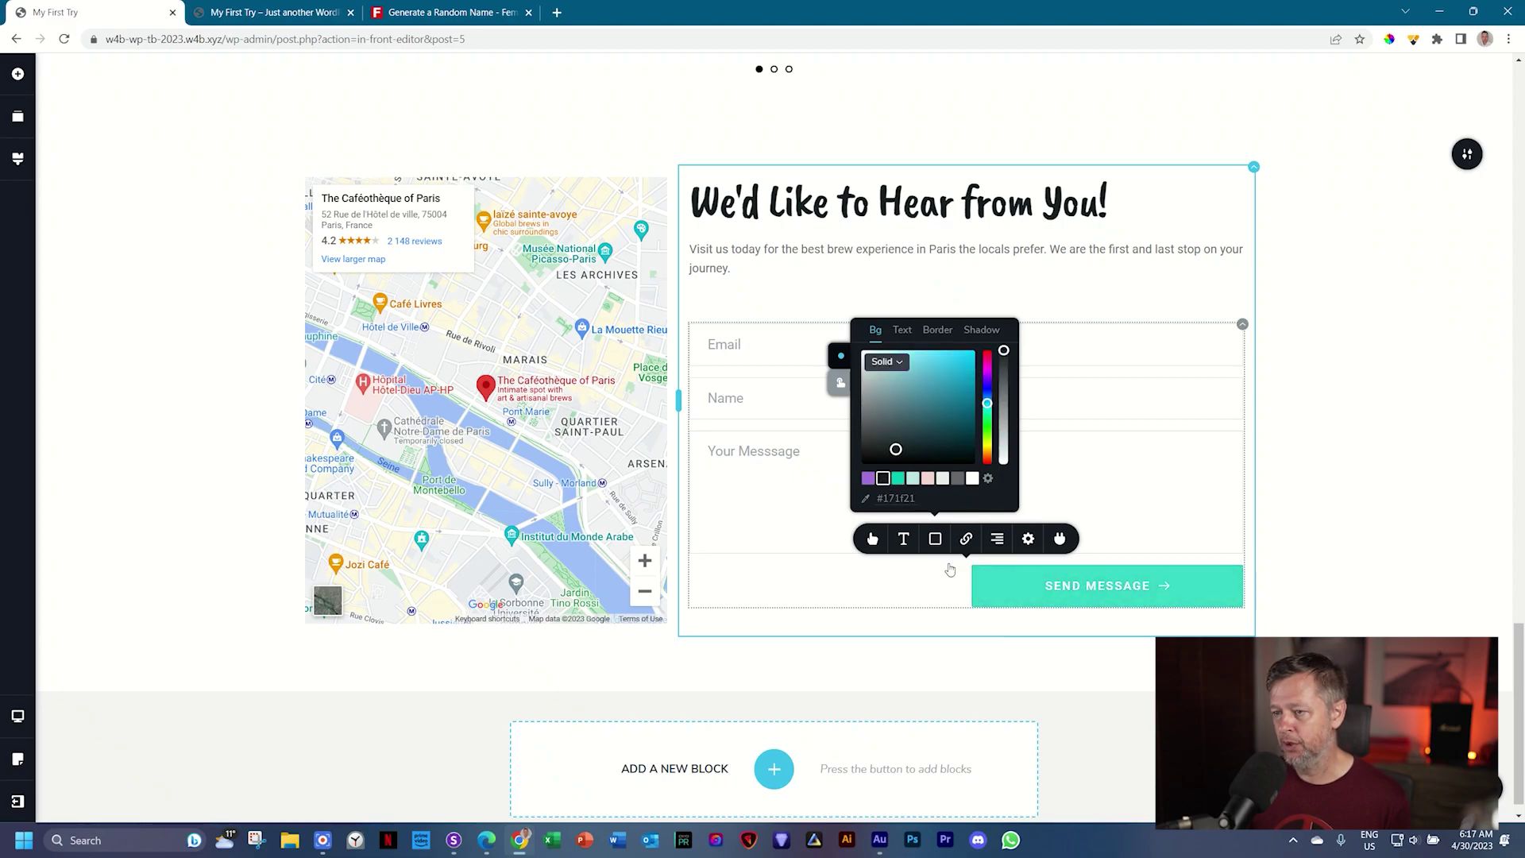
{"action": "left_click", "coordinate": [842, 385]}
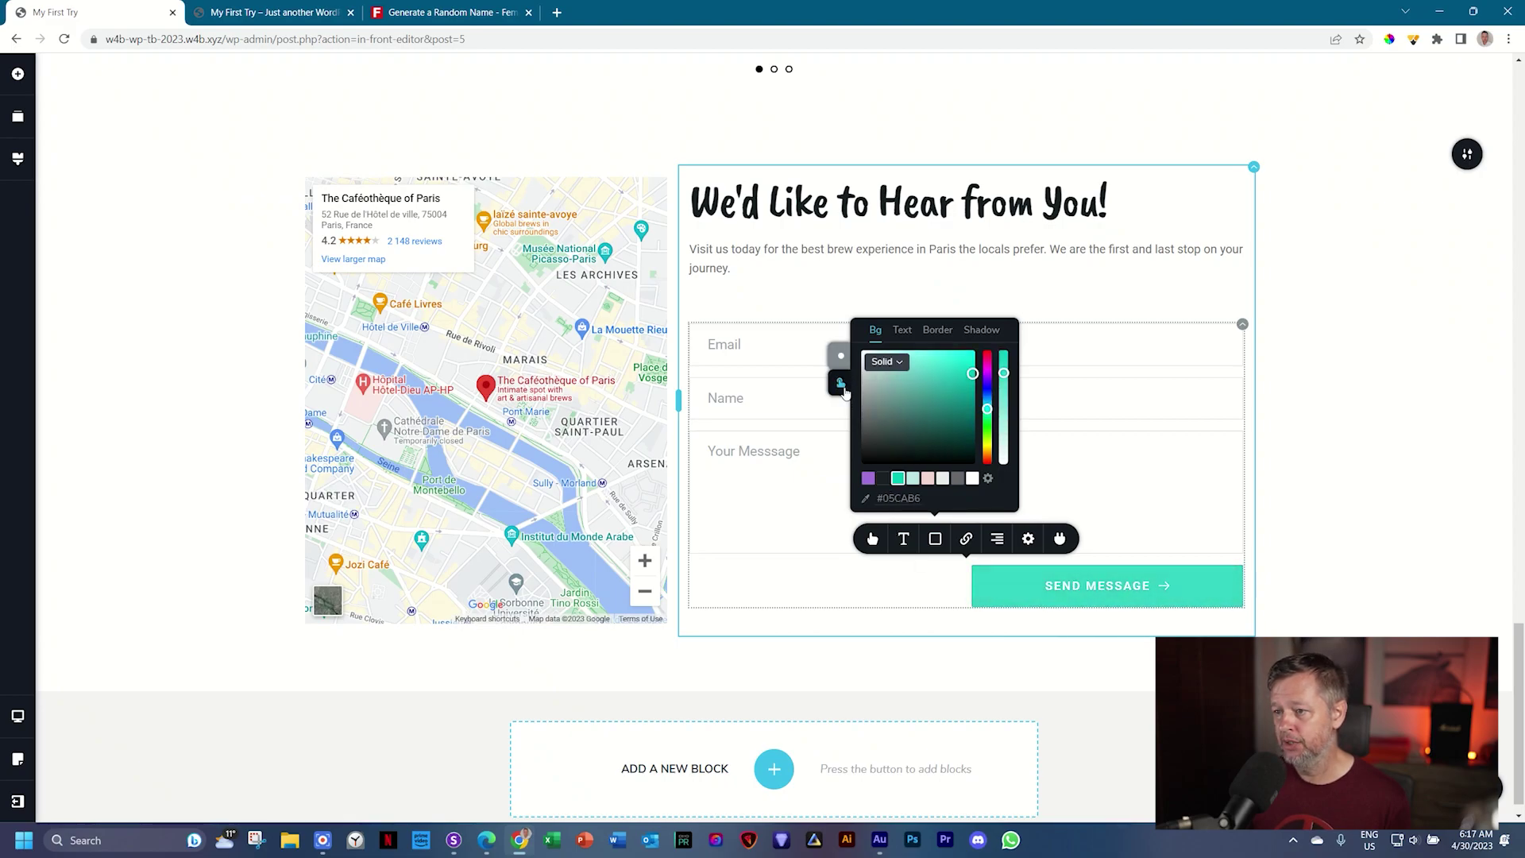
{"action": "left_click", "coordinate": [975, 478]}
{"action": "left_click", "coordinate": [903, 330]}
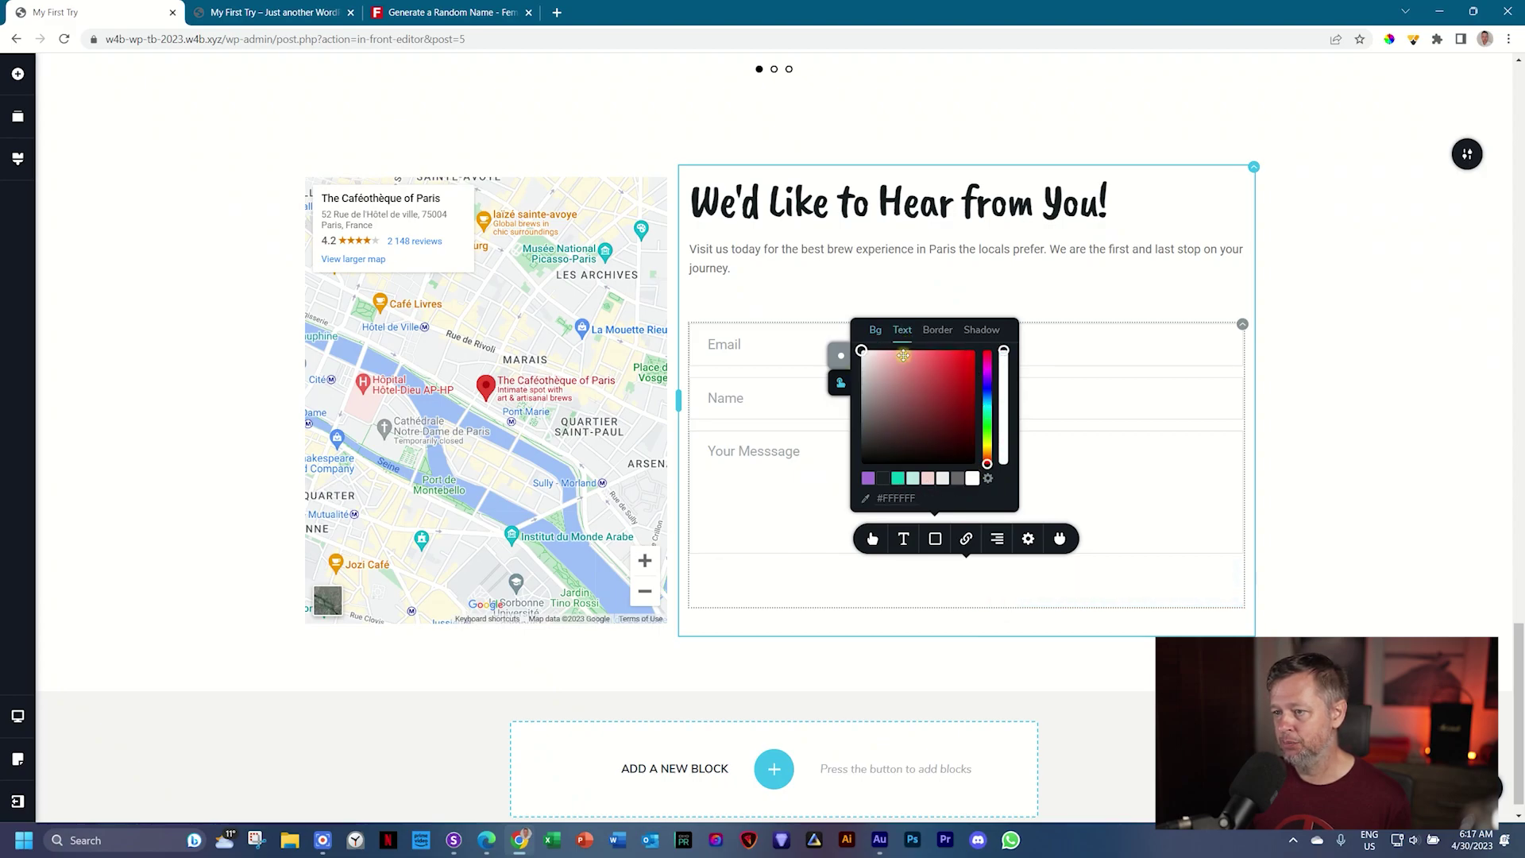
{"action": "left_click", "coordinate": [883, 478]}
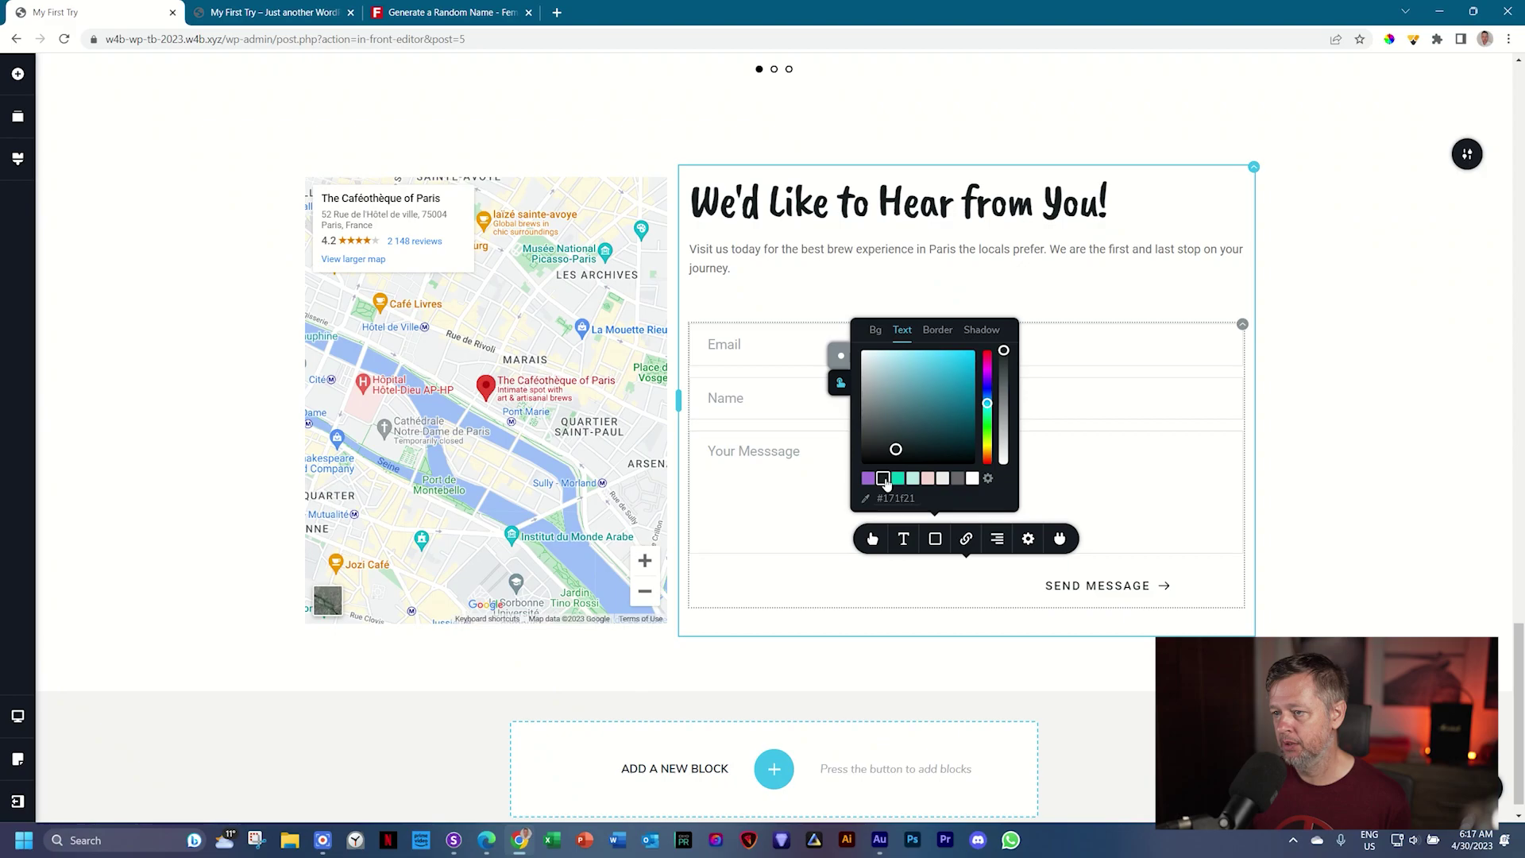
{"action": "left_click", "coordinate": [1277, 411]}
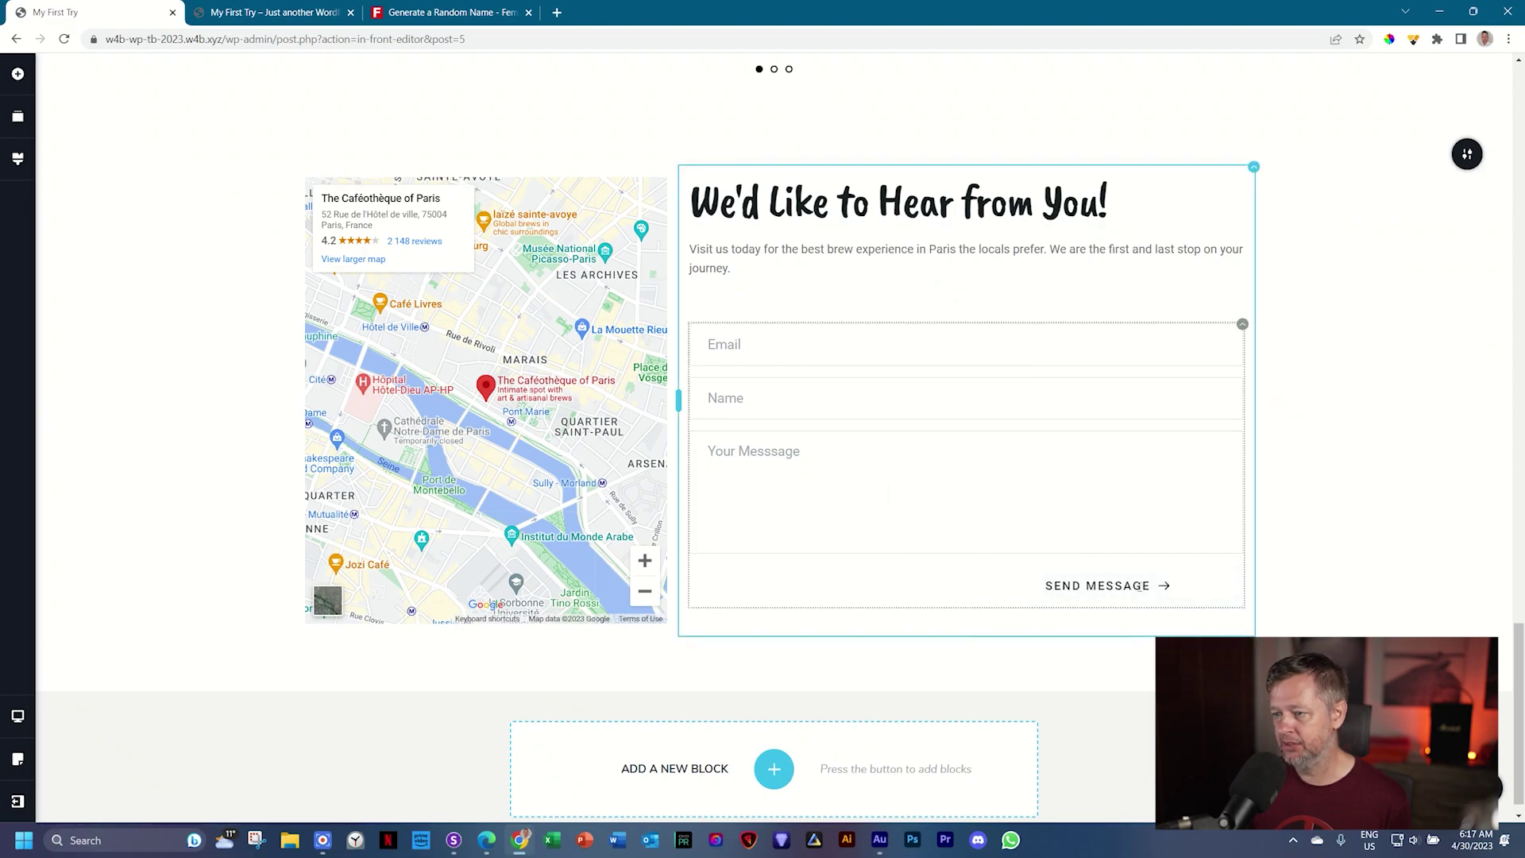
Step: Give the button a dark border colour in its hover state
{"action": "left_click", "coordinate": [1116, 581]}
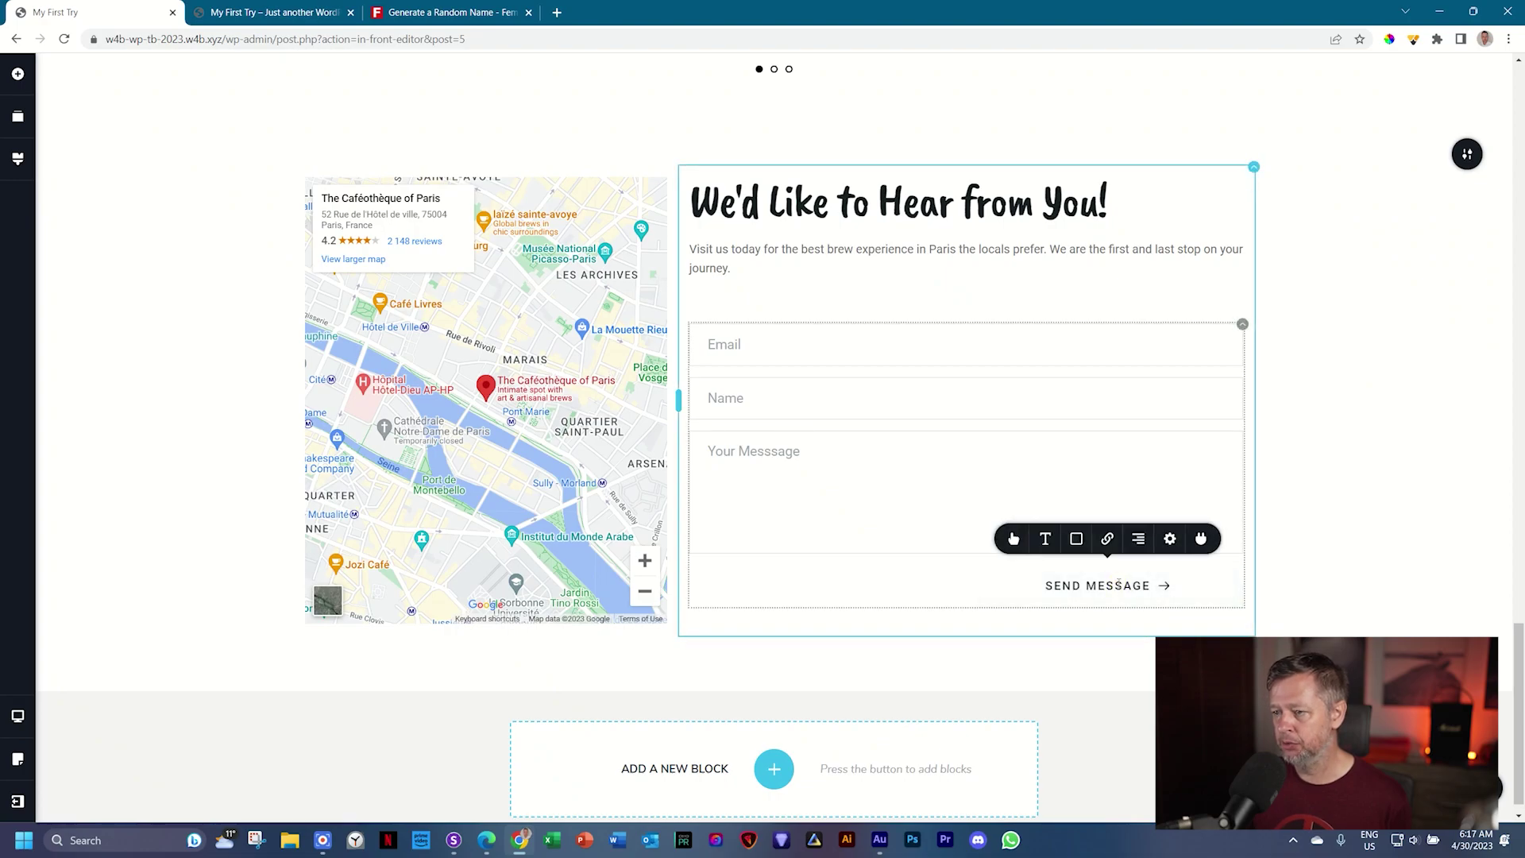
{"action": "left_click", "coordinate": [1077, 539]}
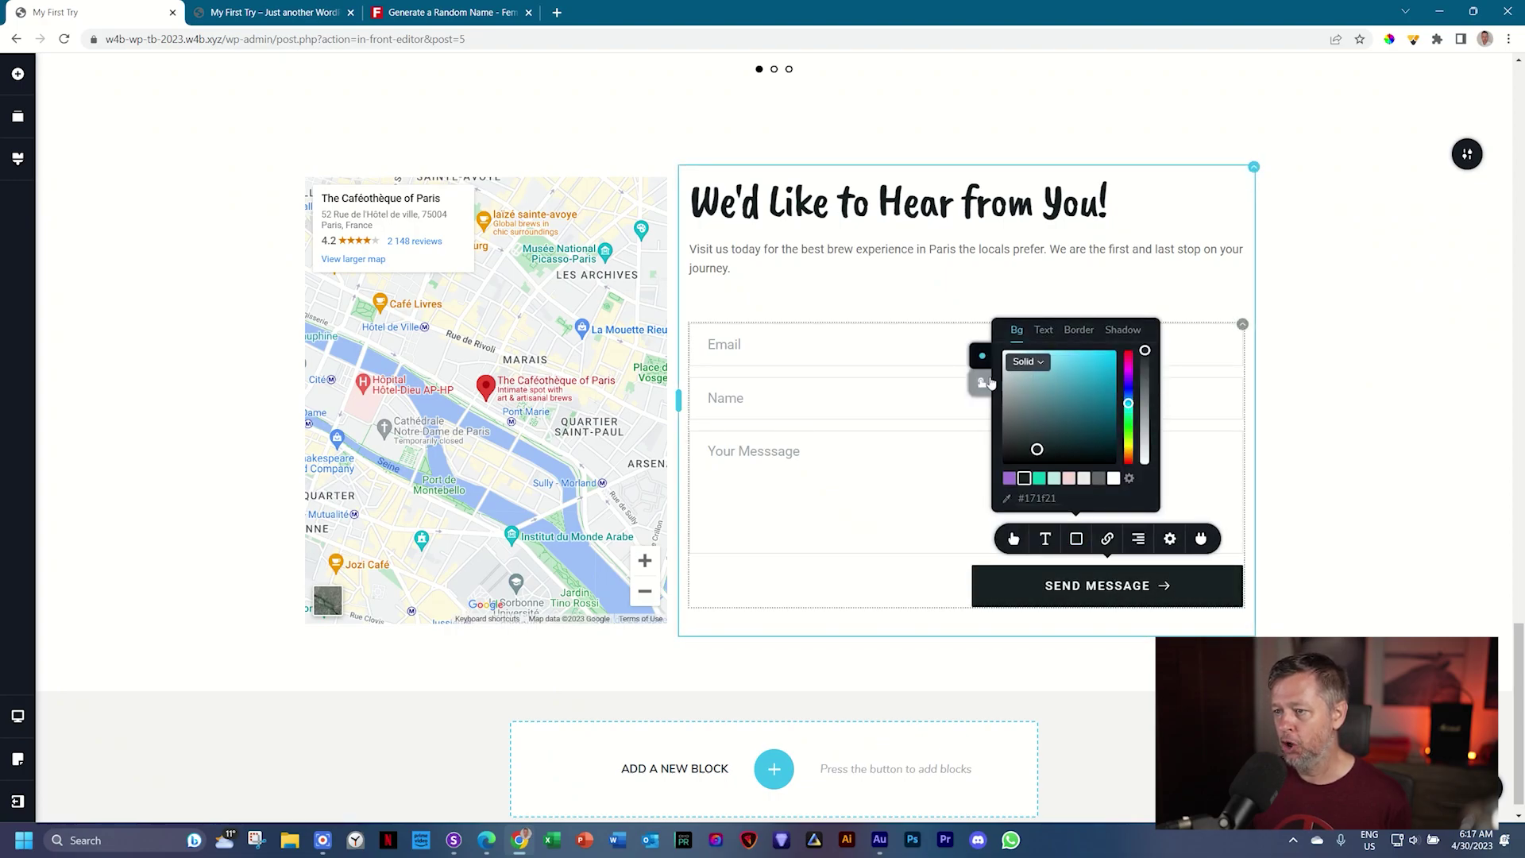
{"action": "left_click", "coordinate": [982, 383]}
{"action": "left_click", "coordinate": [1074, 332]}
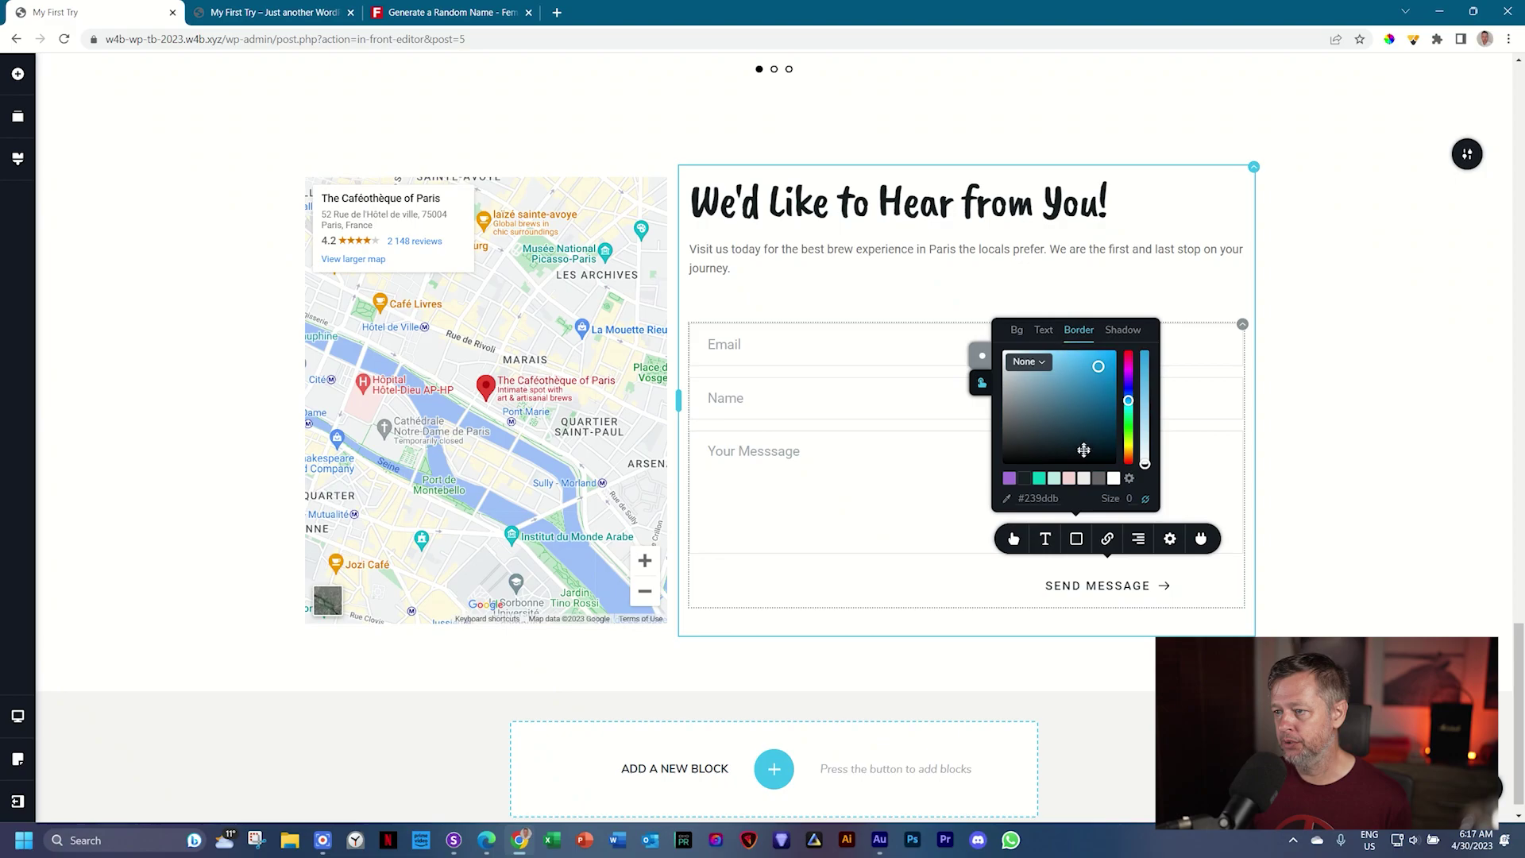
{"action": "left_click", "coordinate": [1026, 479]}
{"action": "left_click", "coordinate": [1318, 459]}
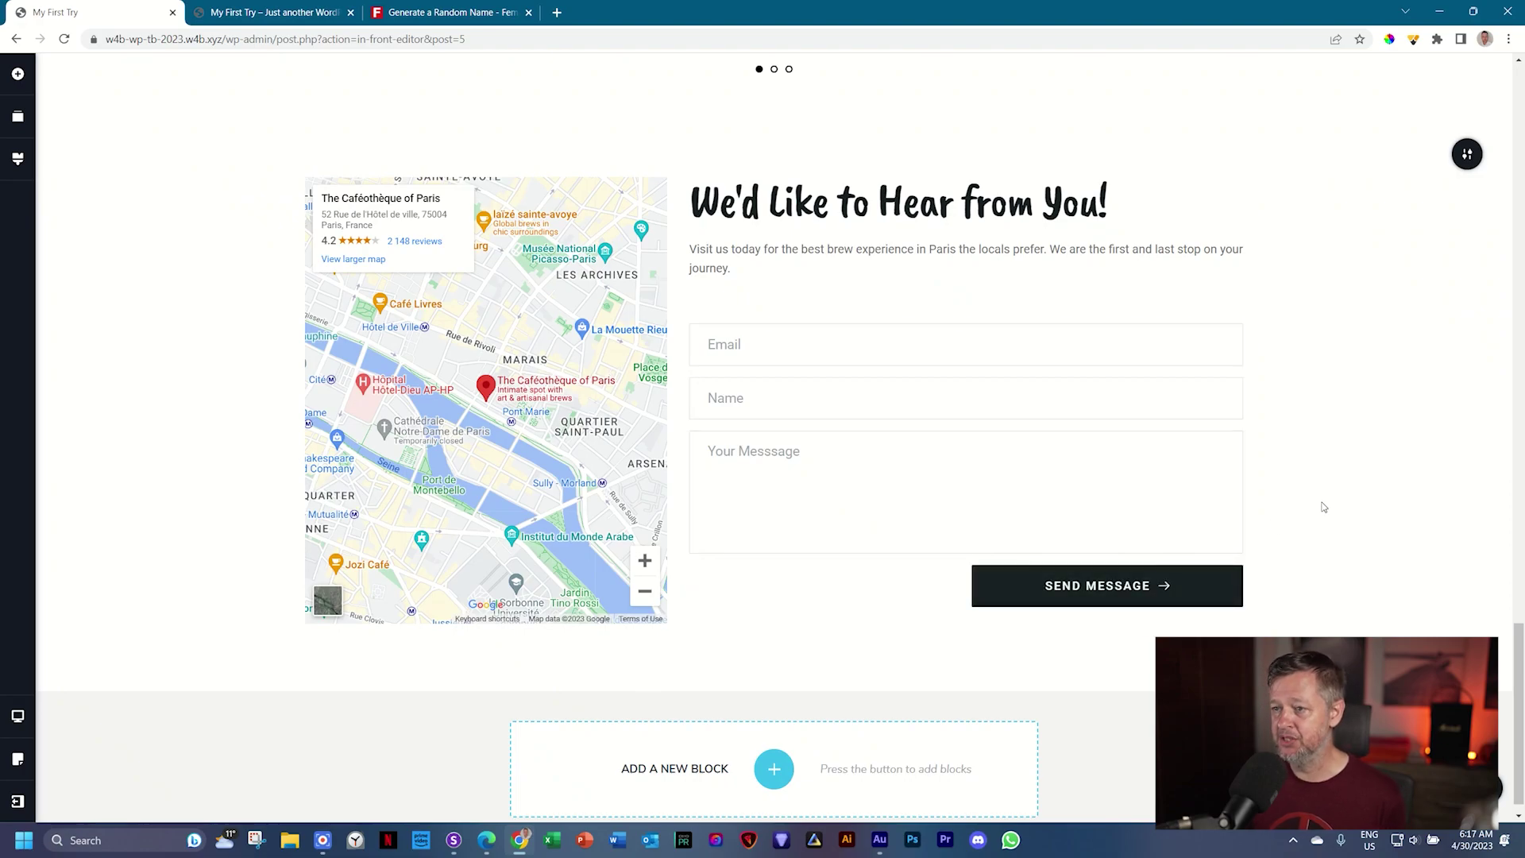
{"action": "scroll", "coordinate": [1324, 506], "scroll_direction": "down", "scroll_amount": 1}
{"action": "scroll", "coordinate": [1324, 507], "scroll_direction": "up", "scroll_amount": 5}
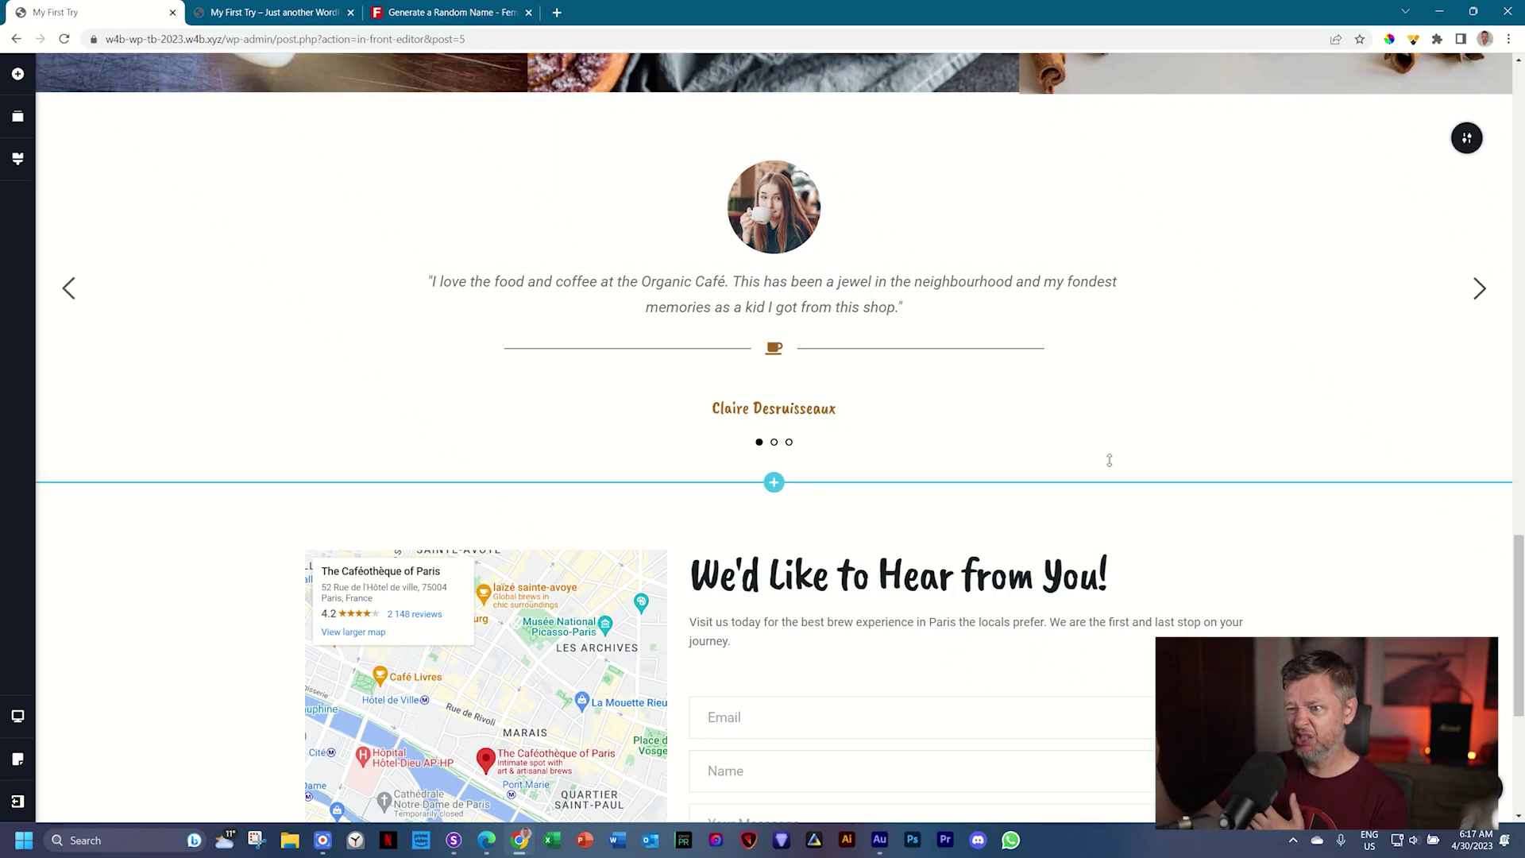
{"action": "mouse_move", "coordinate": [1108, 457]}
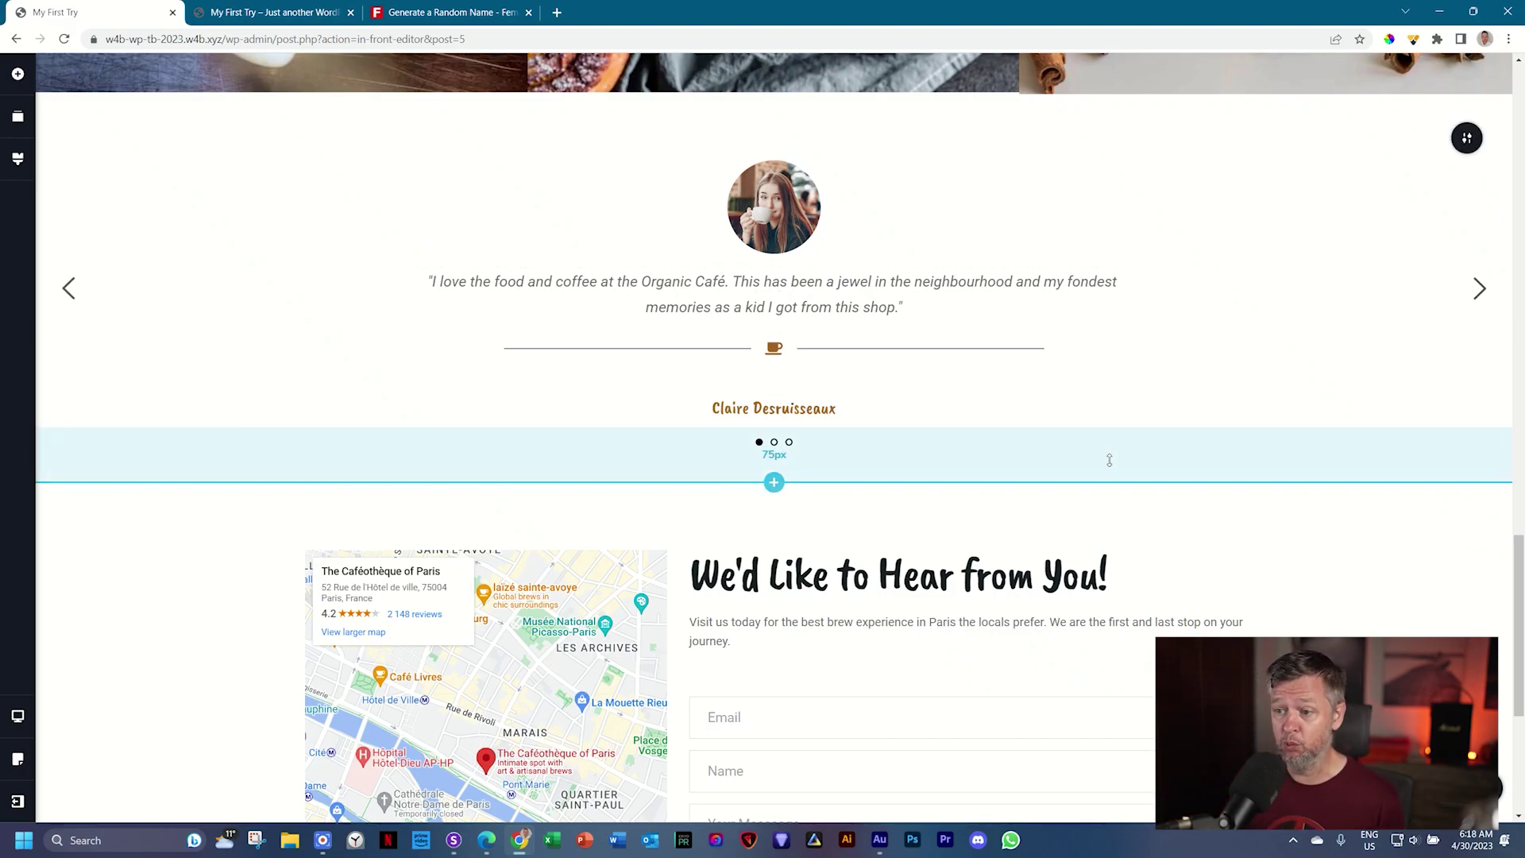
{"action": "scroll", "coordinate": [1112, 461], "scroll_direction": "down", "scroll_amount": 5}
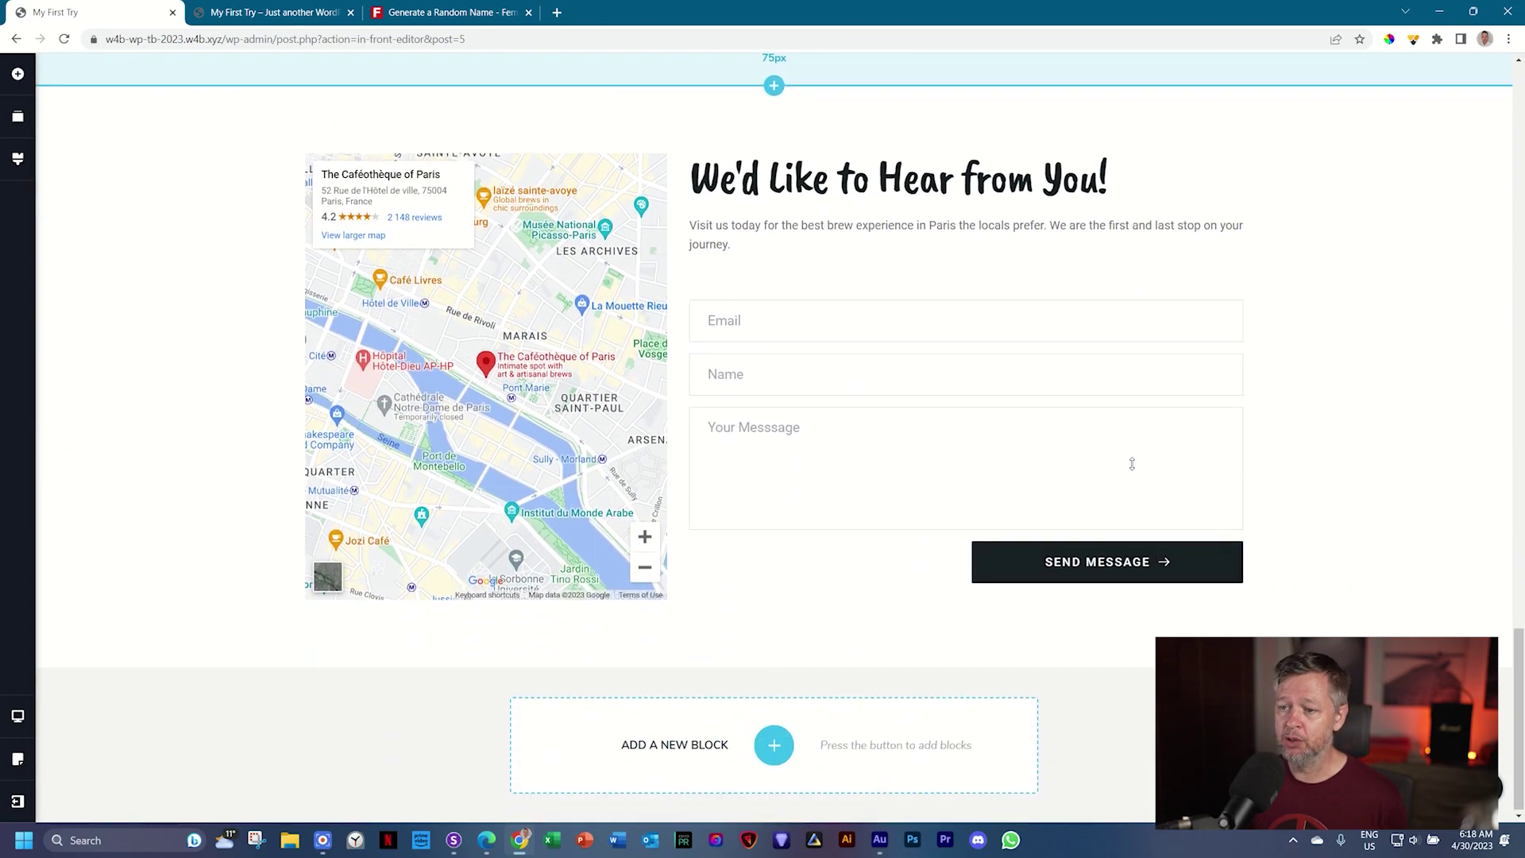
{"action": "scroll", "coordinate": [1129, 462], "scroll_direction": "up", "scroll_amount": 1}
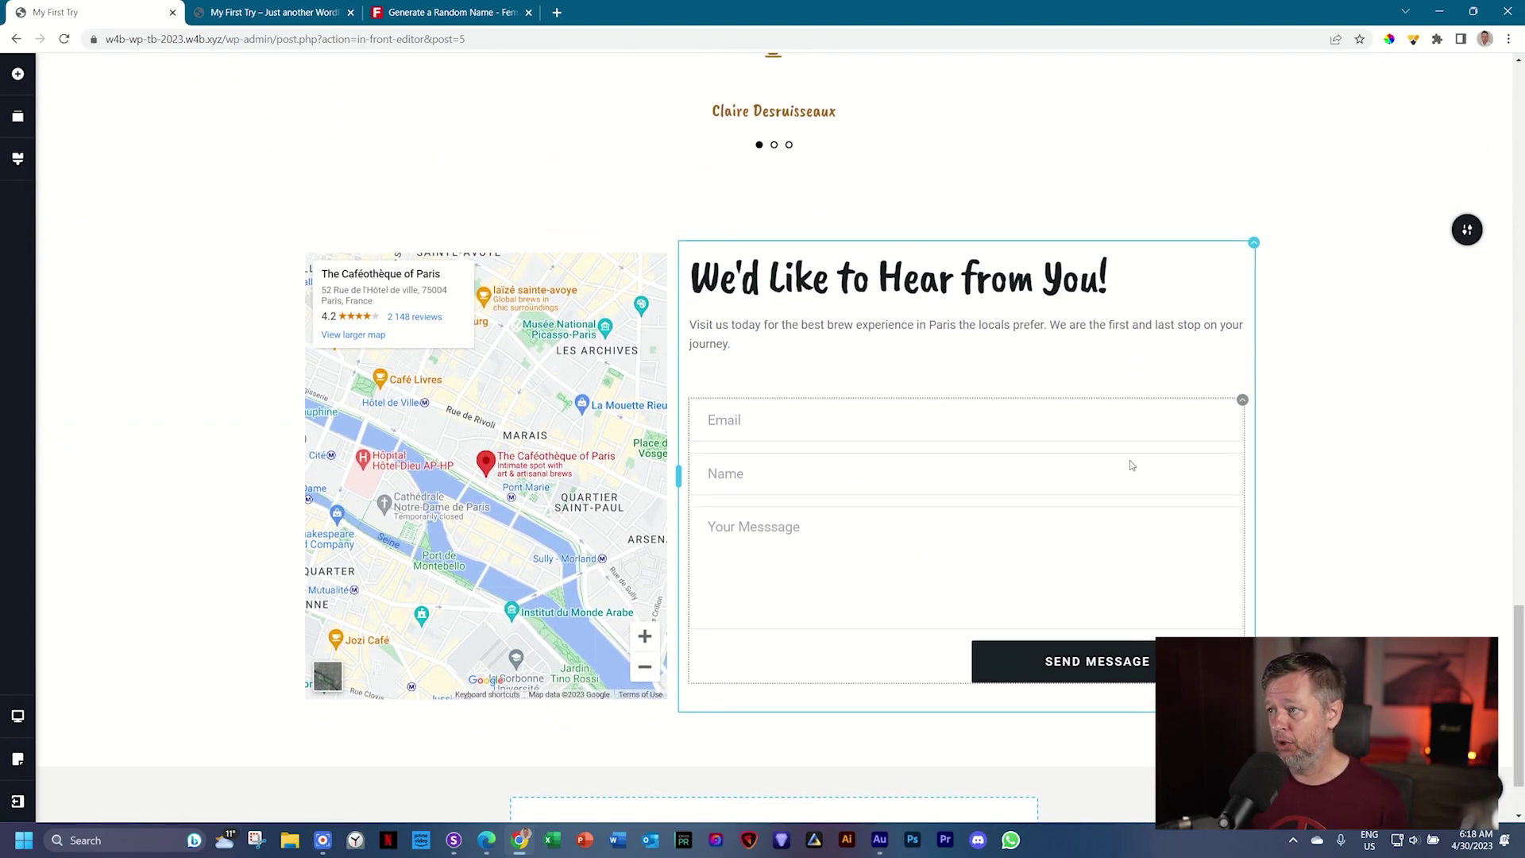
Step: Set the coffee grinder and spices photo as the contact section's background image
{"action": "left_click", "coordinate": [1468, 231]}
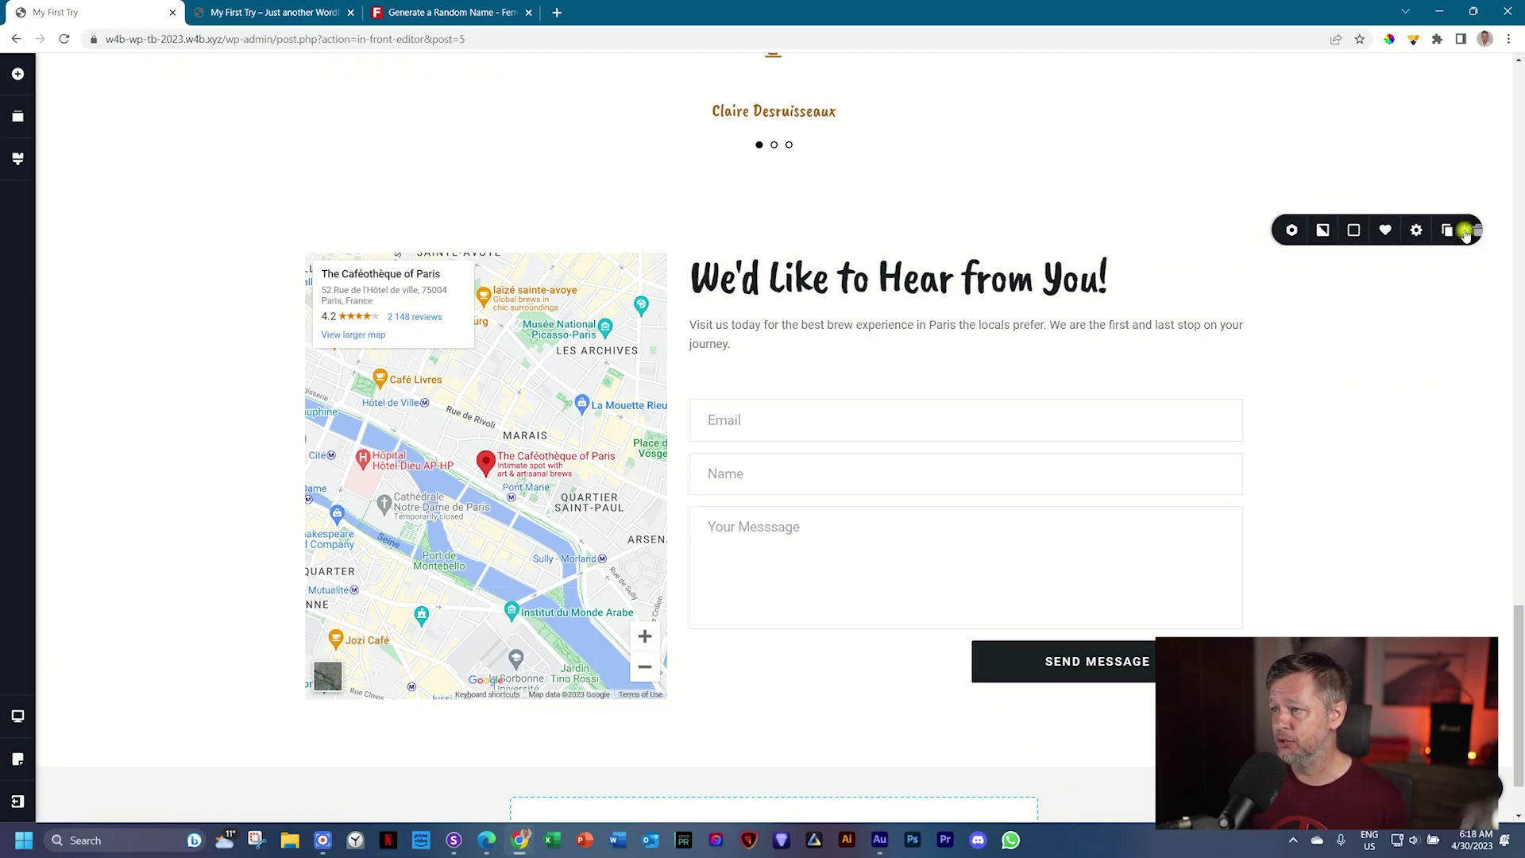
{"action": "left_click", "coordinate": [1307, 230]}
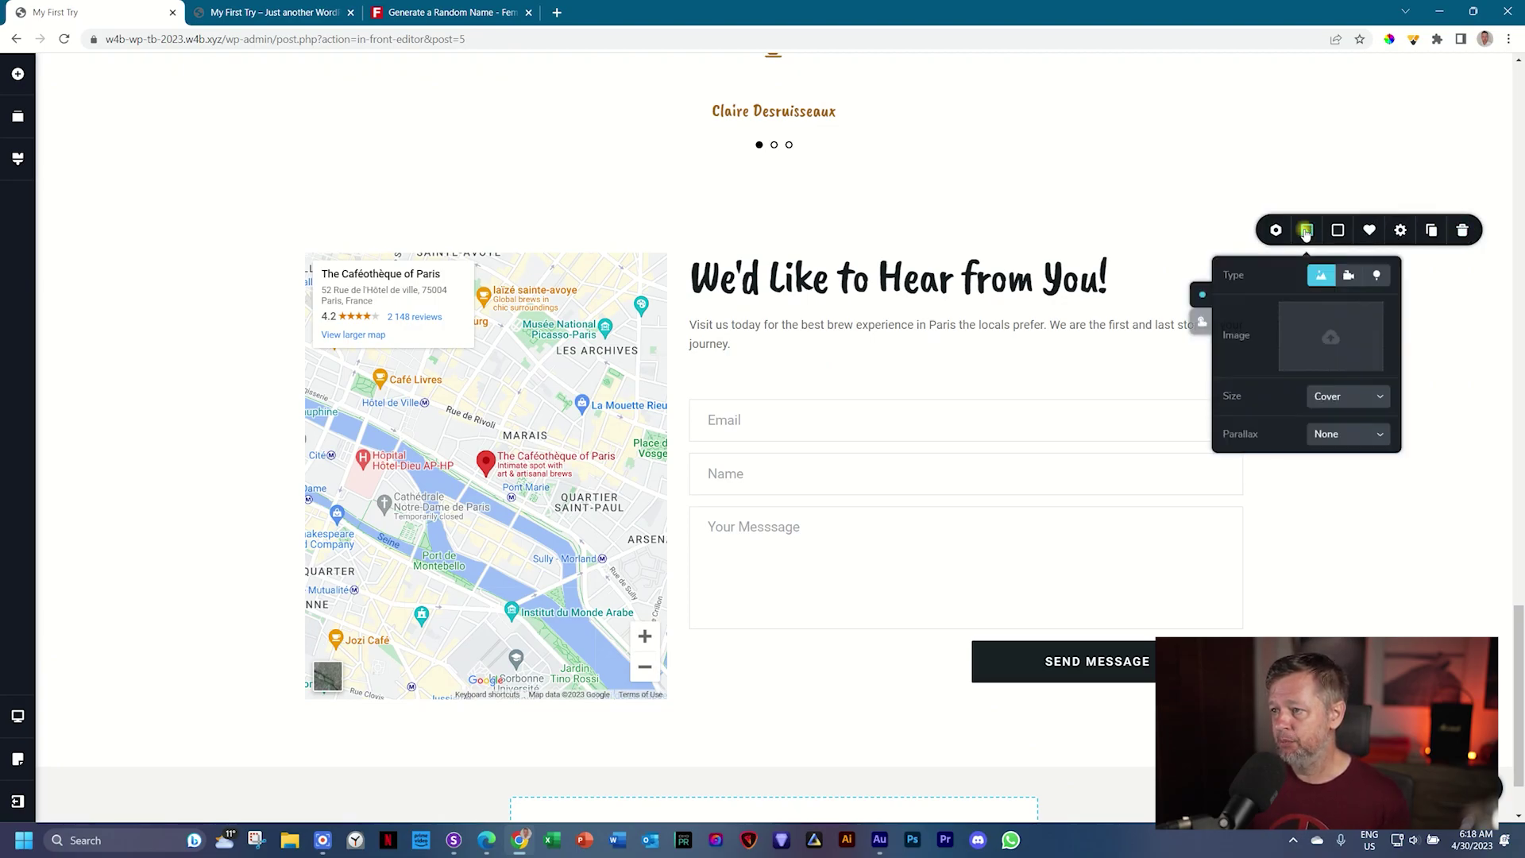
{"action": "left_click", "coordinate": [1315, 319]}
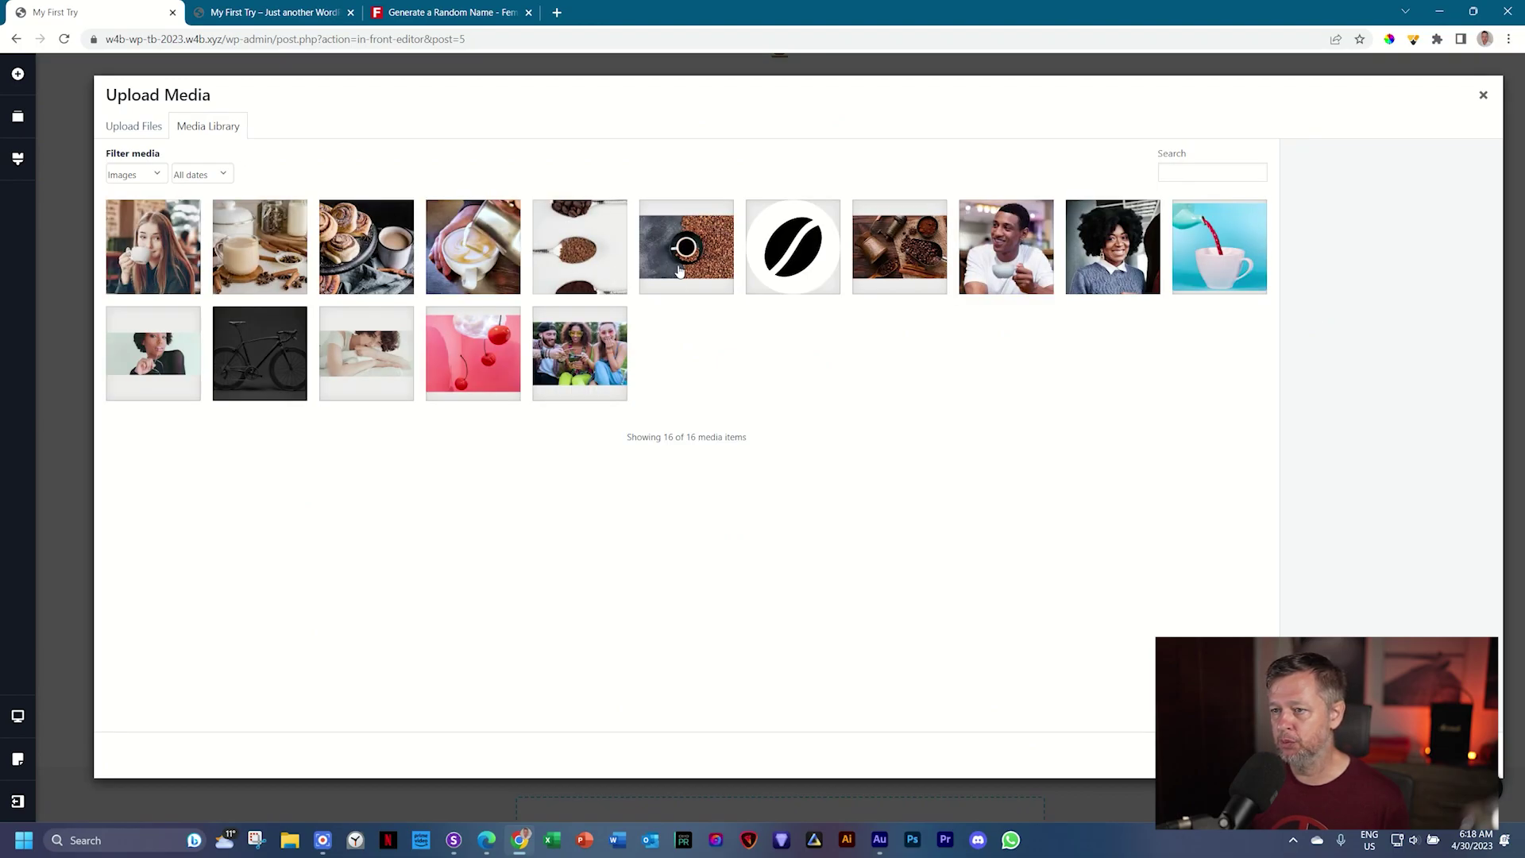
{"action": "left_click", "coordinate": [902, 264]}
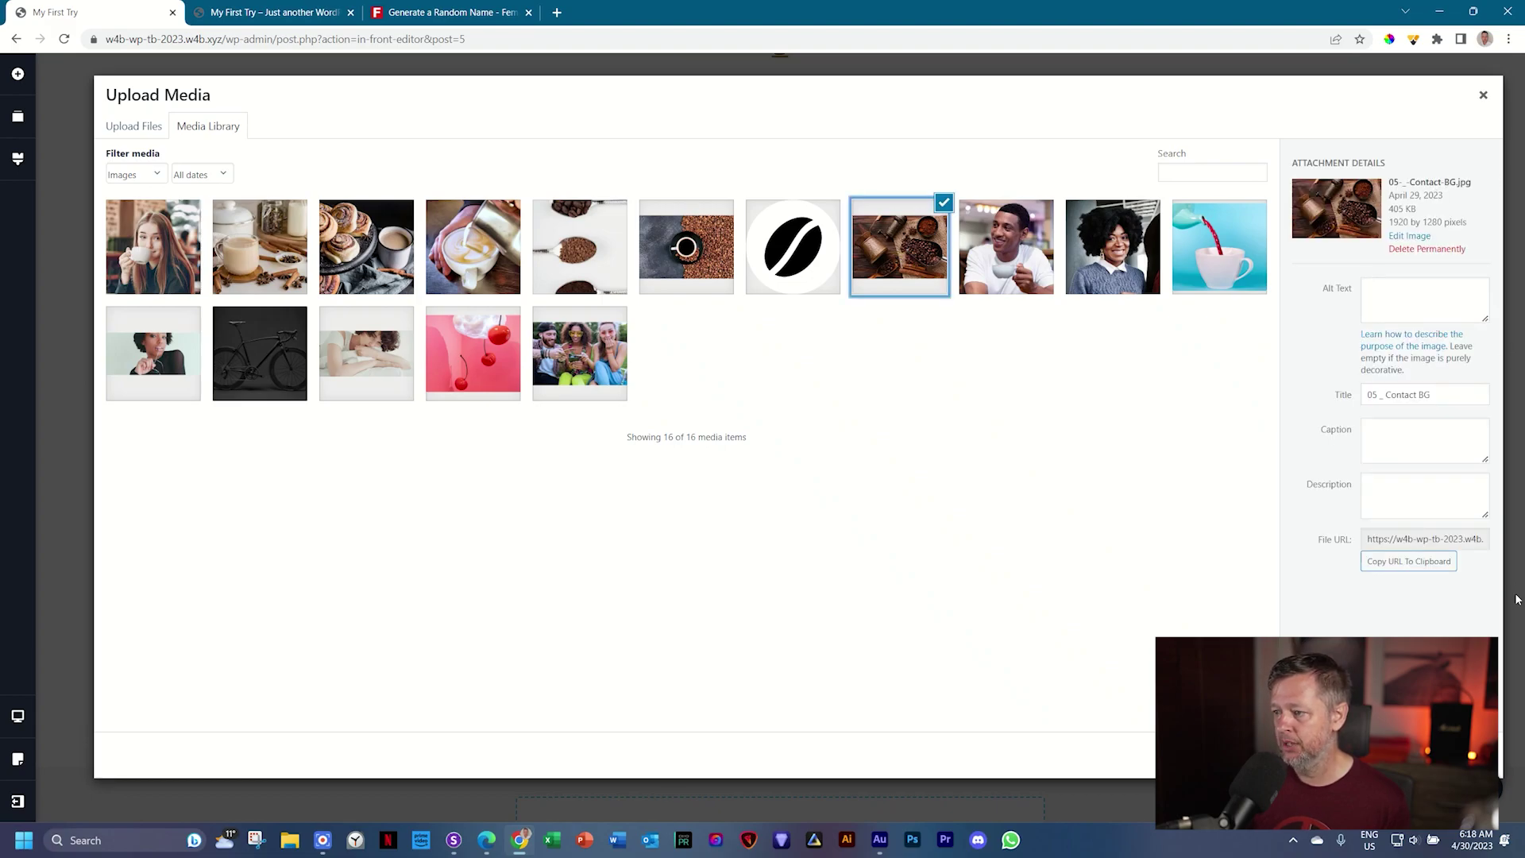
{"action": "left_click", "coordinate": [1431, 755]}
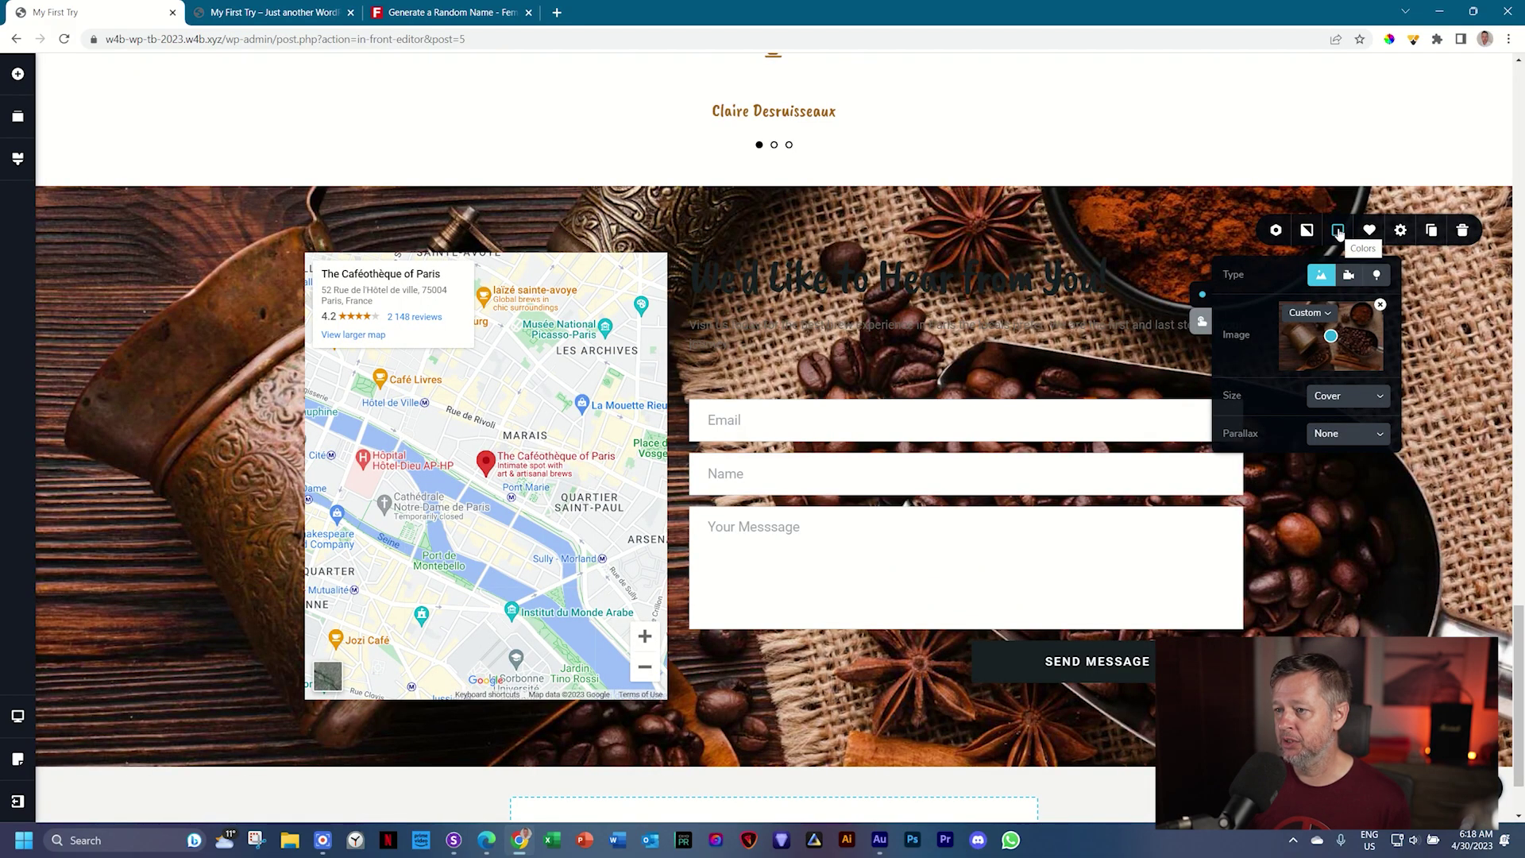
Step: Add a dark #171f21 overlay at about 84% opacity over the photo
{"action": "left_click", "coordinate": [1340, 232]}
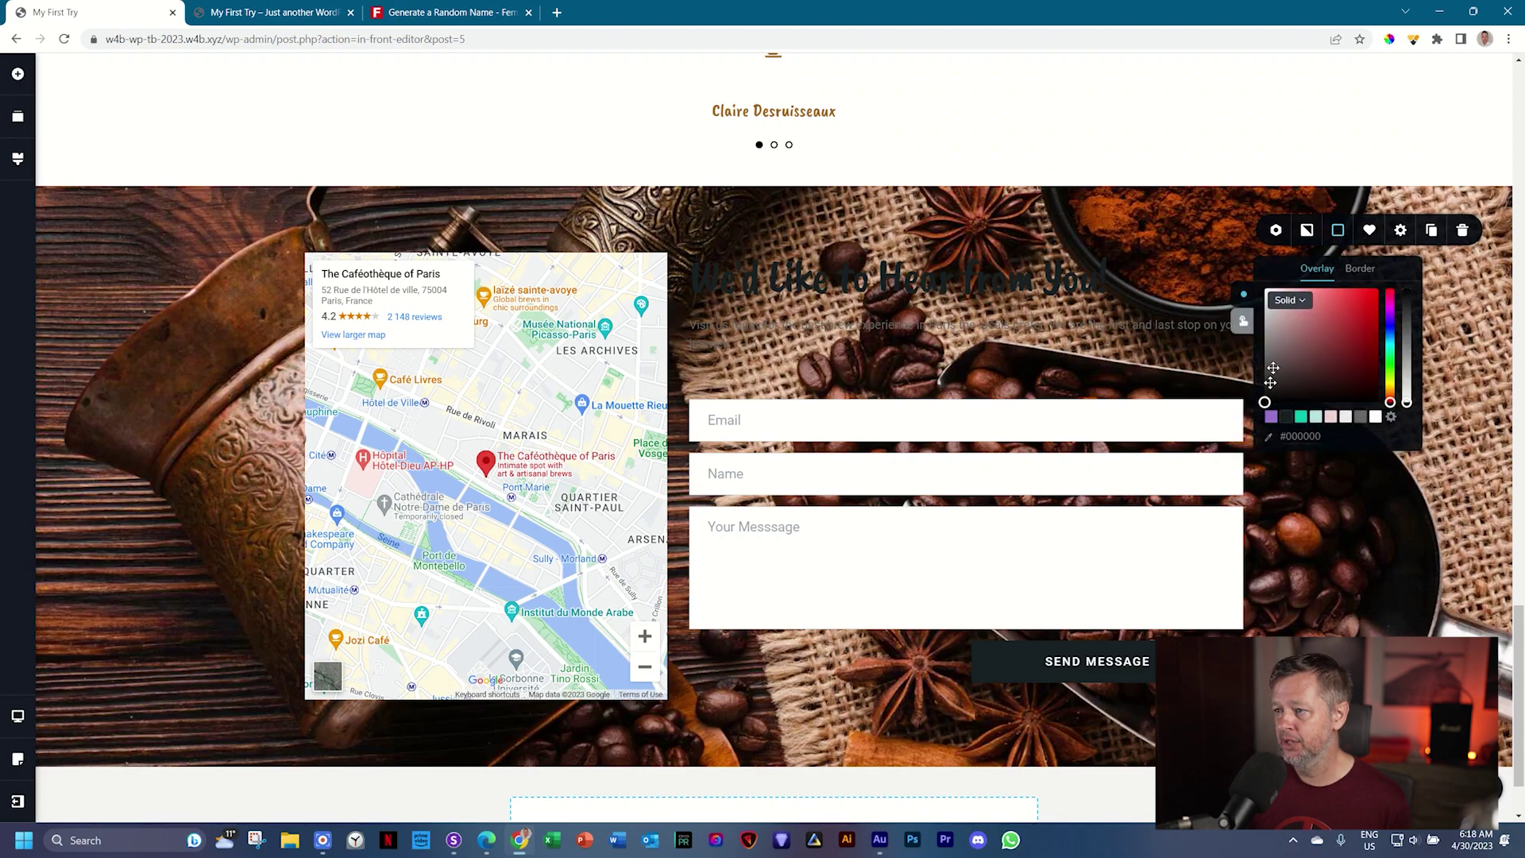
{"action": "left_click", "coordinate": [1288, 417]}
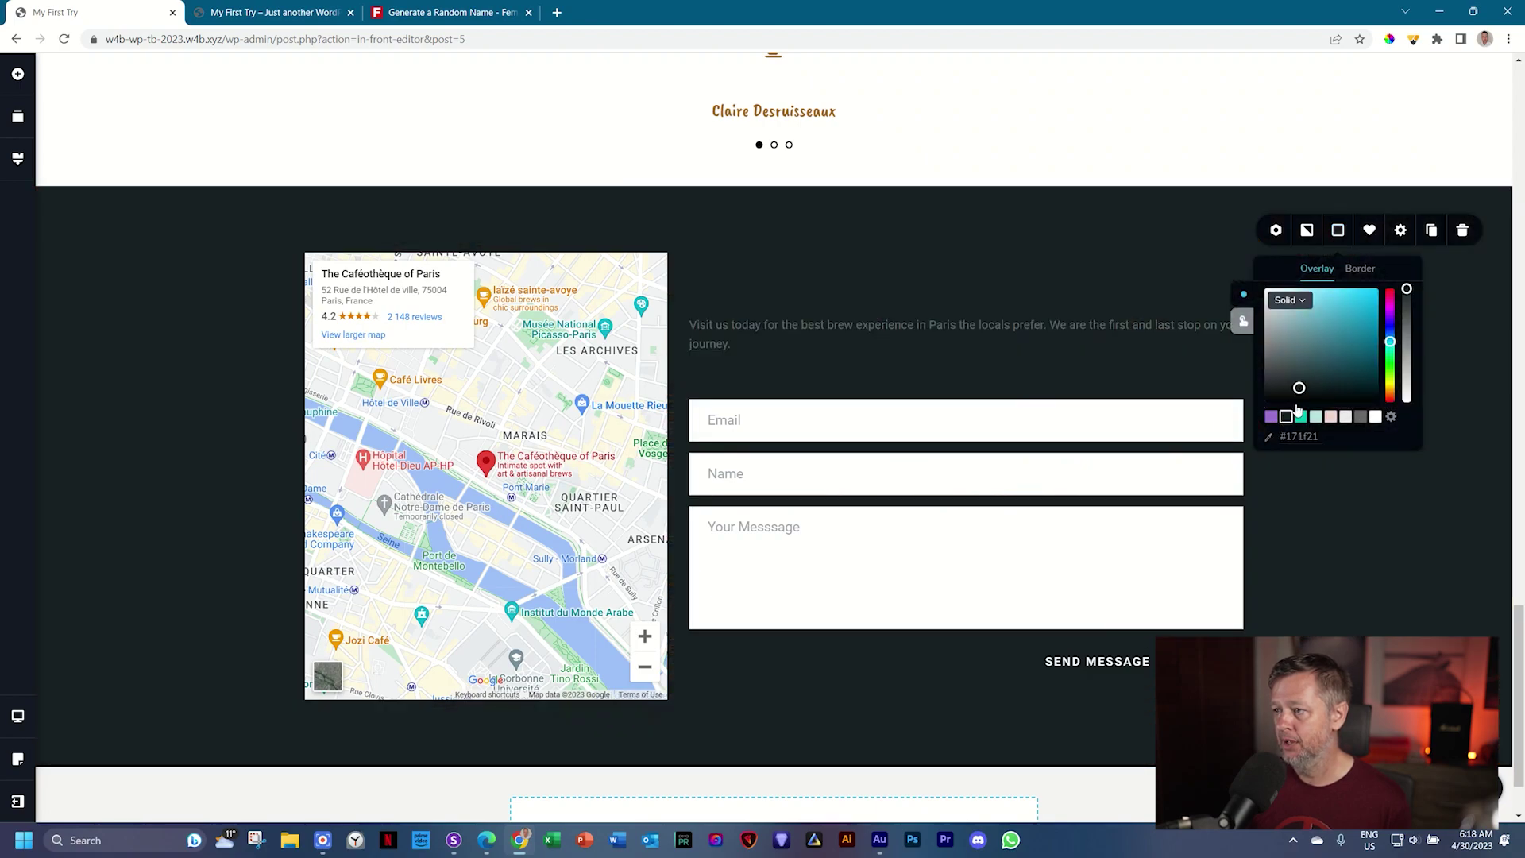
{"action": "left_click_drag", "start_coordinate": [1406, 290], "coordinate": [1407, 306]}
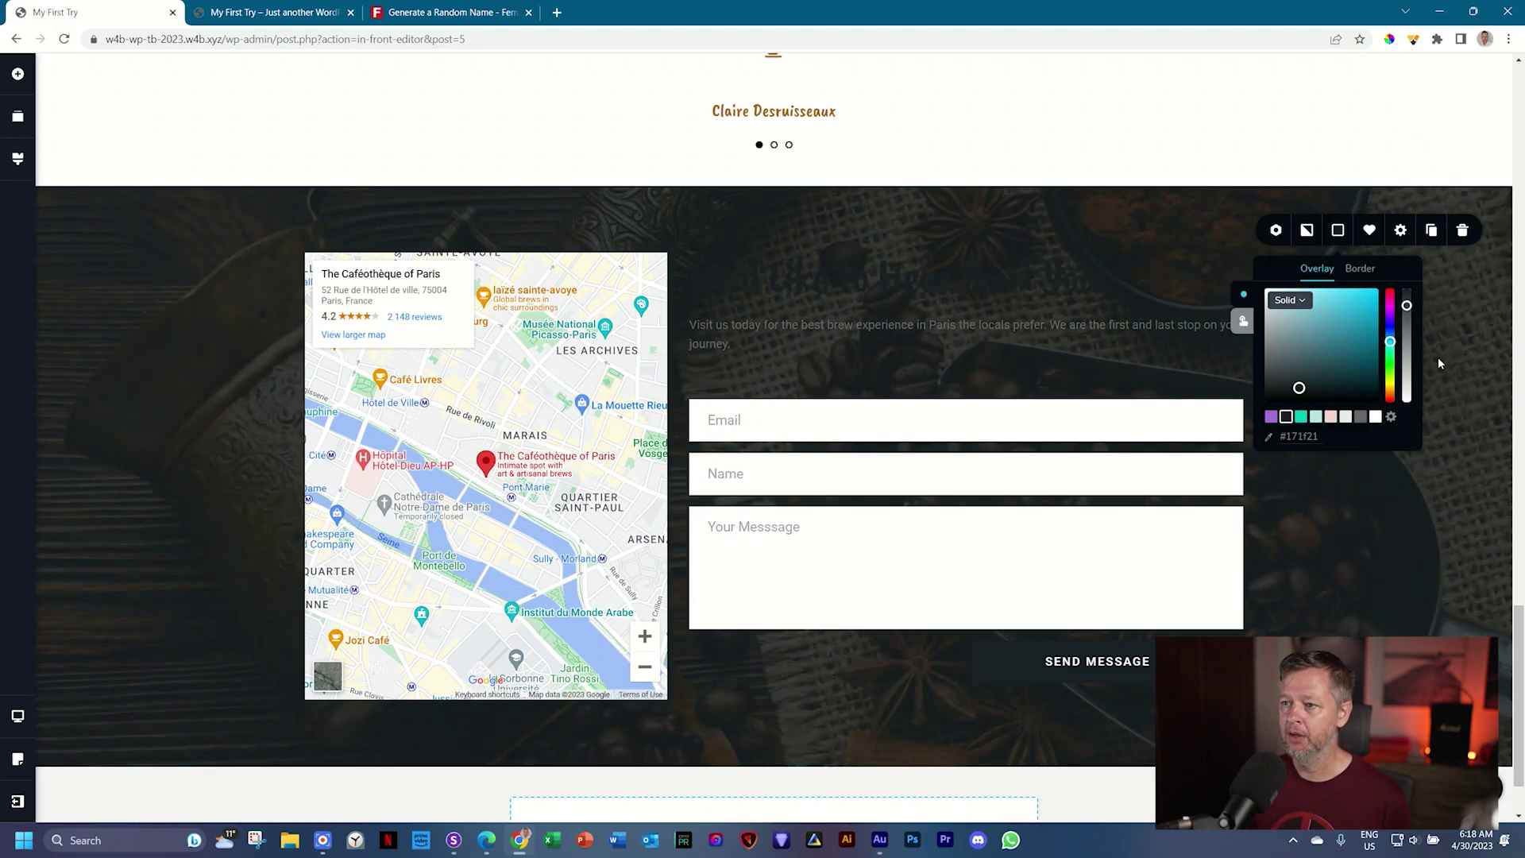
Step: Turn the 'We'd Like to Hear from You!' heading and intro paragraph white
{"action": "left_click", "coordinate": [831, 287]}
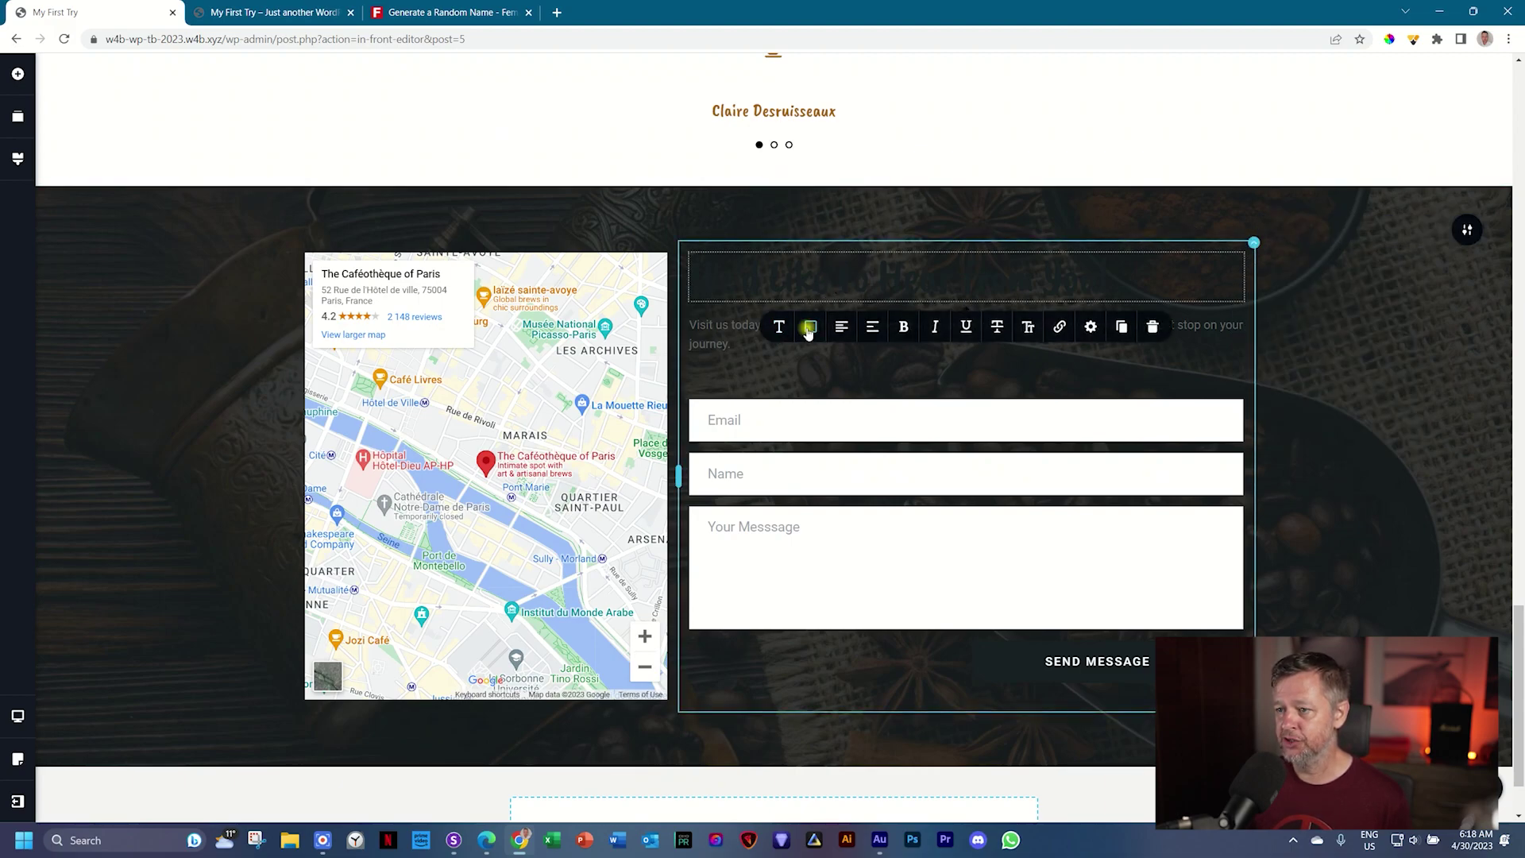
{"action": "left_click", "coordinate": [810, 326]}
{"action": "left_click", "coordinate": [847, 515]}
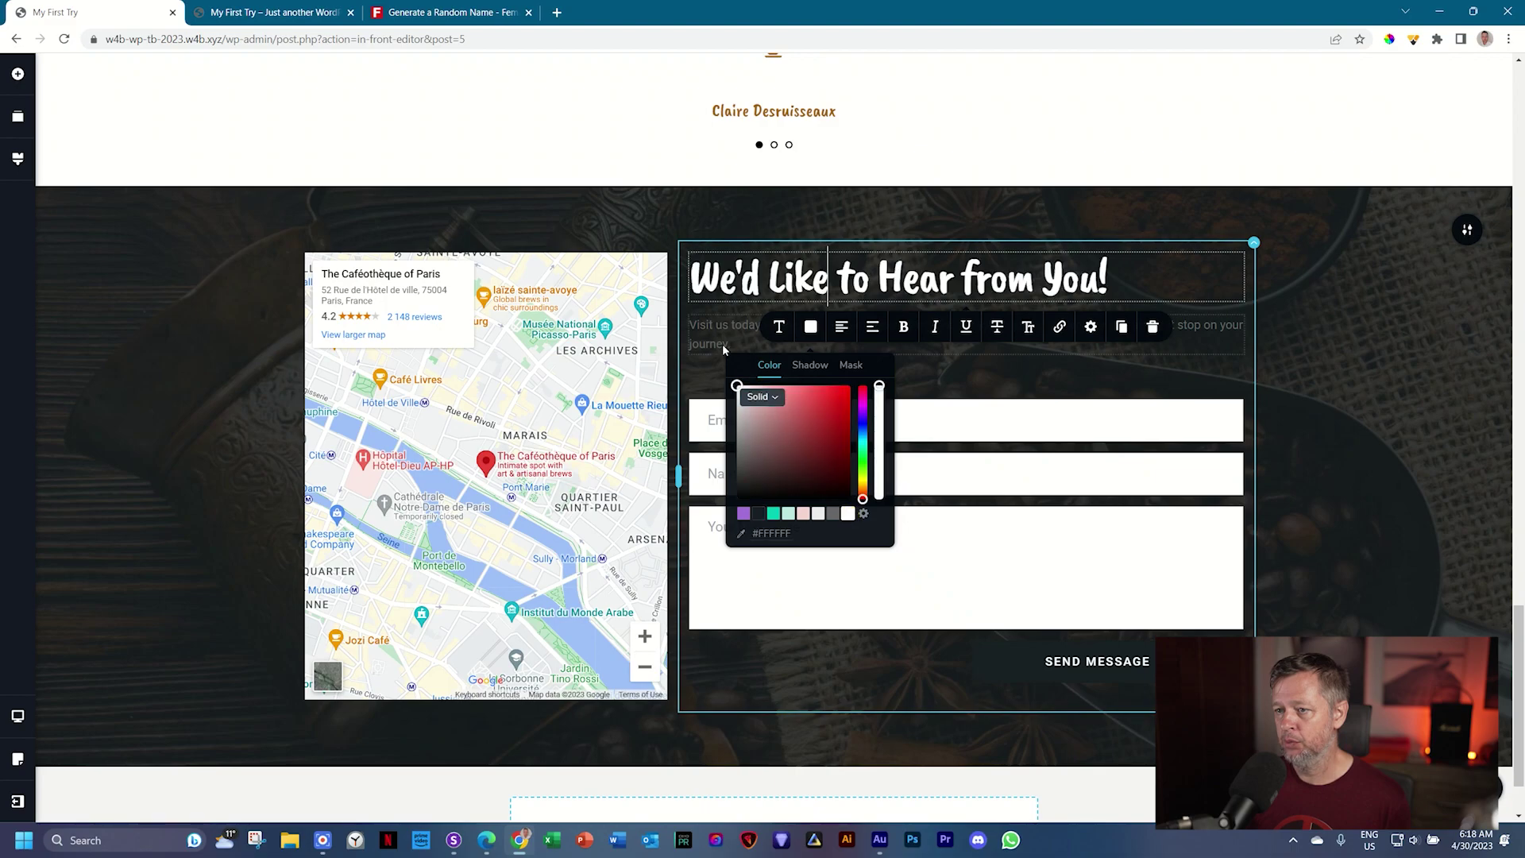
{"action": "left_click", "coordinate": [720, 335]}
{"action": "left_click", "coordinate": [811, 290]}
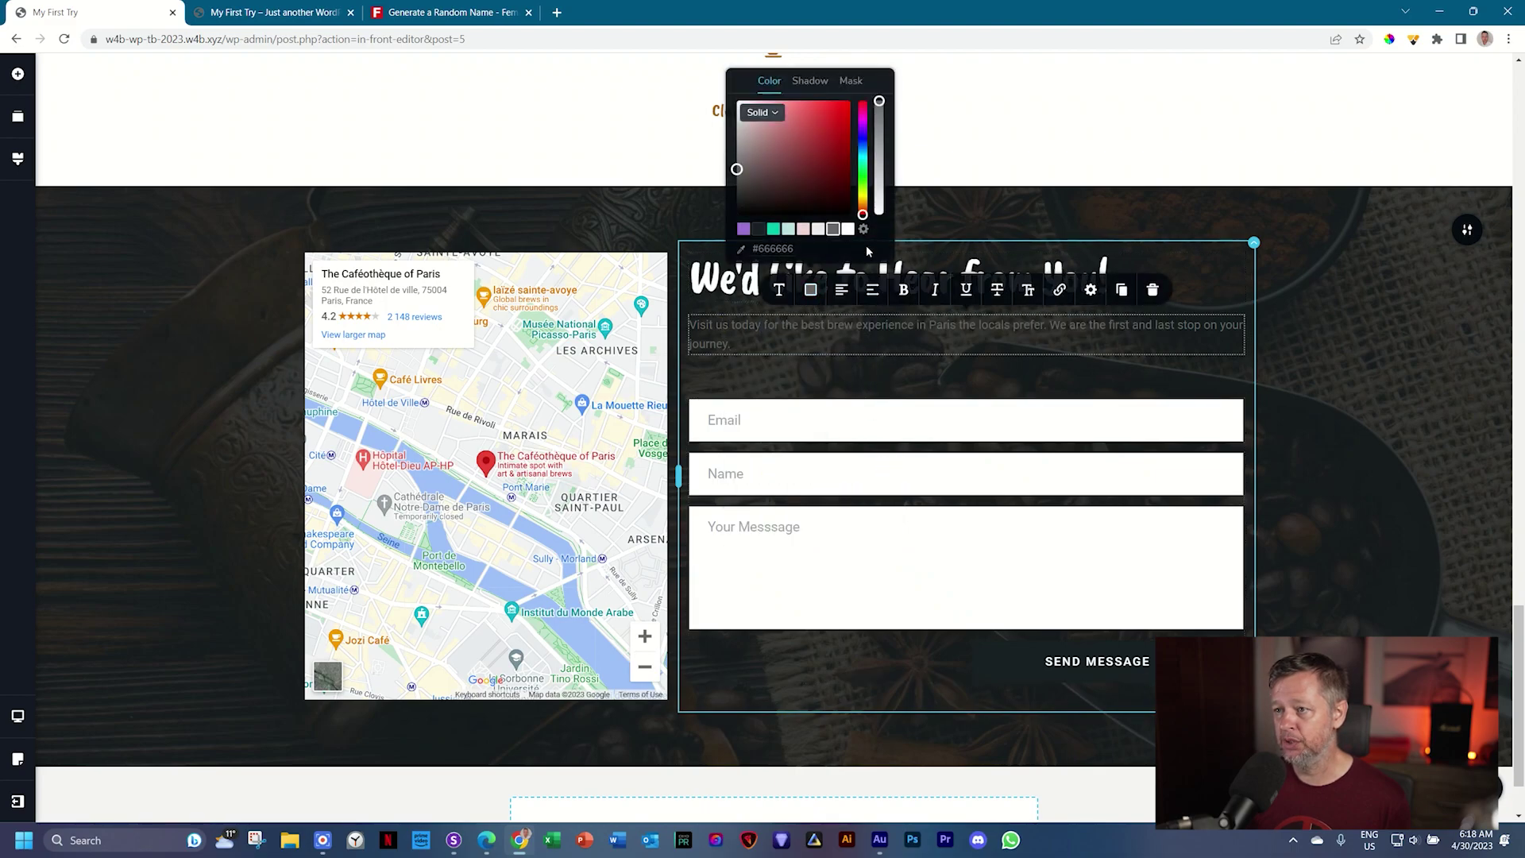
{"action": "left_click", "coordinate": [847, 230]}
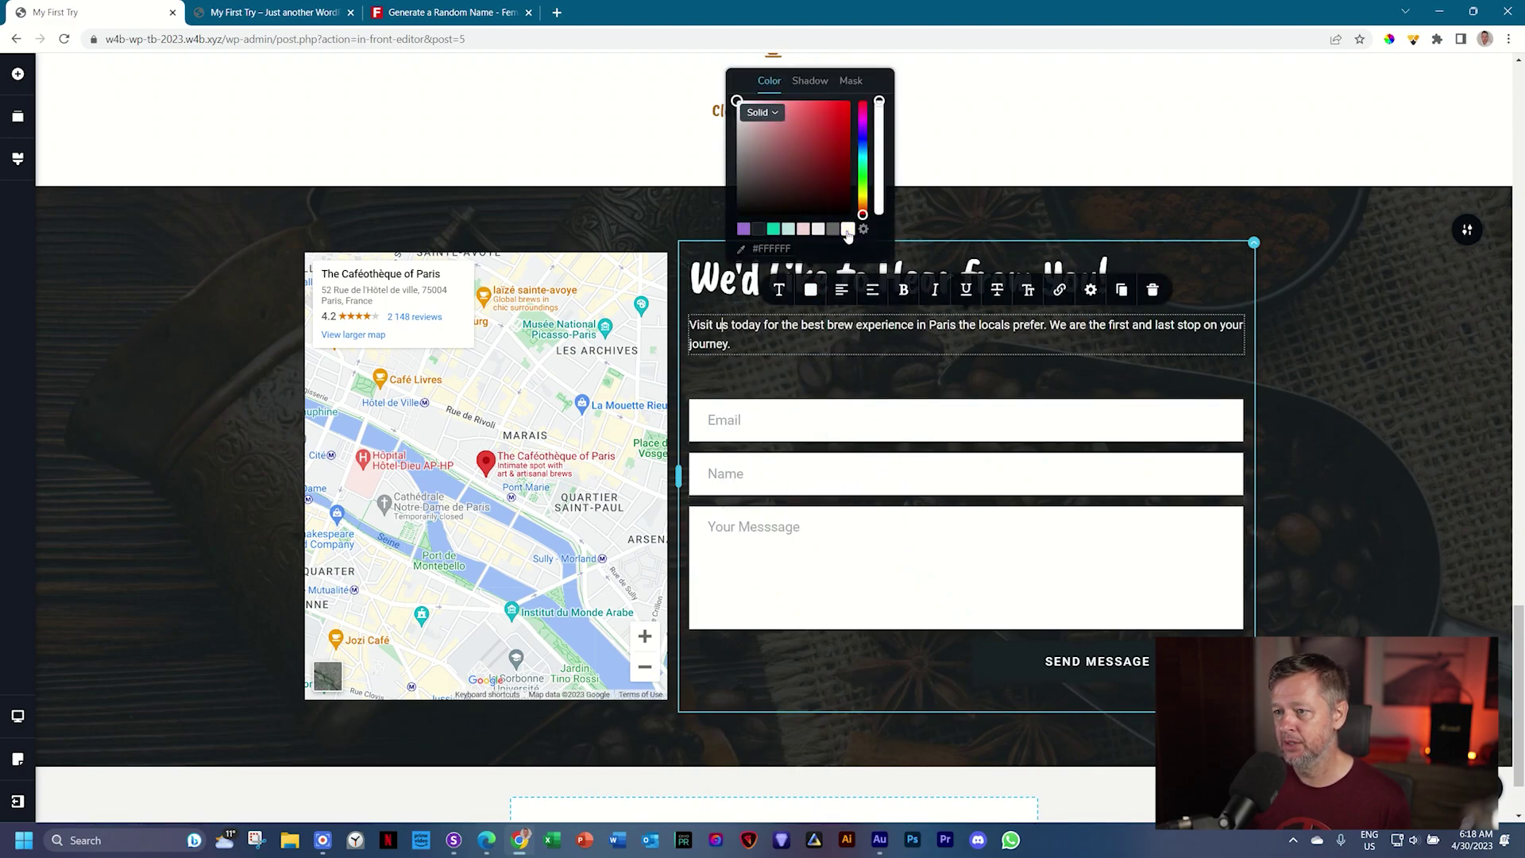
Step: Make the form fields' backgrounds fully transparent with fully opaque white text
{"action": "left_click", "coordinate": [788, 423]}
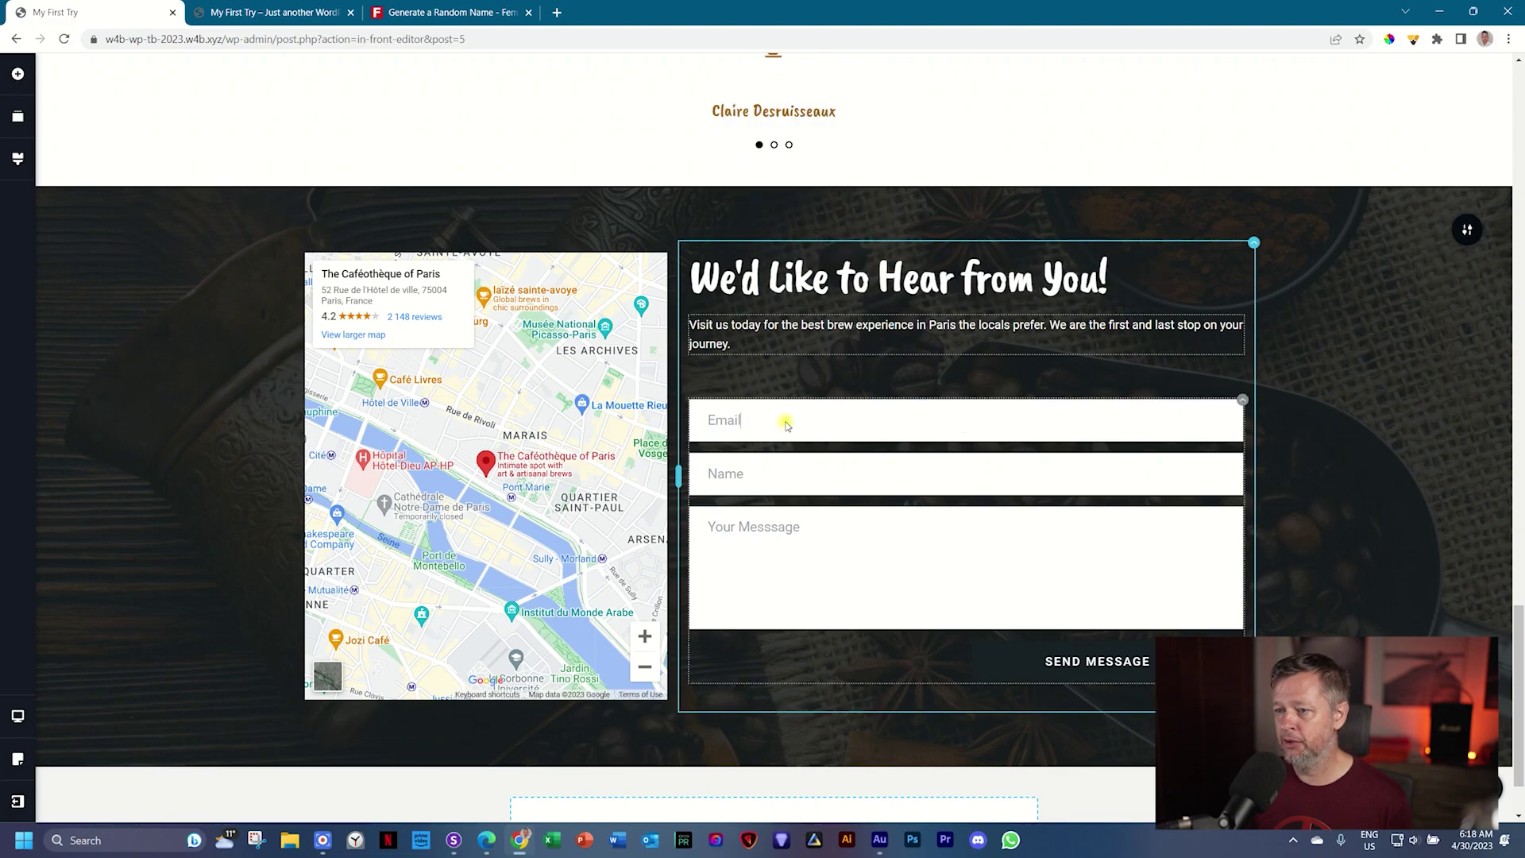
{"action": "left_click", "coordinate": [935, 372]}
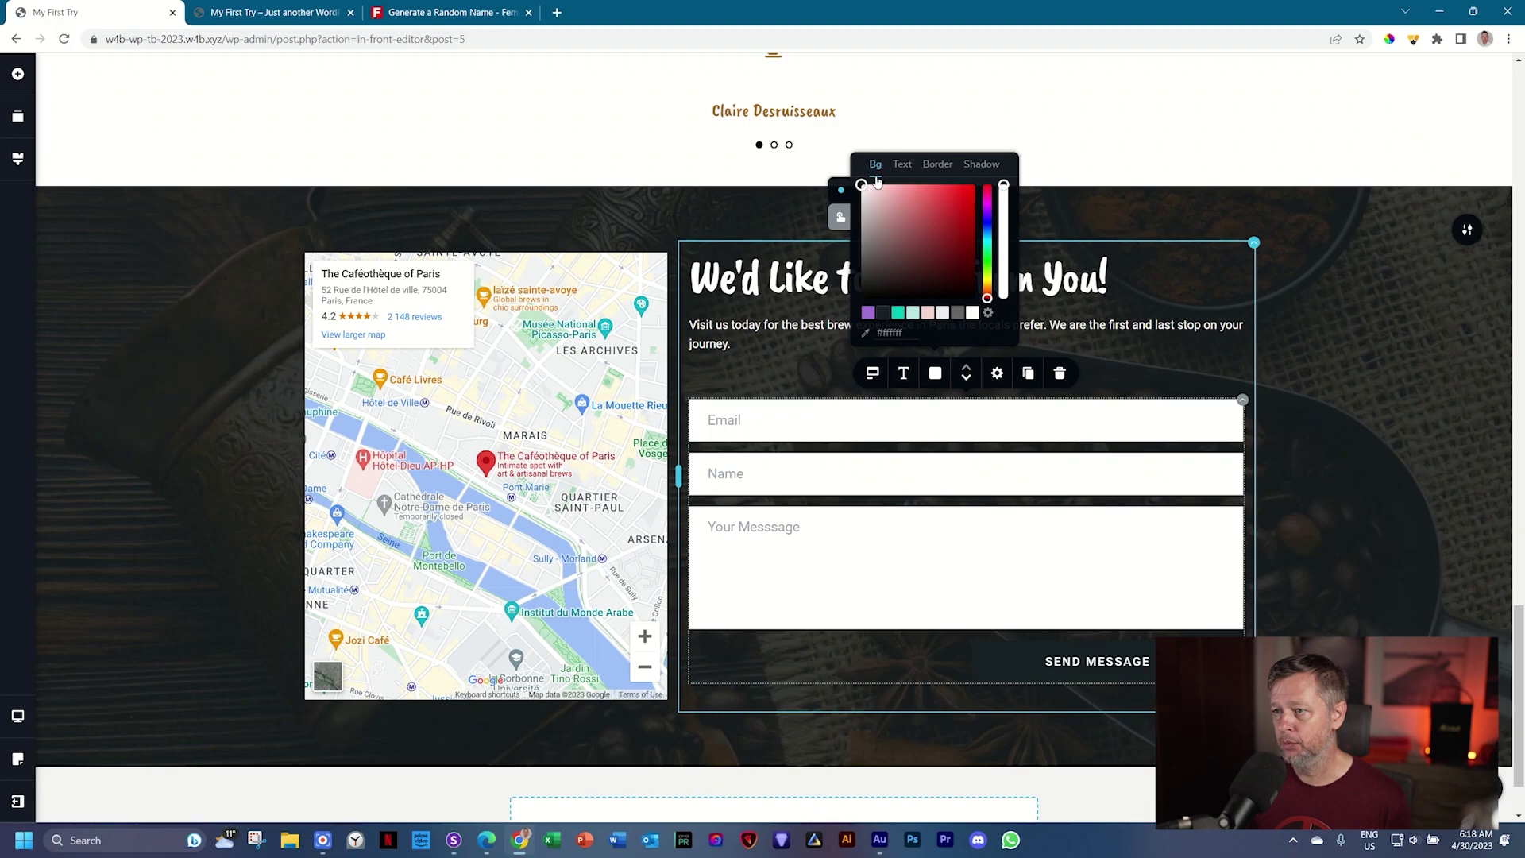
{"action": "mouse_move", "coordinate": [1004, 184]}
{"action": "left_click_drag", "start_coordinate": [1004, 184], "coordinate": [1008, 332]}
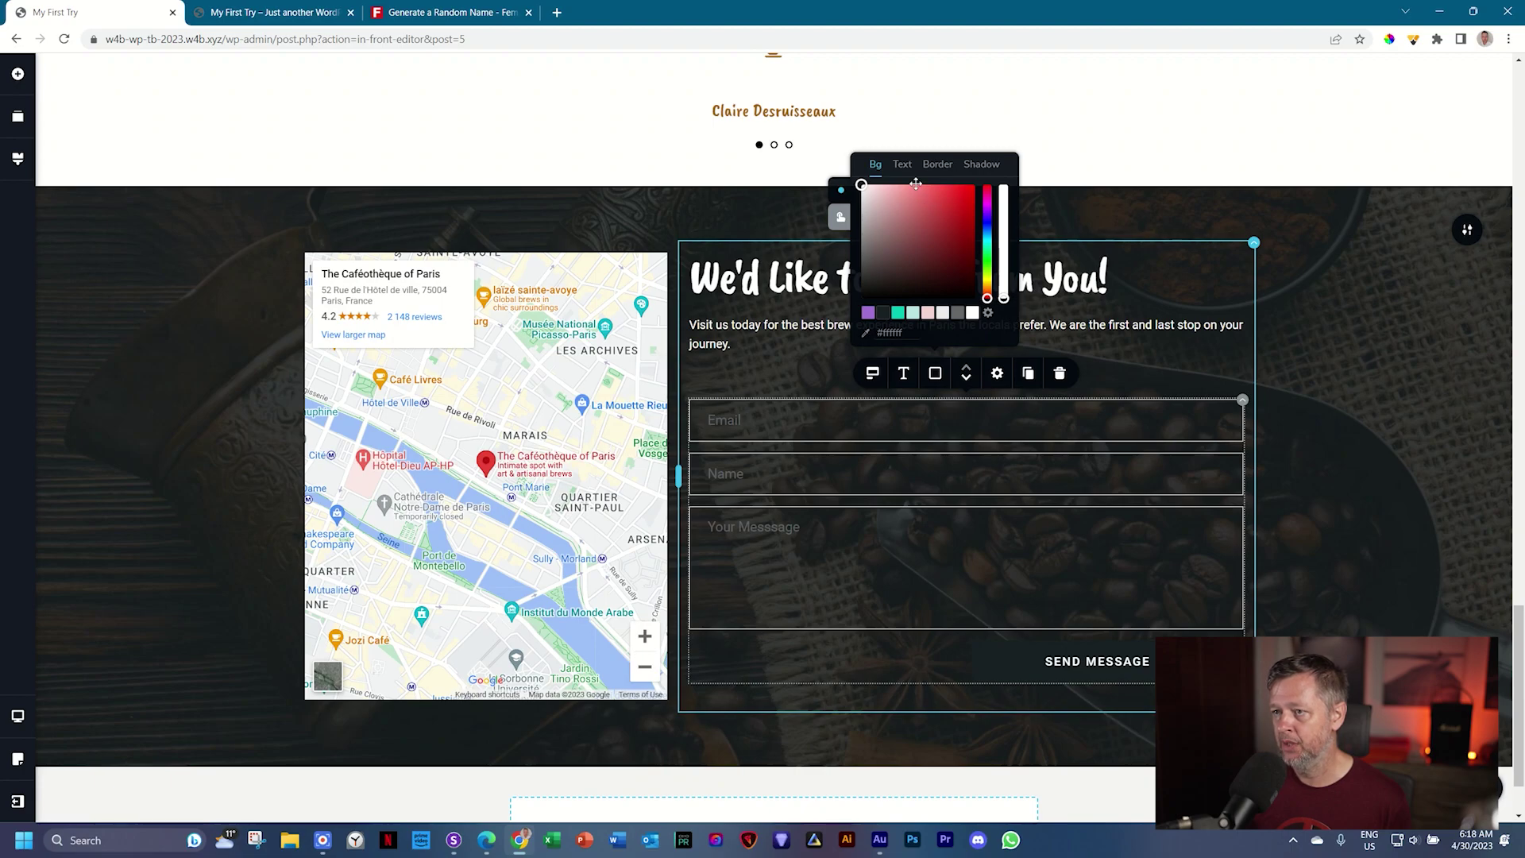
{"action": "left_click", "coordinate": [902, 165]}
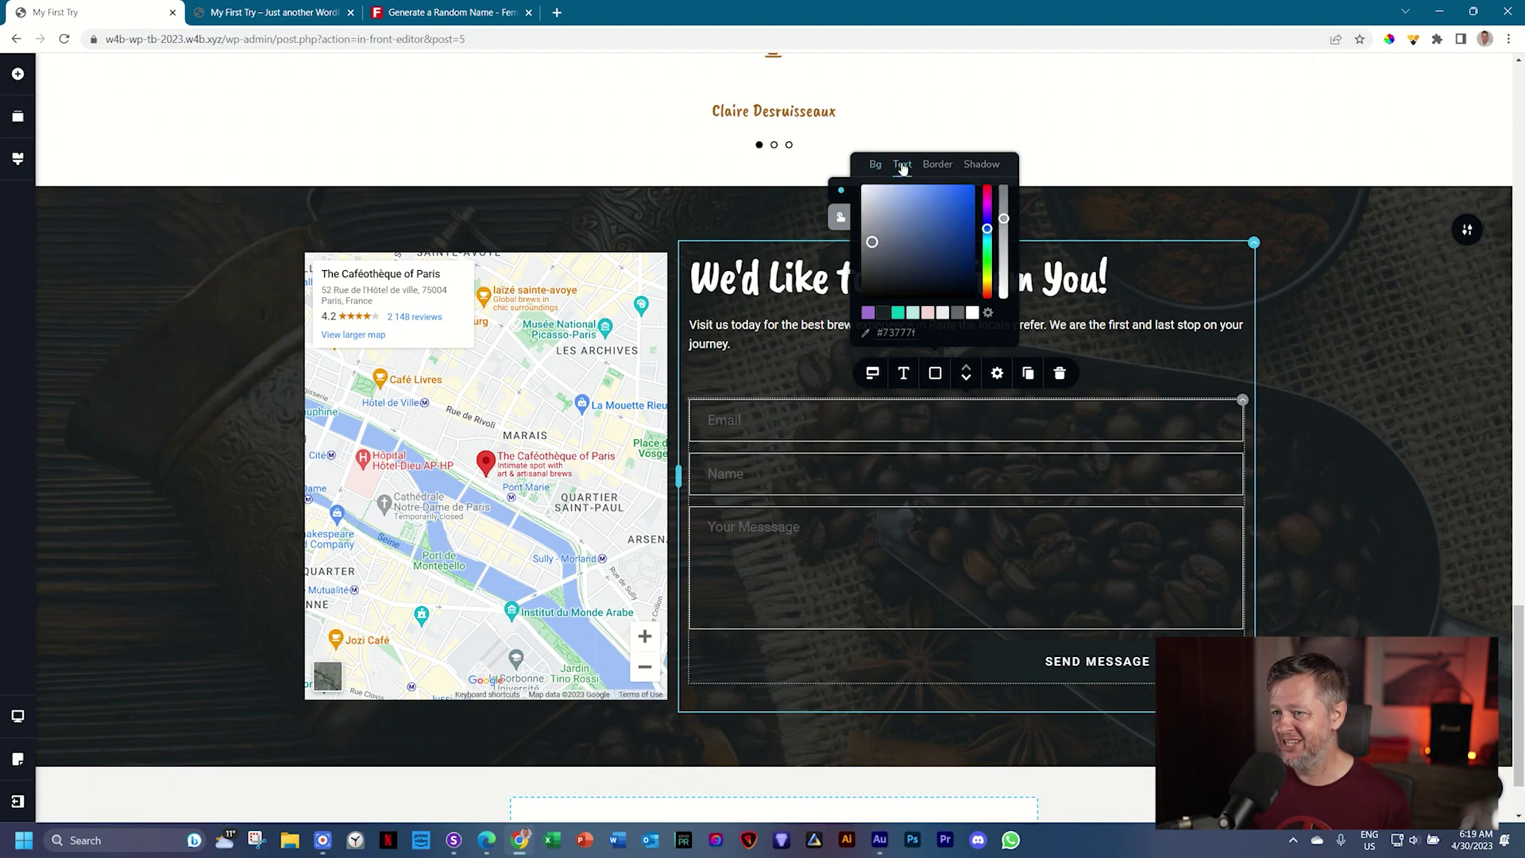
{"action": "left_click", "coordinate": [973, 314]}
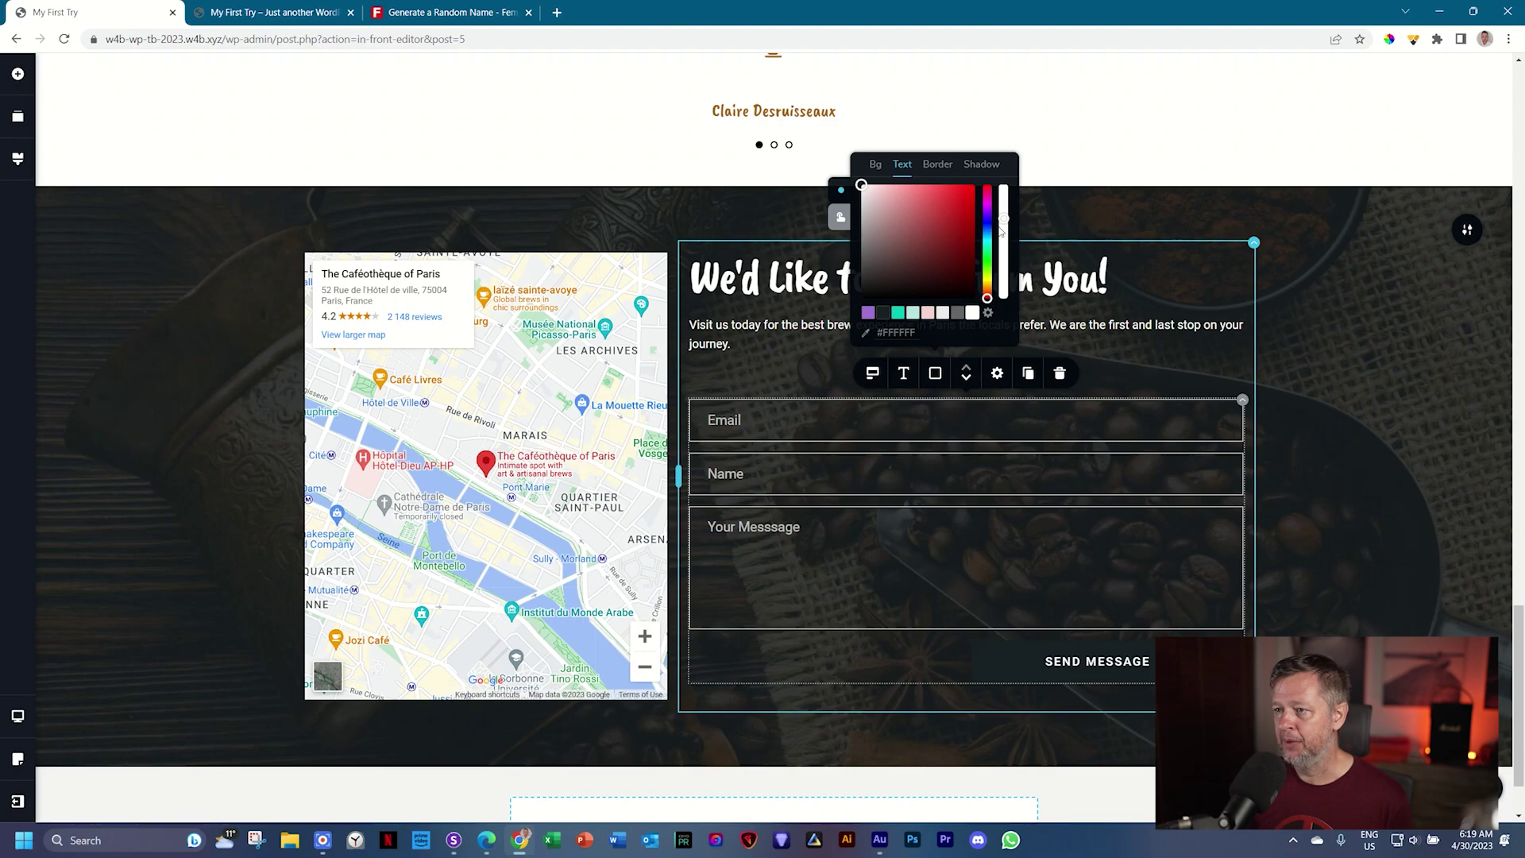
{"action": "mouse_move", "coordinate": [1007, 219]}
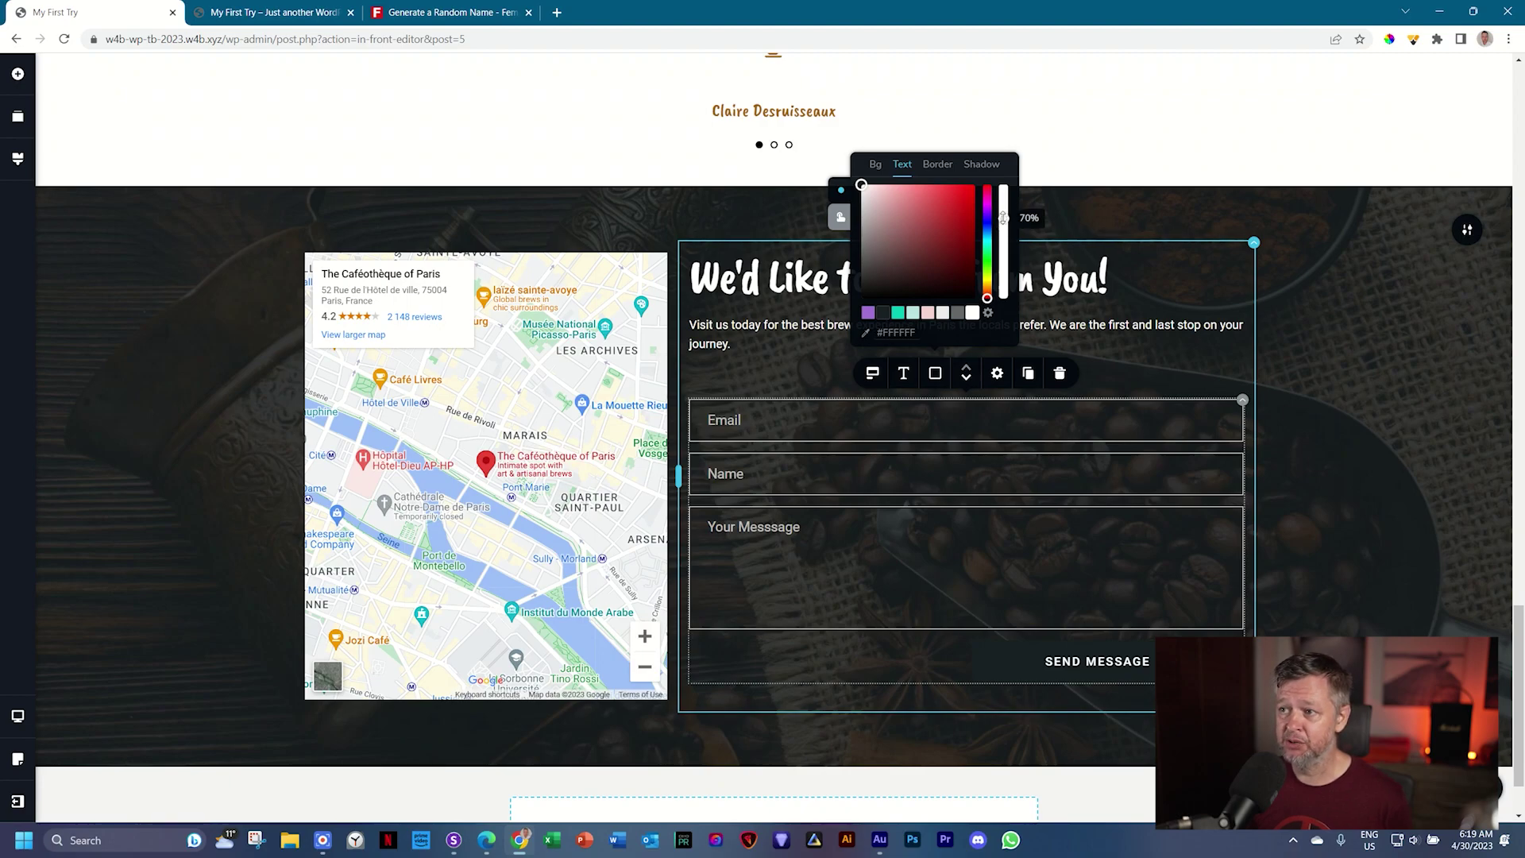
{"action": "left_click_drag", "start_coordinate": [1003, 218], "coordinate": [1003, 181]}
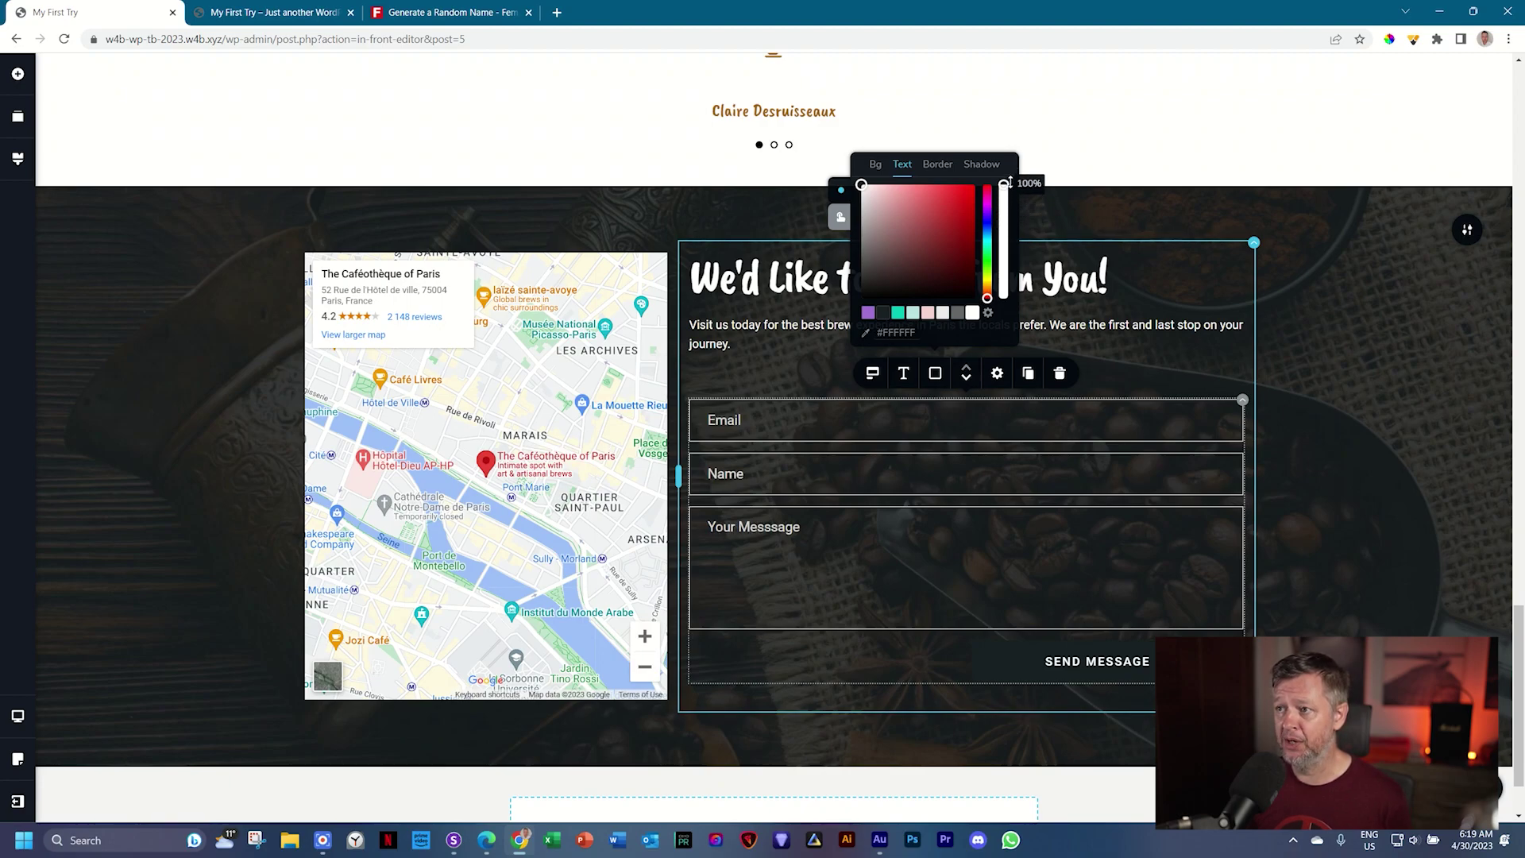
{"action": "left_click", "coordinate": [938, 166]}
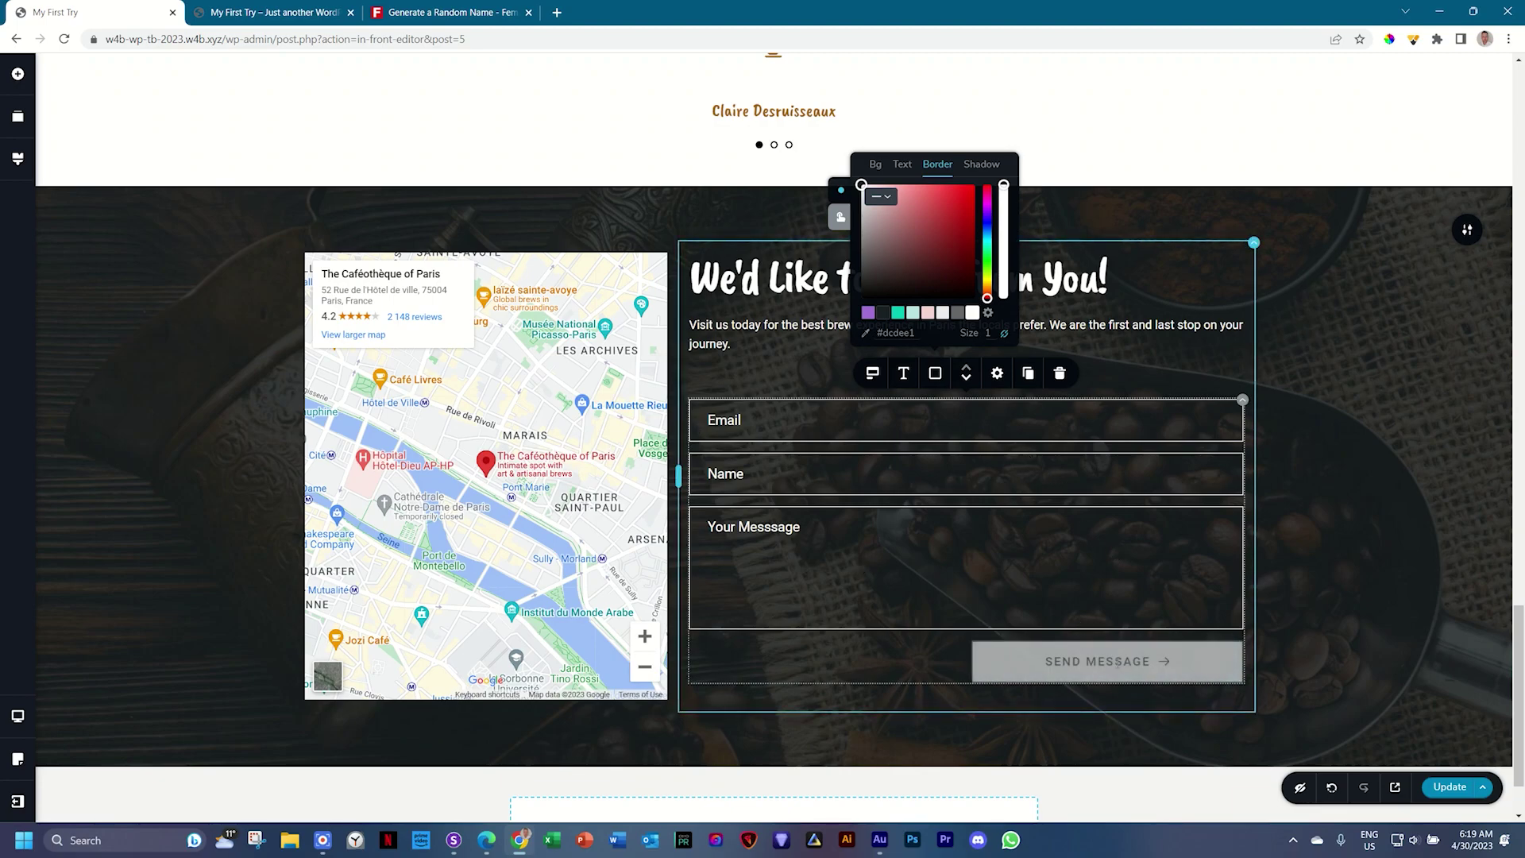
Step: Give the Send Message button a white background with dark label text
{"action": "left_click", "coordinate": [1072, 618]}
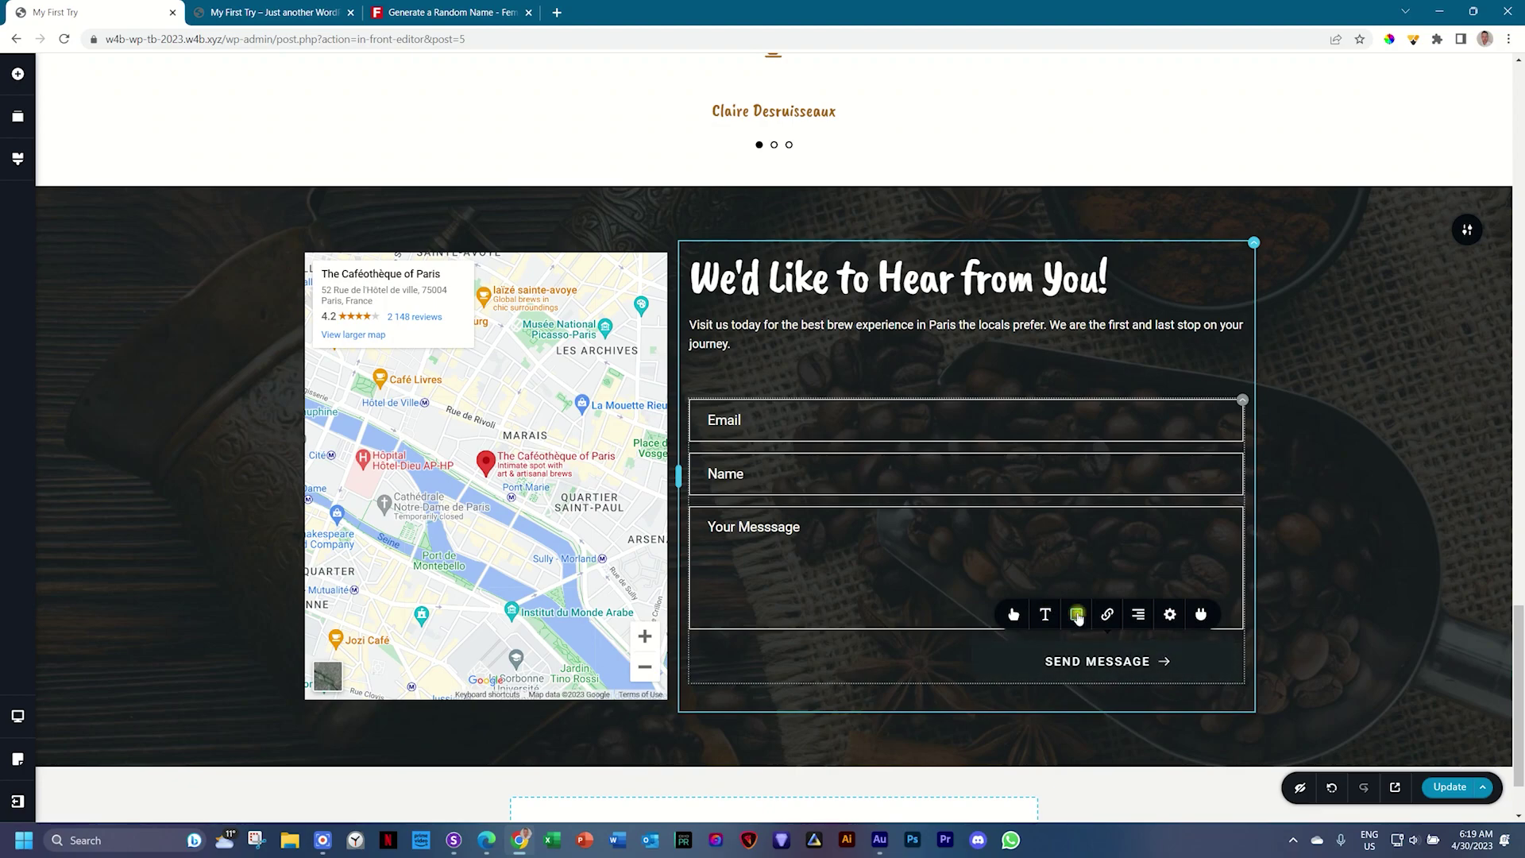
{"action": "left_click", "coordinate": [1077, 615]}
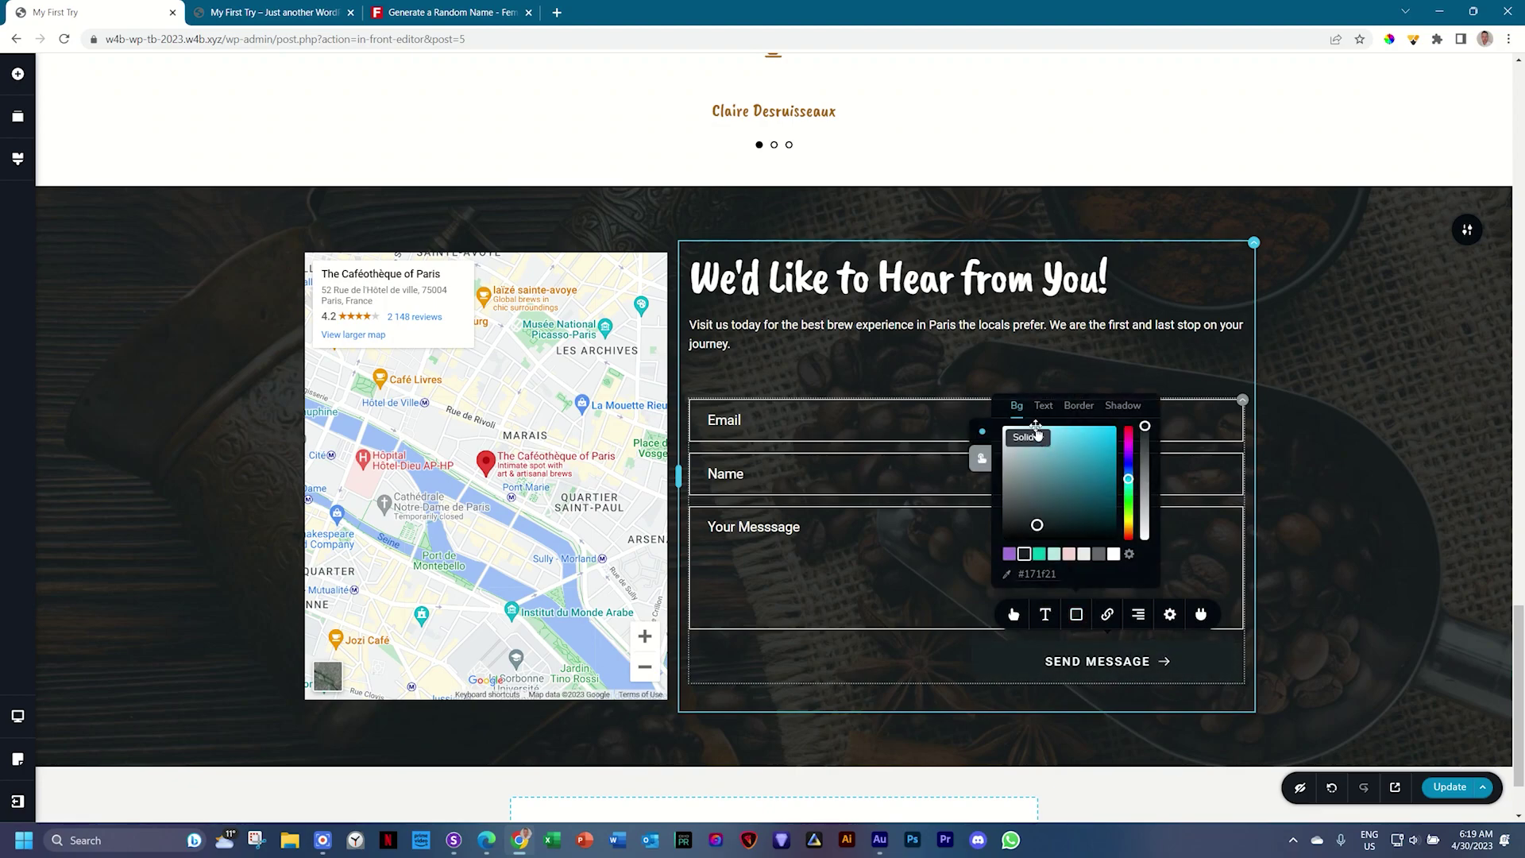
{"action": "left_click", "coordinate": [1114, 554]}
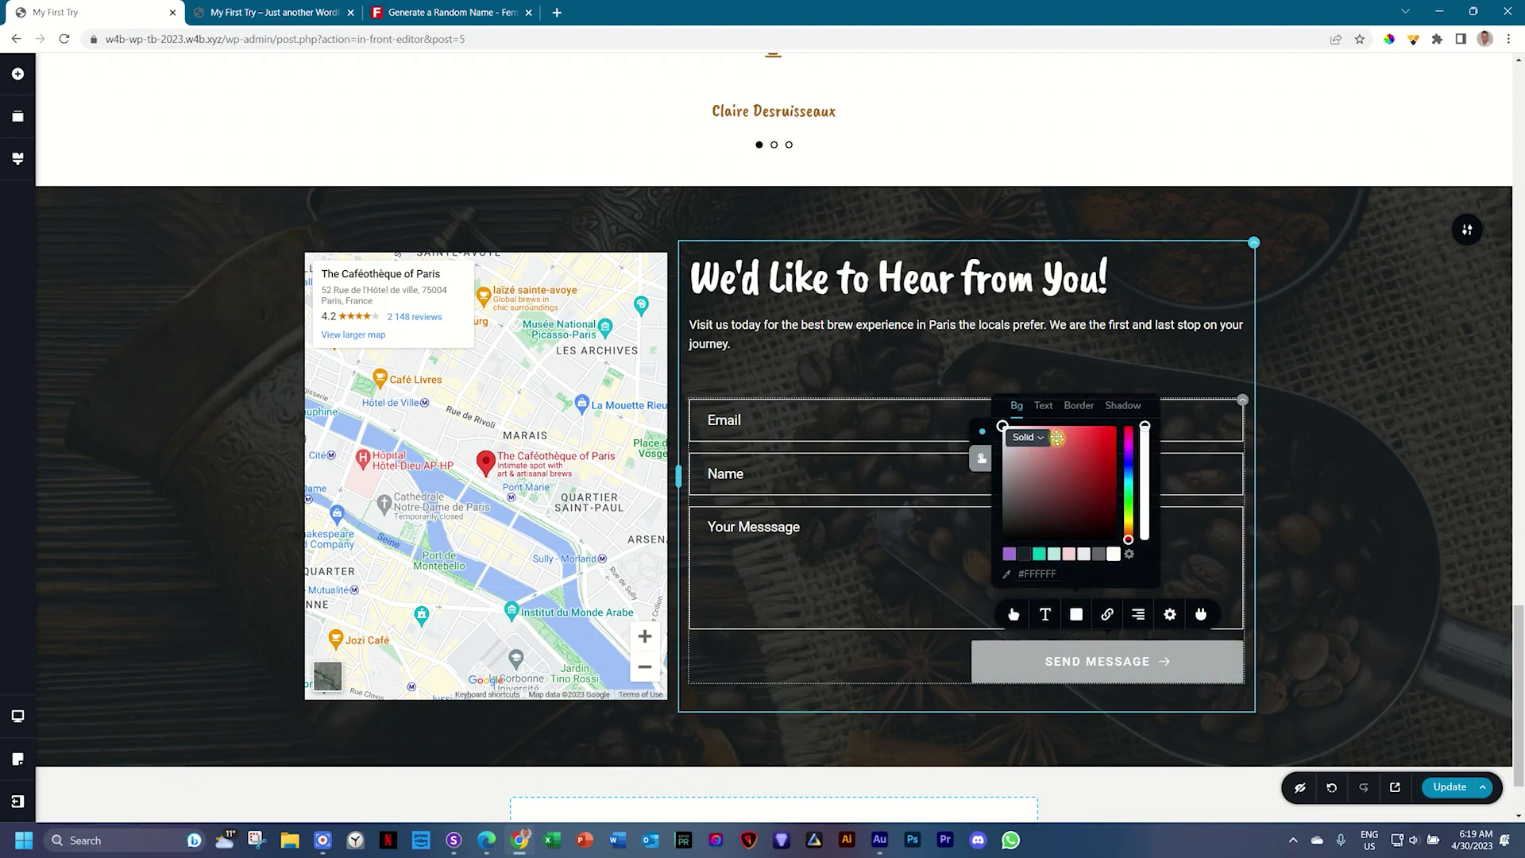
{"action": "left_click", "coordinate": [1044, 406]}
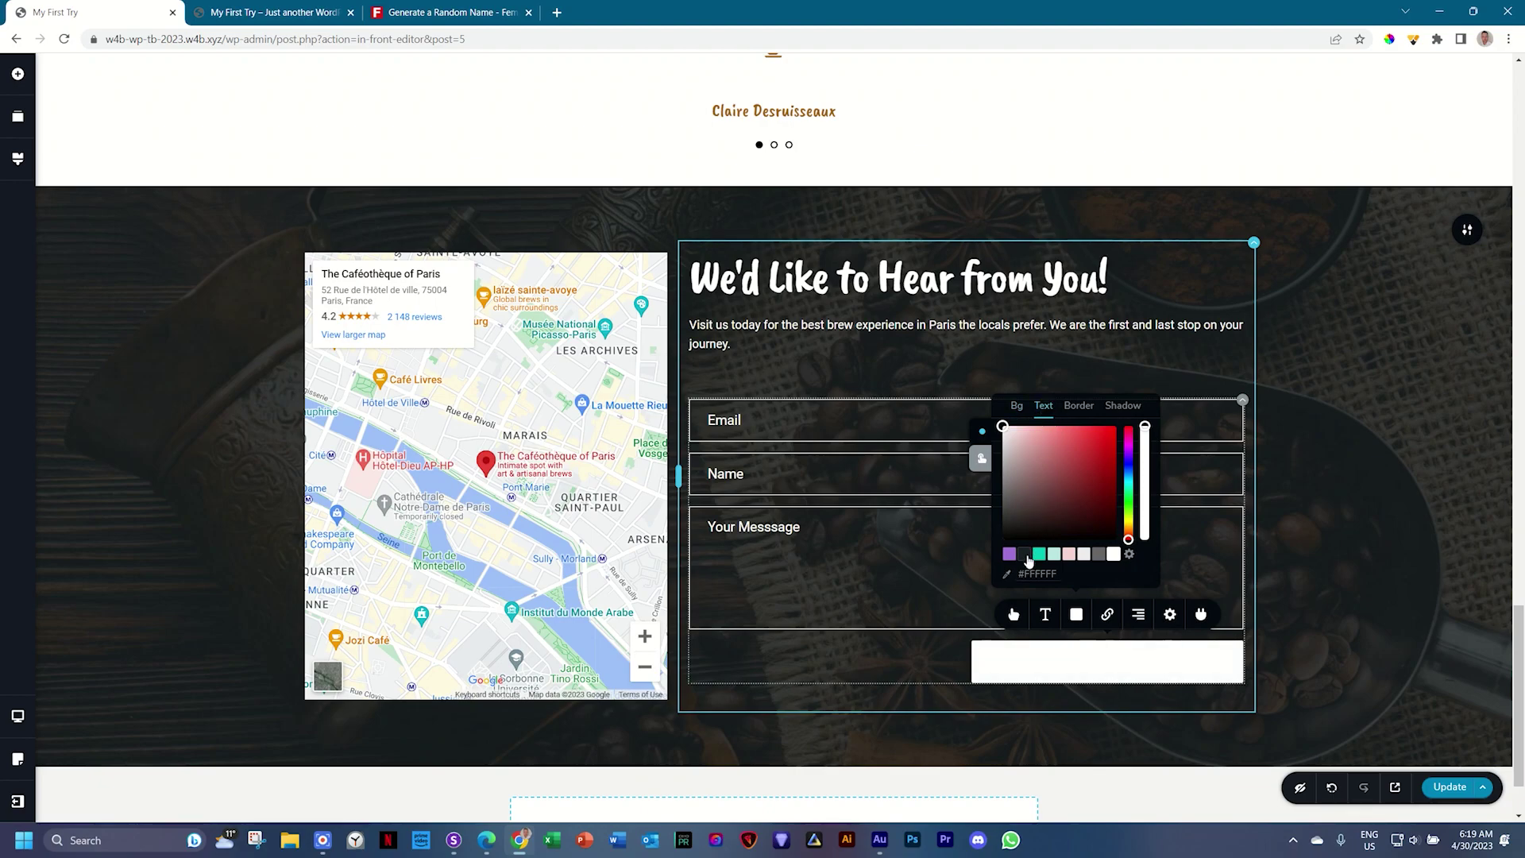
{"action": "left_click", "coordinate": [1025, 555]}
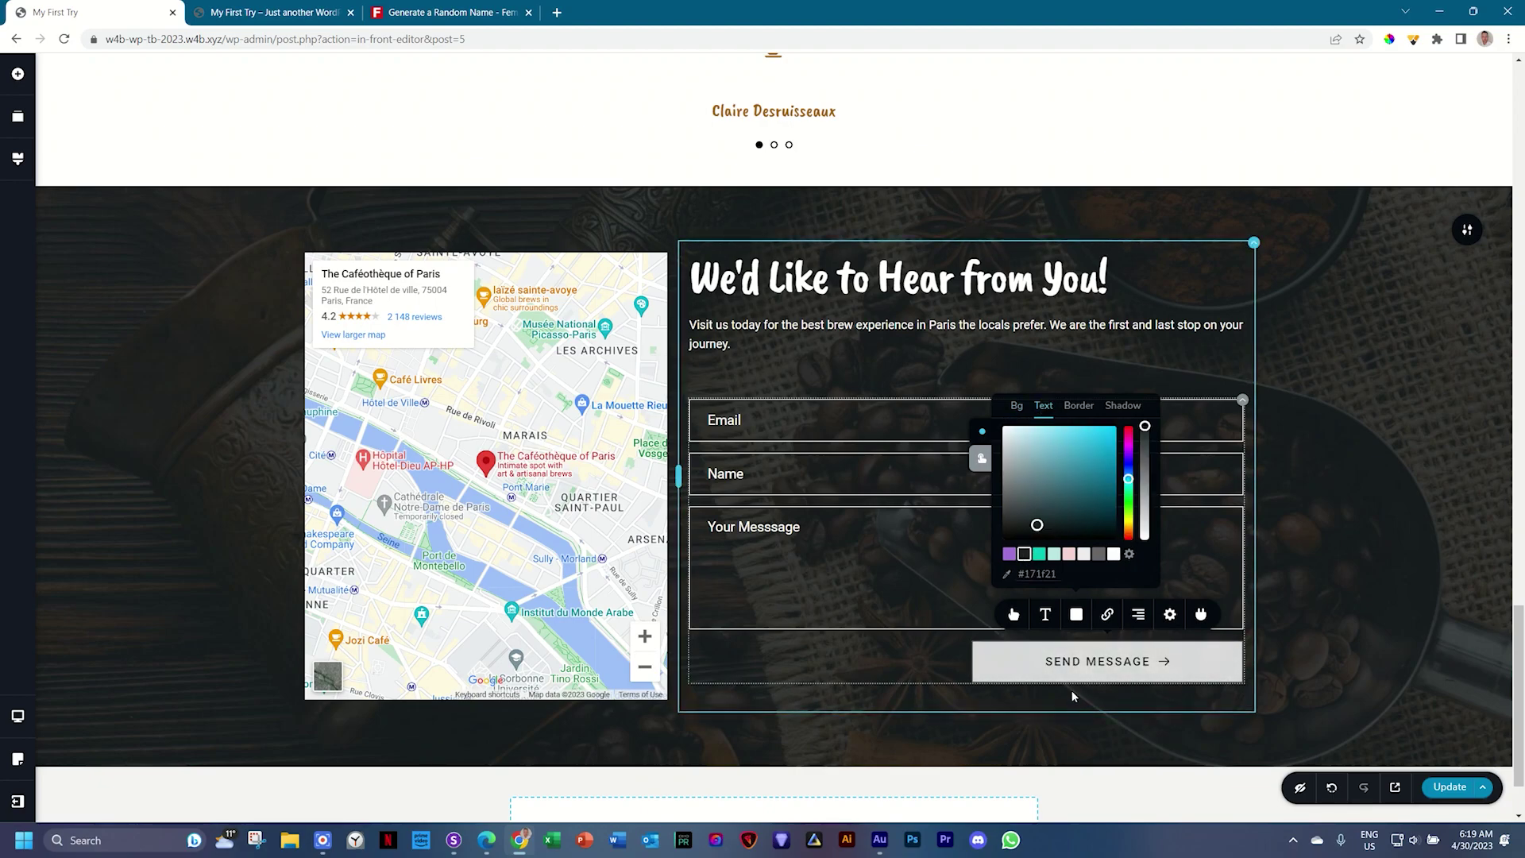
{"action": "left_click", "coordinate": [1208, 620]}
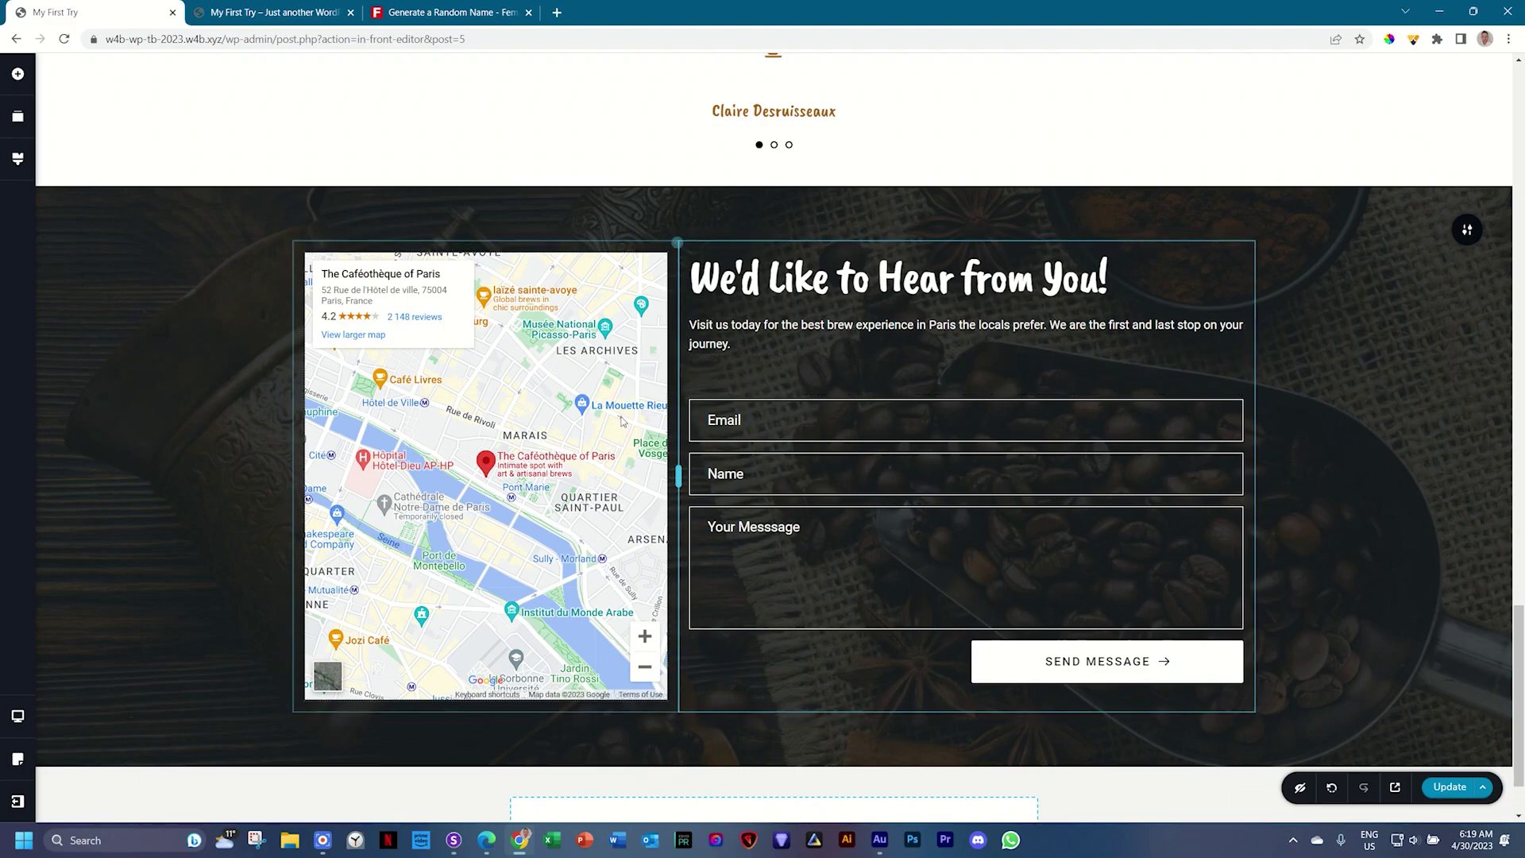
{"action": "scroll", "coordinate": [737, 420], "scroll_direction": "up", "scroll_amount": 5}
{"action": "scroll", "coordinate": [737, 420], "scroll_direction": "up", "scroll_amount": 7}
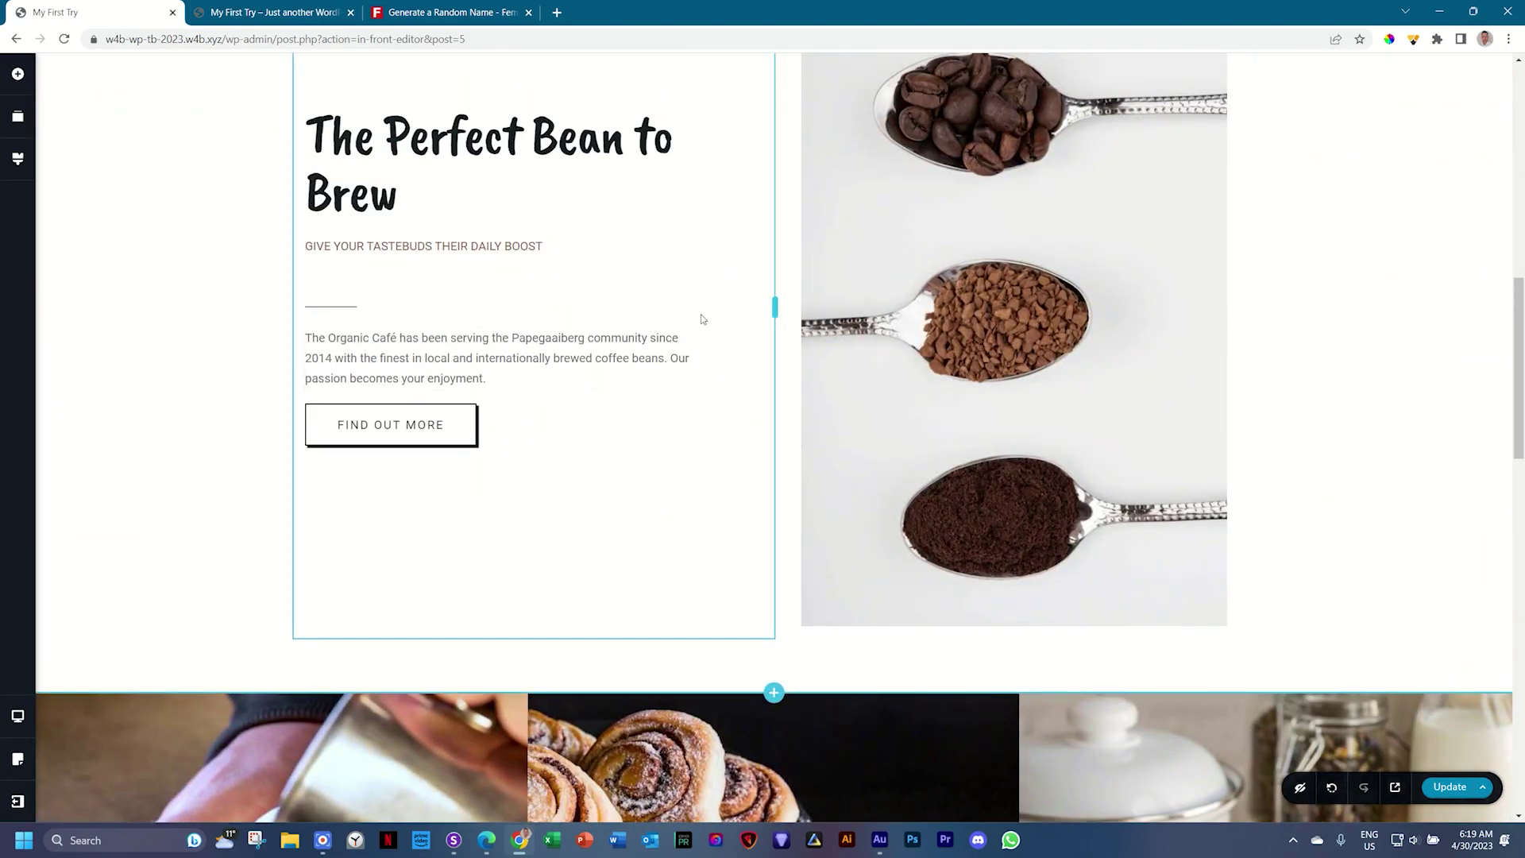
{"action": "scroll", "coordinate": [703, 319], "scroll_direction": "down", "scroll_amount": 12}
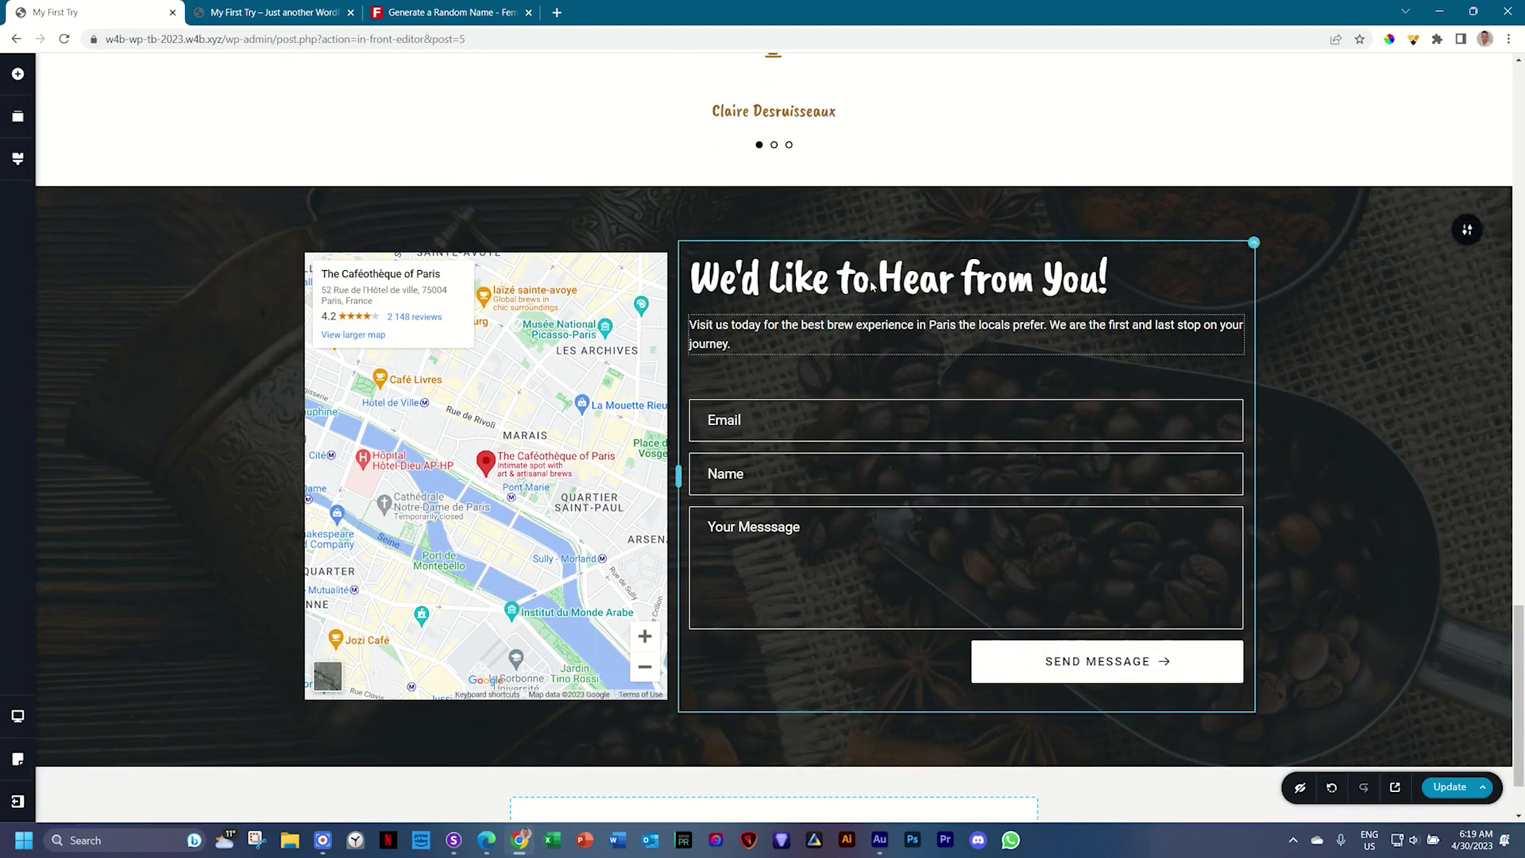
{"action": "left_click", "coordinate": [1252, 244]}
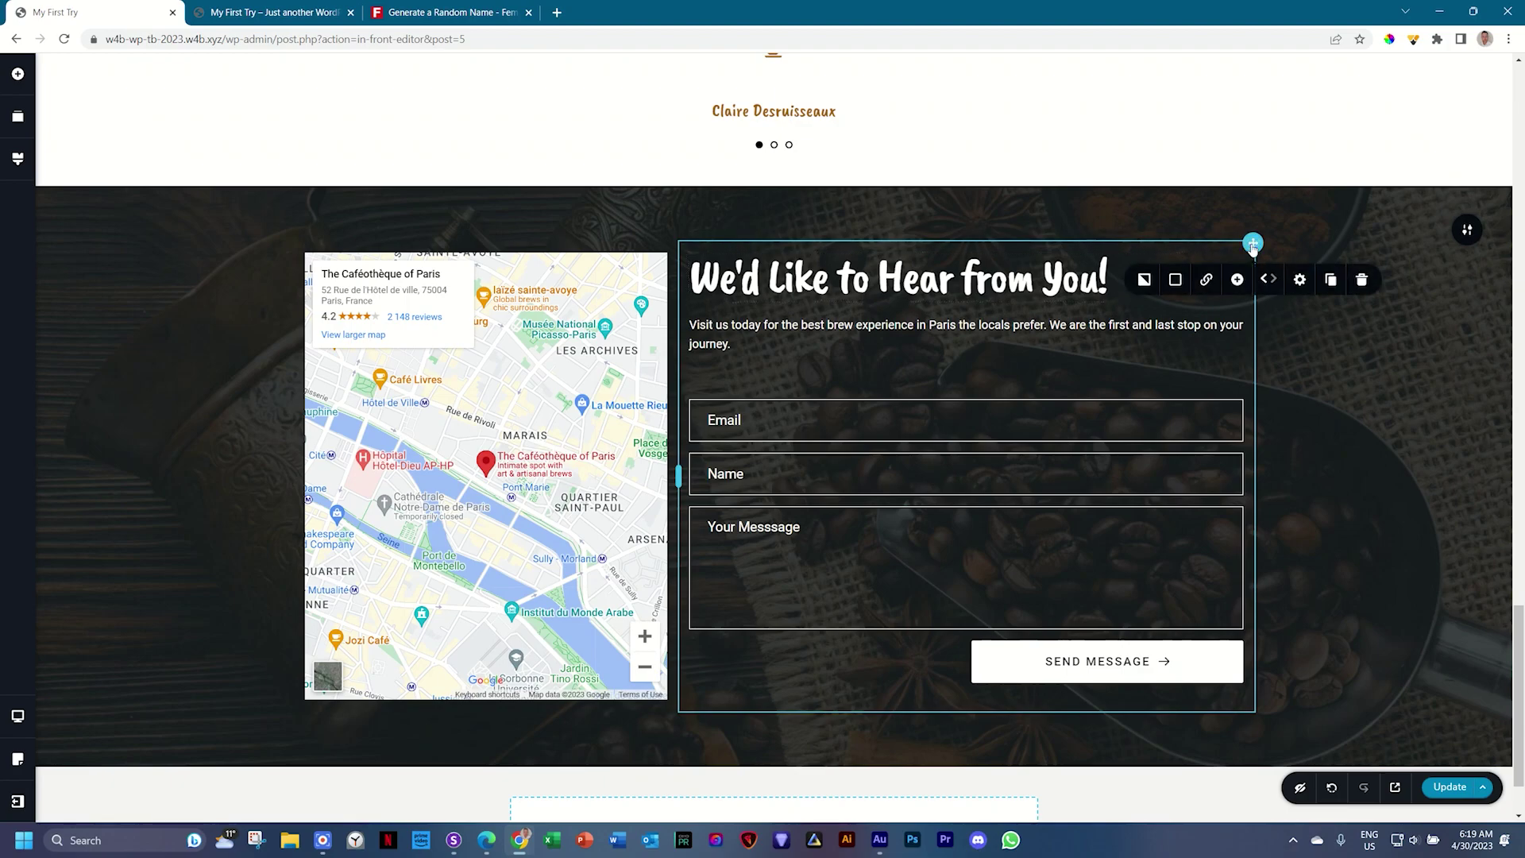
Step: Set the form column's left padding unit to percent, at 5%
{"action": "left_click", "coordinate": [1301, 283]}
{"action": "left_click", "coordinate": [1262, 435]}
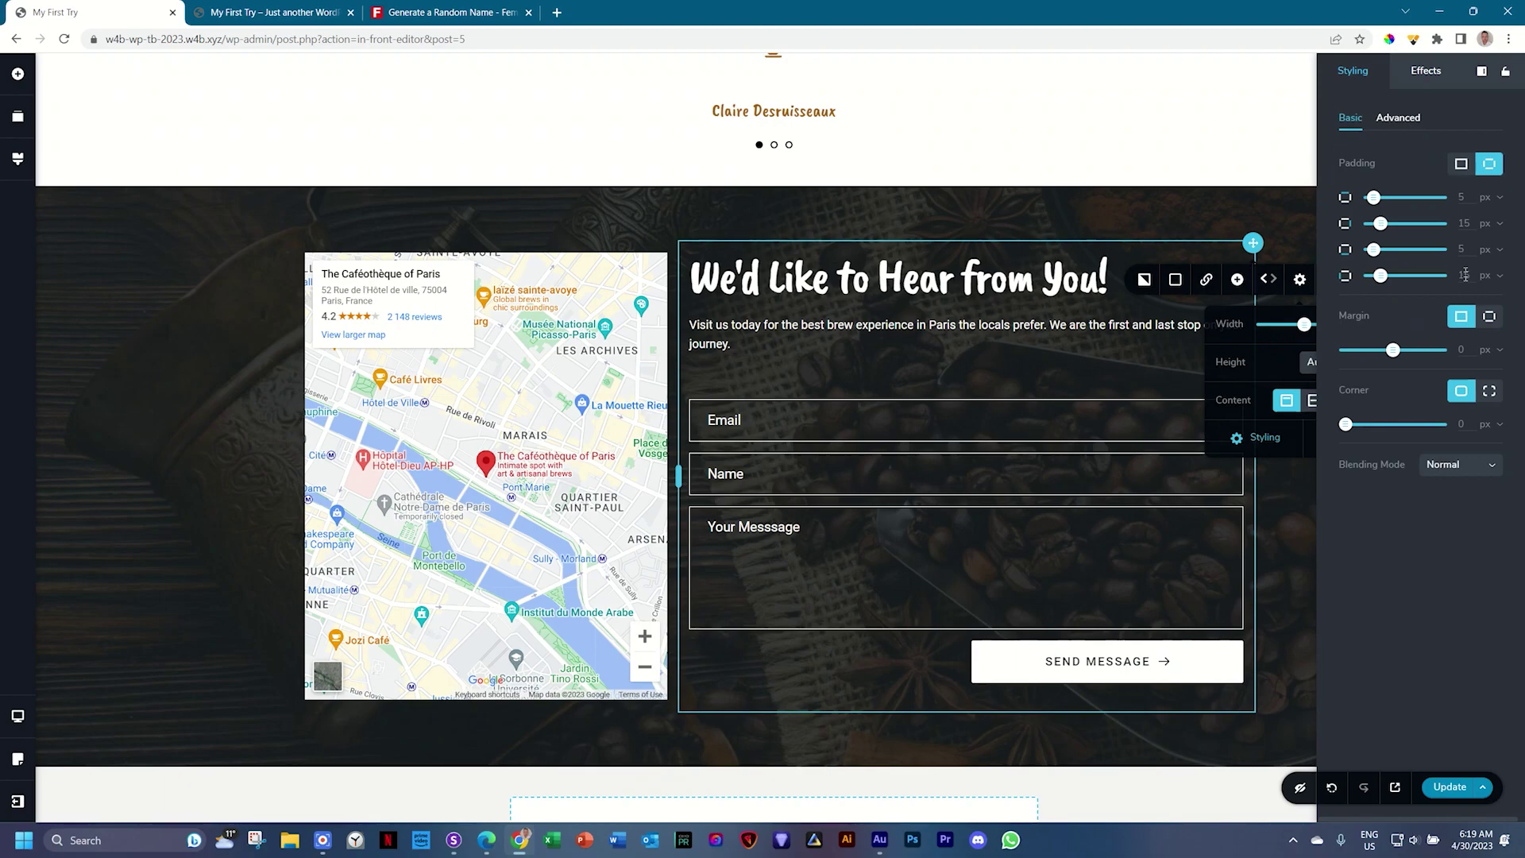
{"action": "key", "text": "ctrl+shift+d"}
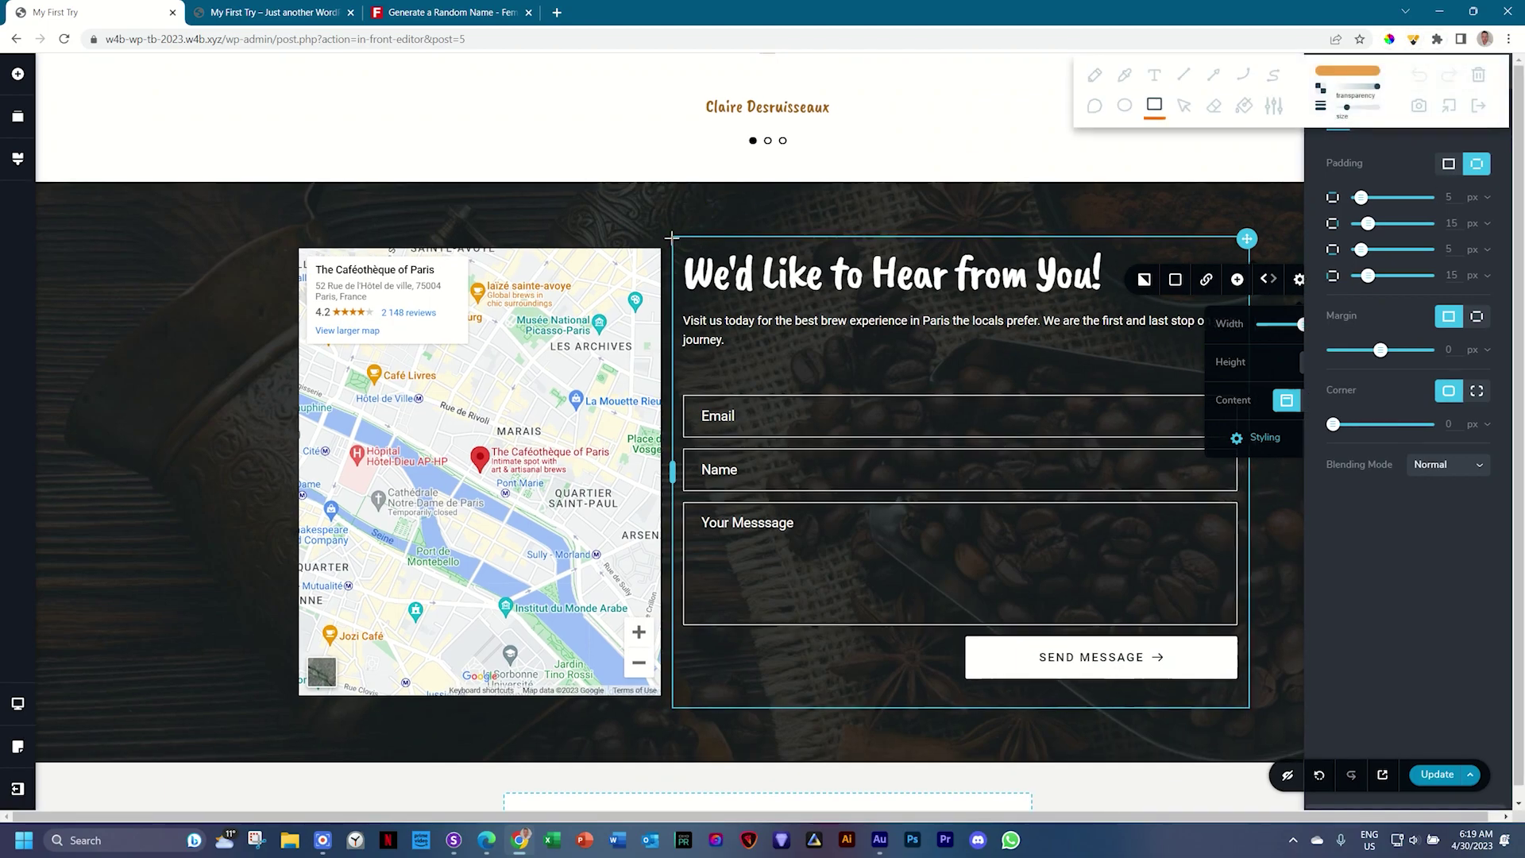
{"action": "mouse_move", "coordinate": [671, 236]}
{"action": "left_mouse_down"}
{"action": "mouse_move", "coordinate": [723, 370]}
{"action": "mouse_move", "coordinate": [731, 724]}
{"action": "left_mouse_up"}
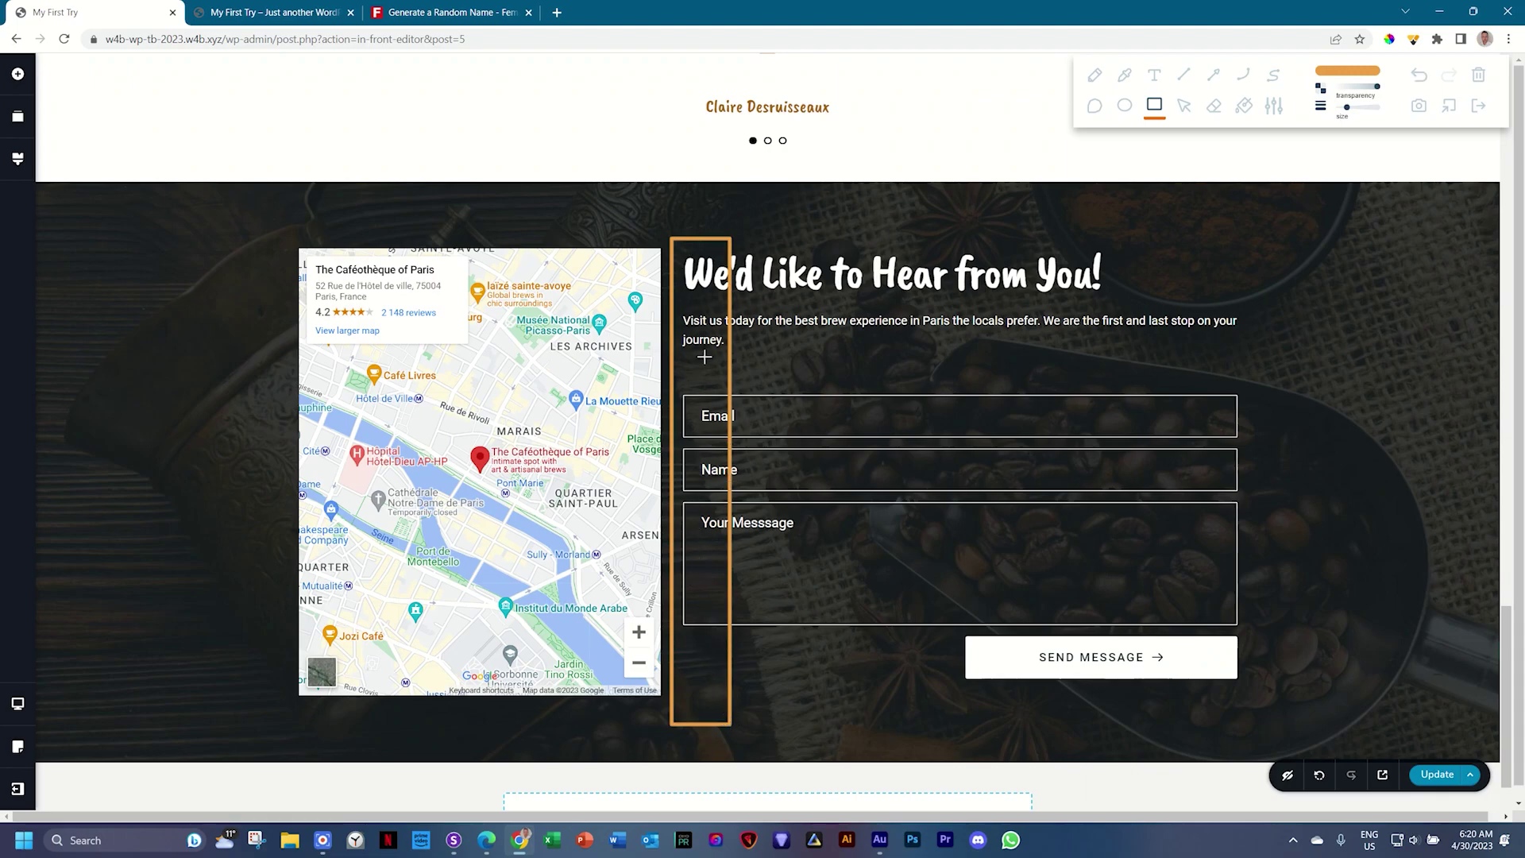
{"action": "left_click", "coordinate": [1480, 106]}
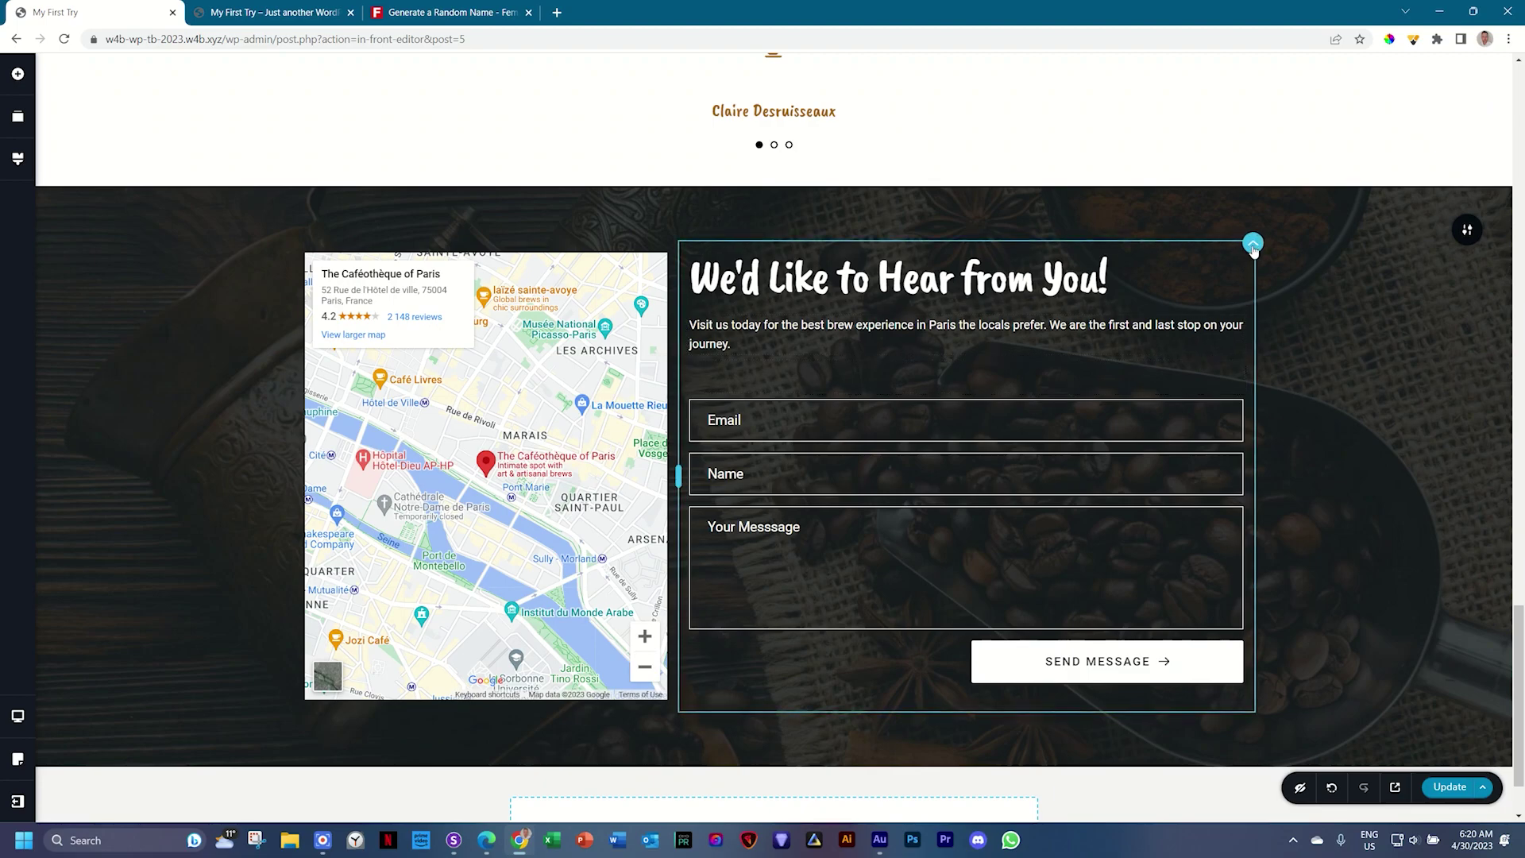
{"action": "left_click", "coordinate": [1253, 244]}
{"action": "left_click", "coordinate": [1300, 279]}
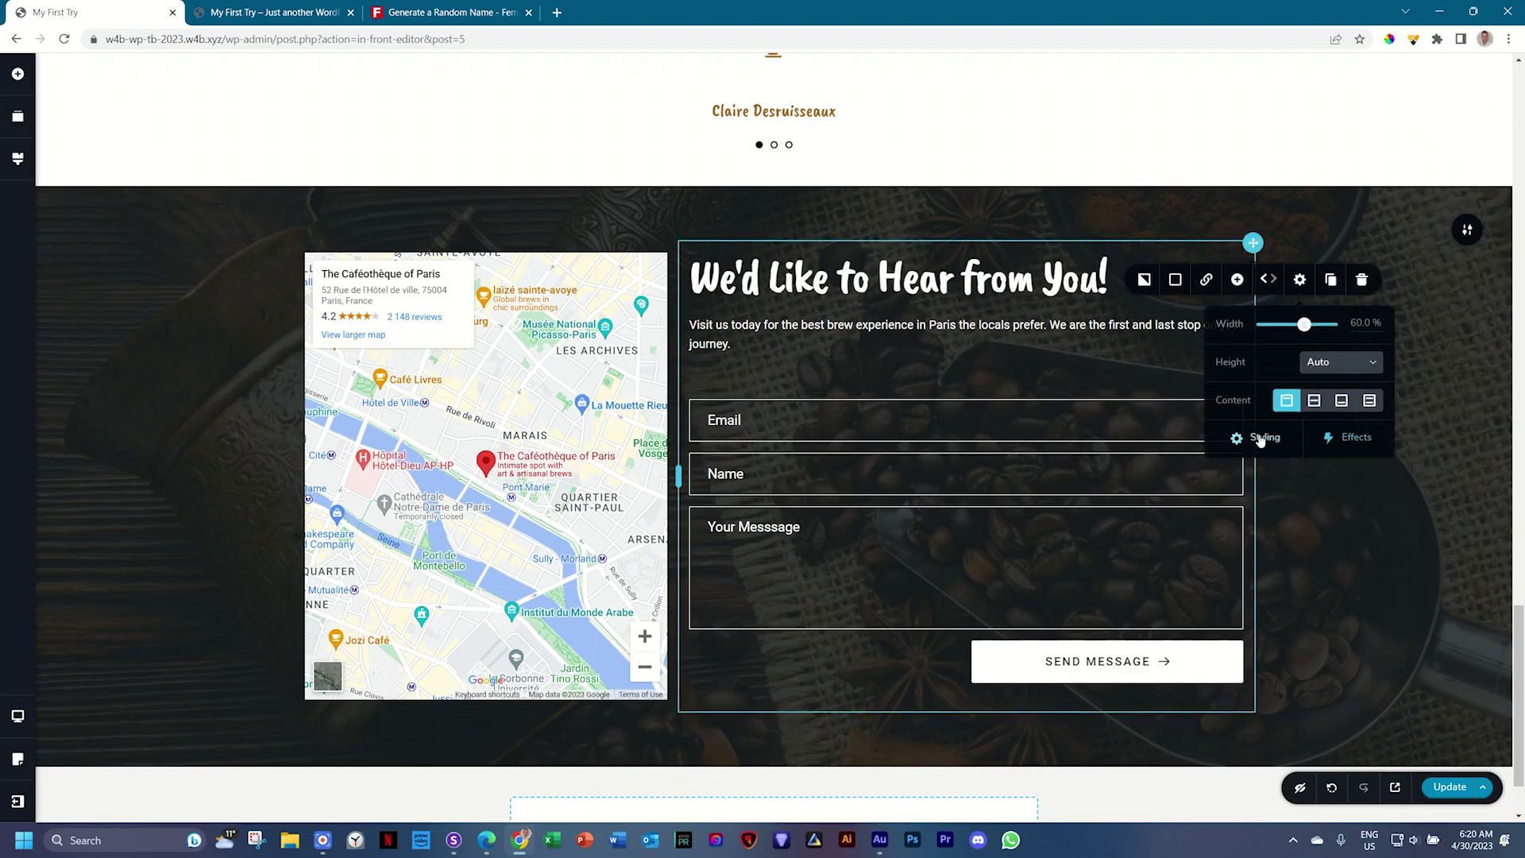
{"action": "left_click", "coordinate": [1261, 439]}
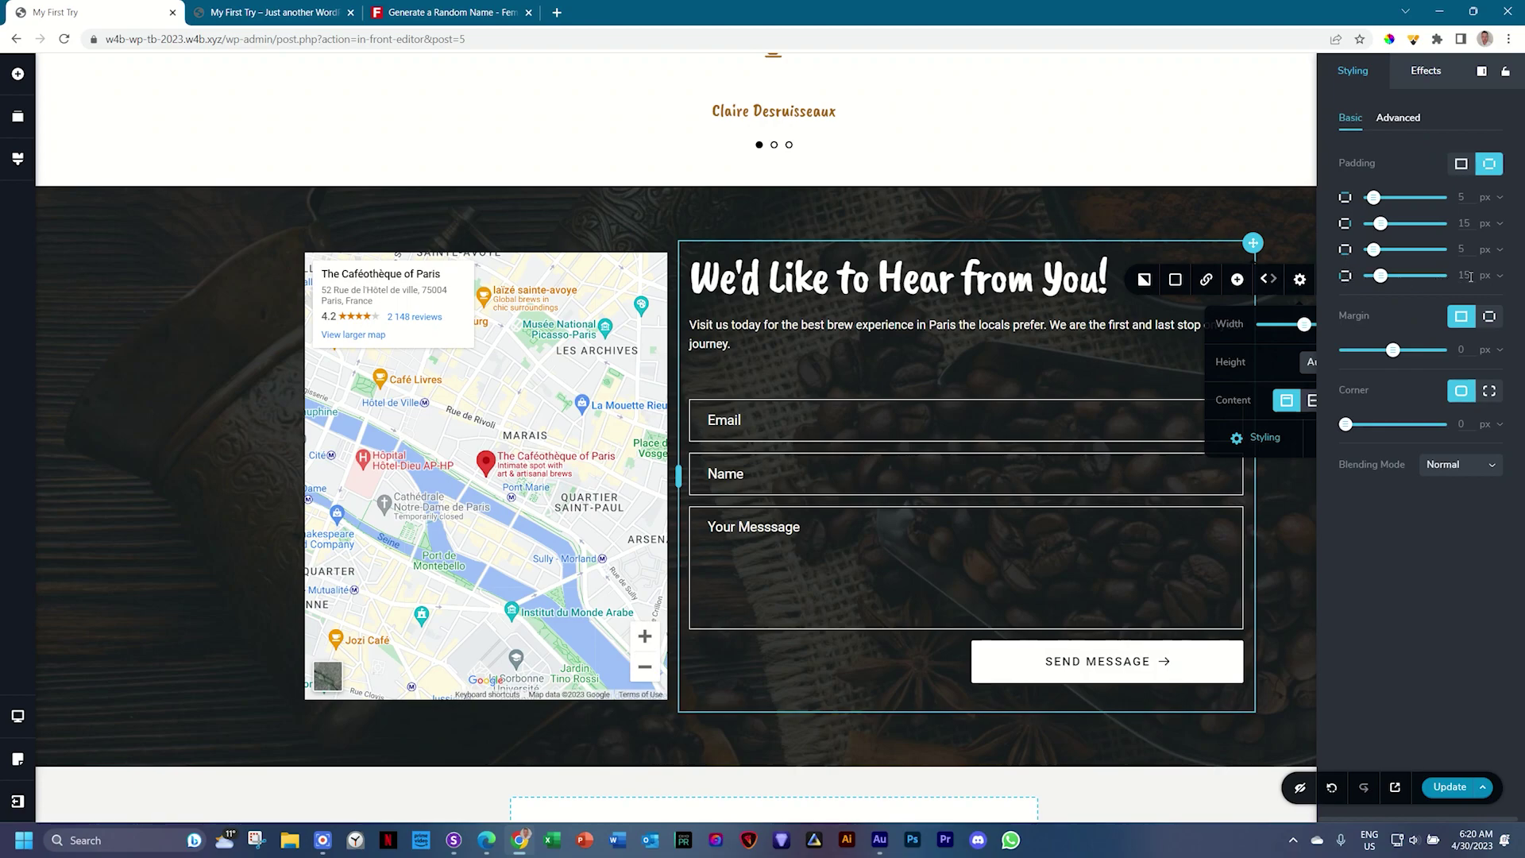
{"action": "left_click", "coordinate": [1488, 276]}
{"action": "left_click", "coordinate": [1488, 319]}
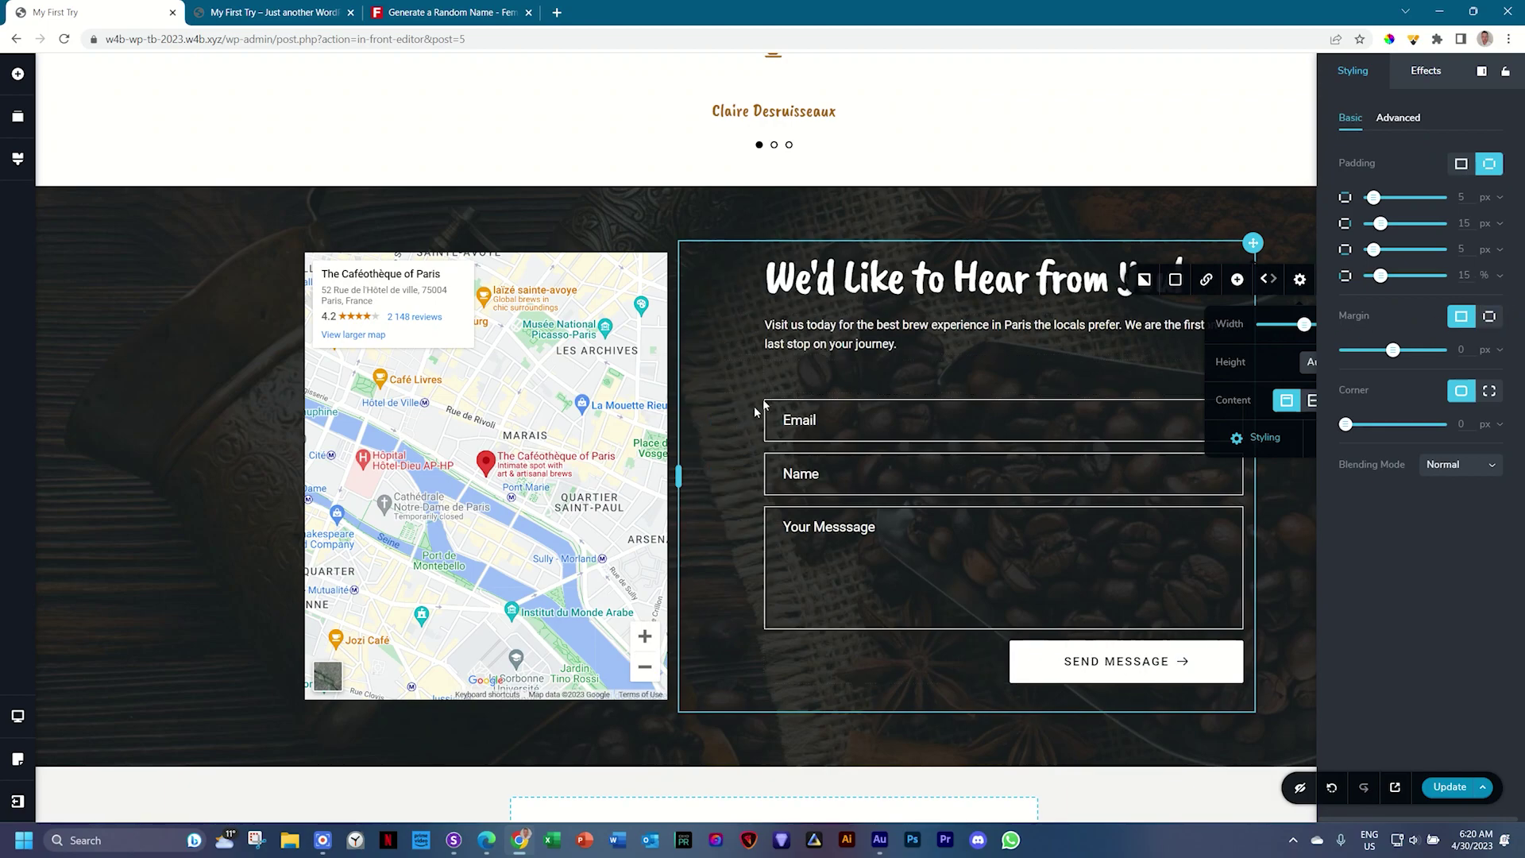
{"action": "double_click", "coordinate": [1464, 274]}
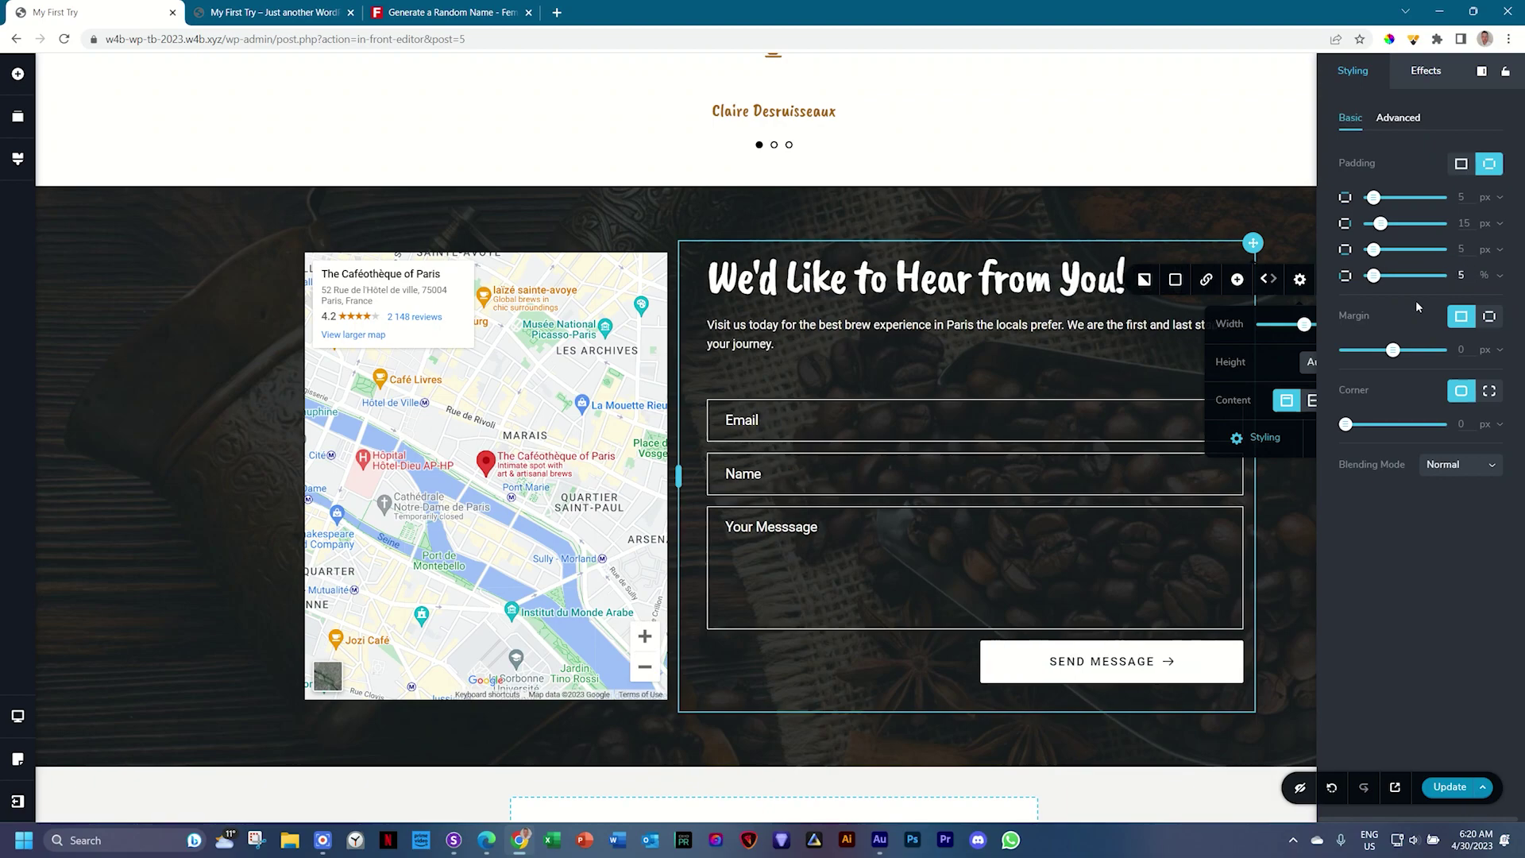
Step: Vertically centre the heading, paragraph and form within the column
{"action": "key", "text": "Escape"}
{"action": "scroll", "coordinate": [1302, 532], "scroll_direction": "down", "scroll_amount": 1}
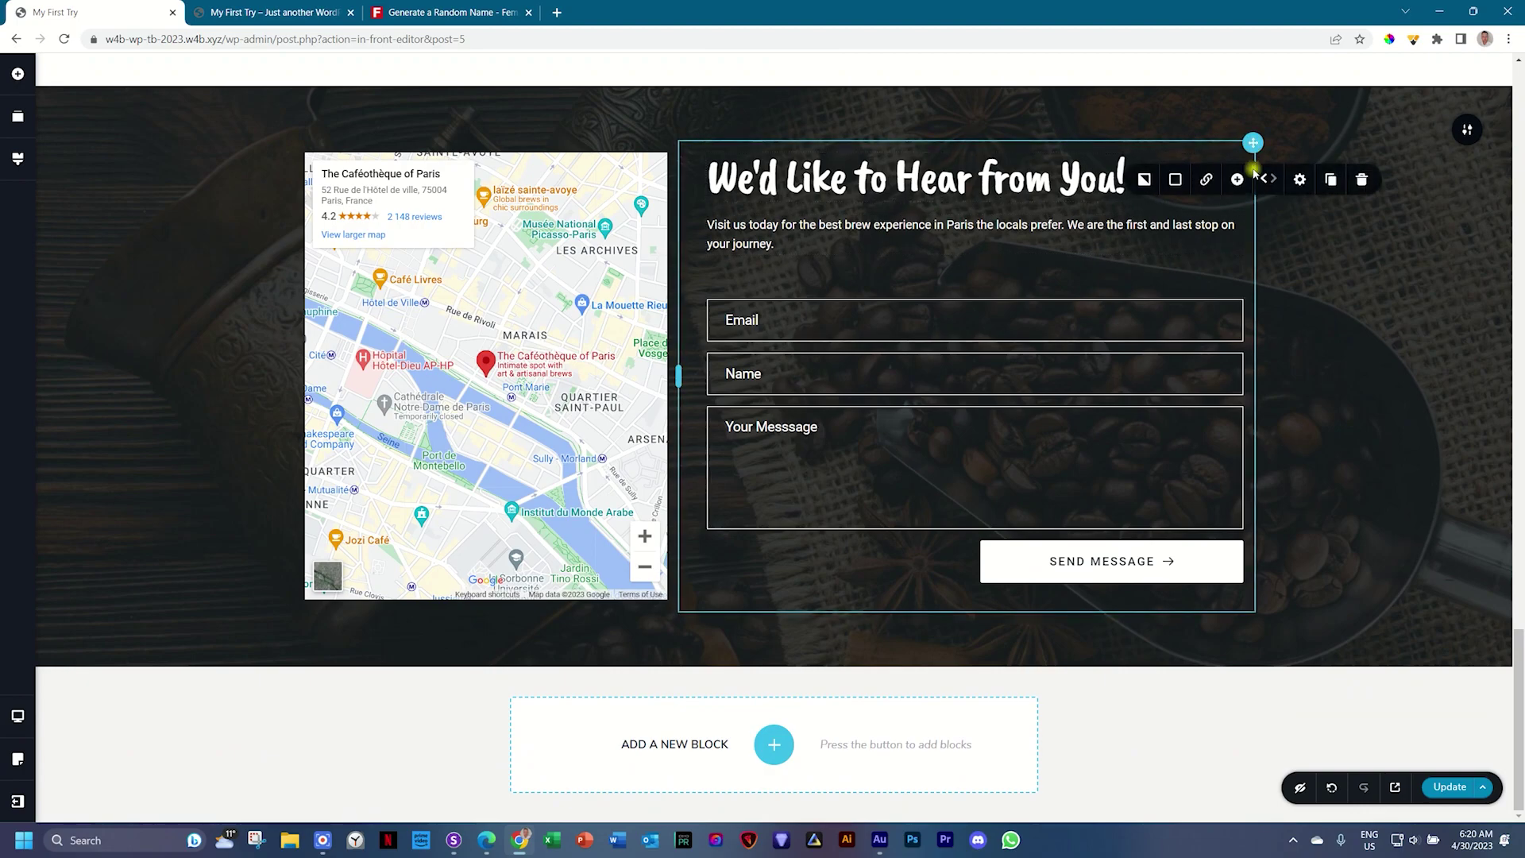
{"action": "left_click", "coordinate": [1300, 179]}
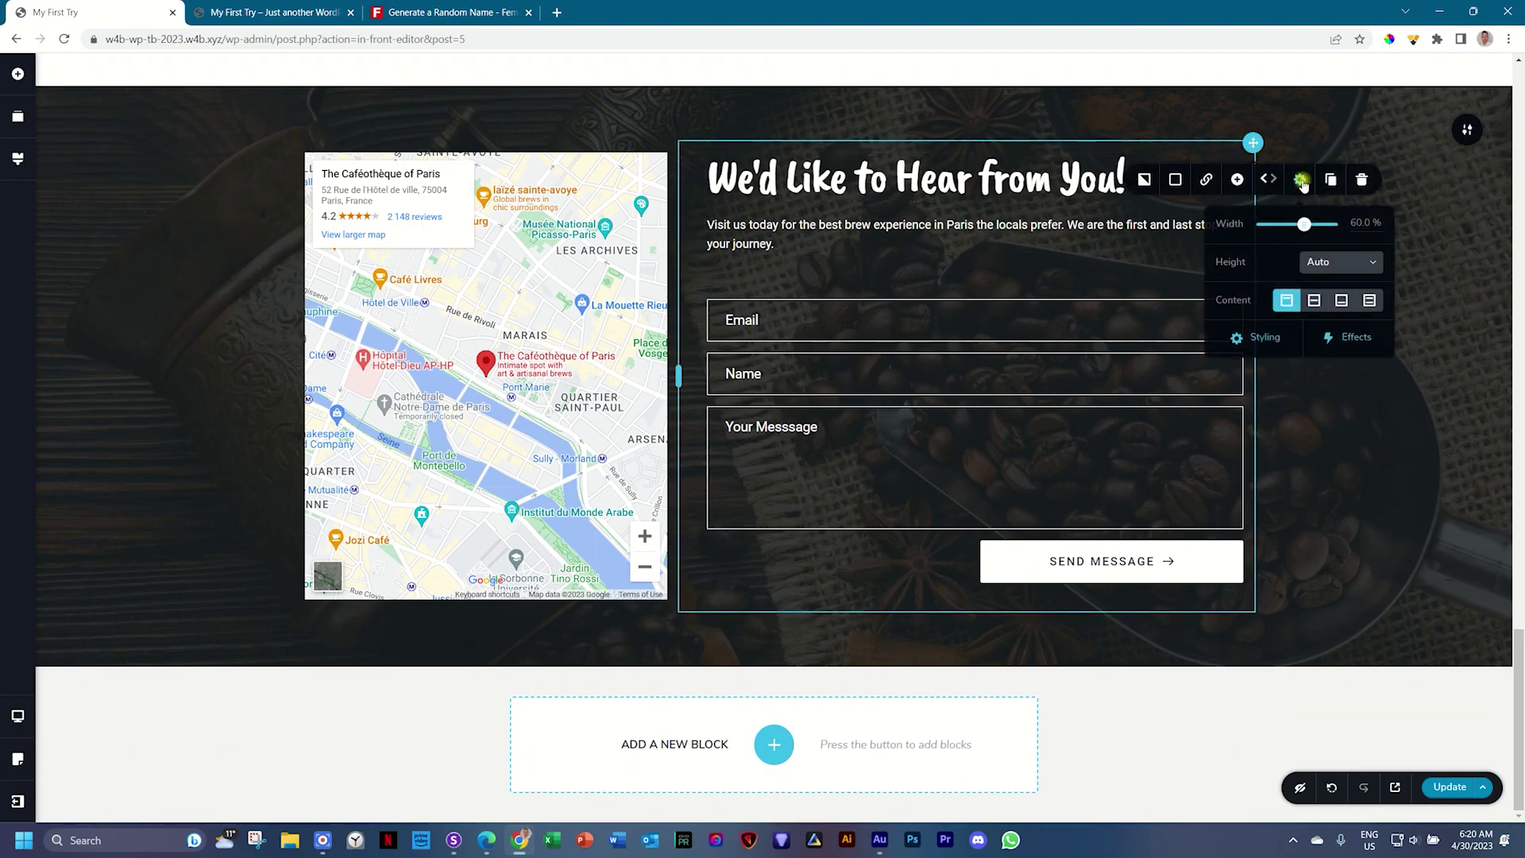
{"action": "left_click", "coordinate": [1317, 301]}
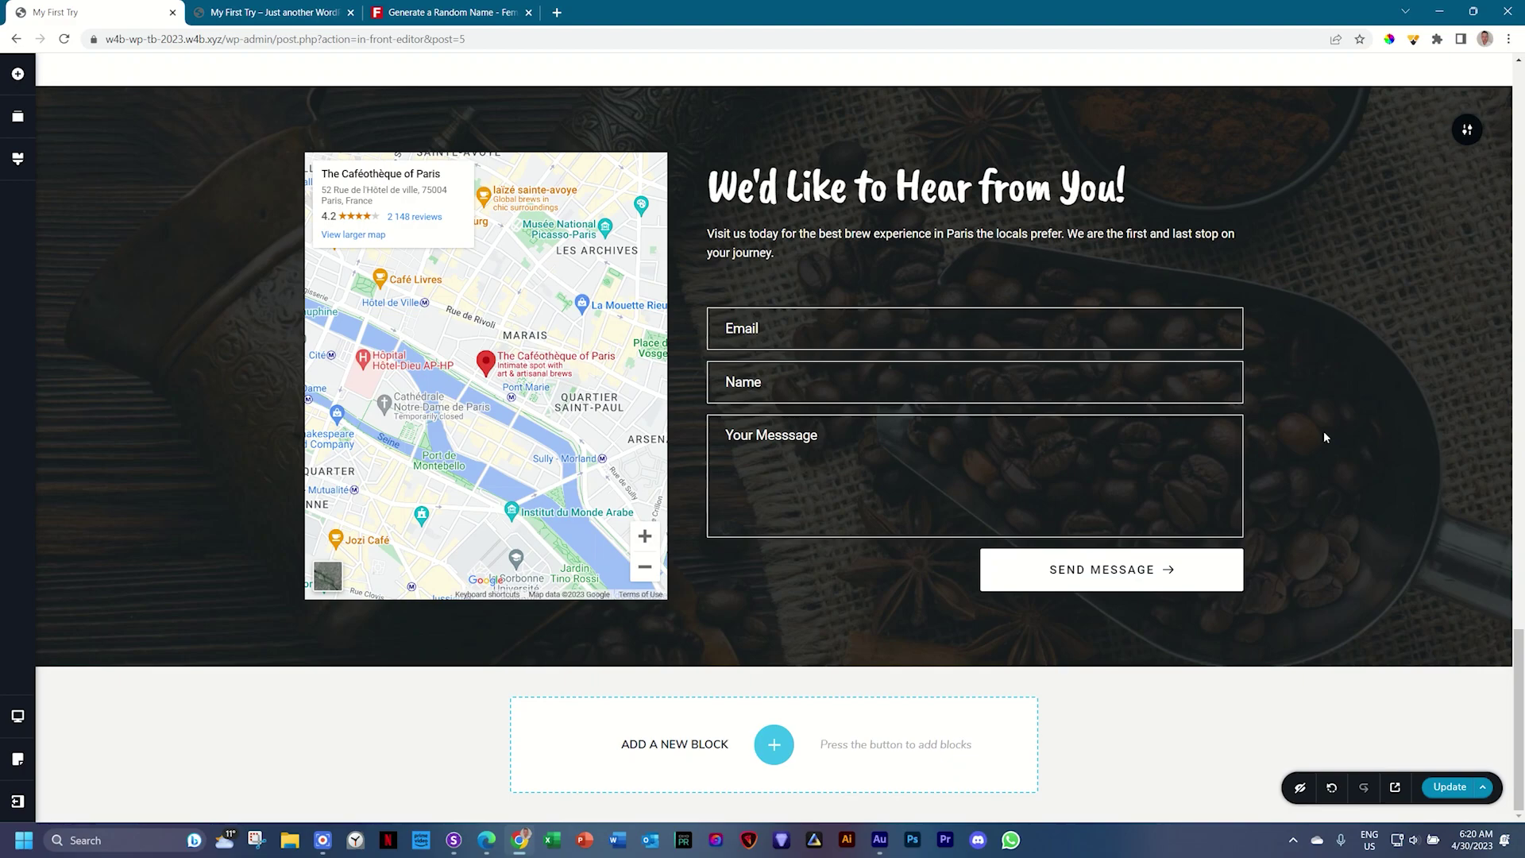
Step: In the tablet preview, shorten the spacer above the Email field
{"action": "mouse_move", "coordinate": [17, 716]}
{"action": "left_click", "coordinate": [74, 707]}
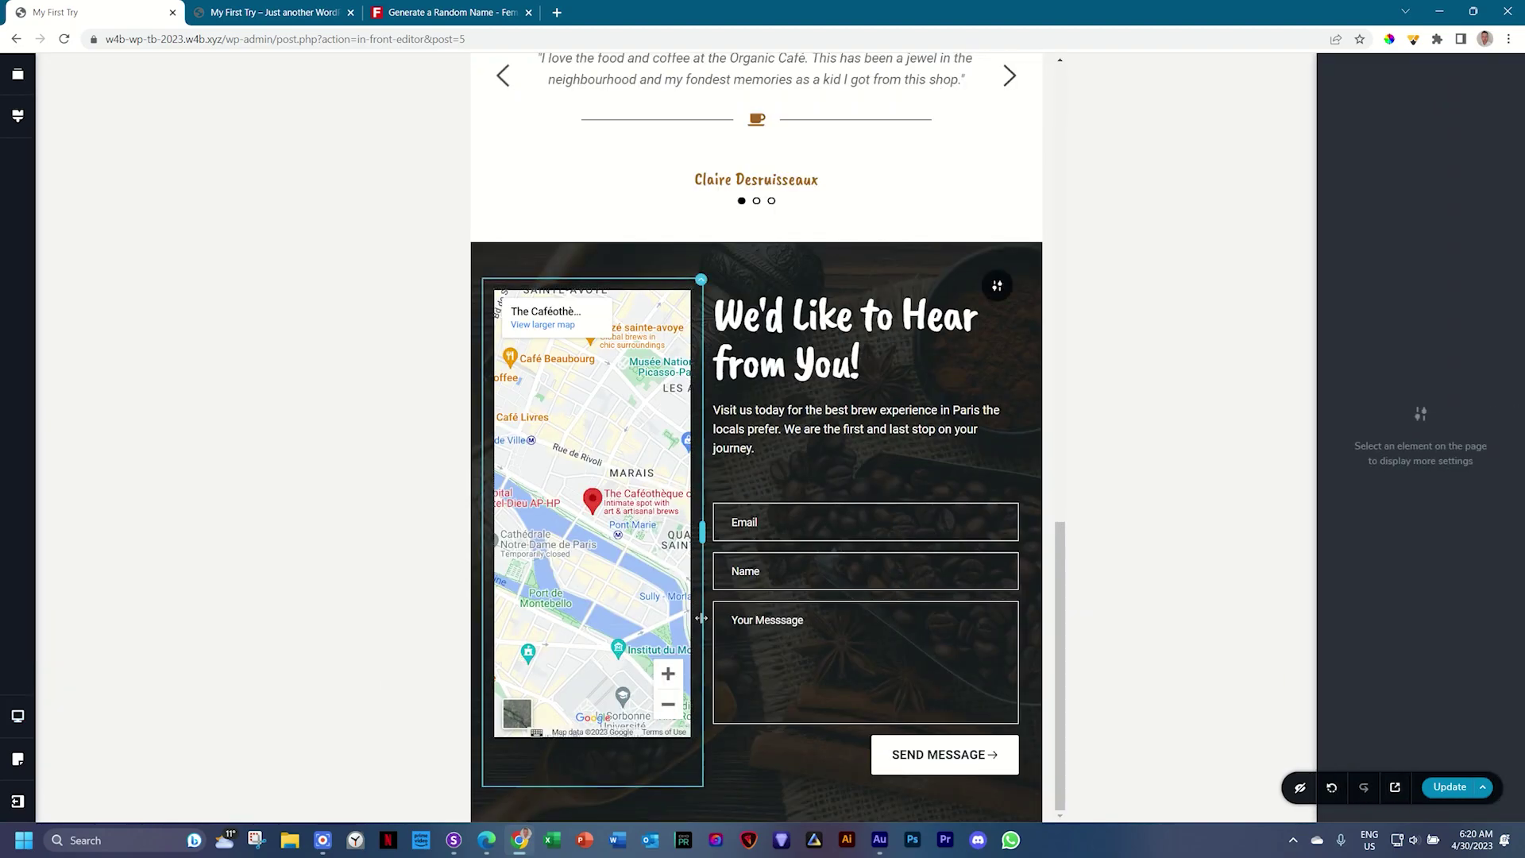
{"action": "scroll", "coordinate": [1056, 589], "scroll_direction": "up", "scroll_amount": 2}
{"action": "scroll", "coordinate": [1047, 724], "scroll_direction": "down", "scroll_amount": 2}
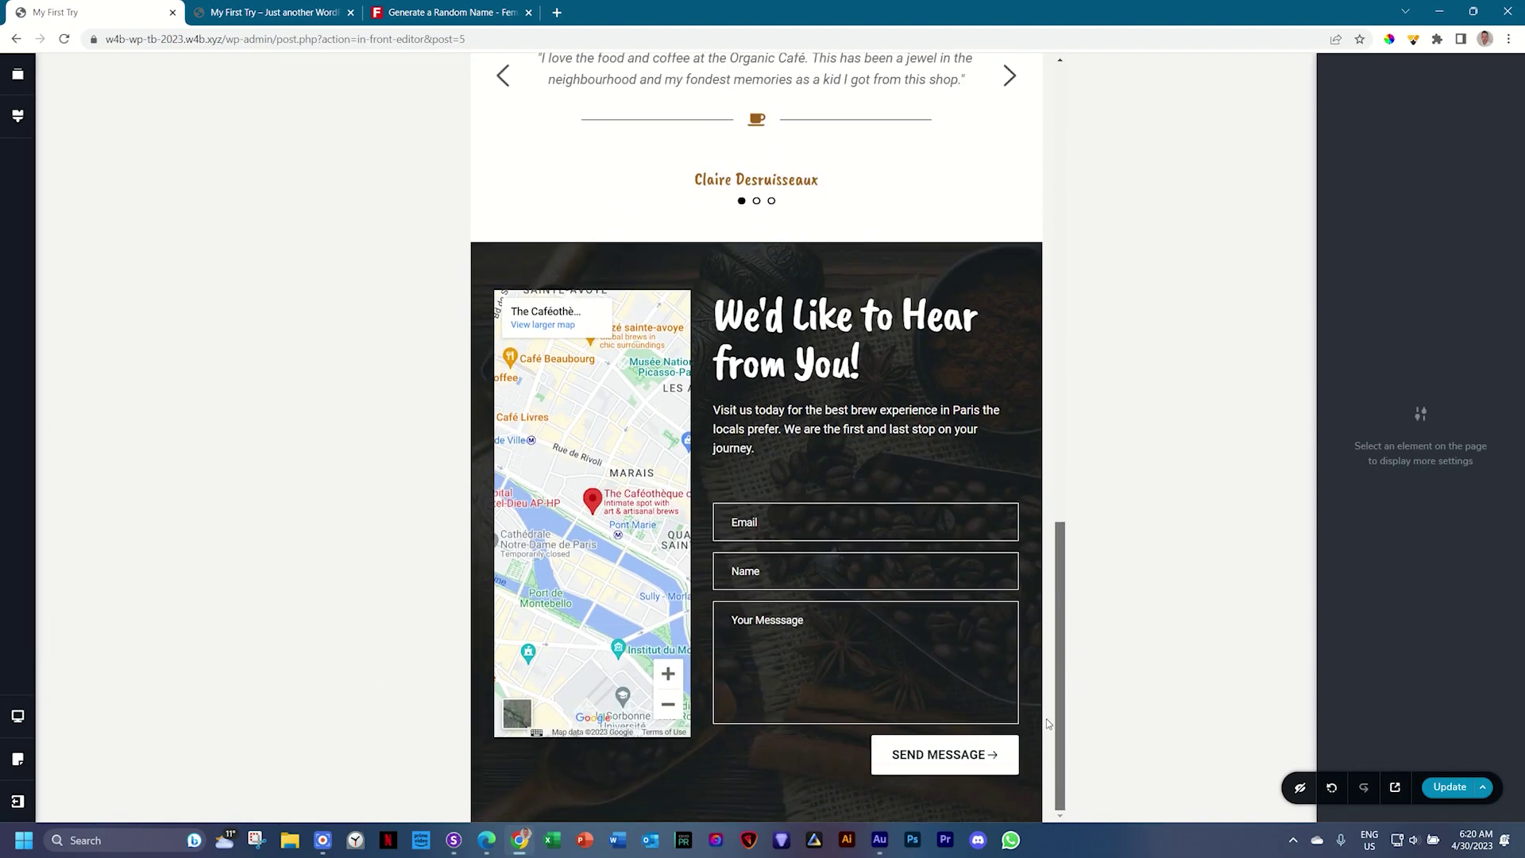
{"action": "scroll", "coordinate": [755, 790], "scroll_direction": "up", "scroll_amount": 1}
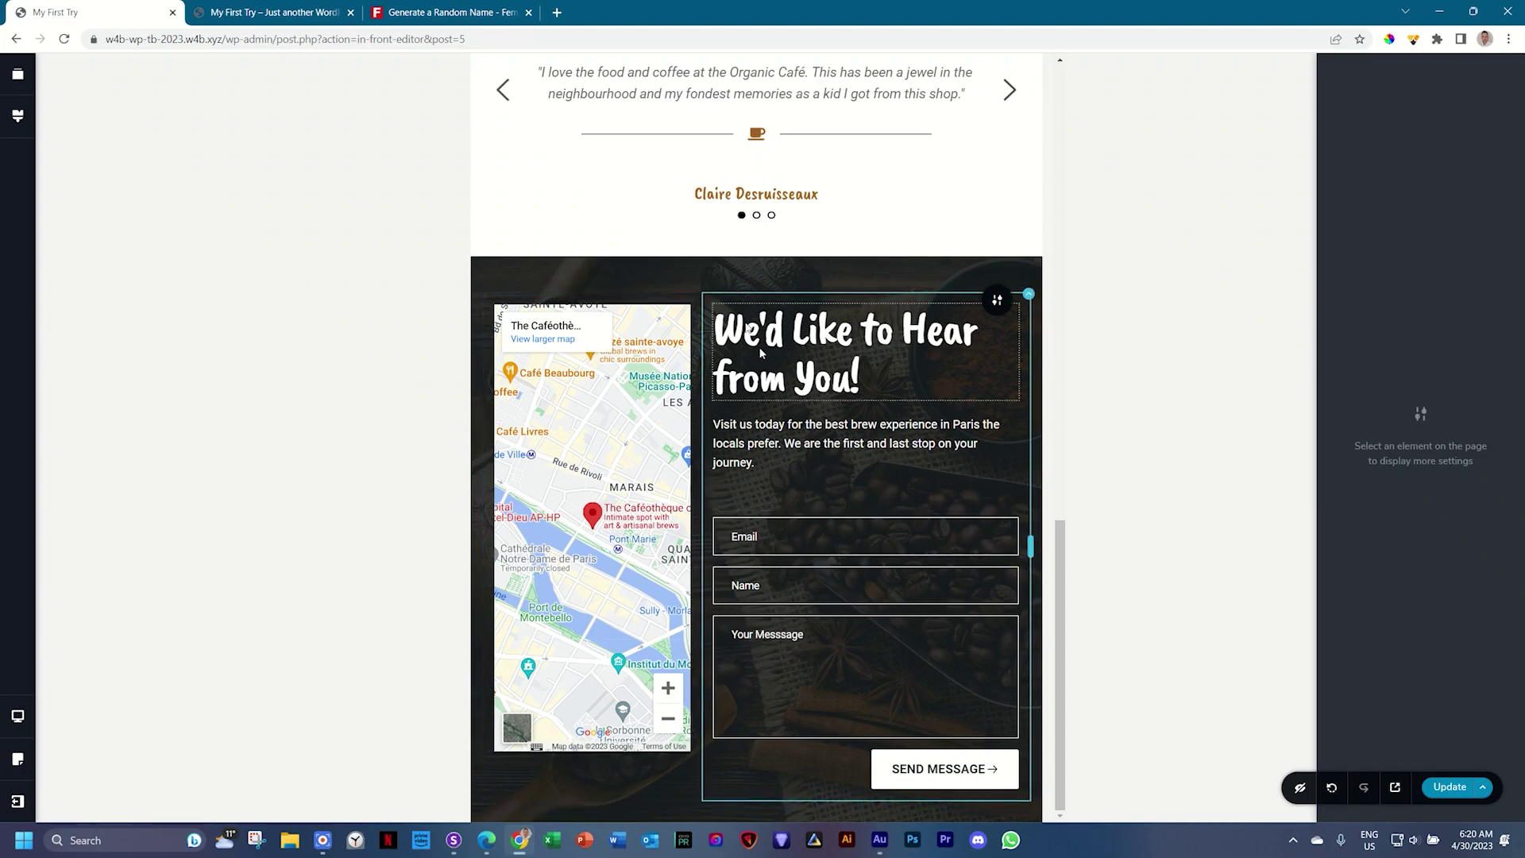
{"action": "left_click", "coordinate": [856, 507]}
{"action": "left_click_drag", "start_coordinate": [864, 509], "coordinate": [864, 496]}
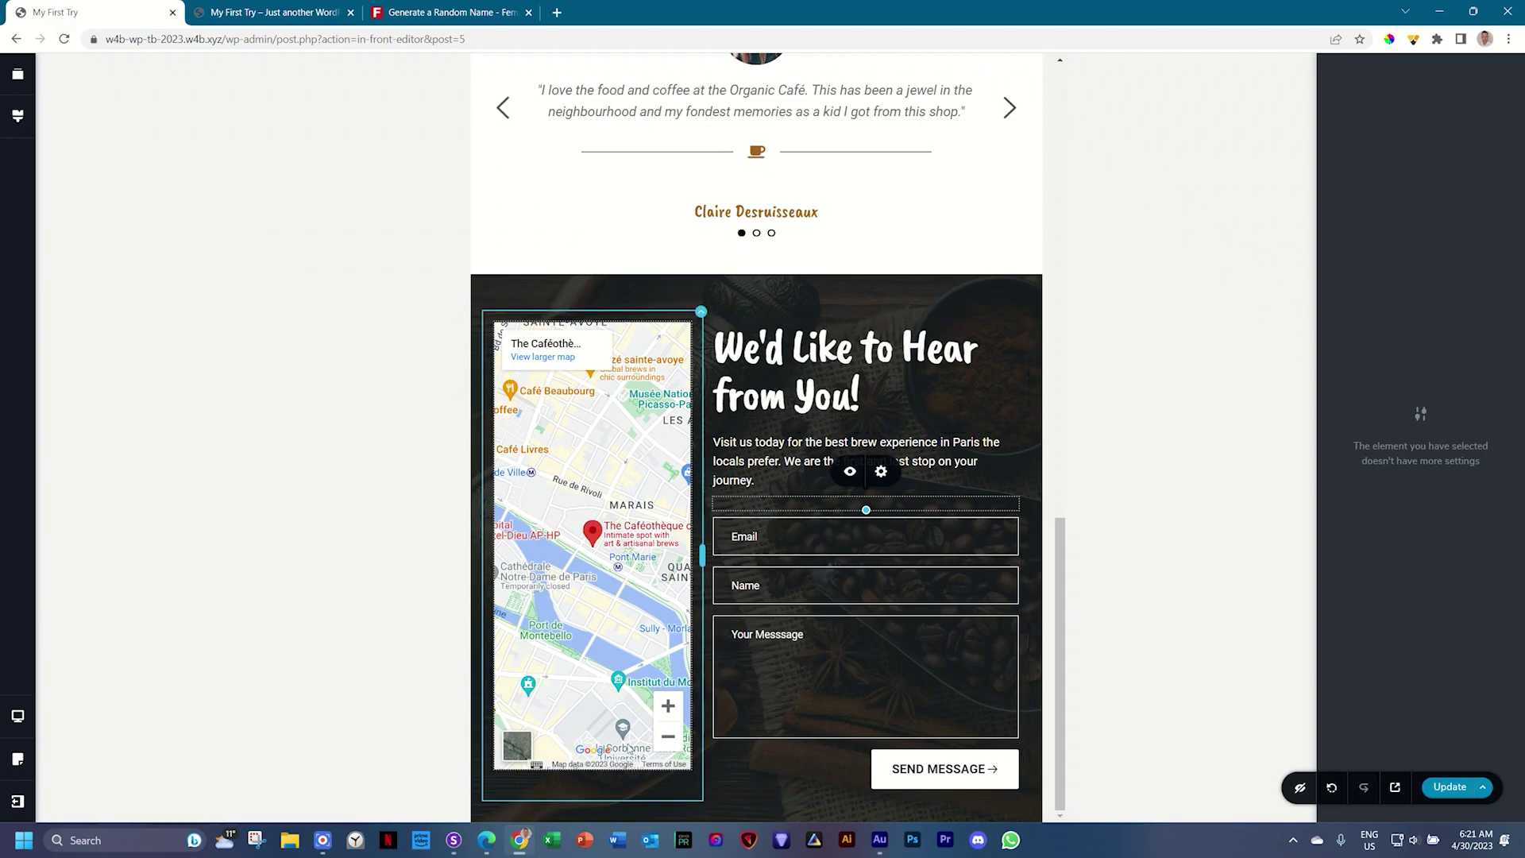
Step: Drag the map's bottom edge down so it matches the form column's height
{"action": "left_click", "coordinate": [649, 503]}
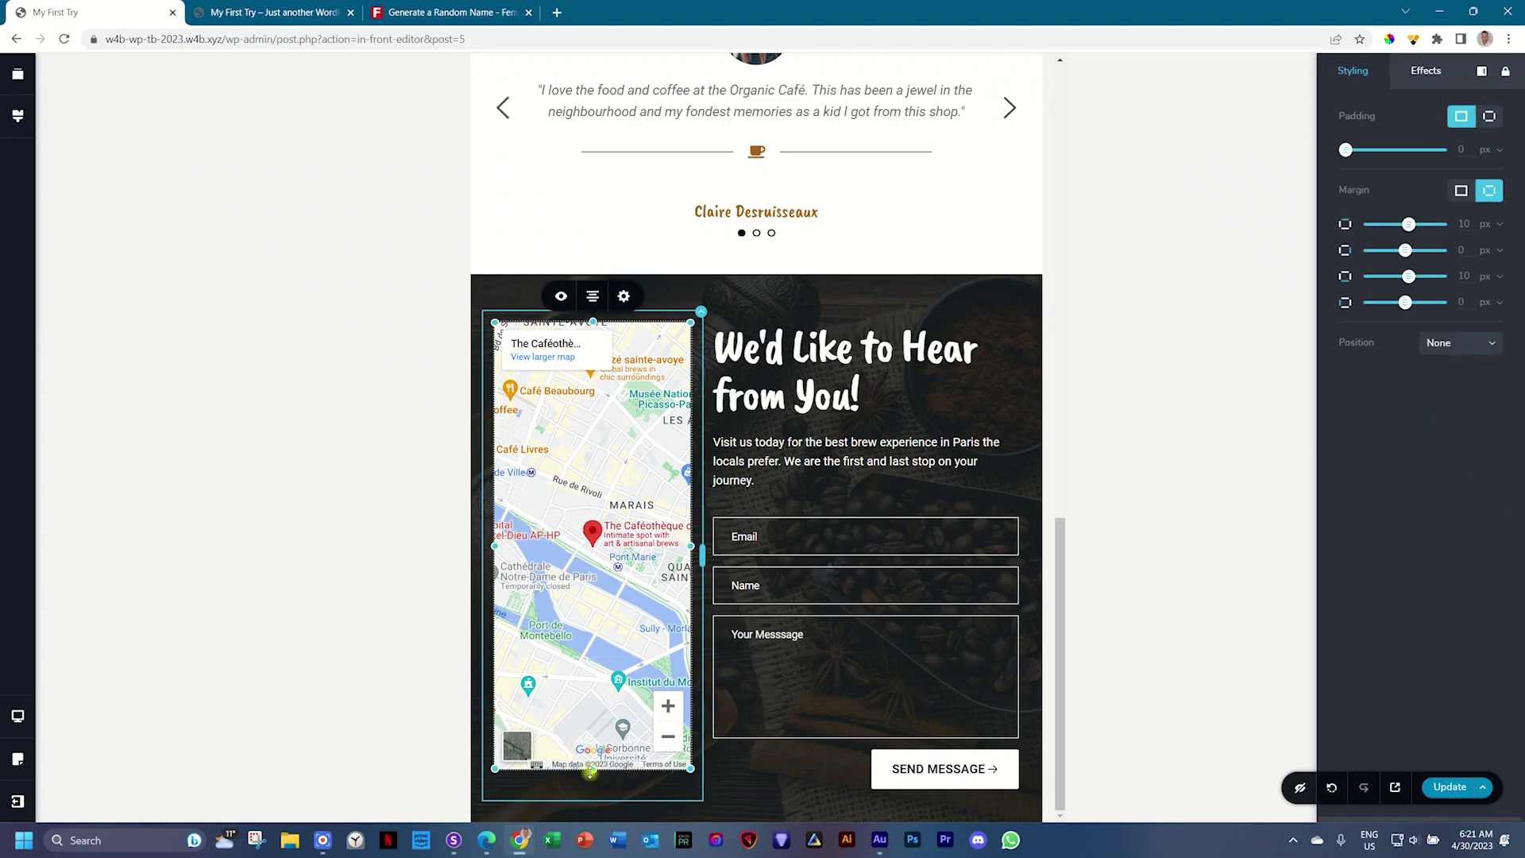
{"action": "left_click_drag", "start_coordinate": [589, 773], "coordinate": [590, 815]}
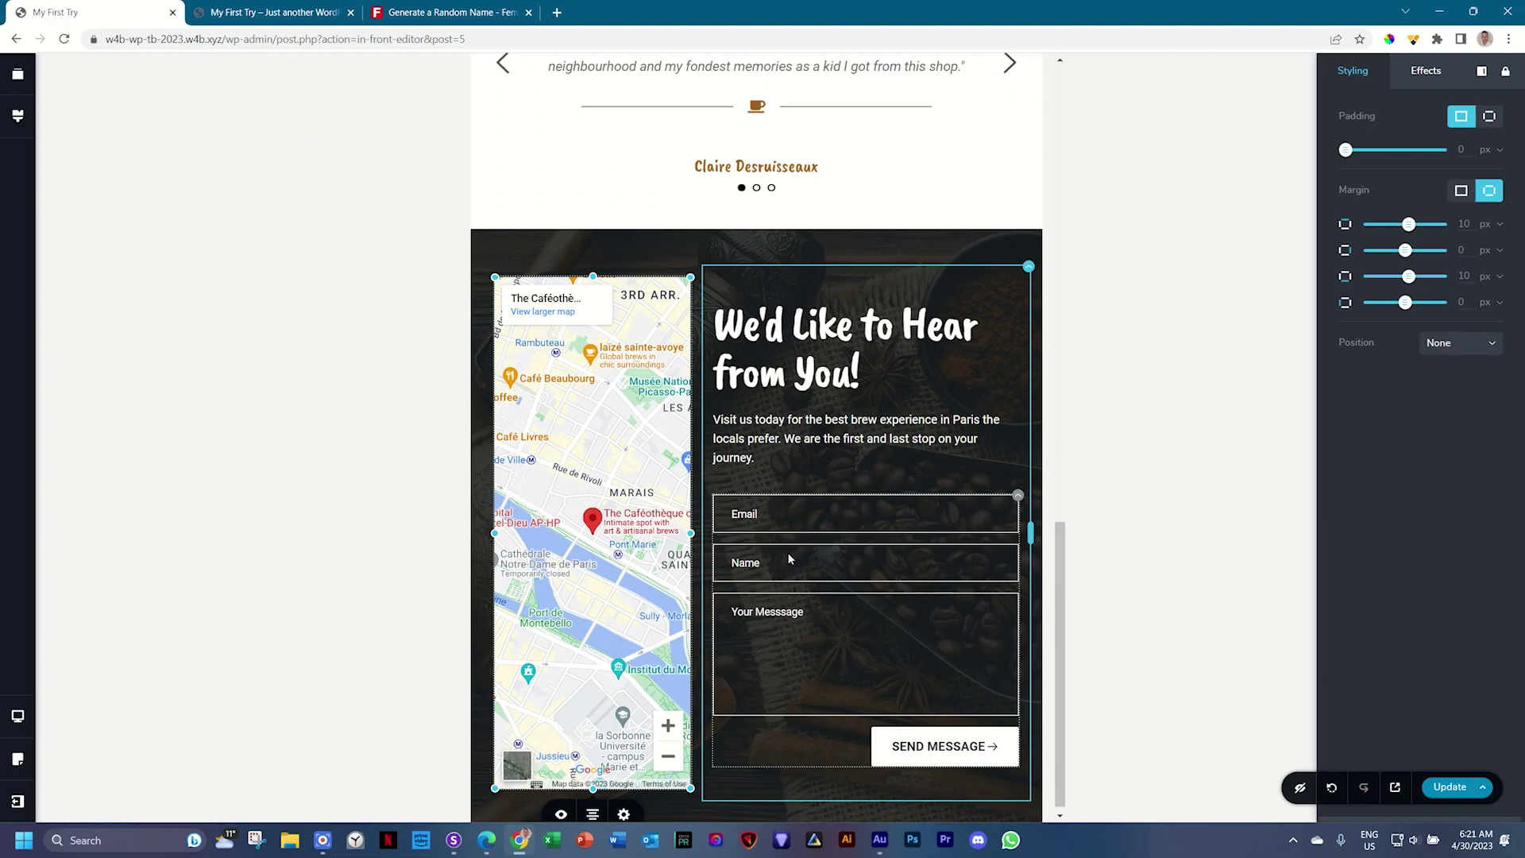
{"action": "left_click", "coordinate": [12, 719]}
Step: In the mobile view, reverse the map row's columns so the form comes first
{"action": "left_click", "coordinate": [119, 755]}
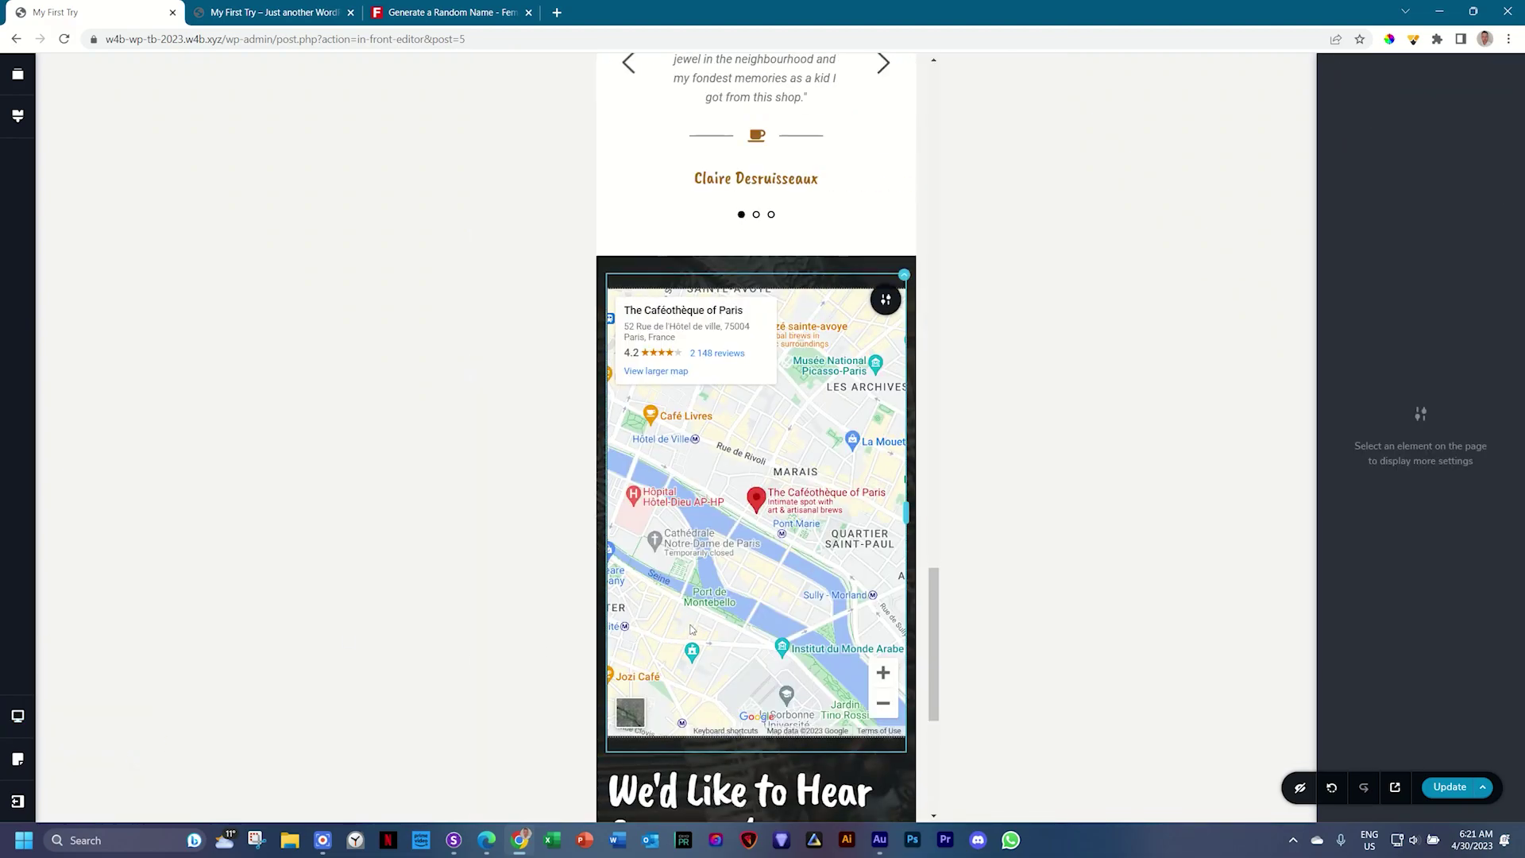
{"action": "scroll", "coordinate": [690, 629], "scroll_direction": "down", "scroll_amount": 5}
{"action": "scroll", "coordinate": [695, 634], "scroll_direction": "up", "scroll_amount": 5}
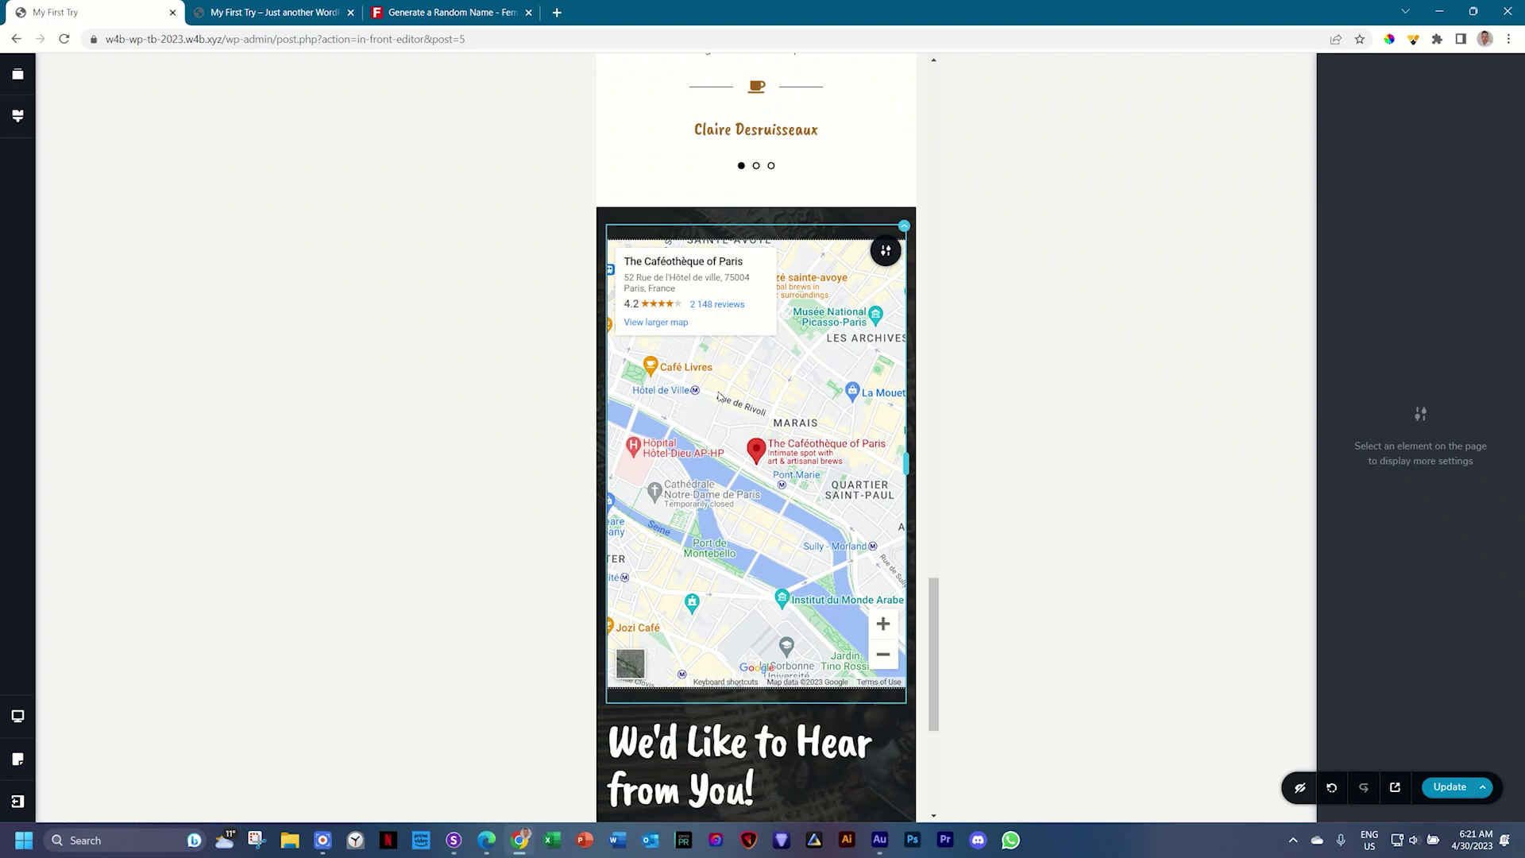
{"action": "scroll", "coordinate": [719, 397], "scroll_direction": "down", "scroll_amount": 5}
{"action": "scroll", "coordinate": [720, 401], "scroll_direction": "up", "scroll_amount": 6}
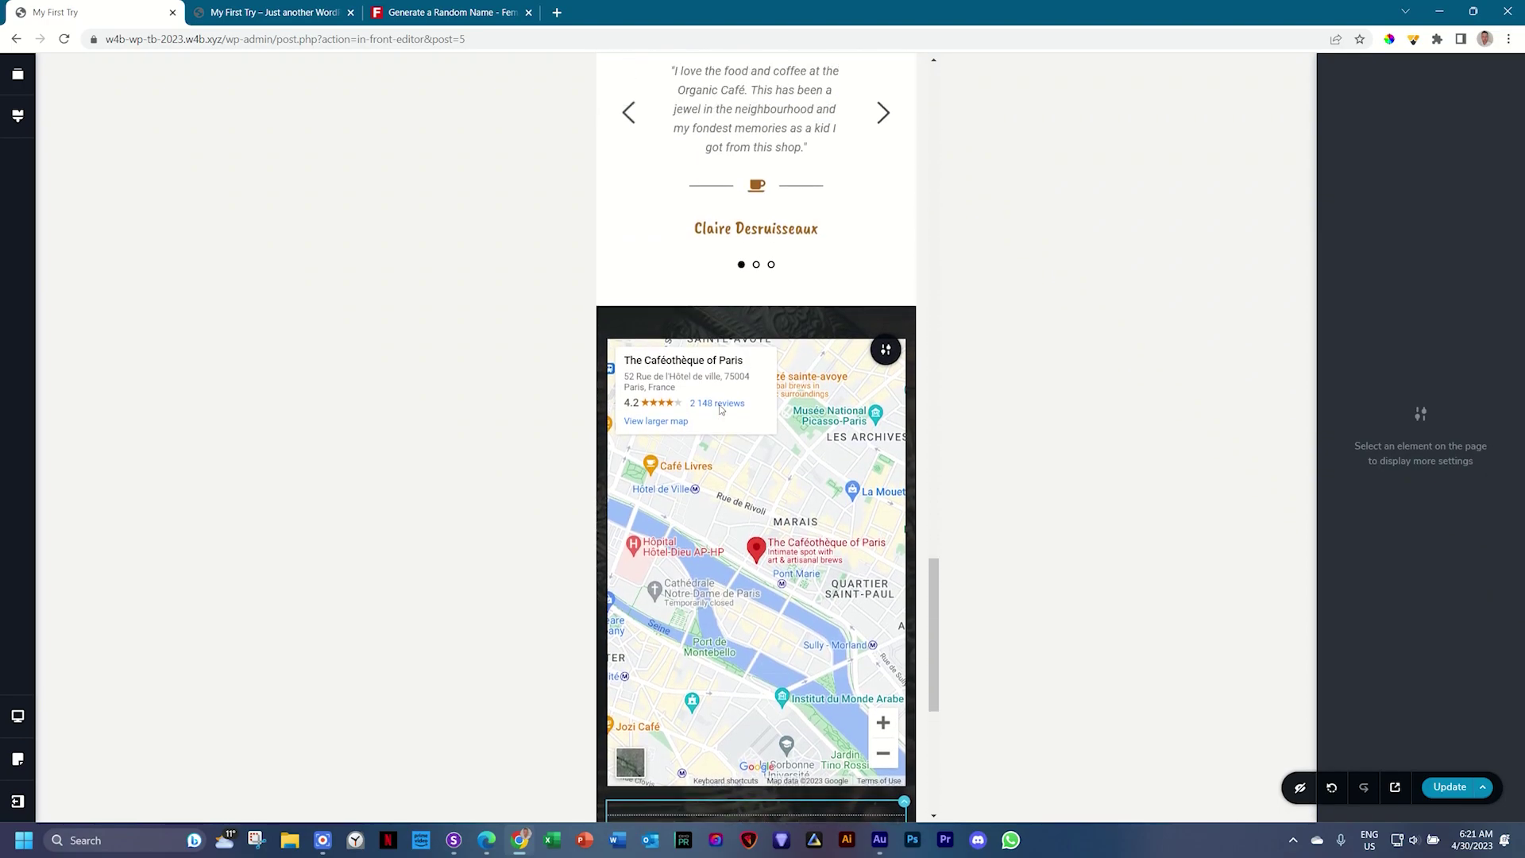
{"action": "left_click", "coordinate": [903, 327]}
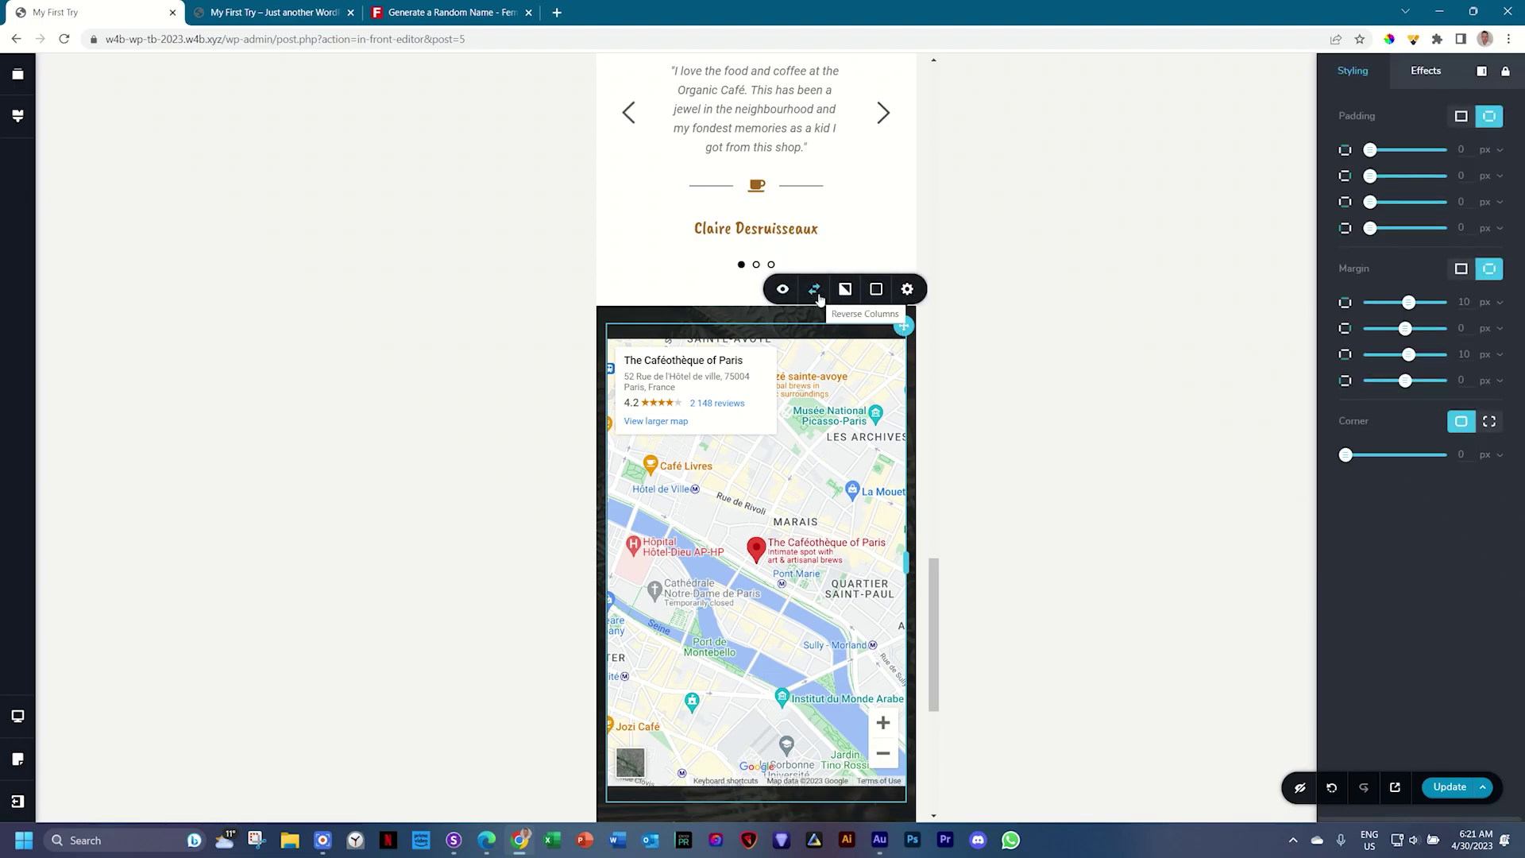
{"action": "left_click", "coordinate": [818, 295]}
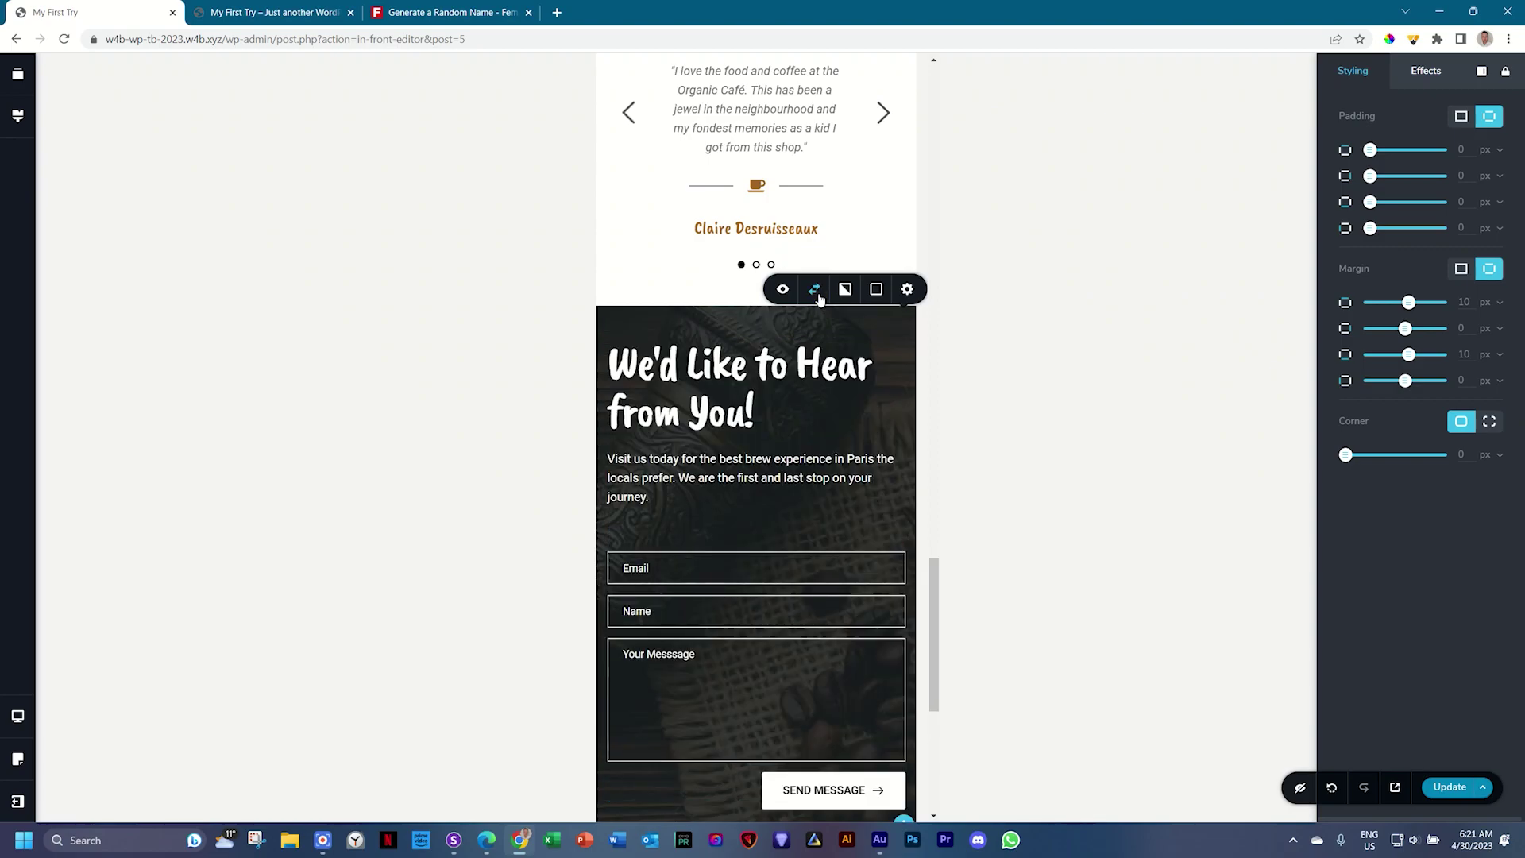
Step: Shorten the spacer above the Email field in the mobile layout
{"action": "scroll", "coordinate": [823, 379], "scroll_direction": "down", "scroll_amount": 5}
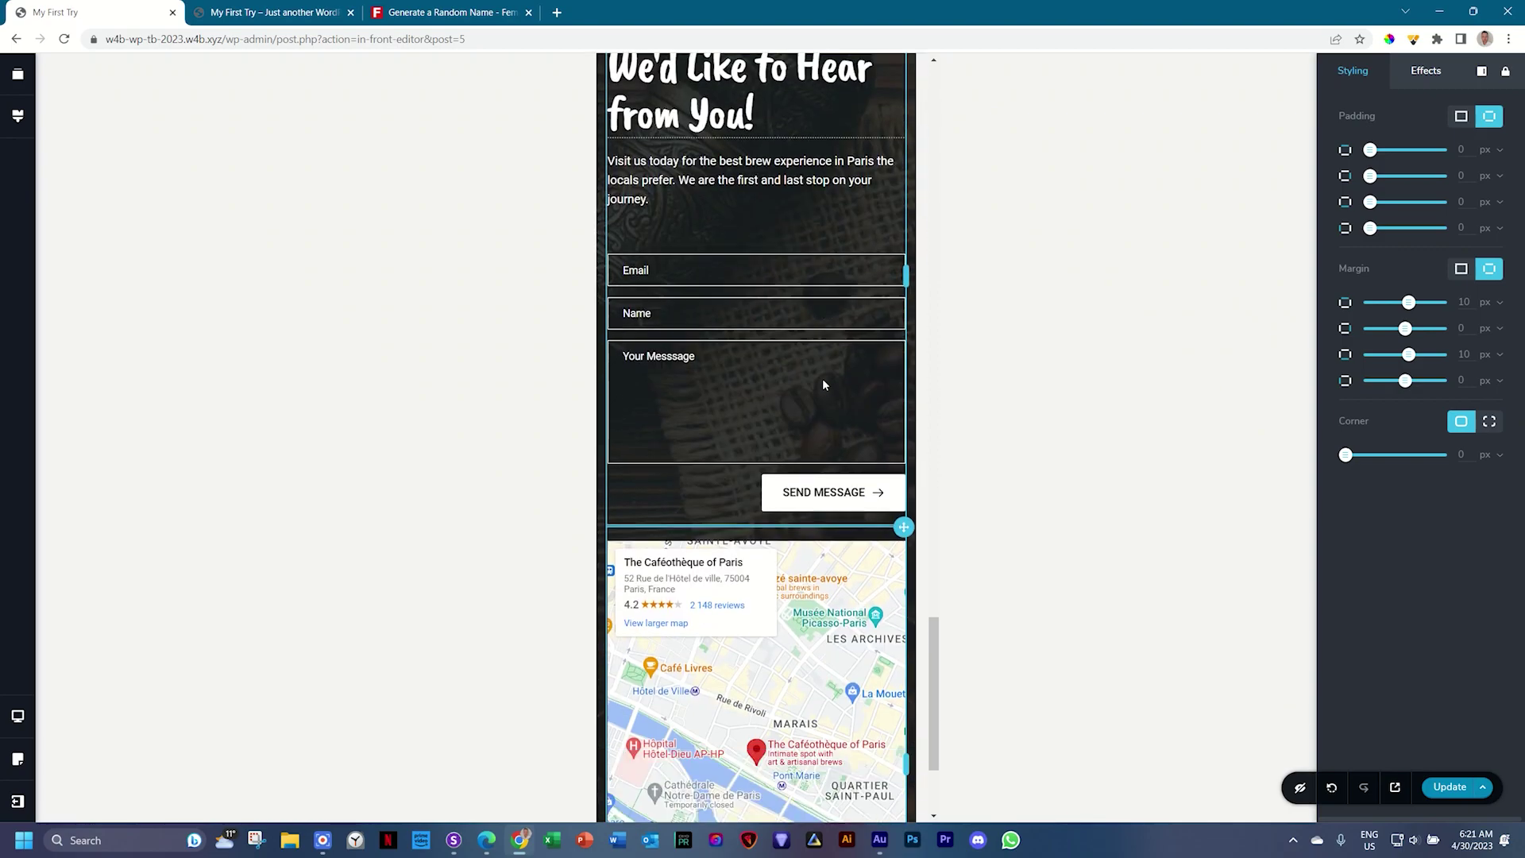
{"action": "scroll", "coordinate": [837, 342], "scroll_direction": "down", "scroll_amount": 1}
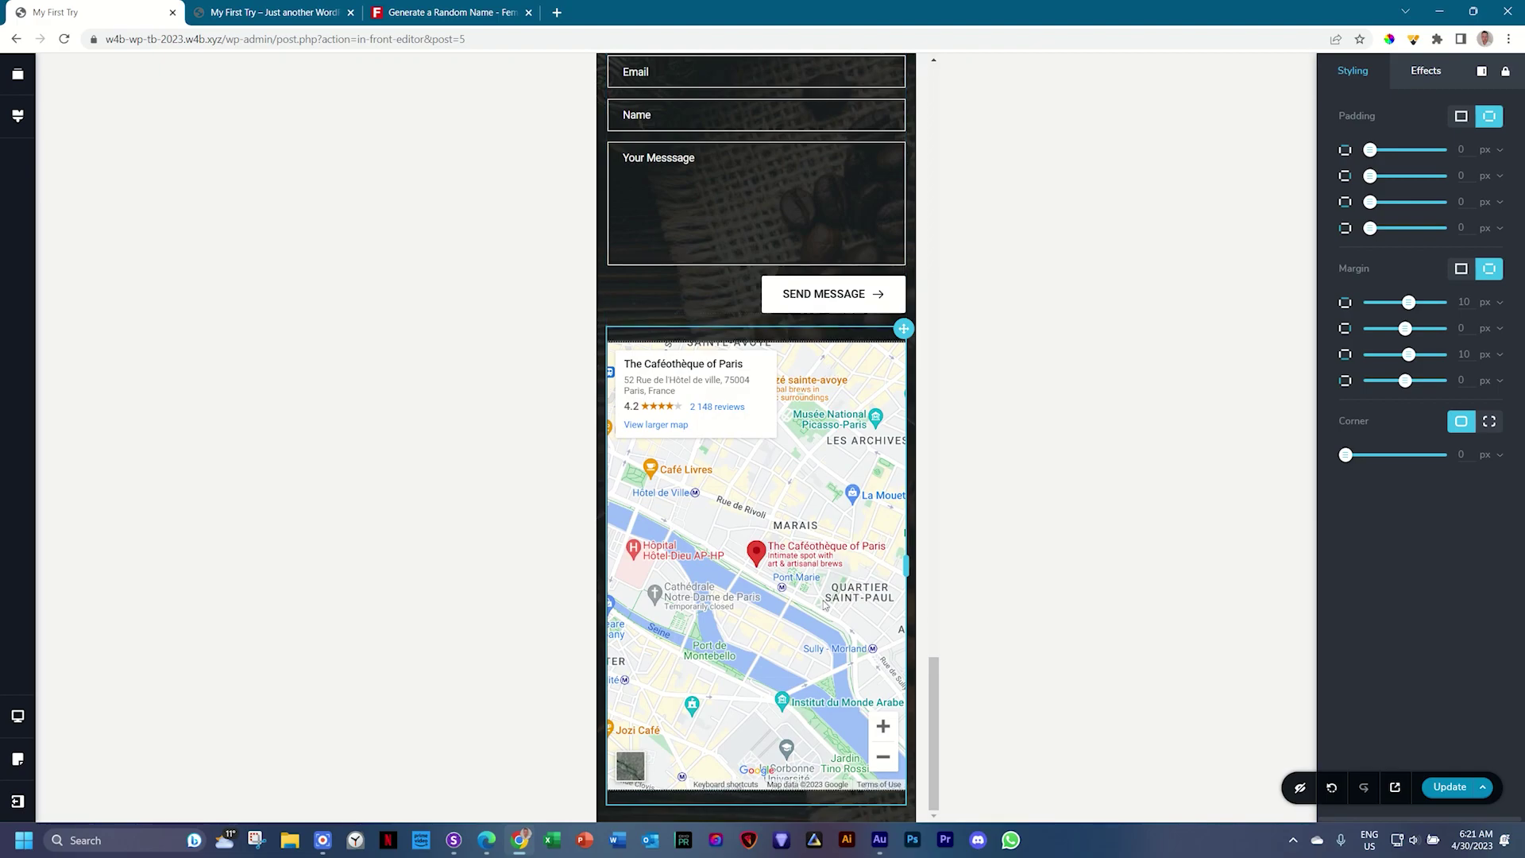
{"action": "scroll", "coordinate": [823, 605], "scroll_direction": "up", "scroll_amount": 5}
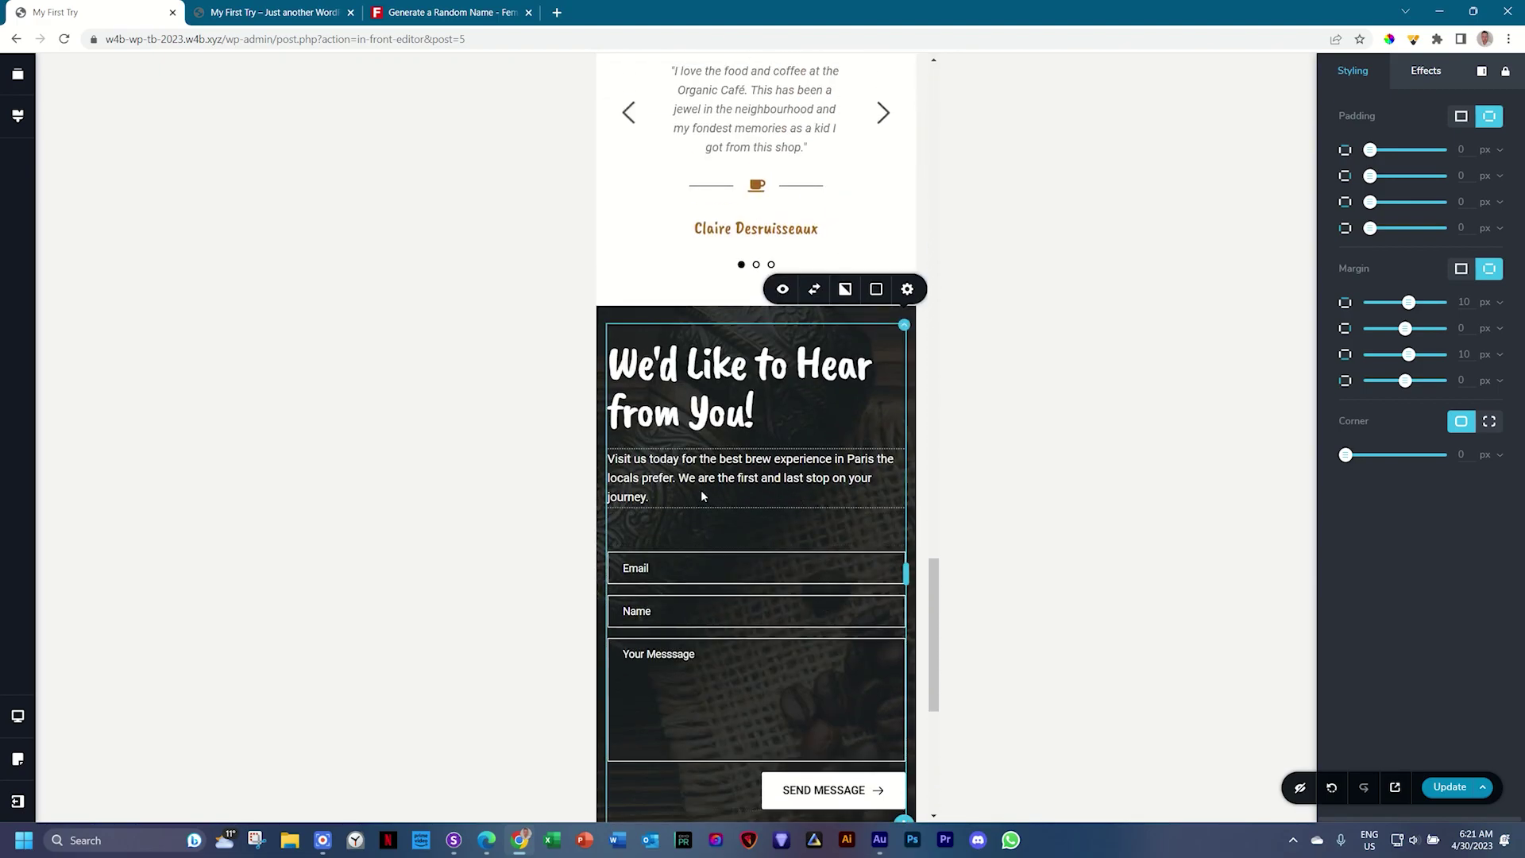
{"action": "left_click", "coordinate": [775, 528]}
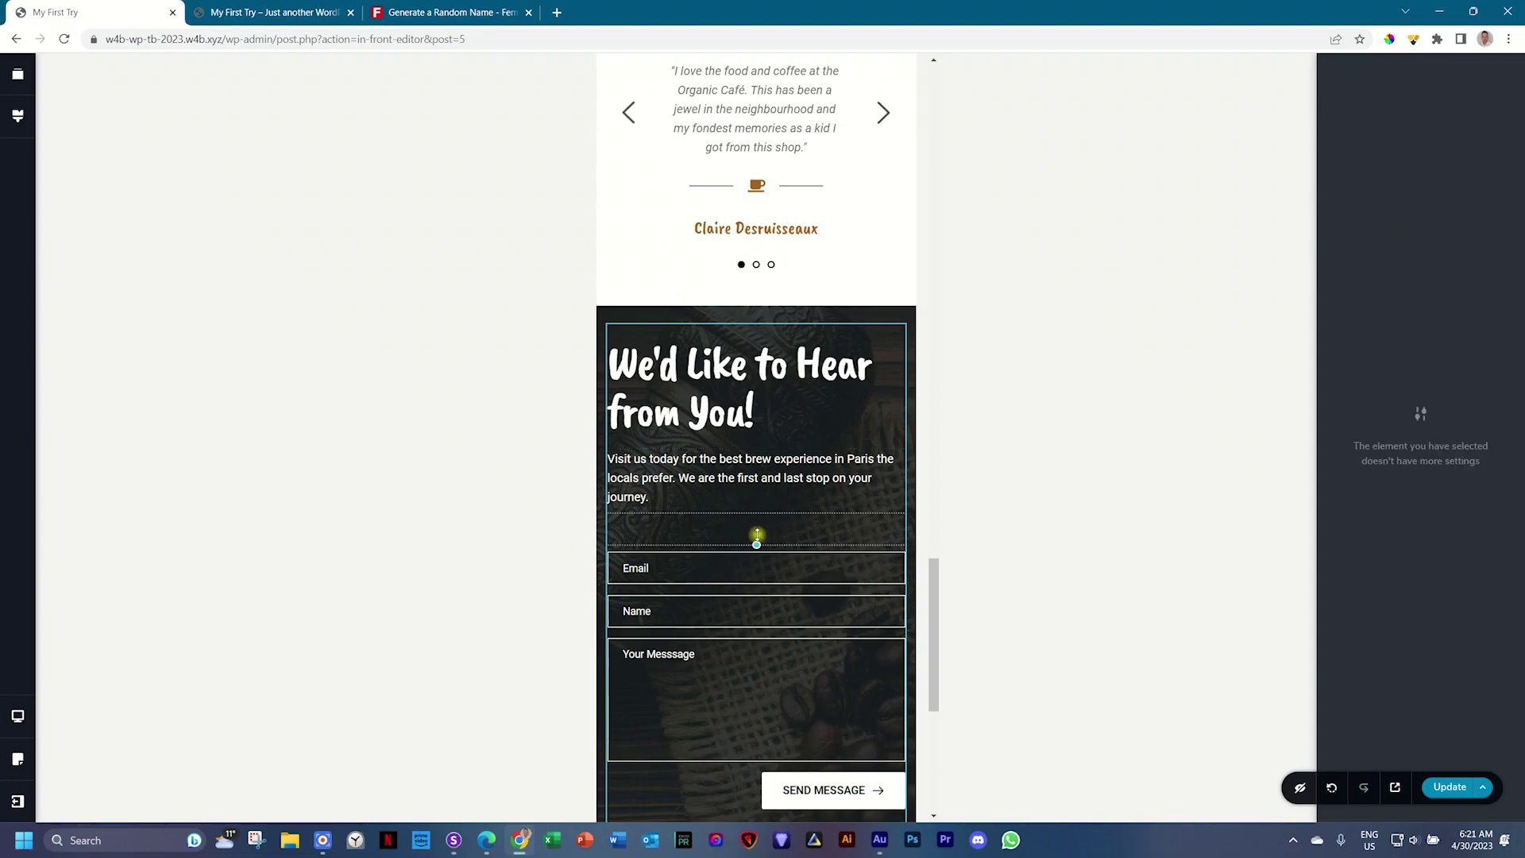
{"action": "left_click_drag", "start_coordinate": [757, 543], "coordinate": [757, 532]}
Step: Nudge the contact section's top padding slightly in the mobile layout
{"action": "left_click", "coordinate": [765, 358]}
{"action": "left_click_drag", "start_coordinate": [760, 317], "coordinate": [761, 319]}
{"action": "left_click", "coordinate": [787, 453]}
{"action": "scroll", "coordinate": [788, 469], "scroll_direction": "down", "scroll_amount": 1}
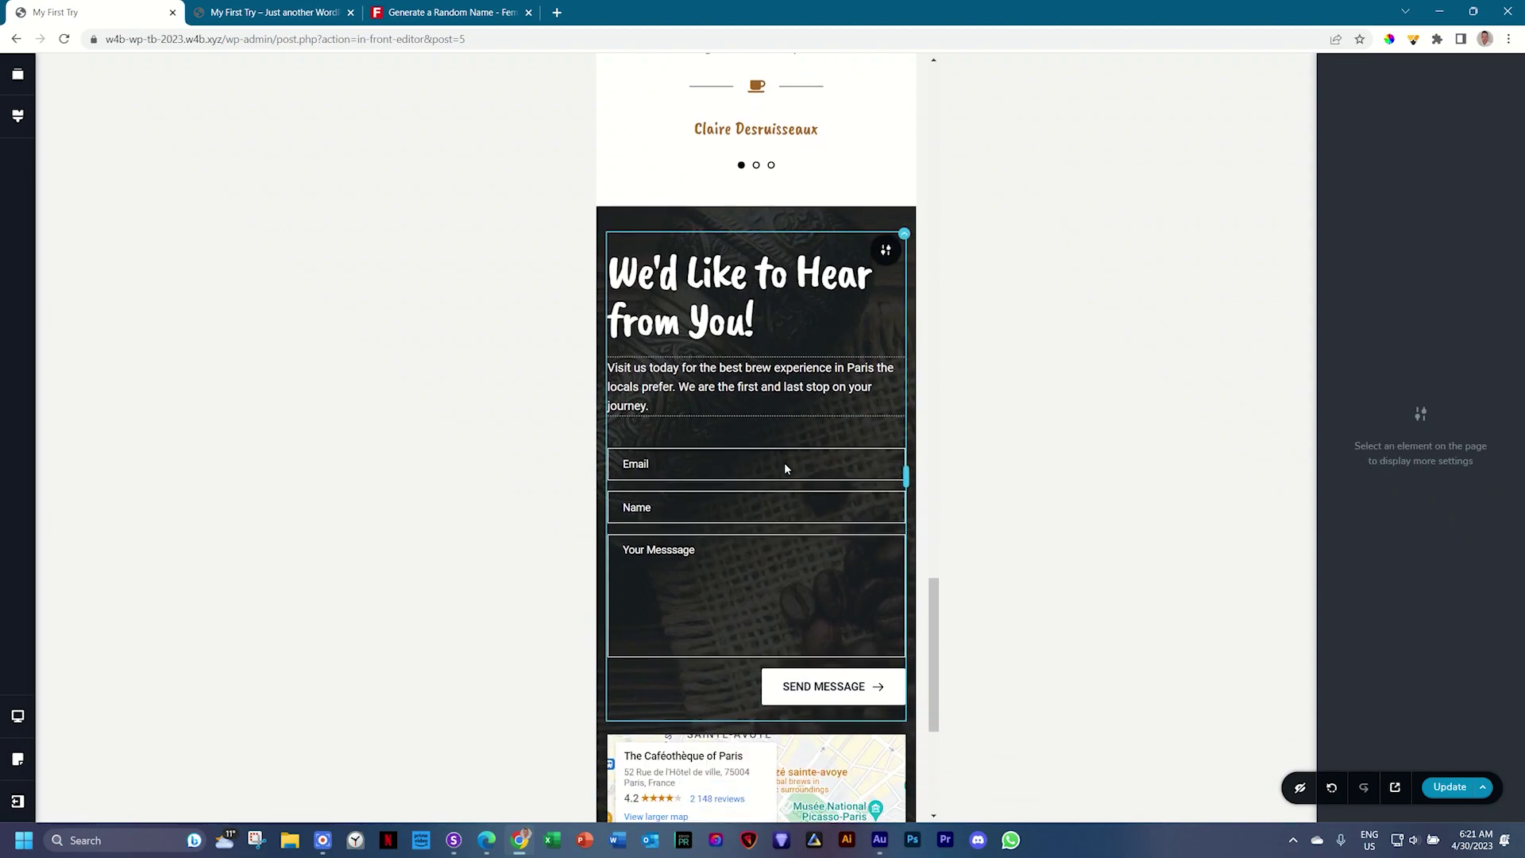
Step: Widen the Send Message button from 50 to 75 on mobile
{"action": "left_click", "coordinate": [824, 679]}
{"action": "left_click", "coordinate": [879, 642]}
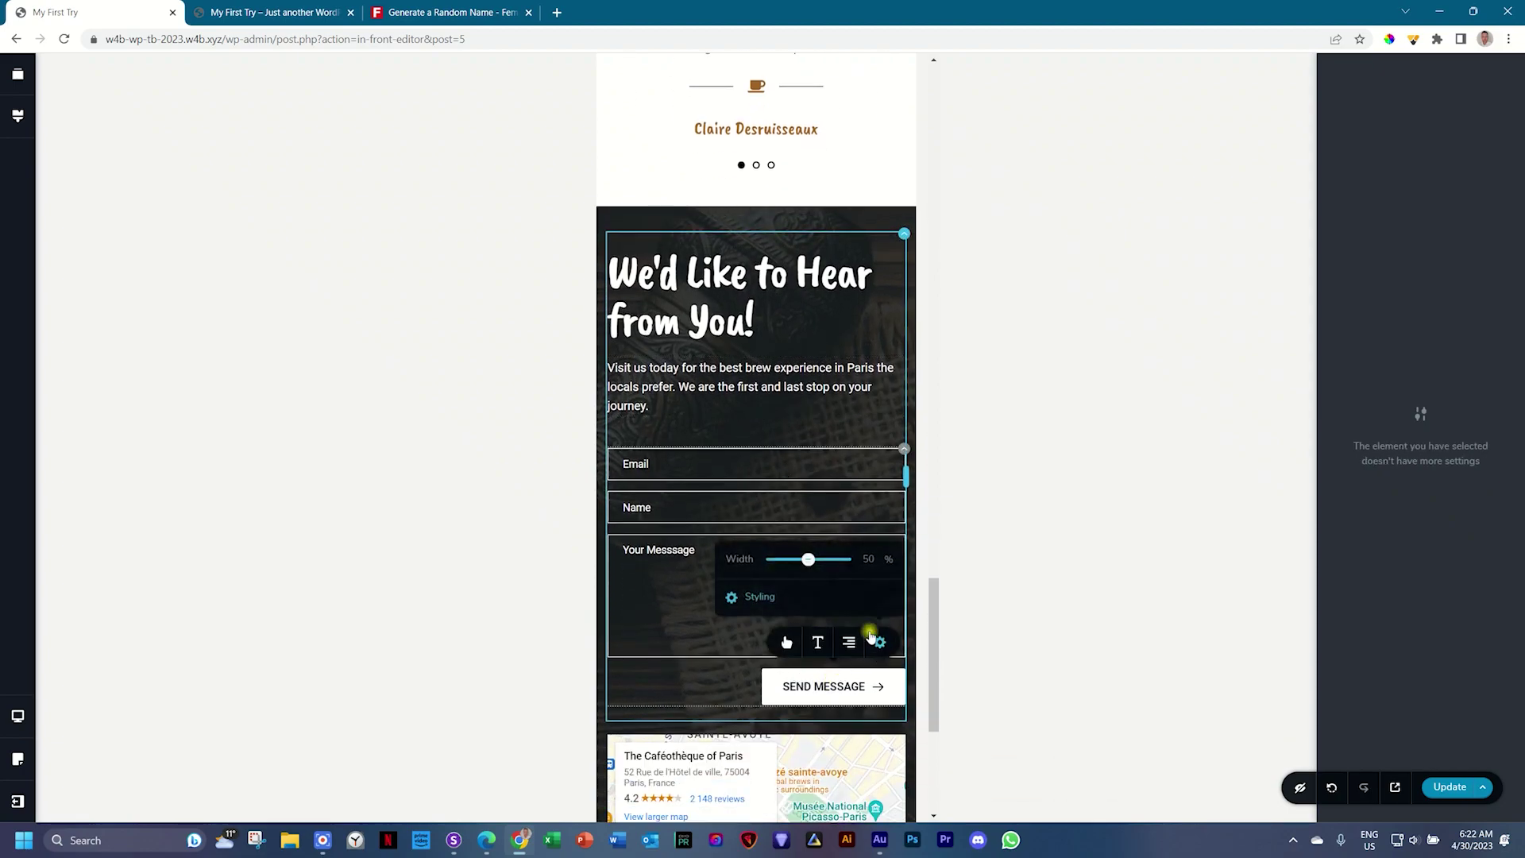
{"action": "left_click", "coordinate": [868, 559]}
{"action": "double_click", "coordinate": [868, 559]}
{"action": "type", "text": "75"}
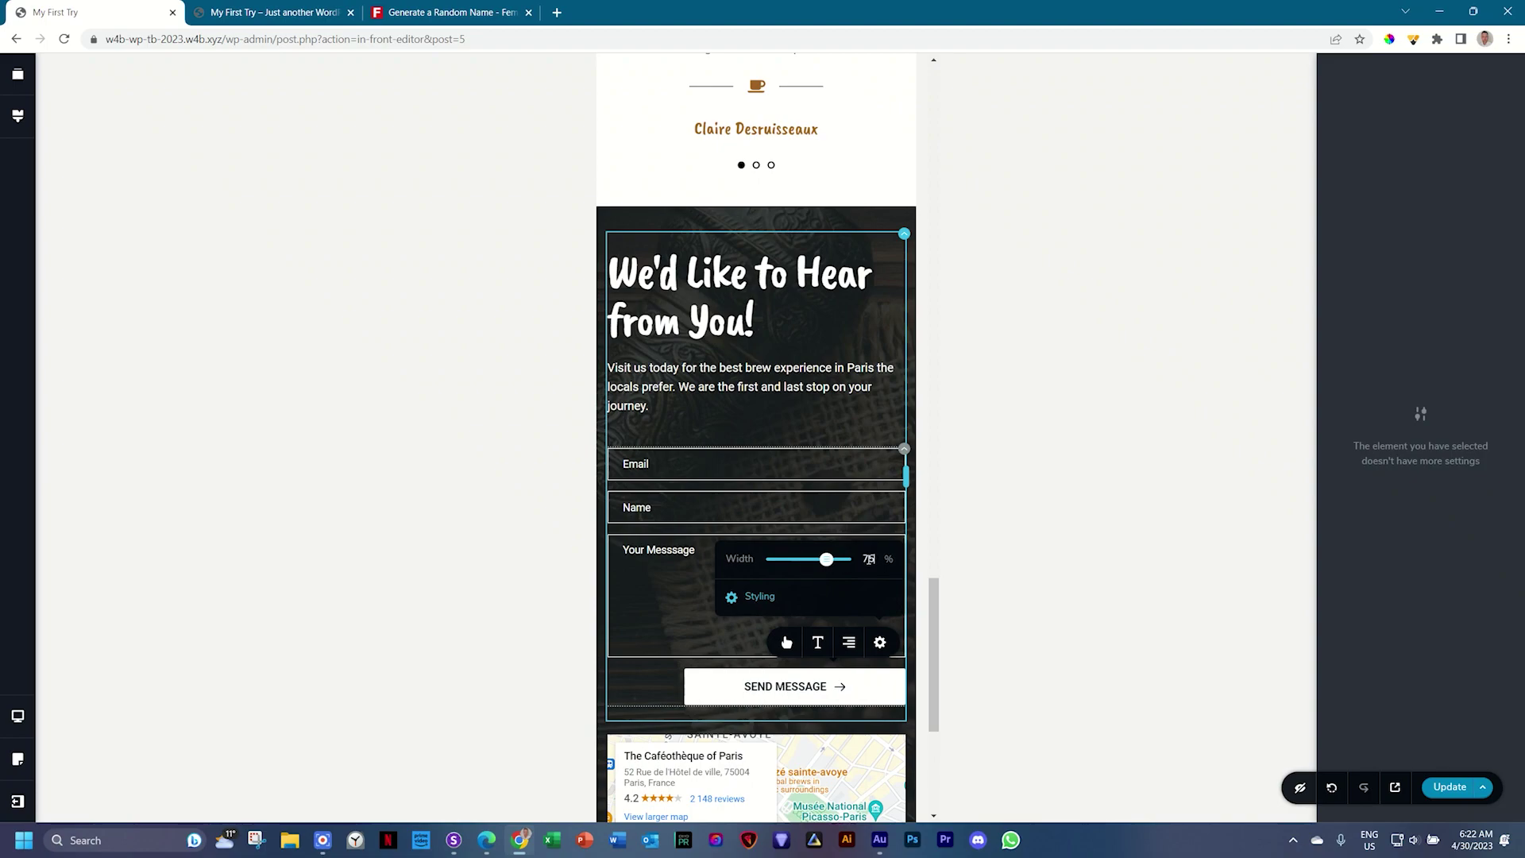
{"action": "left_click", "coordinate": [663, 673]}
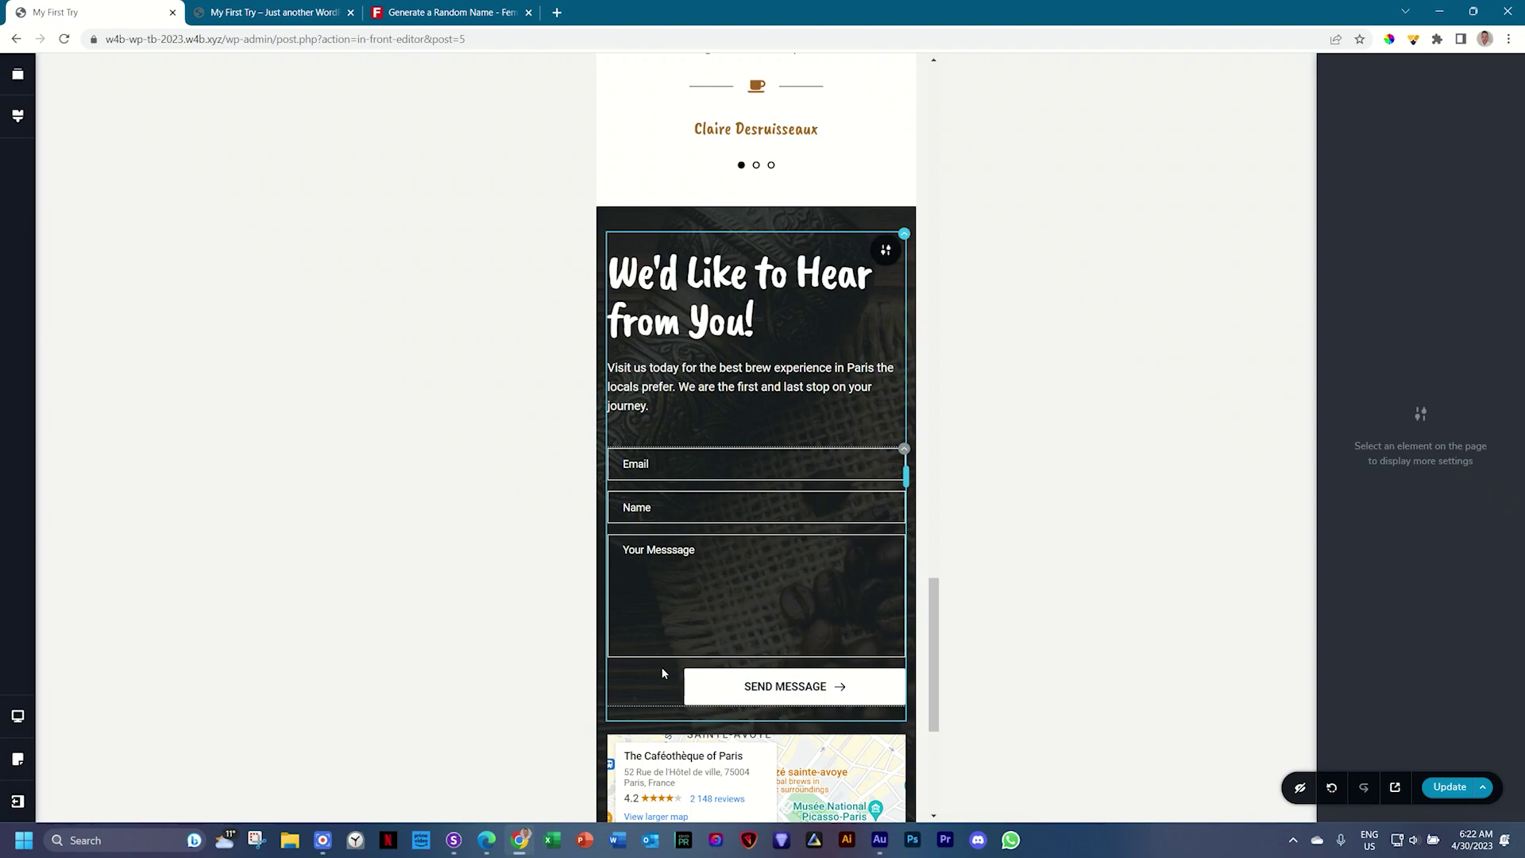
Step: Shorten the map below the form in the mobile layout
{"action": "scroll", "coordinate": [804, 586], "scroll_direction": "down", "scroll_amount": 5}
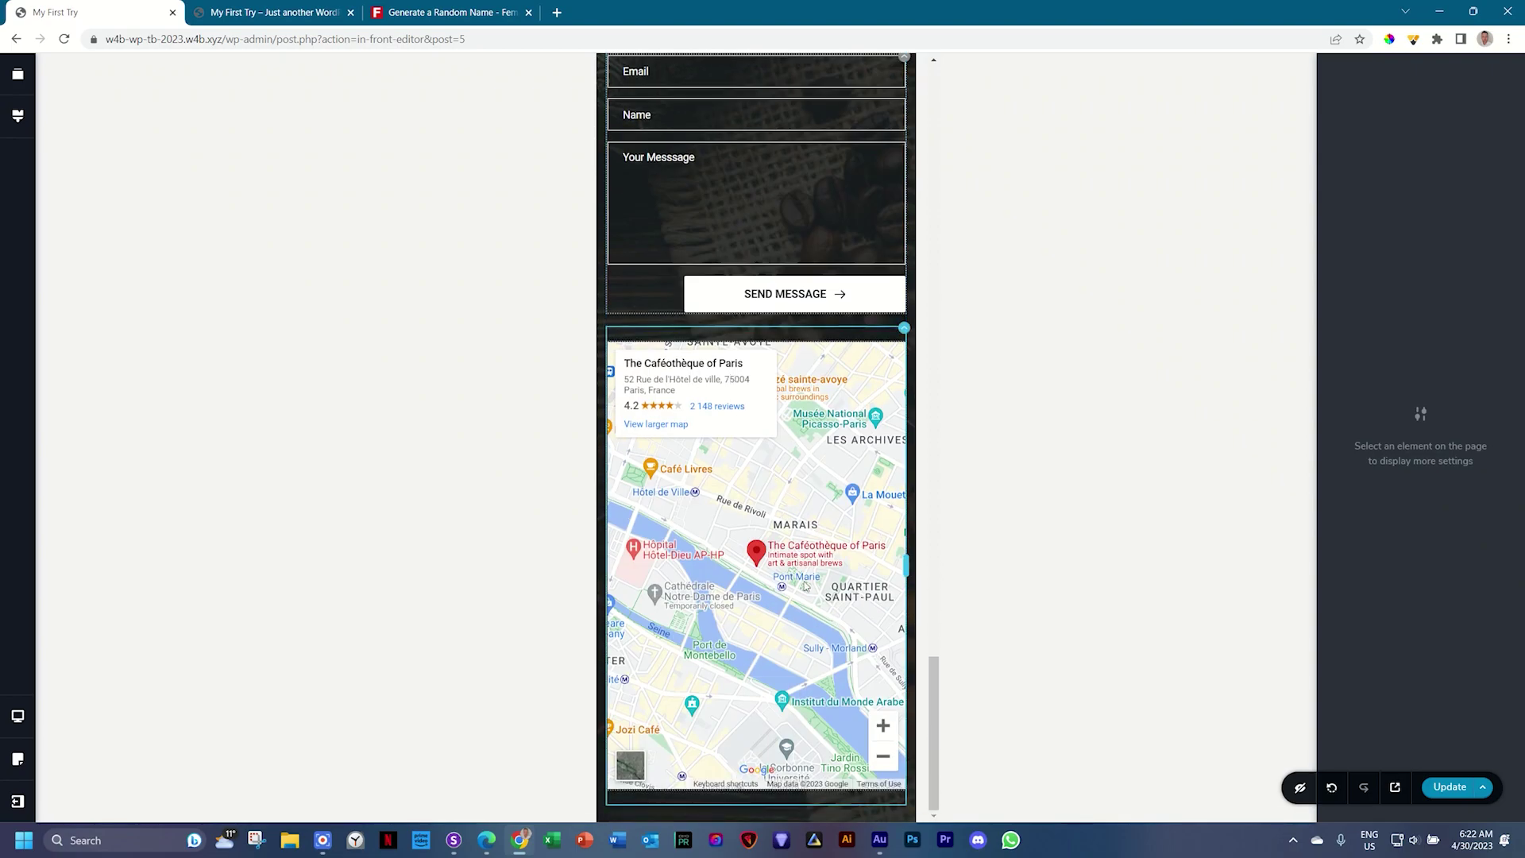
{"action": "left_click", "coordinate": [844, 538]}
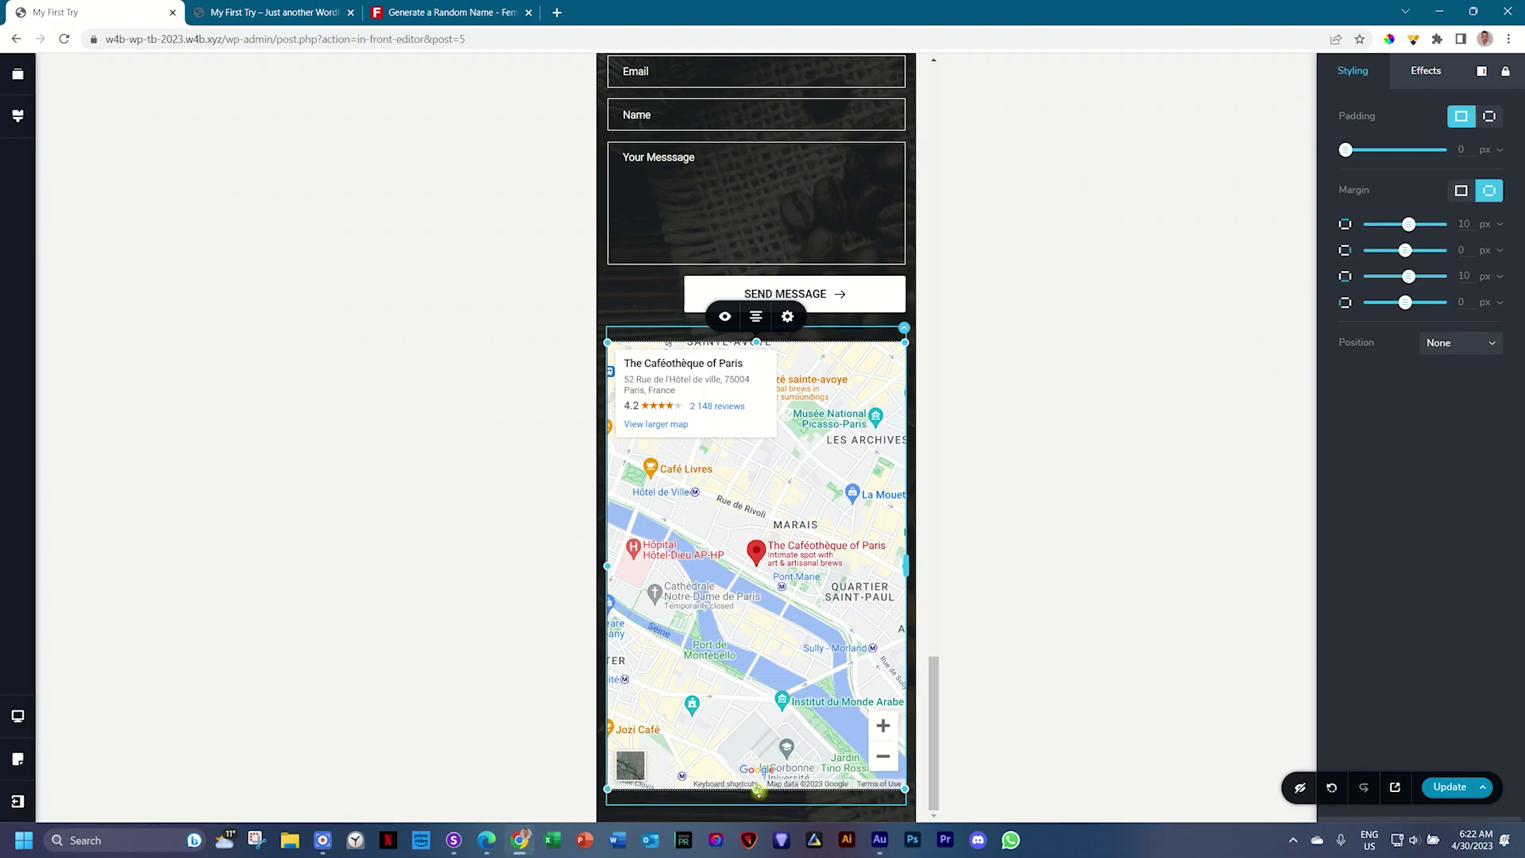
{"action": "left_click_drag", "start_coordinate": [759, 793], "coordinate": [770, 614]}
{"action": "mouse_move", "coordinate": [934, 731]}
{"action": "left_mouse_down"}
{"action": "mouse_move", "coordinate": [908, 279]}
{"action": "mouse_move", "coordinate": [920, 737]}
{"action": "left_mouse_up"}
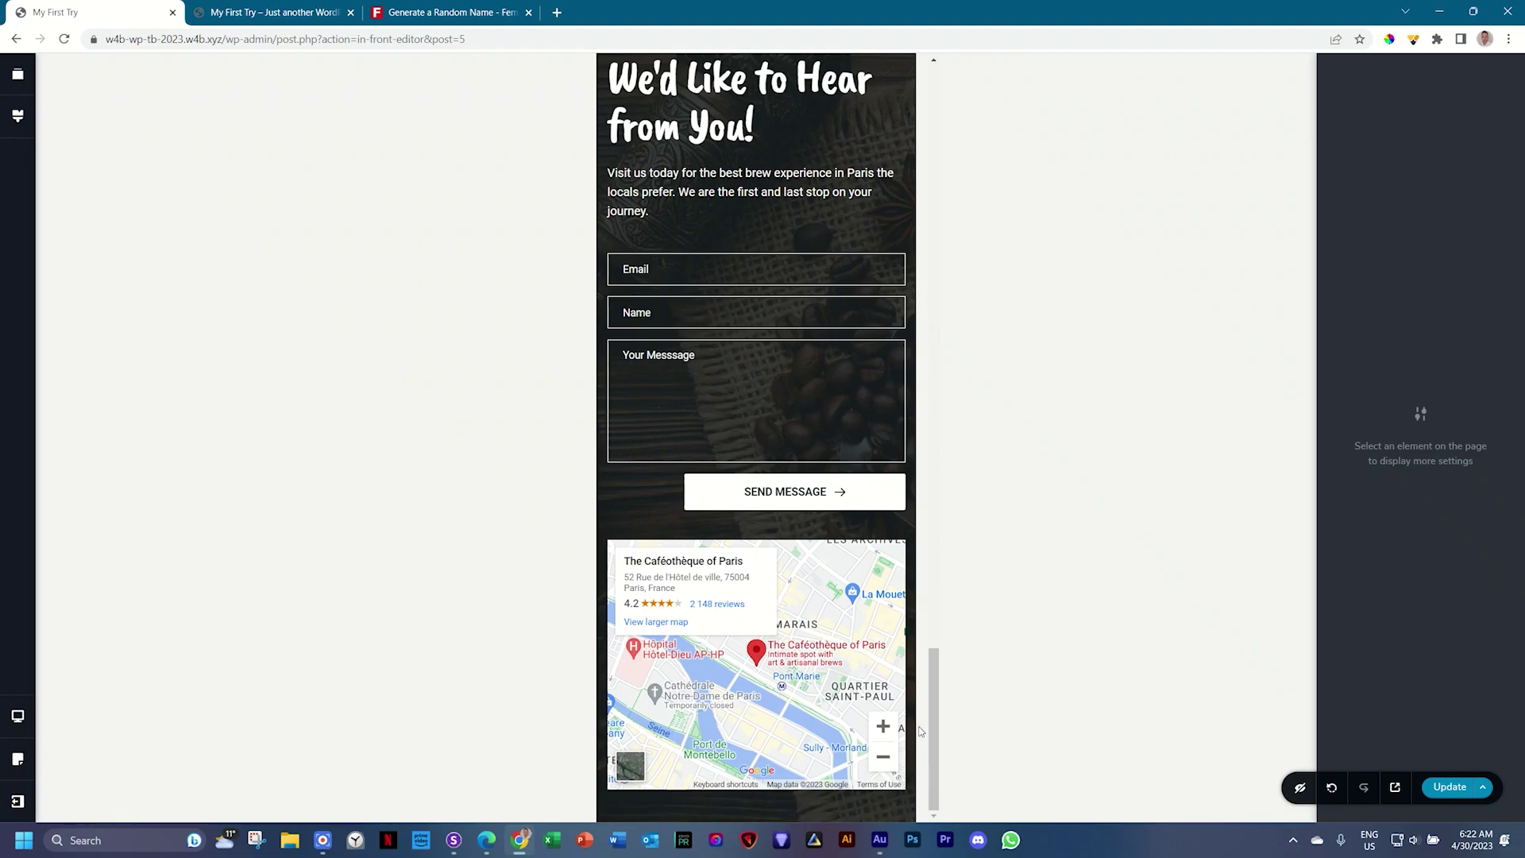
Step: Switch back to the desktop layout and save the page with Ctrl+S
{"action": "left_click", "coordinate": [17, 718]}
{"action": "left_click", "coordinate": [76, 683]}
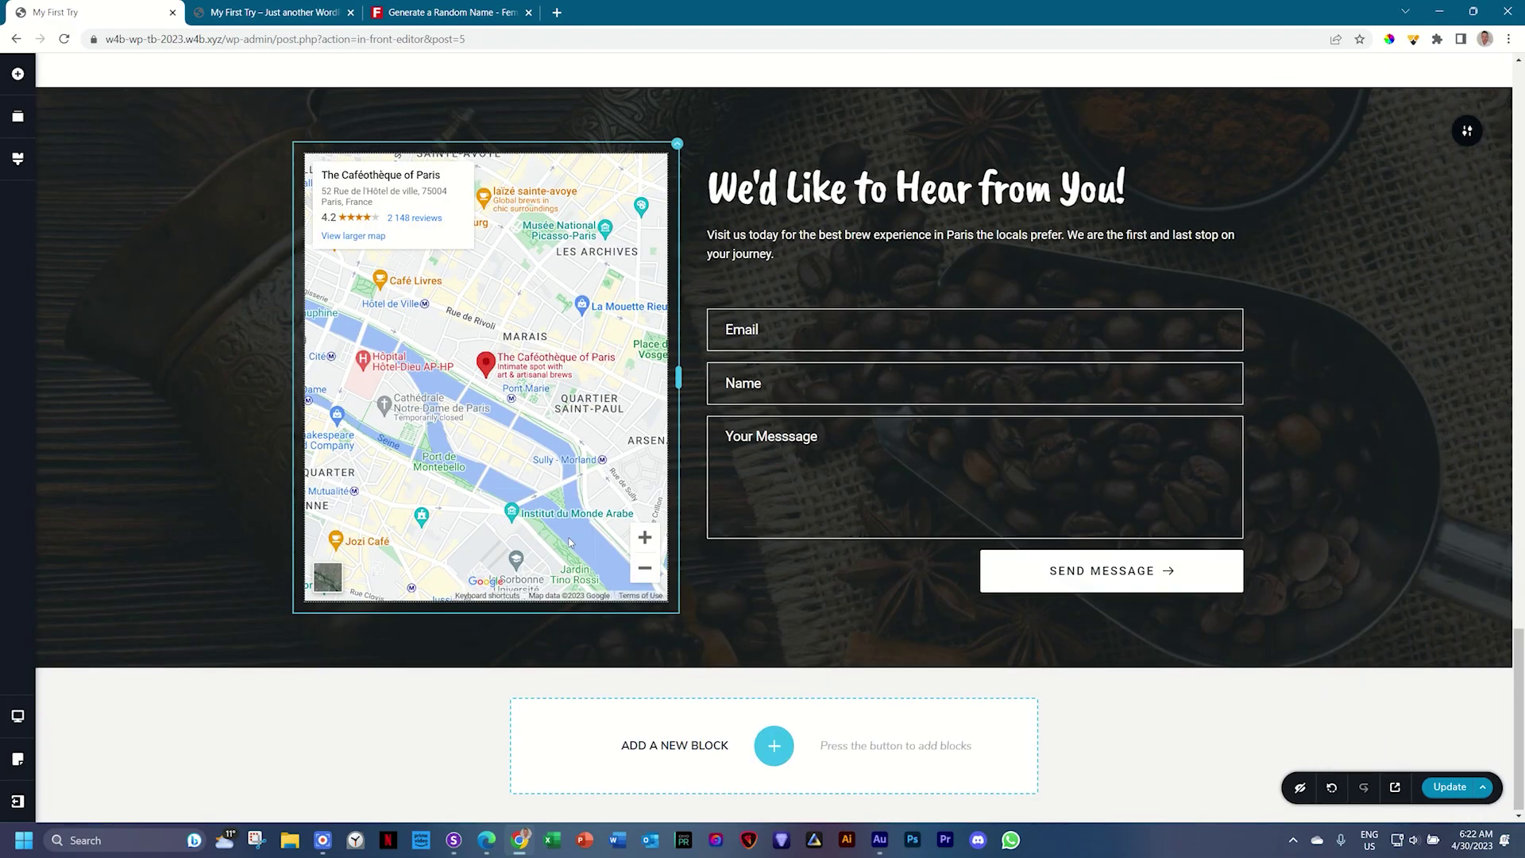
{"action": "key", "text": "ctrl+s"}
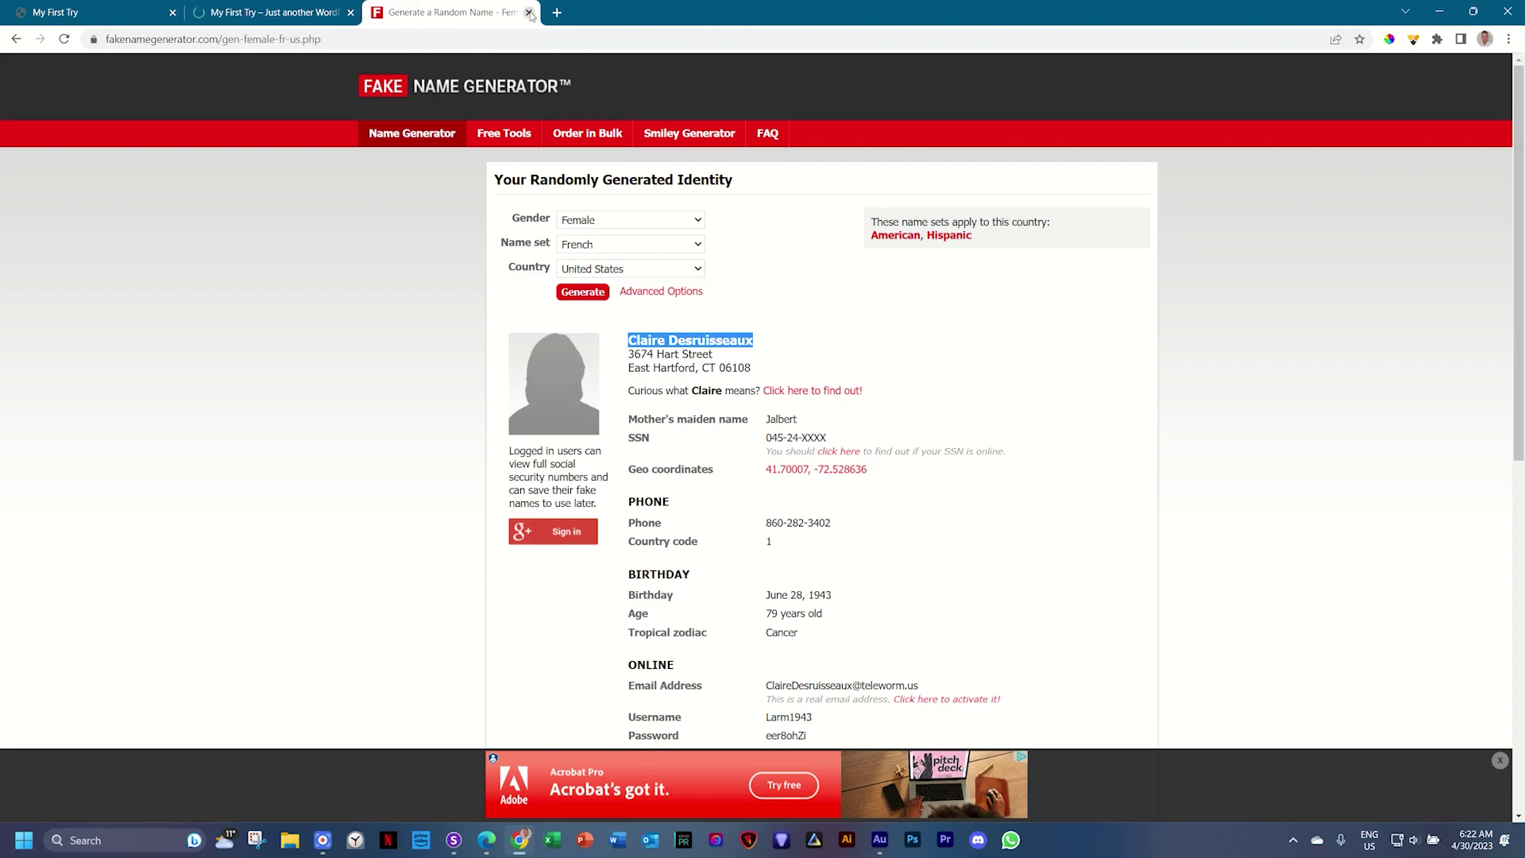
{"action": "left_click", "coordinate": [529, 12]}
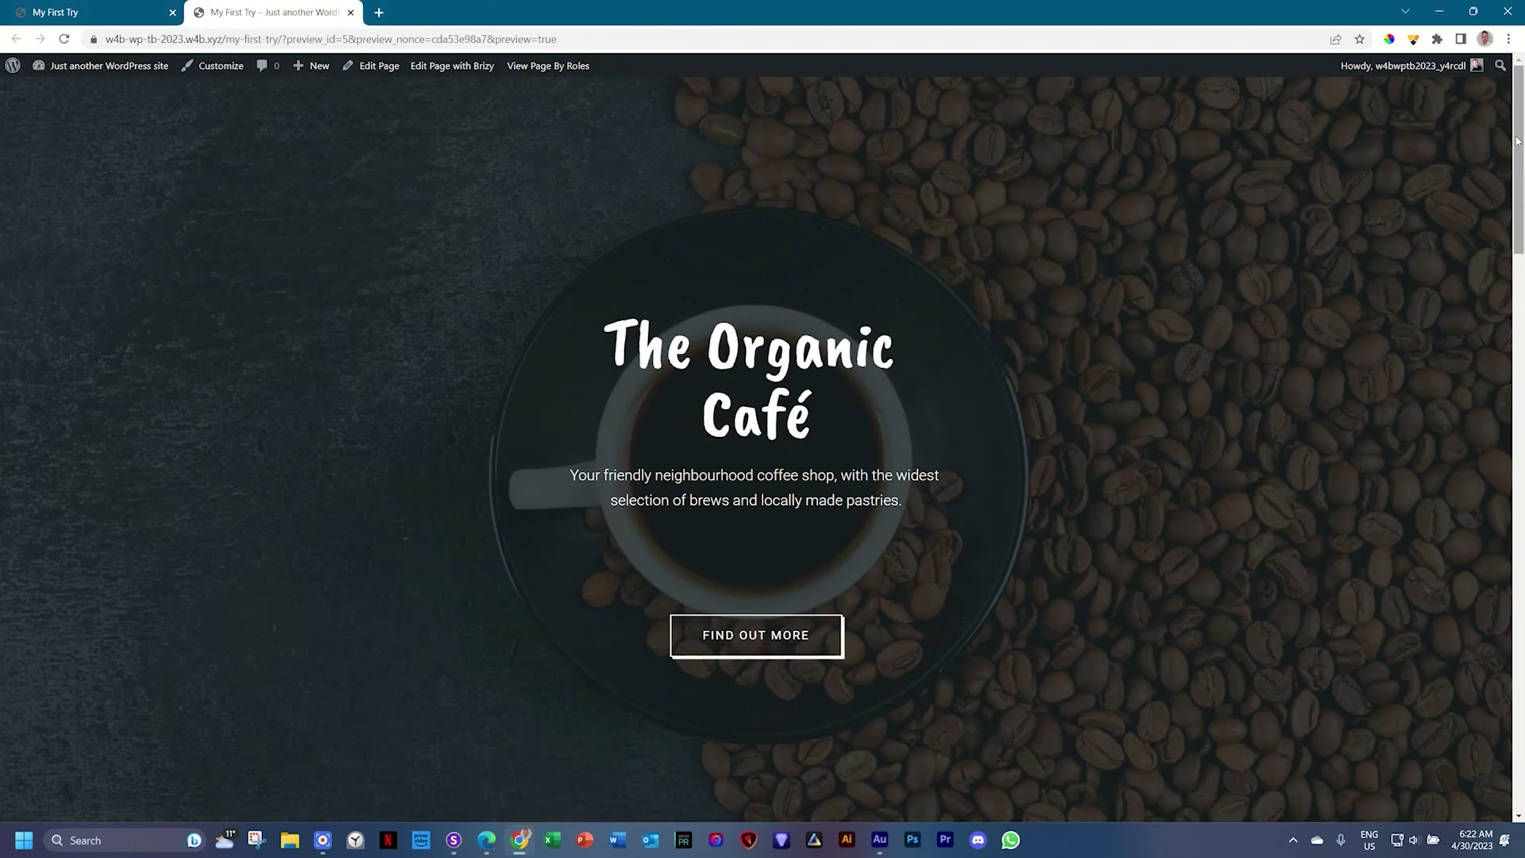
Step: Scroll the live page preview down to the testimonial and contact sections
{"action": "left_click_drag", "start_coordinate": [1518, 141], "coordinate": [1522, 604]}
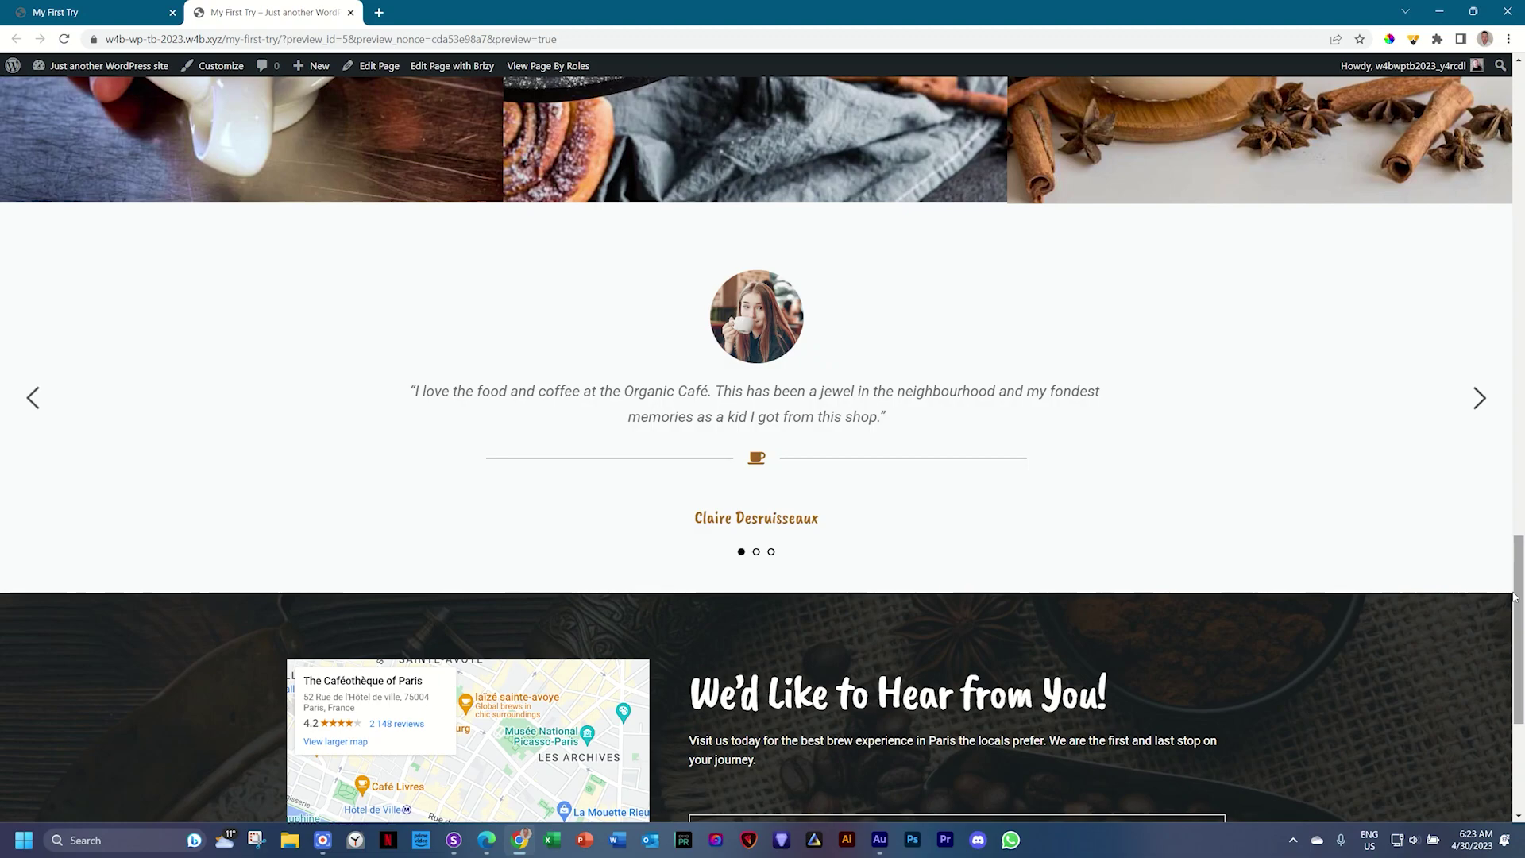
{"action": "left_click", "coordinate": [56, 12]}
Step: Turn on autoplay at speed 3 for the testimonial slider and update the page
{"action": "scroll", "coordinate": [850, 380], "scroll_direction": "up", "scroll_amount": 4}
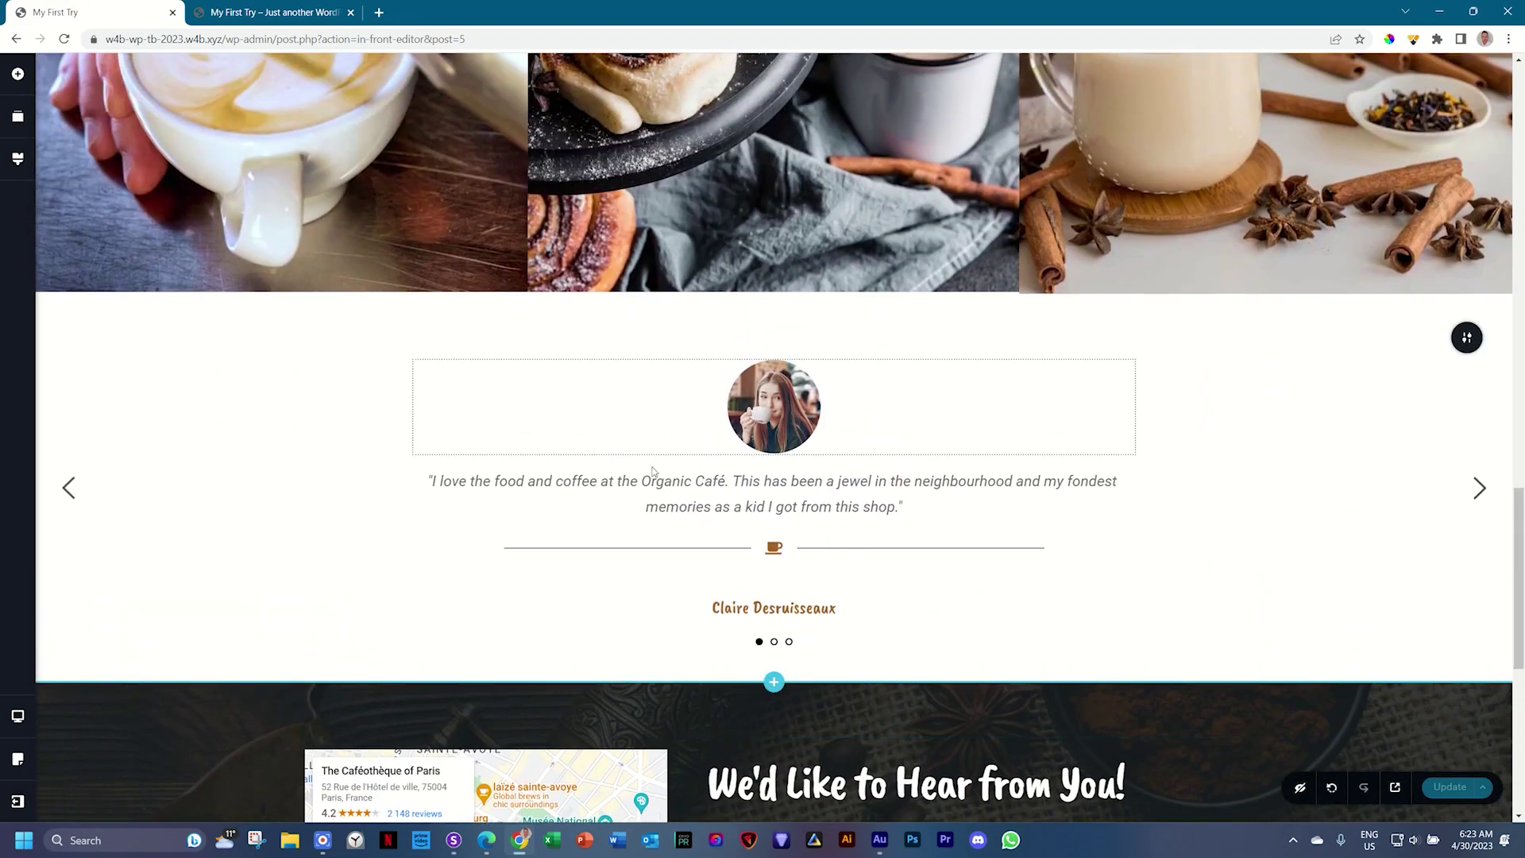
{"action": "mouse_move", "coordinate": [1472, 355]}
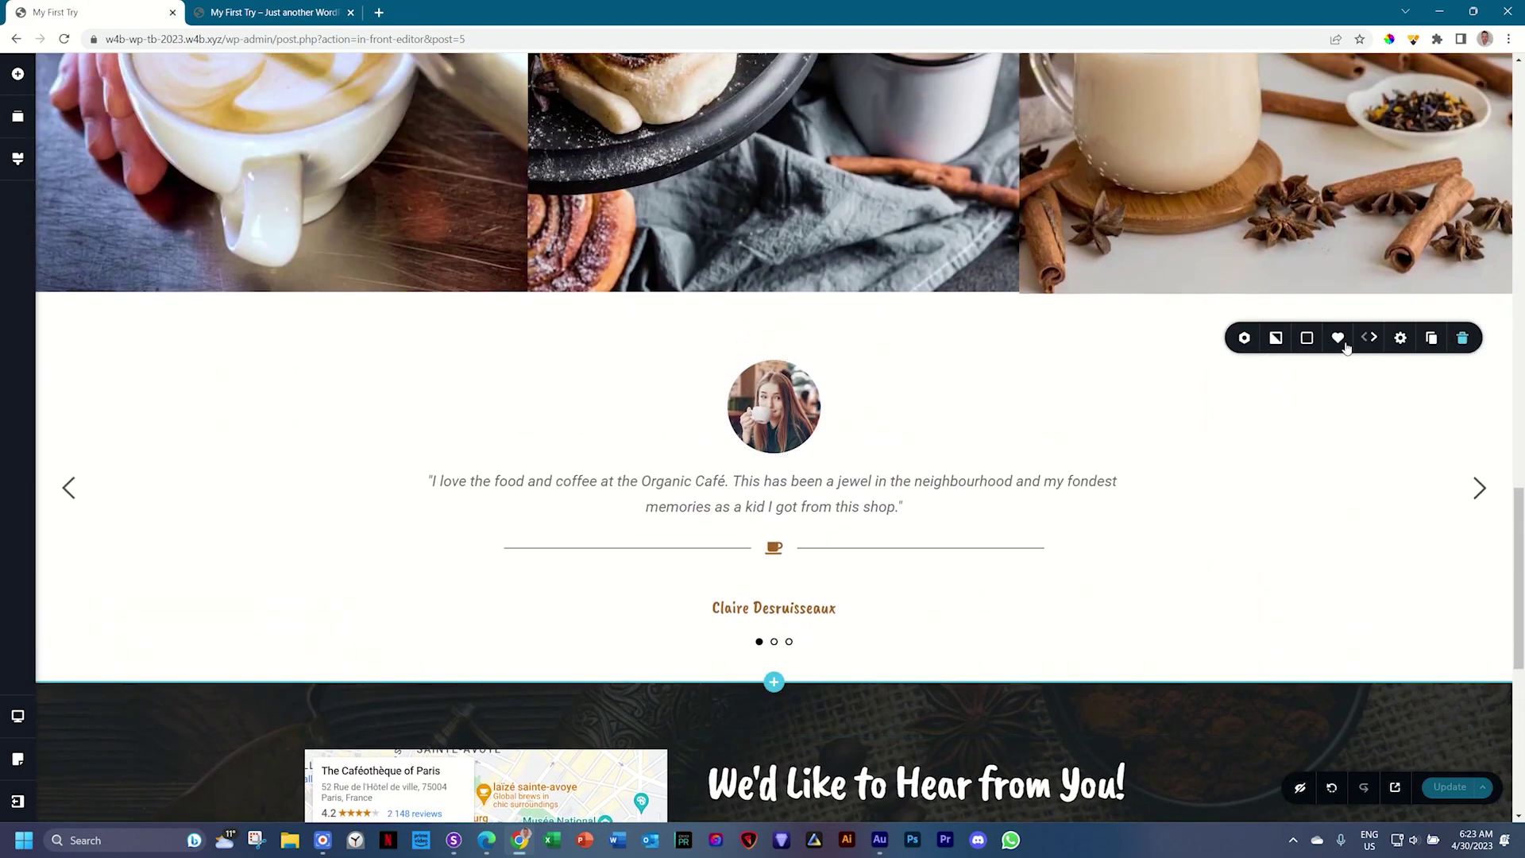
{"action": "left_click", "coordinate": [1247, 340]}
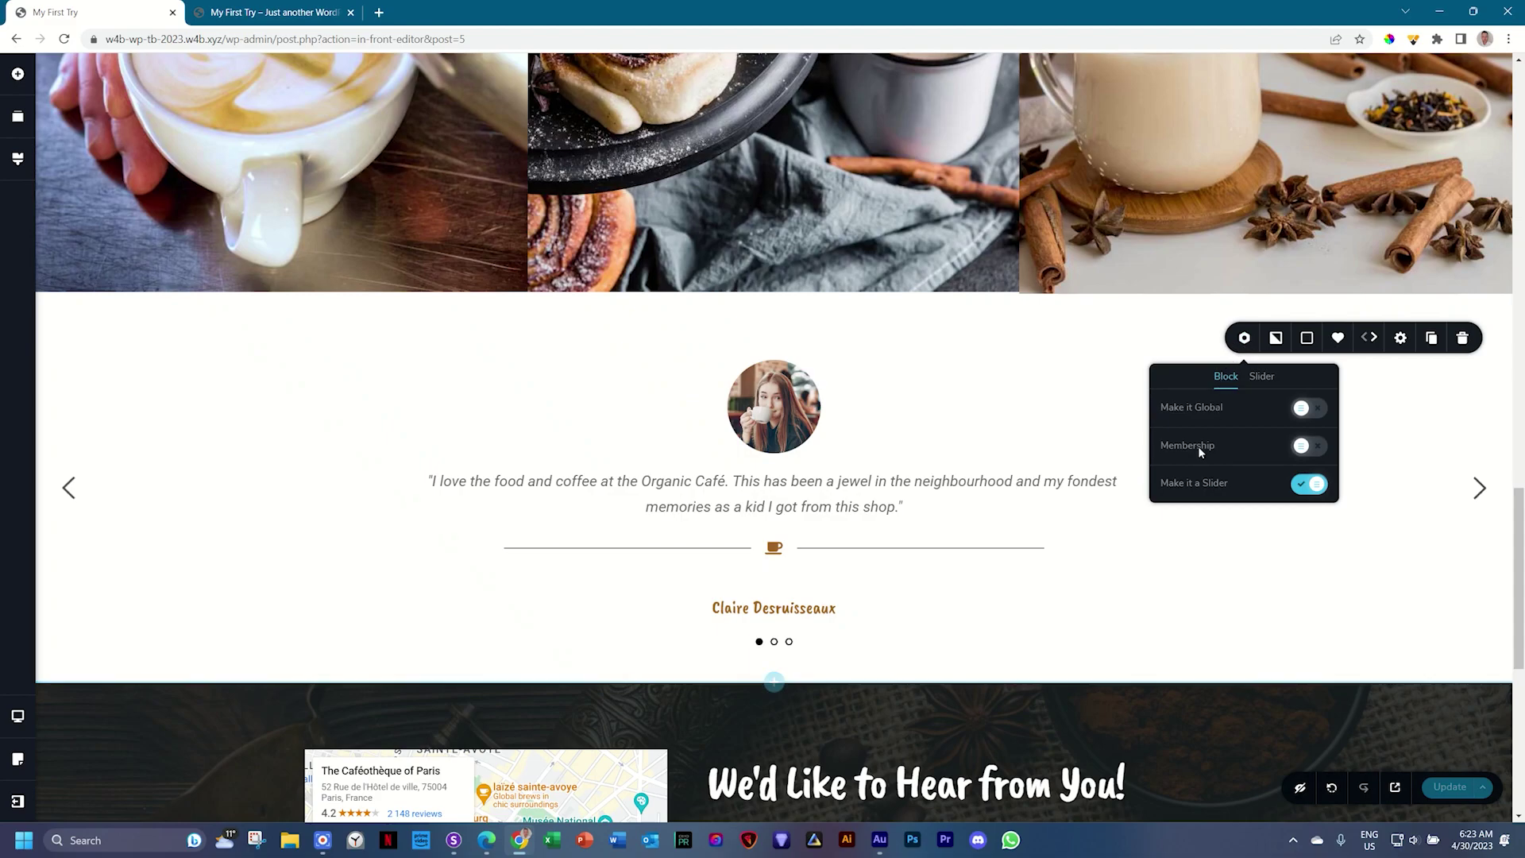
{"action": "left_click", "coordinate": [1264, 378]}
{"action": "left_click", "coordinate": [1303, 409]}
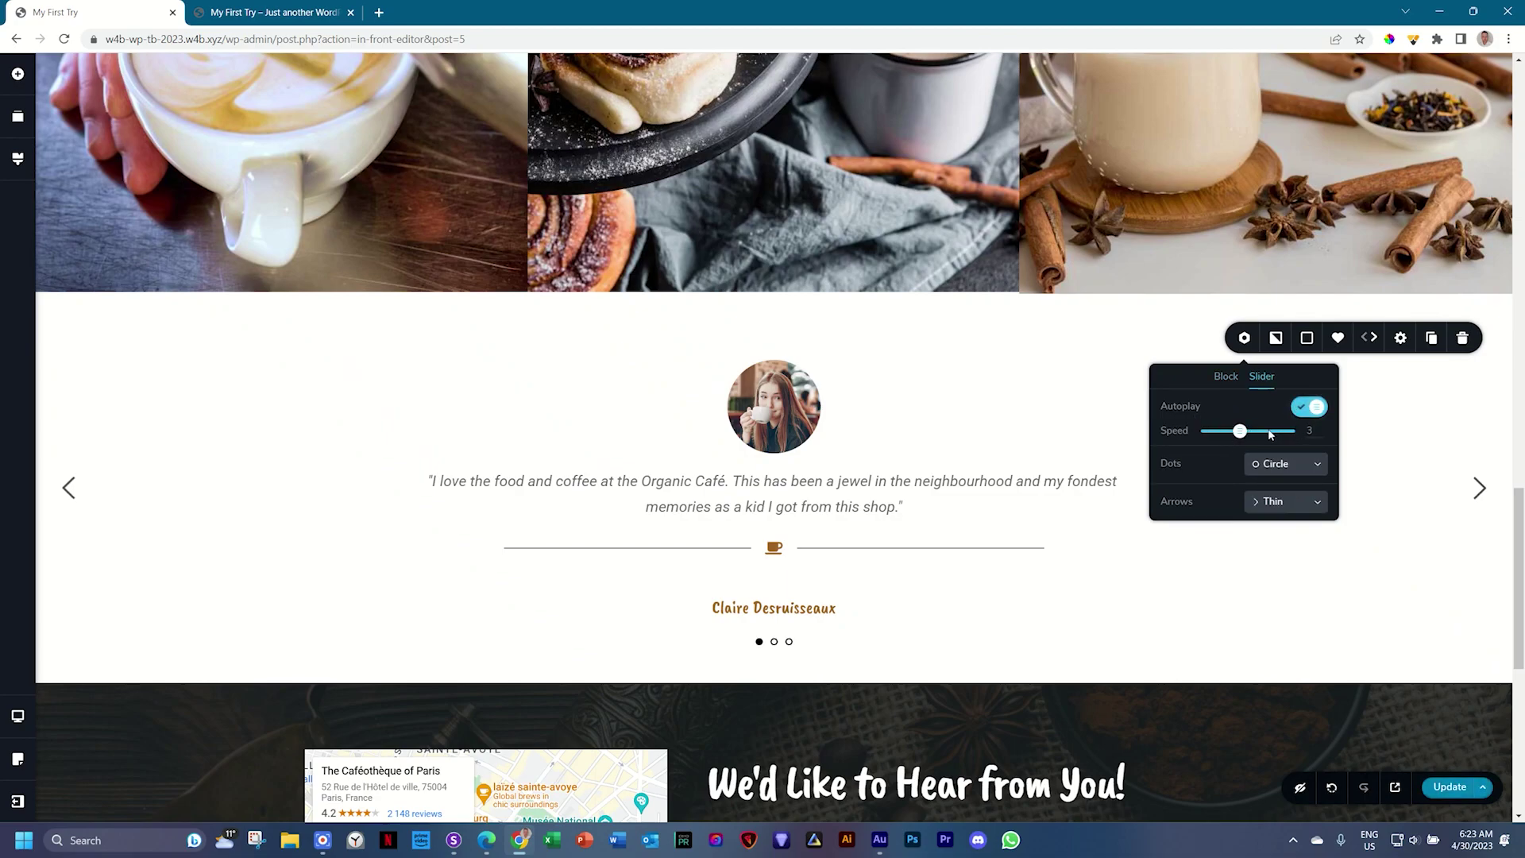
{"action": "left_click", "coordinate": [1442, 791]}
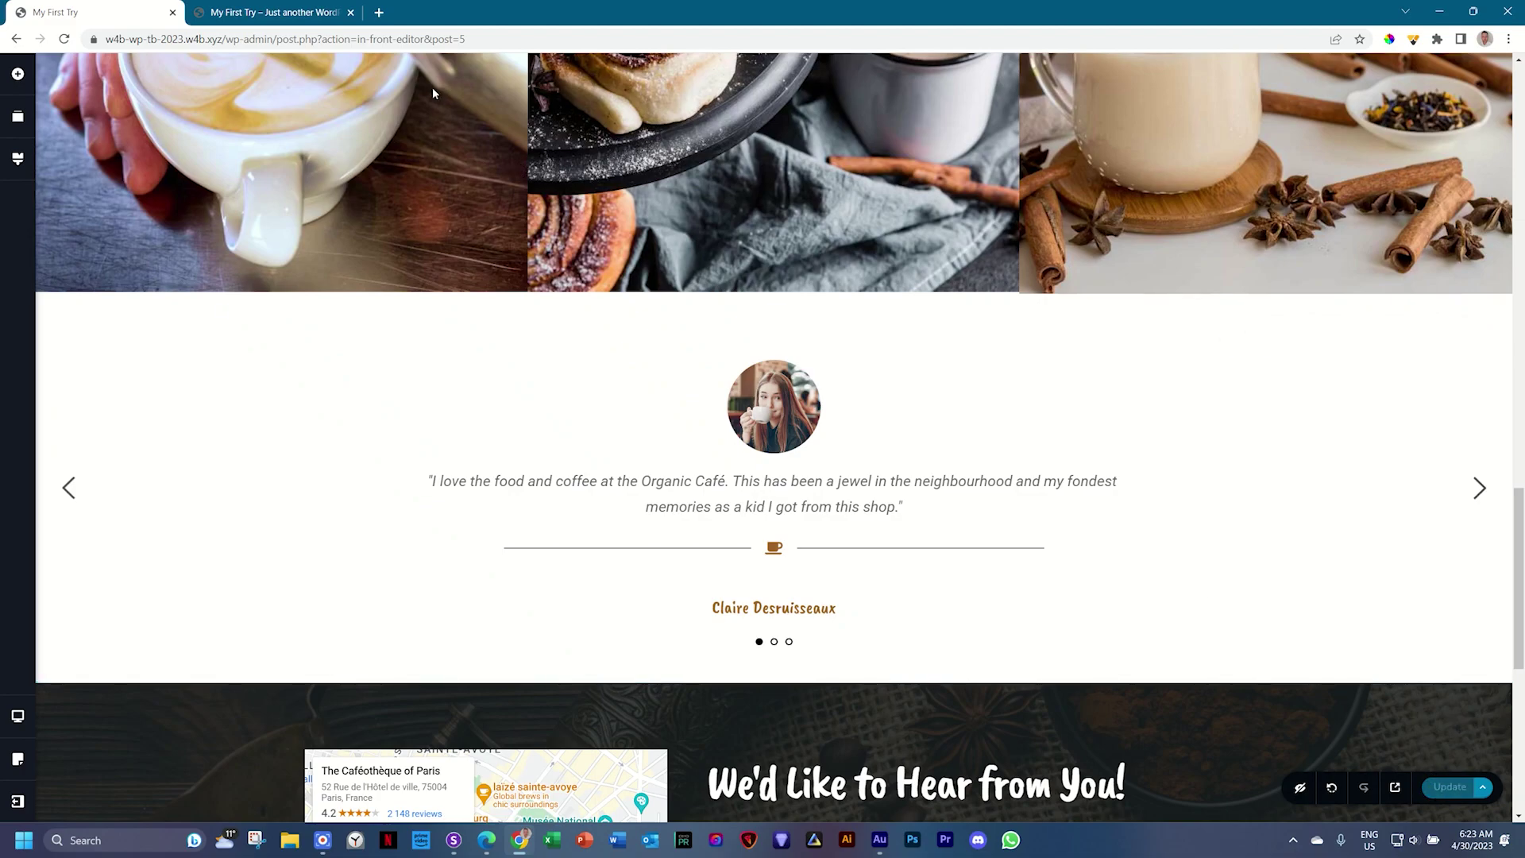
Step: Reload the live page preview and scroll down to the contact form
{"action": "left_click", "coordinate": [198, 13]}
{"action": "left_click", "coordinate": [64, 39]}
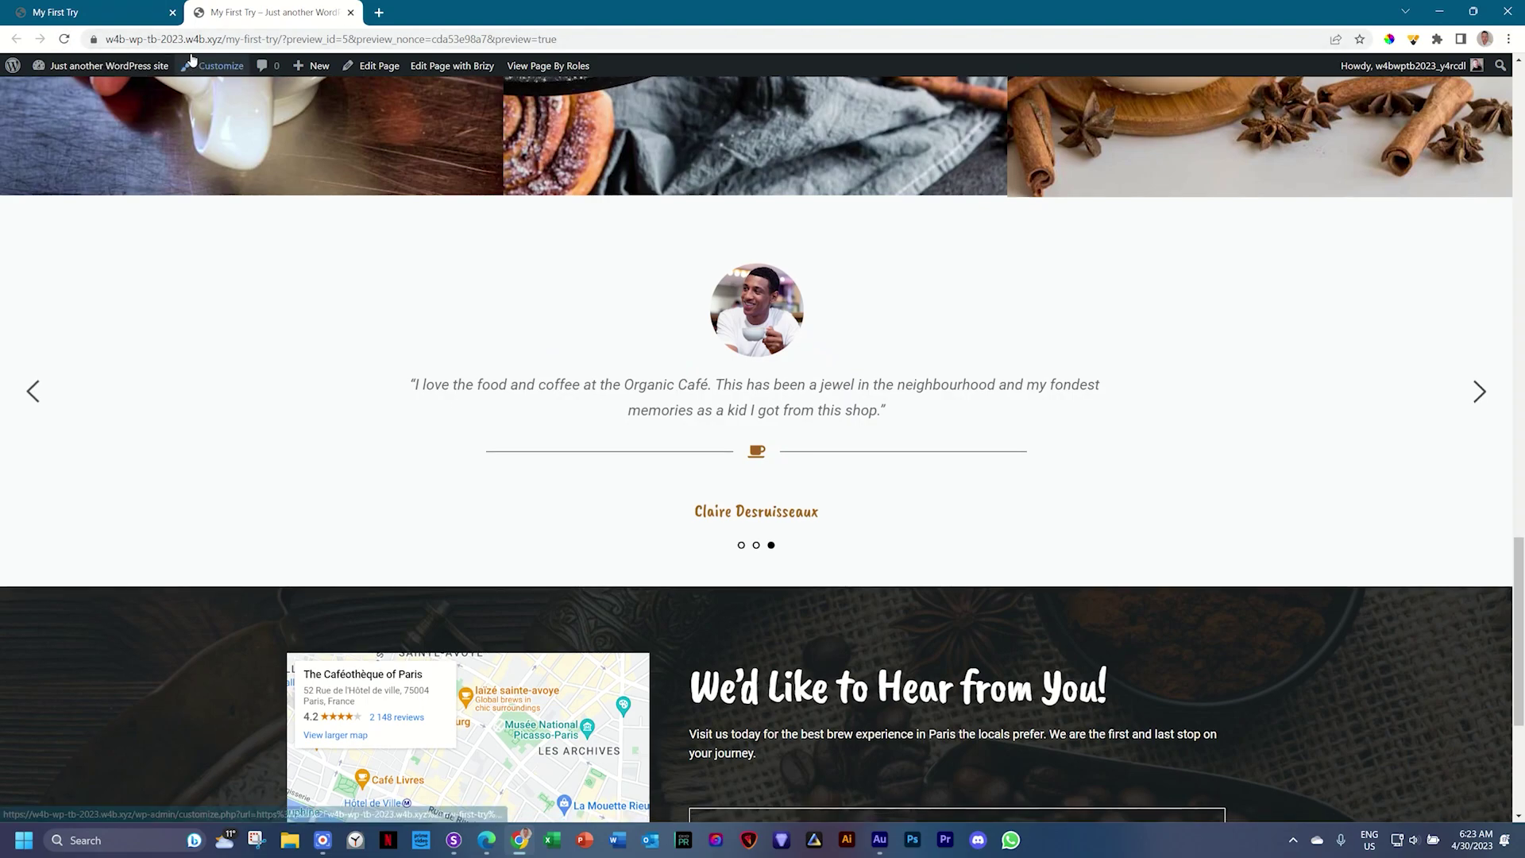
{"action": "scroll", "coordinate": [698, 162], "scroll_direction": "down", "scroll_amount": 3}
{"action": "scroll", "coordinate": [626, 200], "scroll_direction": "down", "scroll_amount": 2}
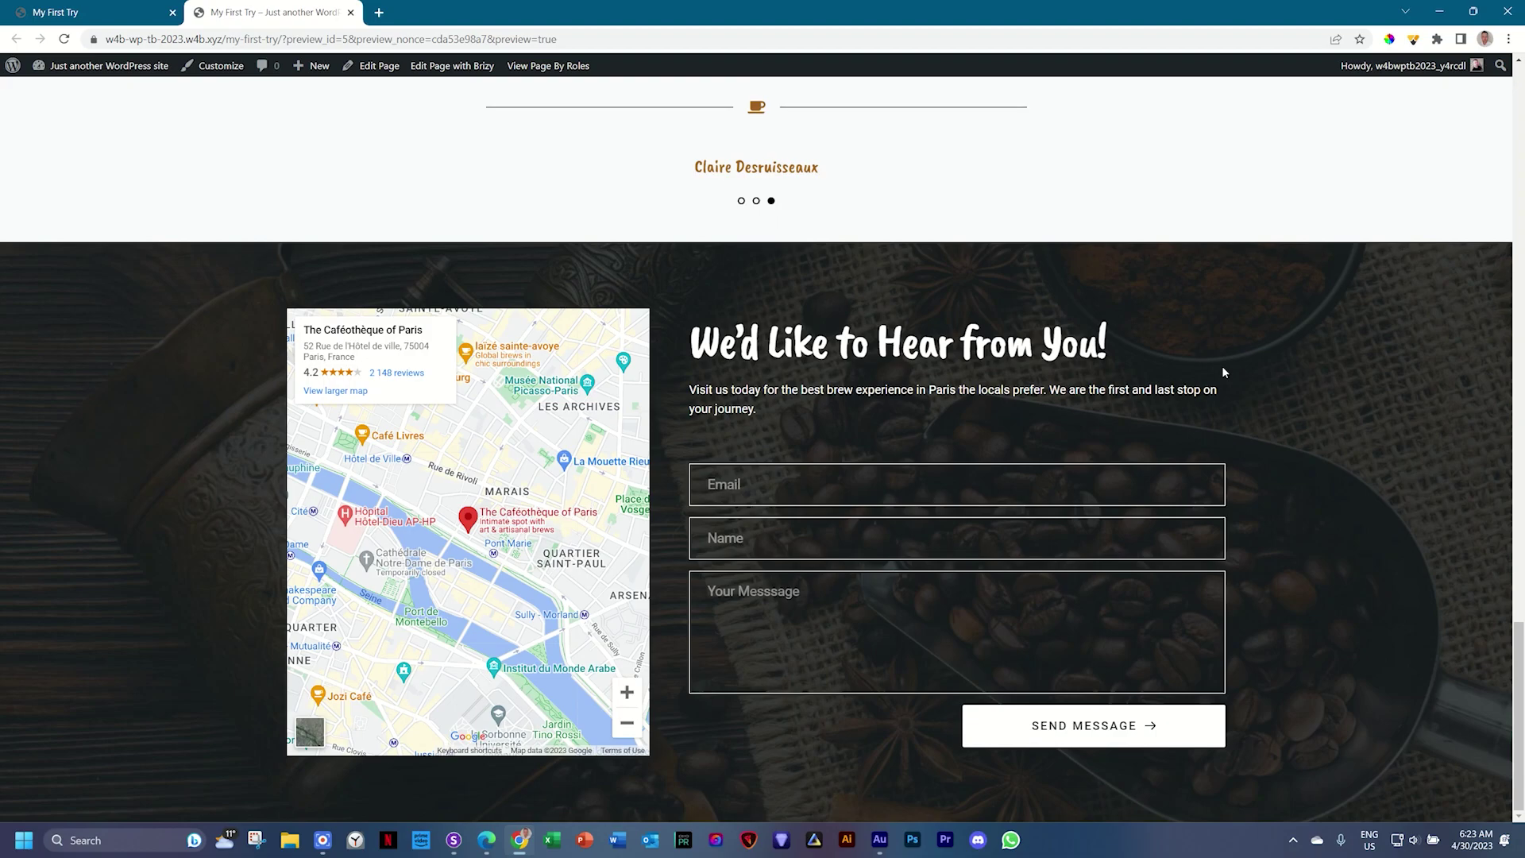
Step: Fill in the sender's e-mail and name, message 'When are you open this Sunday?', and send it
{"action": "left_click", "coordinate": [796, 483]}
{"action": "type", "text": "JP"}
{"action": "key", "text": "BackSpace"}
{"action": "key", "text": "BackSpace"}
{"action": "key", "text": "Caps_Lock"}
{"action": "key", "text": "Tab"}
{"action": "type", "text": "JP"}
{"action": "left_click", "coordinate": [760, 590]}
{"action": "type", "text": "When are y"}
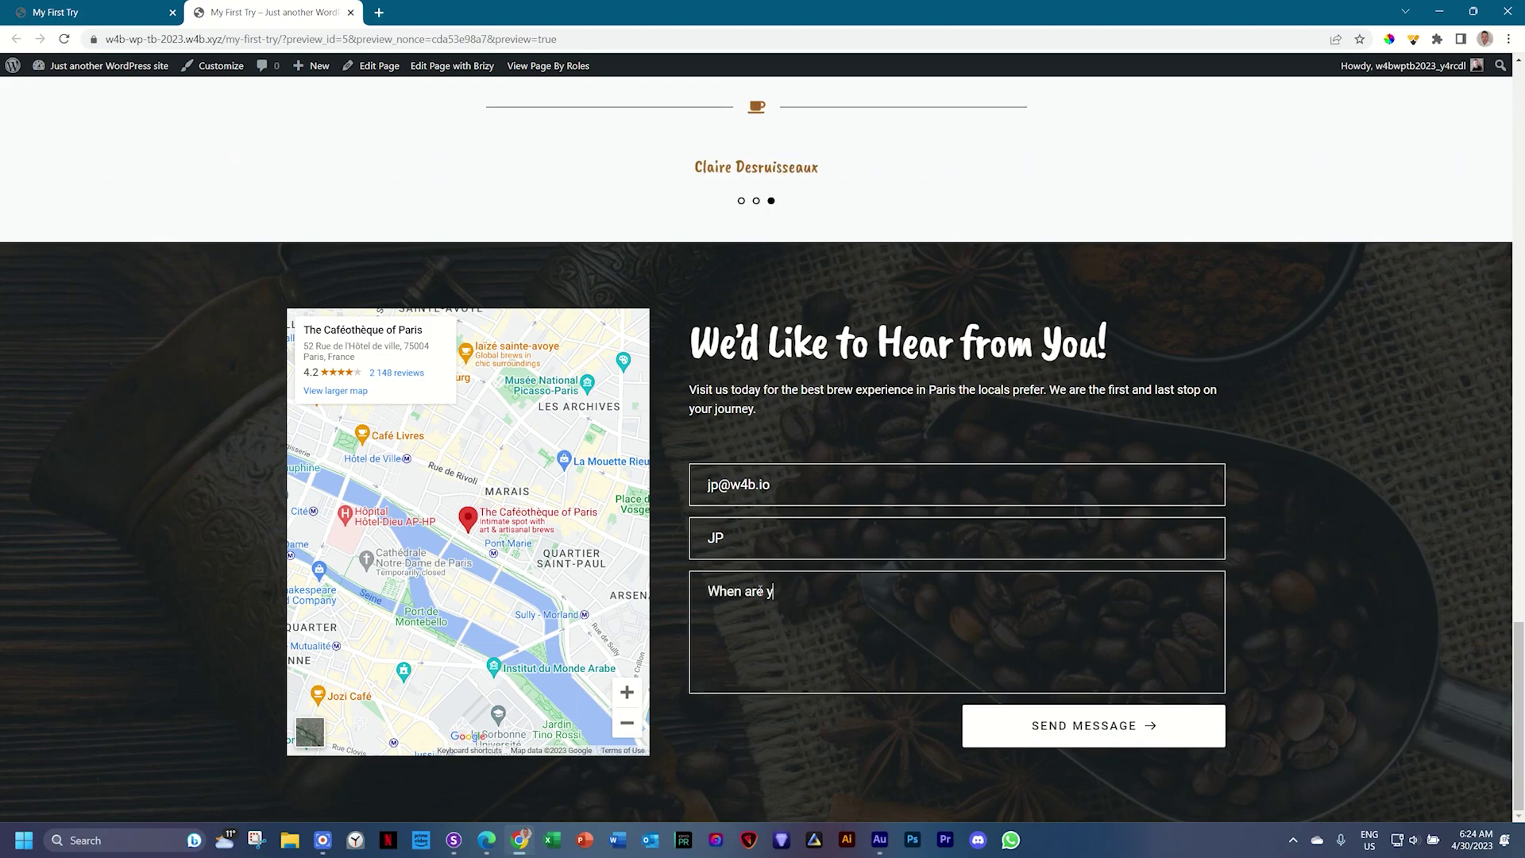
{"action": "type", "text": "ou open this Sunday?"}
{"action": "left_click", "coordinate": [1045, 719]}
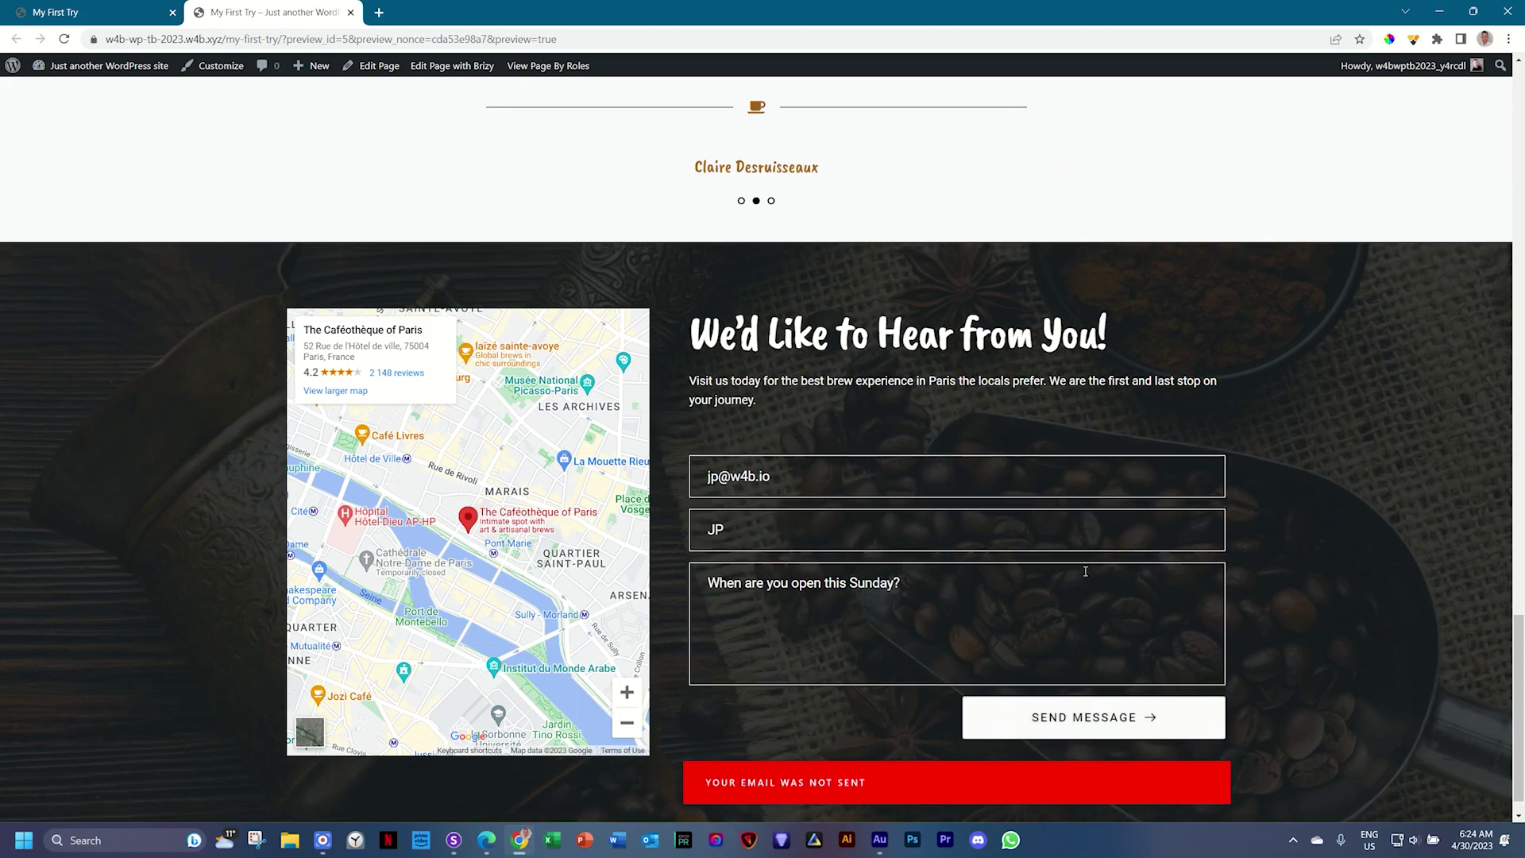
{"action": "scroll", "coordinate": [1215, 533], "scroll_direction": "down", "scroll_amount": 1}
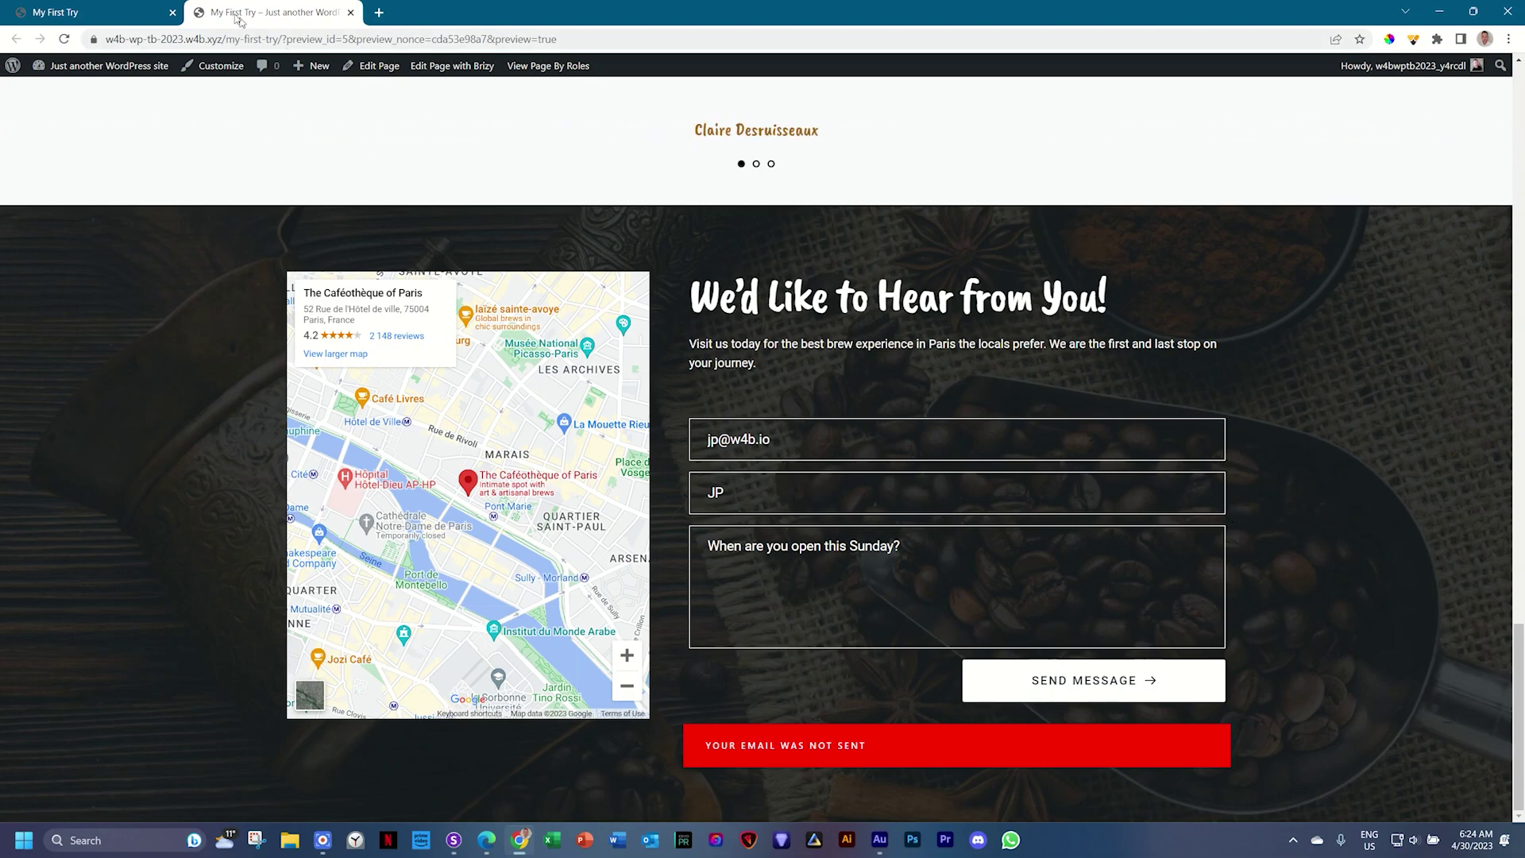
{"action": "left_click", "coordinate": [136, 10]}
Step: Open the contact form's integrations and choose WordPress as the email service
{"action": "scroll", "coordinate": [998, 246], "scroll_direction": "down", "scroll_amount": 8}
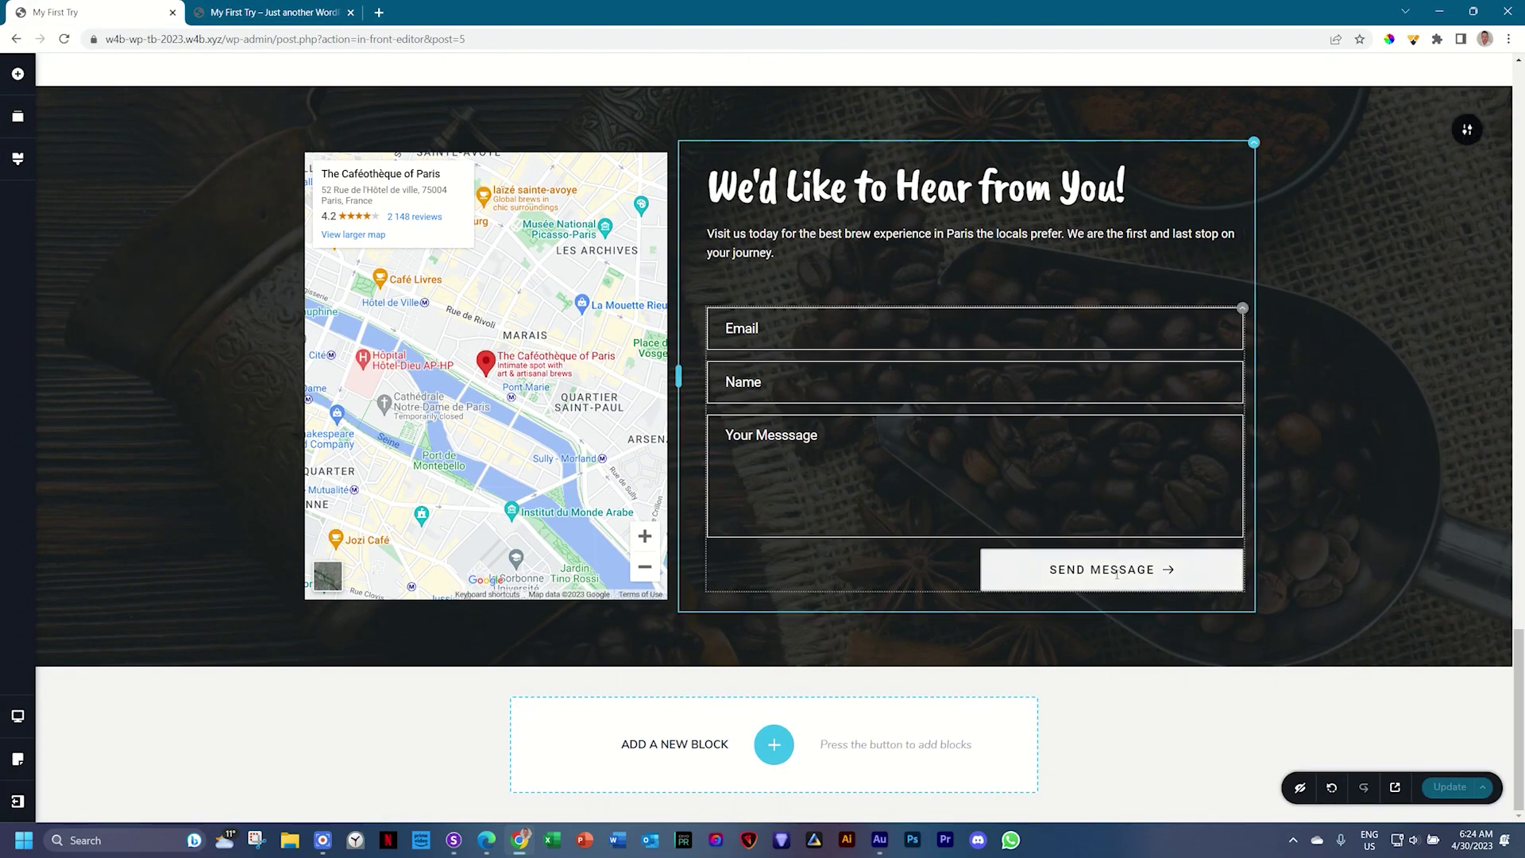
{"action": "left_click", "coordinate": [1123, 570]}
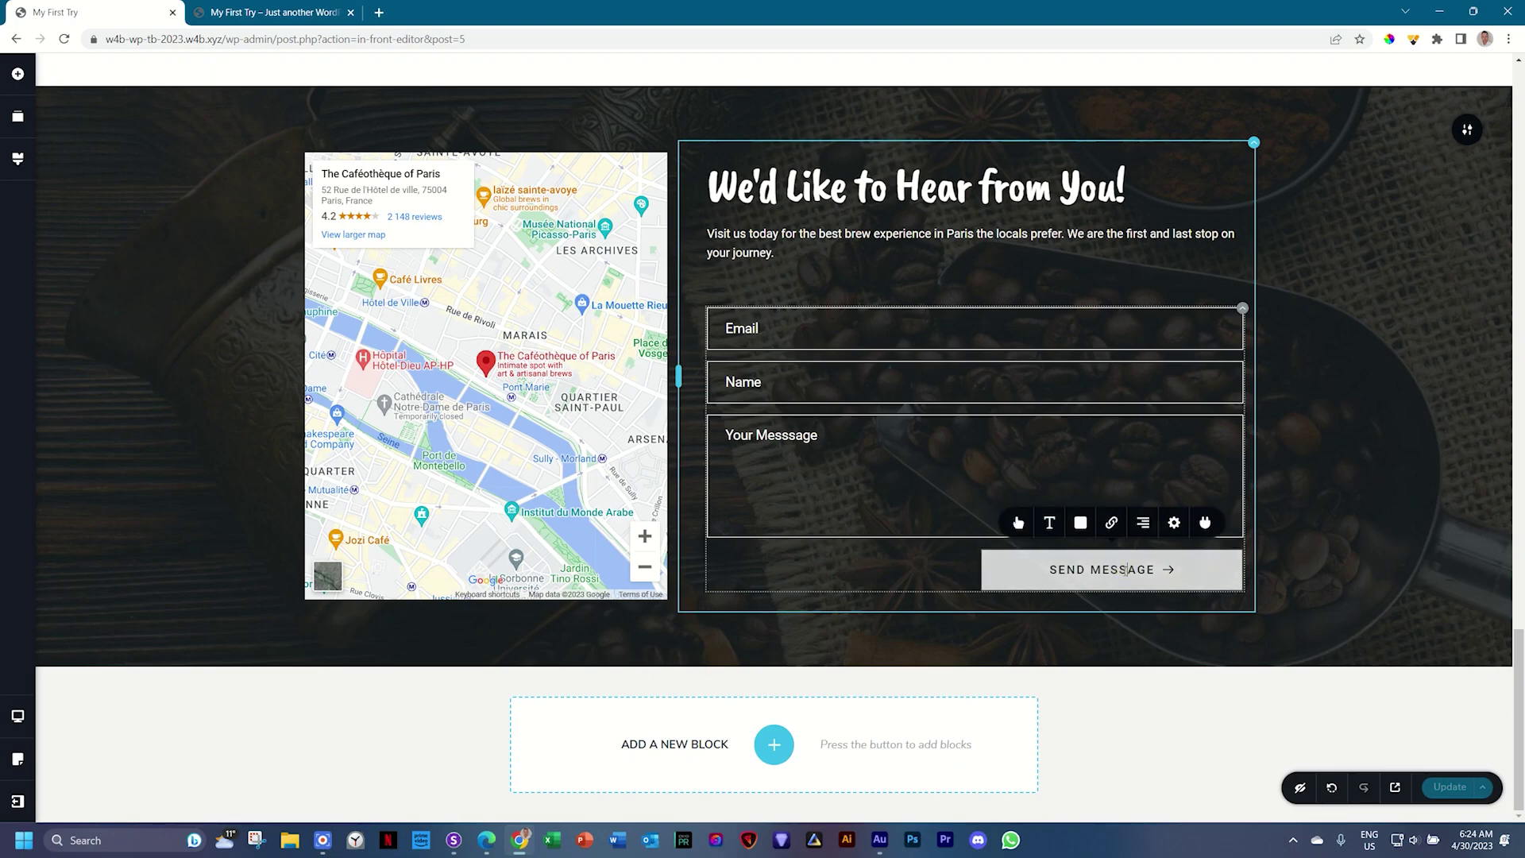
{"action": "left_click", "coordinate": [1213, 525]}
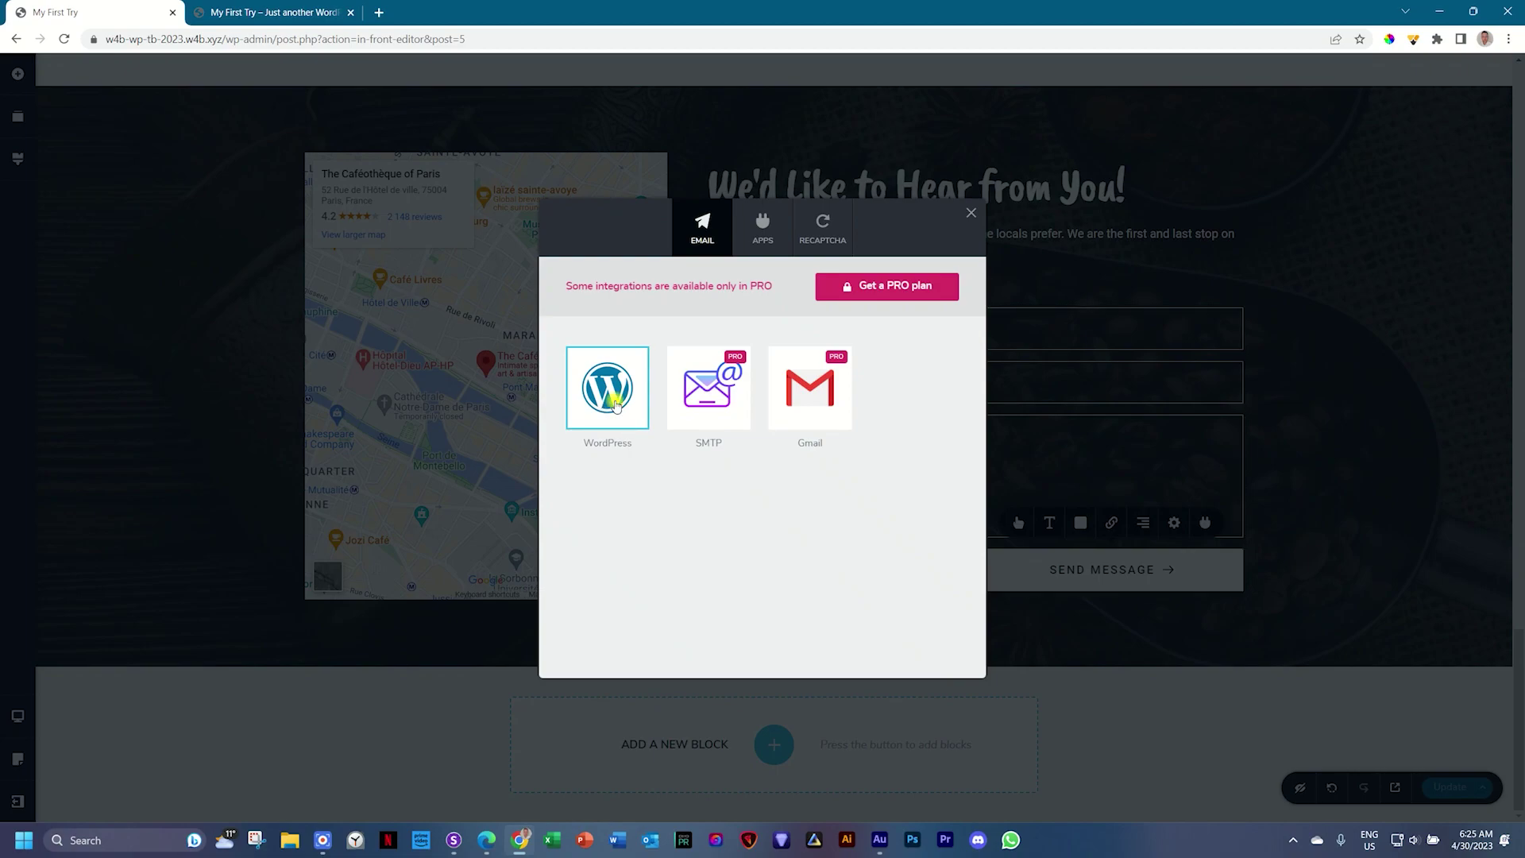
{"action": "left_click", "coordinate": [617, 406]}
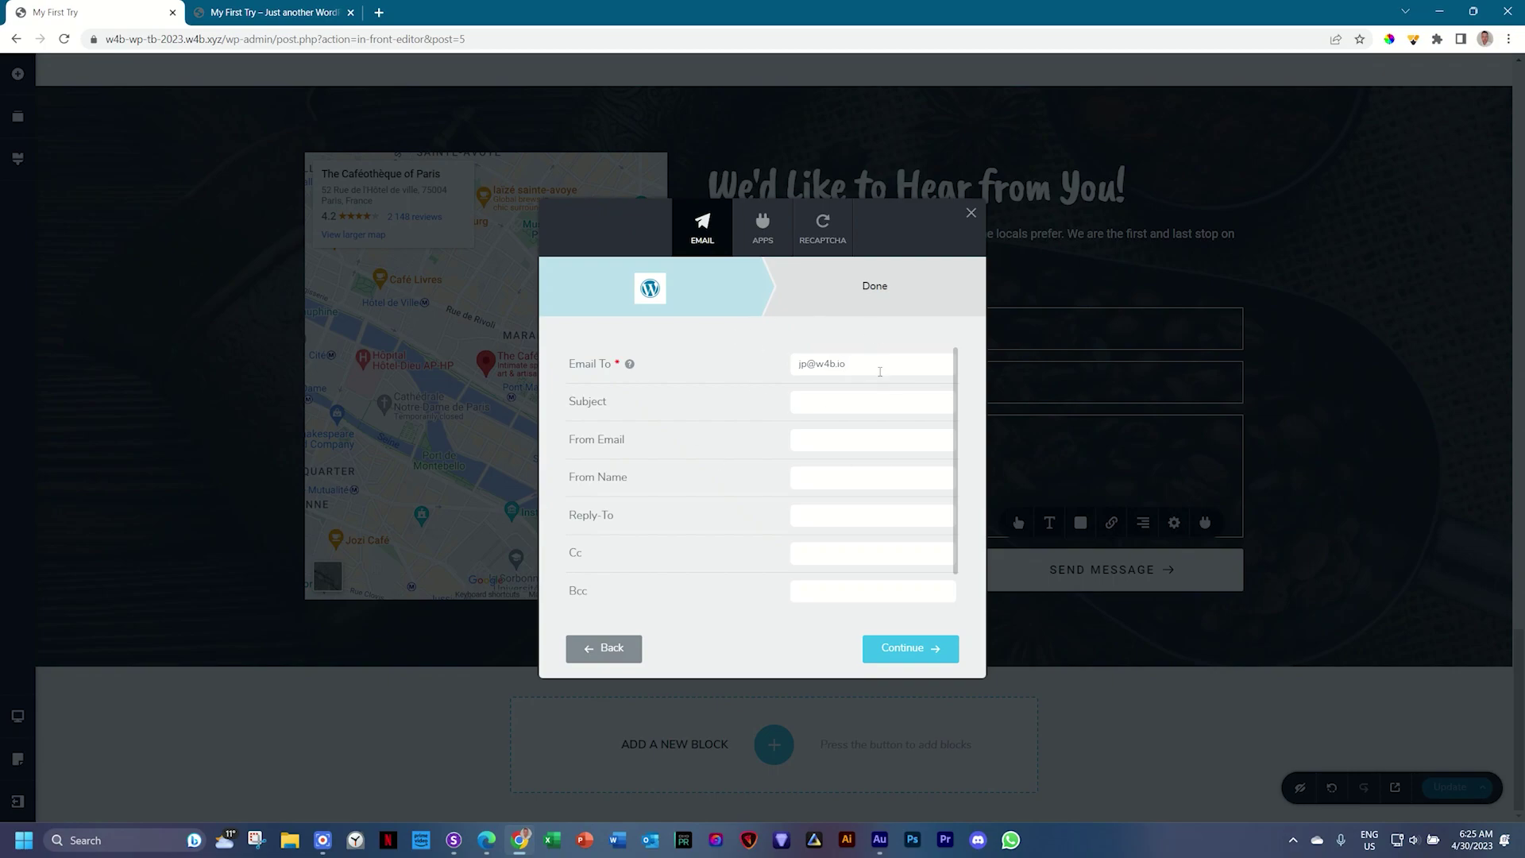
Step: Keep the existing recipient address in Email To and confirm the WordPress connection
{"action": "left_click", "coordinate": [868, 370]}
{"action": "key", "text": "ctrl+a"}
{"action": "left_click", "coordinate": [880, 359]}
{"action": "scroll", "coordinate": [913, 504], "scroll_direction": "down", "scroll_amount": 1}
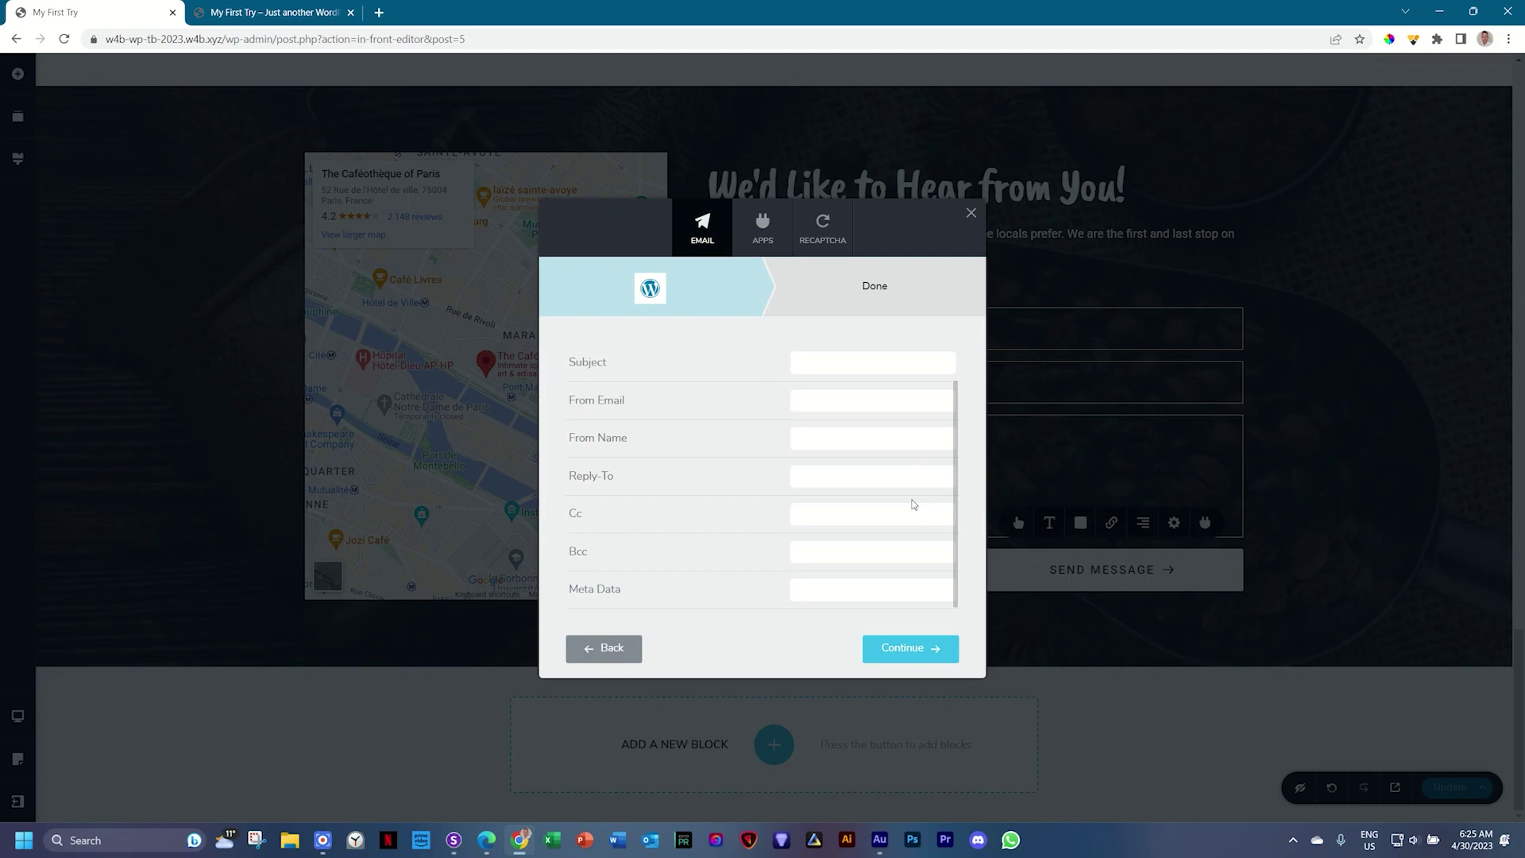
{"action": "scroll", "coordinate": [913, 504], "scroll_direction": "up", "scroll_amount": 1}
{"action": "scroll", "coordinate": [913, 503], "scroll_direction": "down", "scroll_amount": 1}
{"action": "scroll", "coordinate": [913, 504], "scroll_direction": "up", "scroll_amount": 1}
{"action": "scroll", "coordinate": [838, 484], "scroll_direction": "down", "scroll_amount": 1}
{"action": "scroll", "coordinate": [870, 546], "scroll_direction": "up", "scroll_amount": 1}
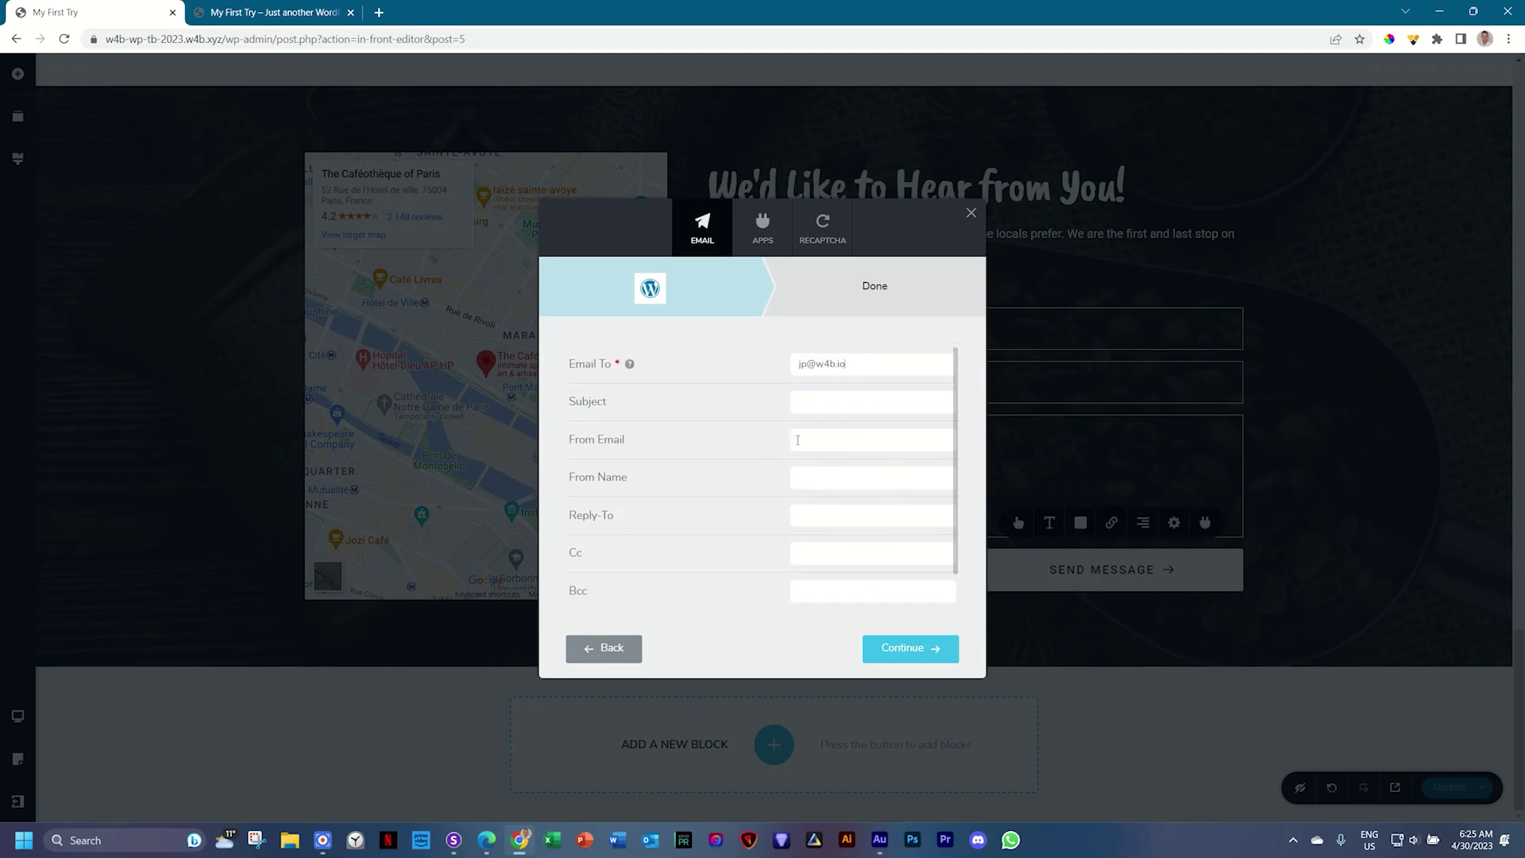
{"action": "left_click", "coordinate": [894, 647]}
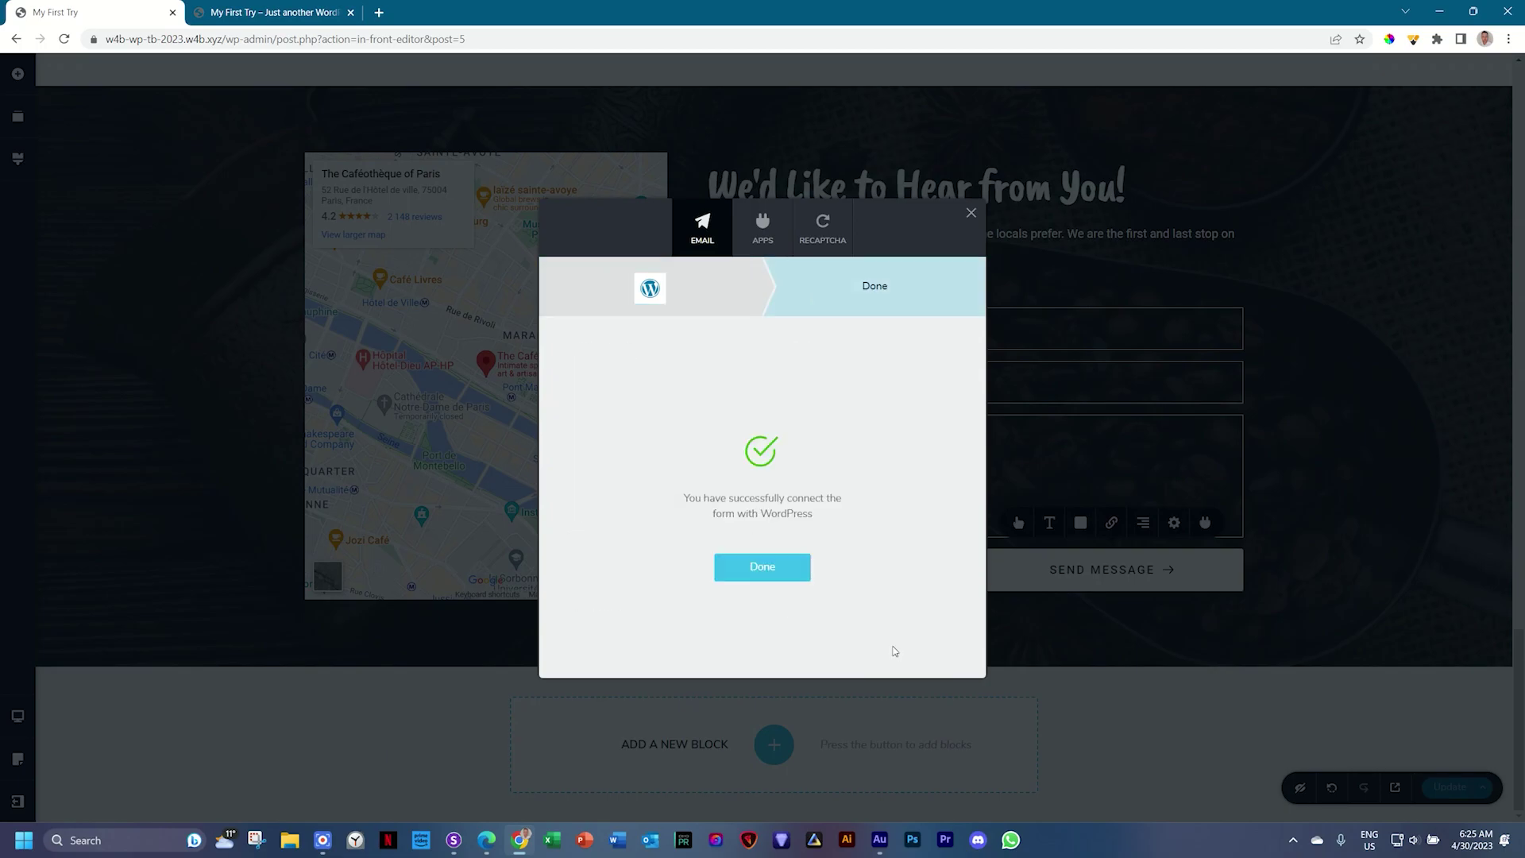
{"action": "left_click", "coordinate": [767, 572]}
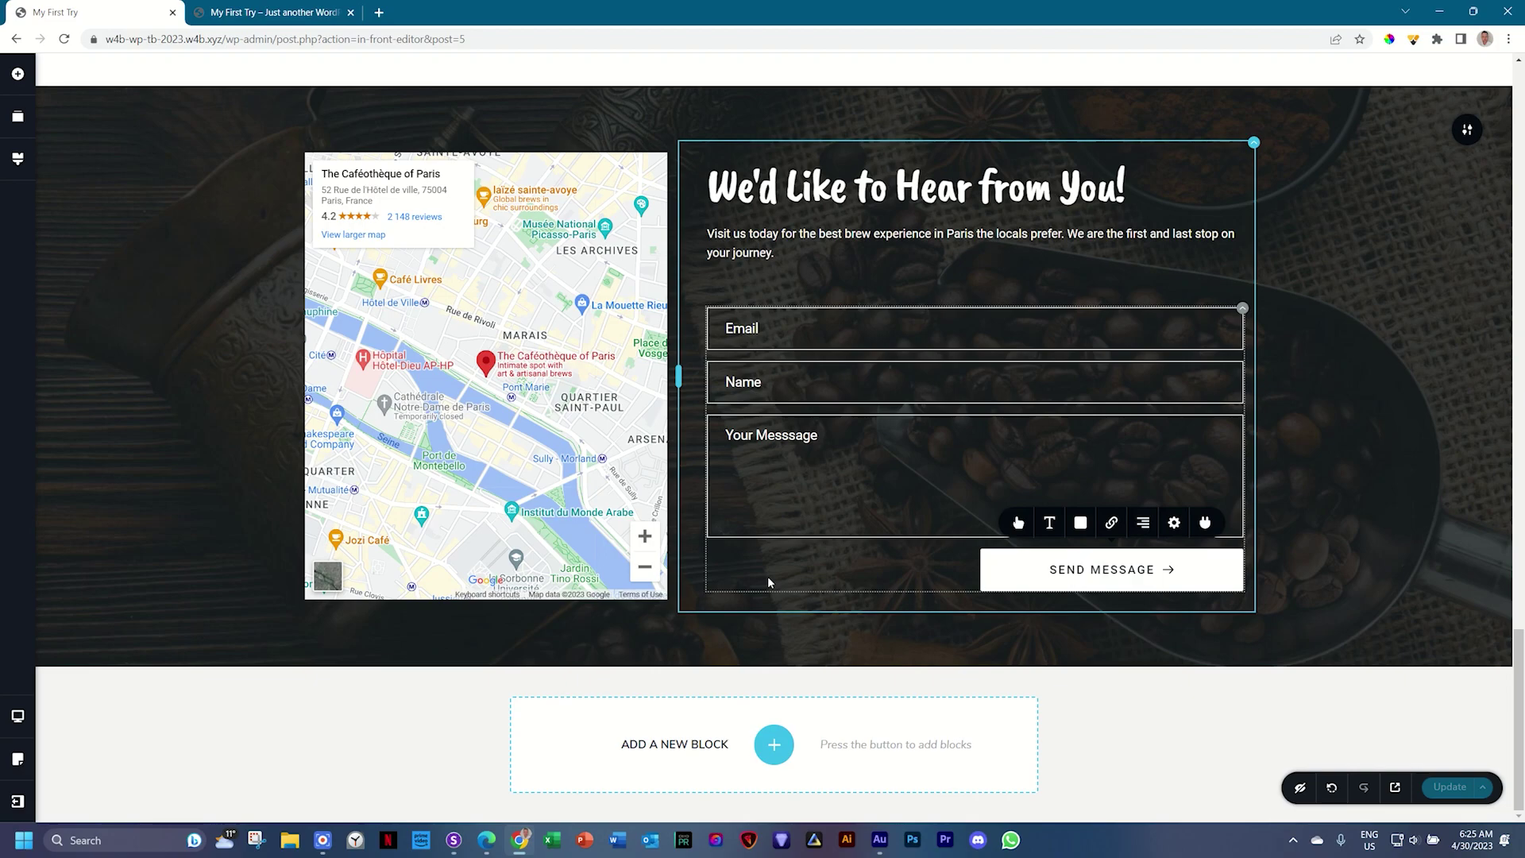
Step: Update the page in Brizy and reload the live preview
{"action": "left_click", "coordinate": [1446, 787]}
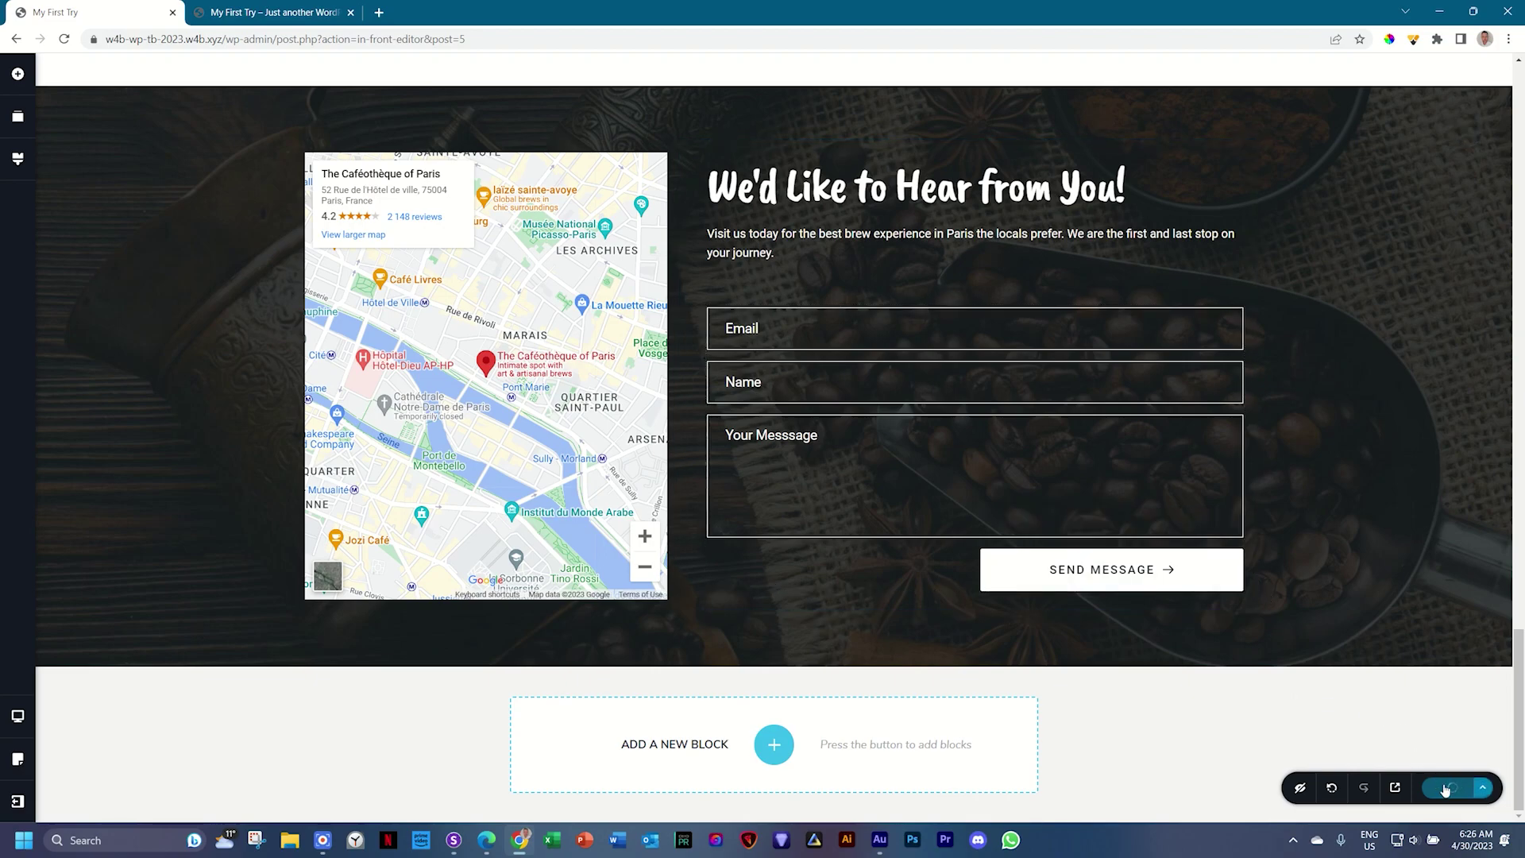
{"action": "left_click", "coordinate": [270, 12]}
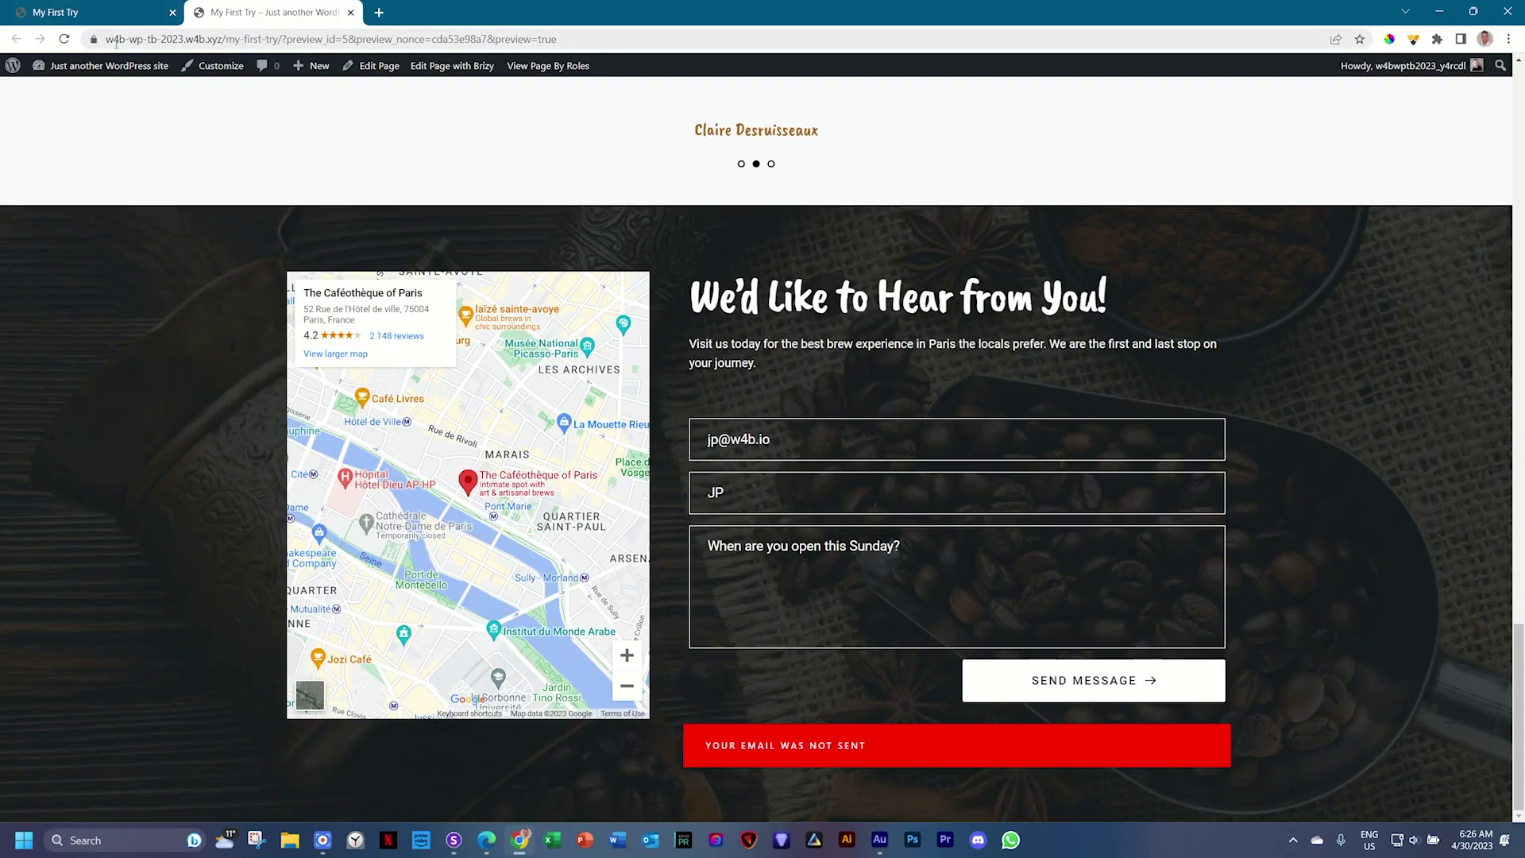
{"action": "left_click", "coordinate": [63, 40]}
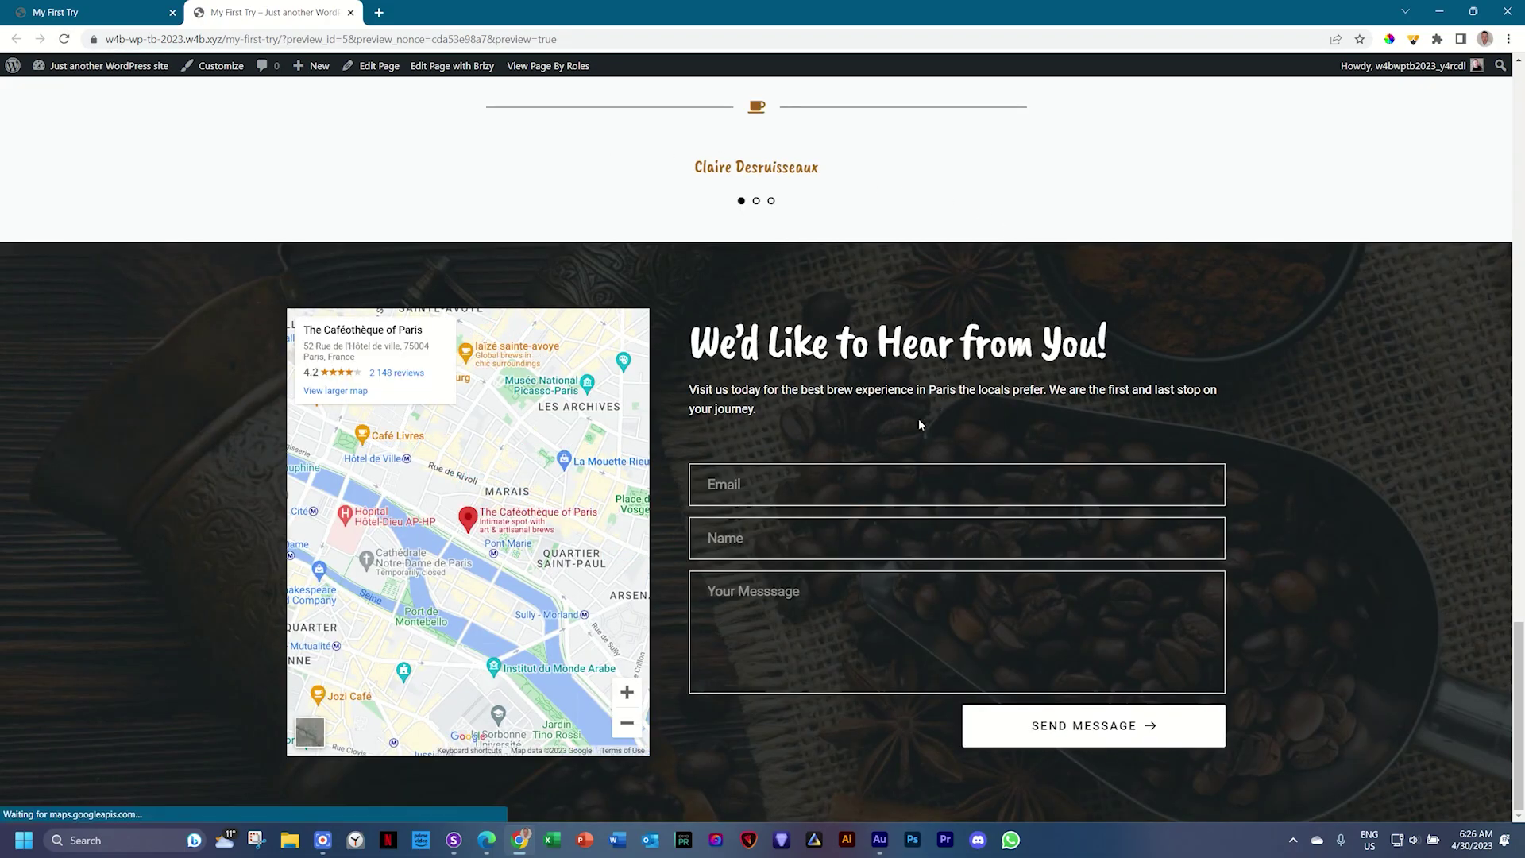
Step: Fill in the sender's e-mail and name, message 'Does this work?', and send it
{"action": "left_click", "coordinate": [834, 479]}
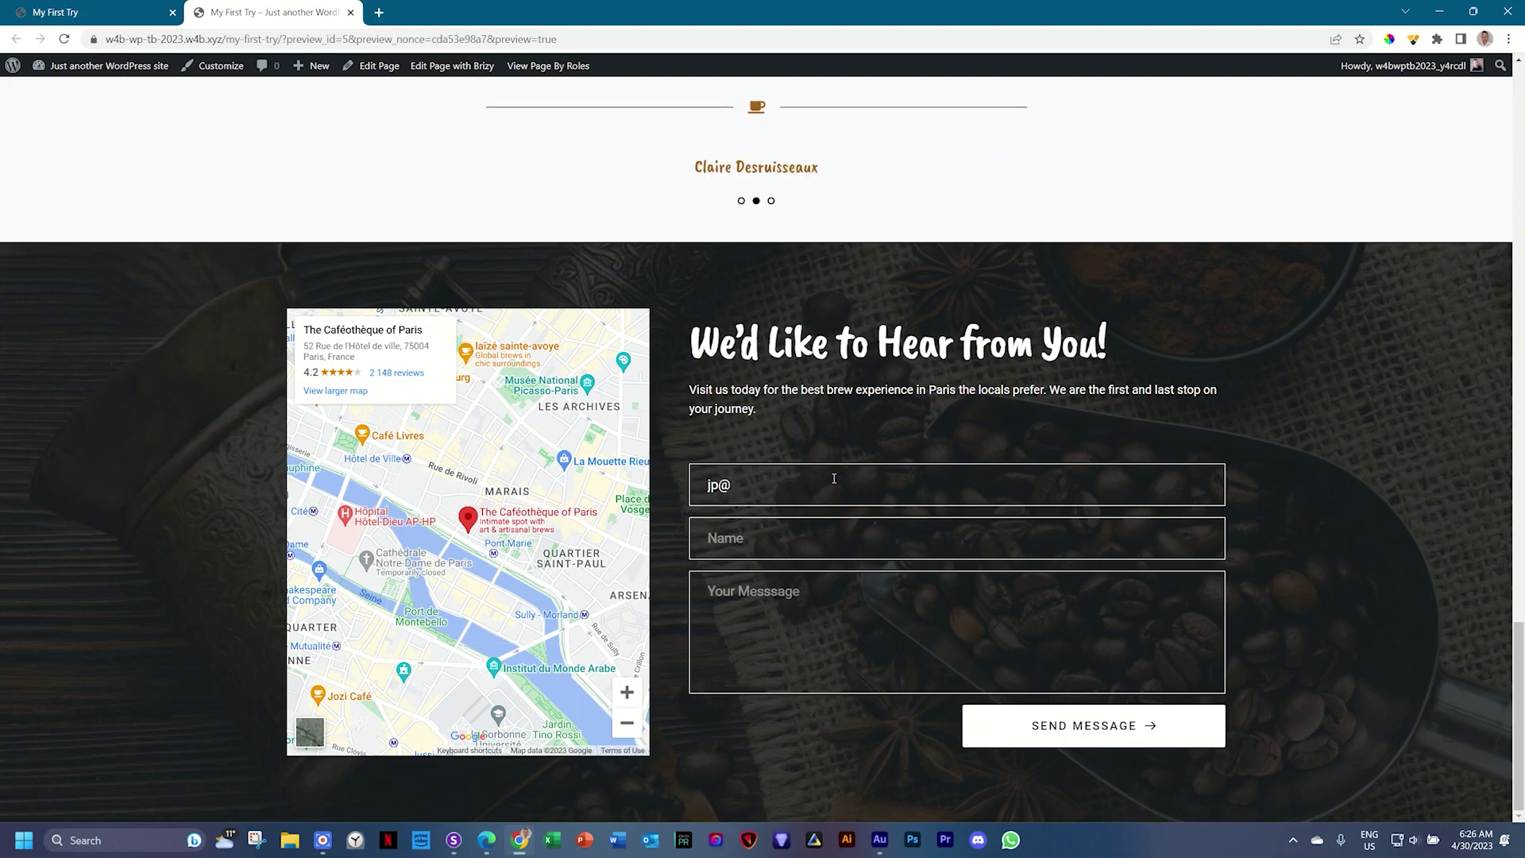
{"action": "type", "text": "JP"}
{"action": "key", "text": "Tab"}
{"action": "type", "text": "Does this wowrk?"}
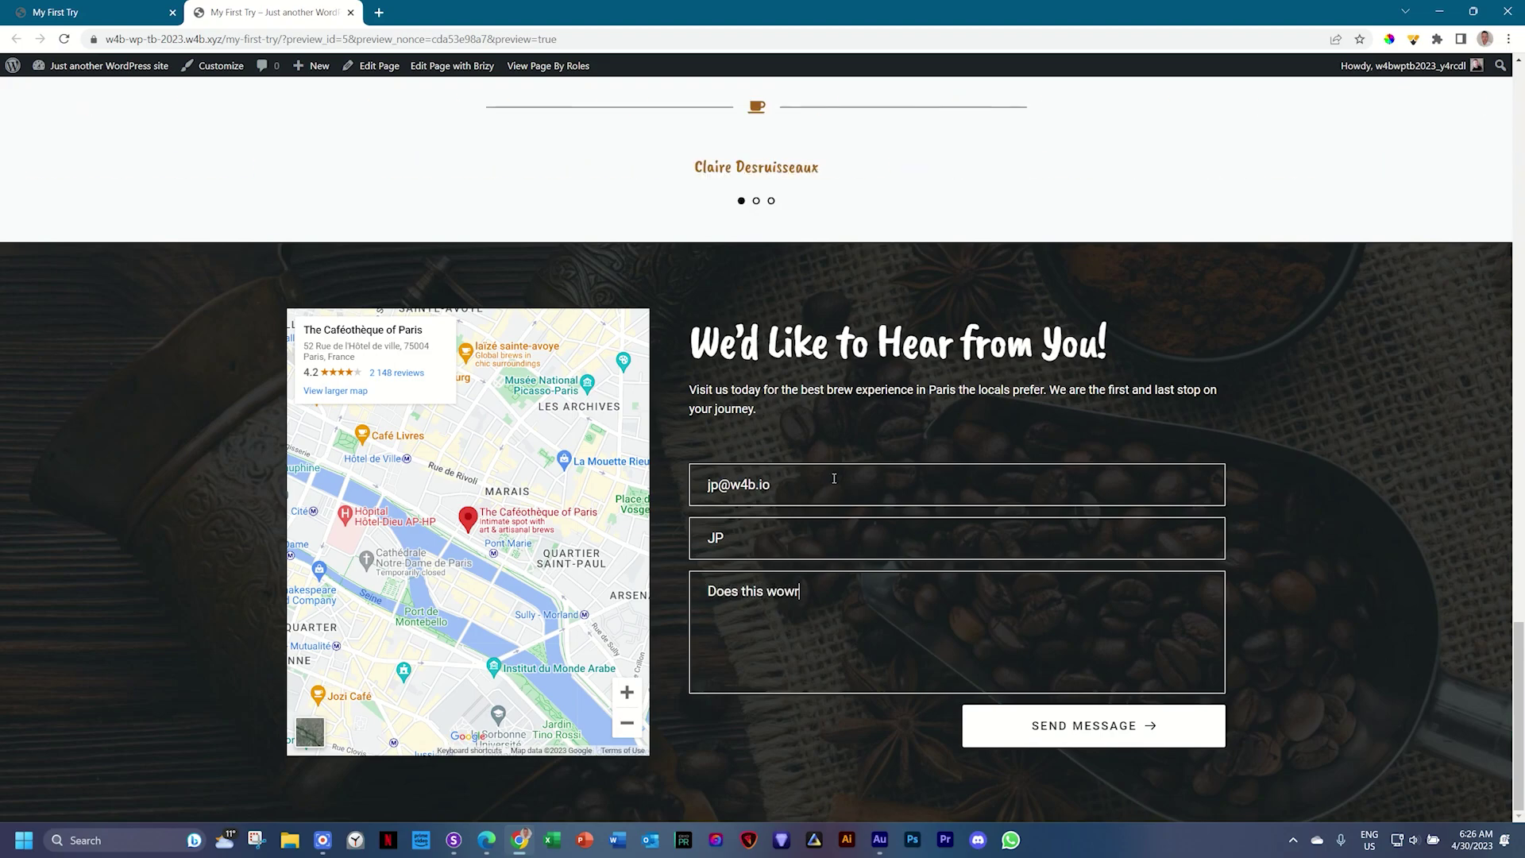
{"action": "key", "text": "BackSpace"}
{"action": "key", "text": "BackSpace"}
{"action": "key", "text": "BackSpace"}
{"action": "key", "text": "BackSpace"}
{"action": "type", "text": "rk?"}
{"action": "left_click", "coordinate": [1121, 719]}
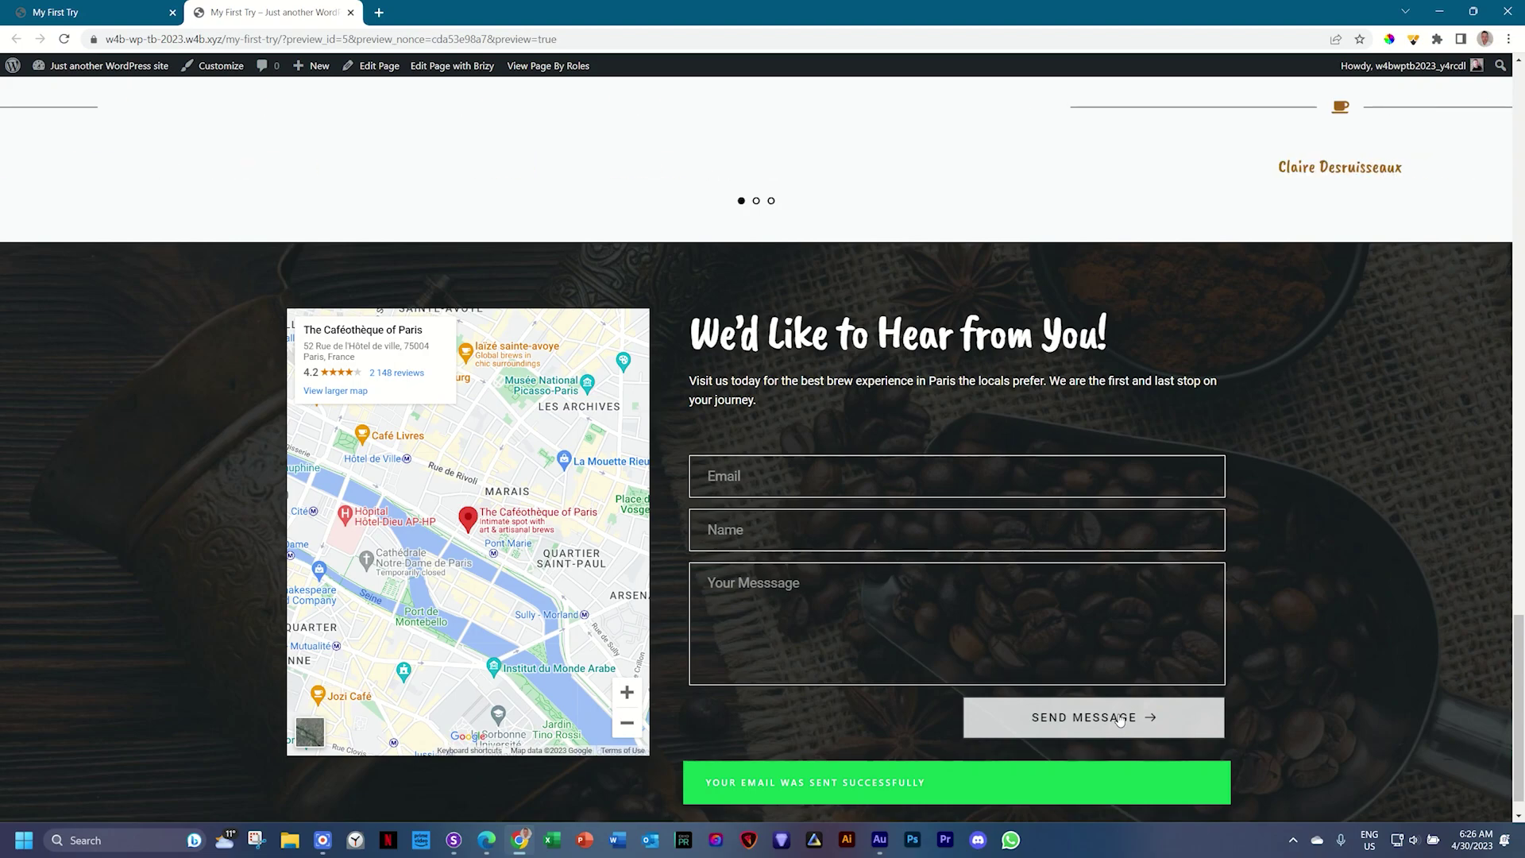
{"action": "scroll", "coordinate": [1173, 528], "scroll_direction": "up", "scroll_amount": 10}
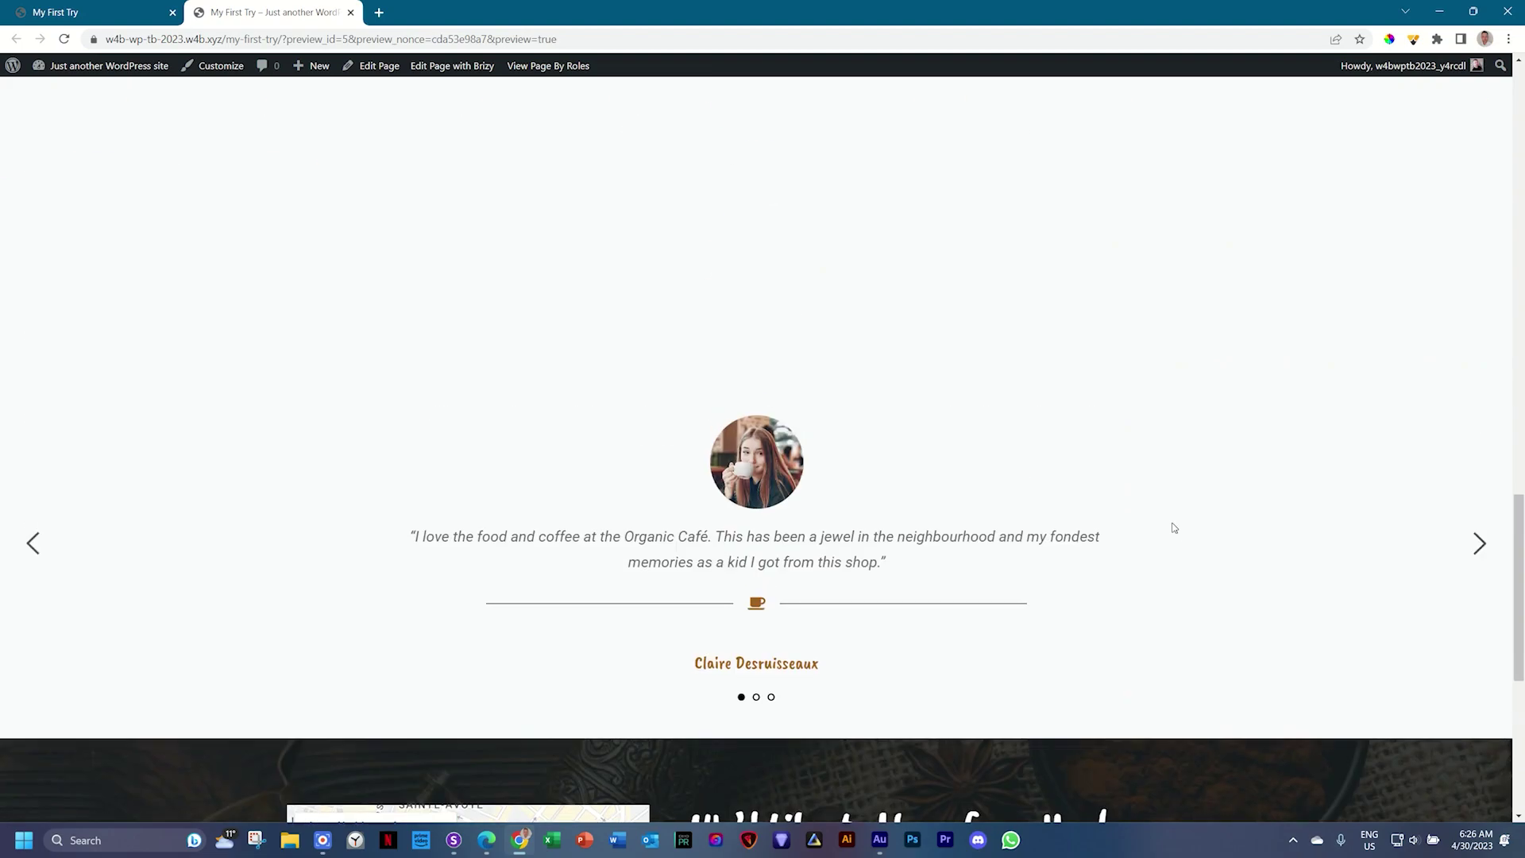
{"action": "scroll", "coordinate": [1173, 527], "scroll_direction": "up", "scroll_amount": 6}
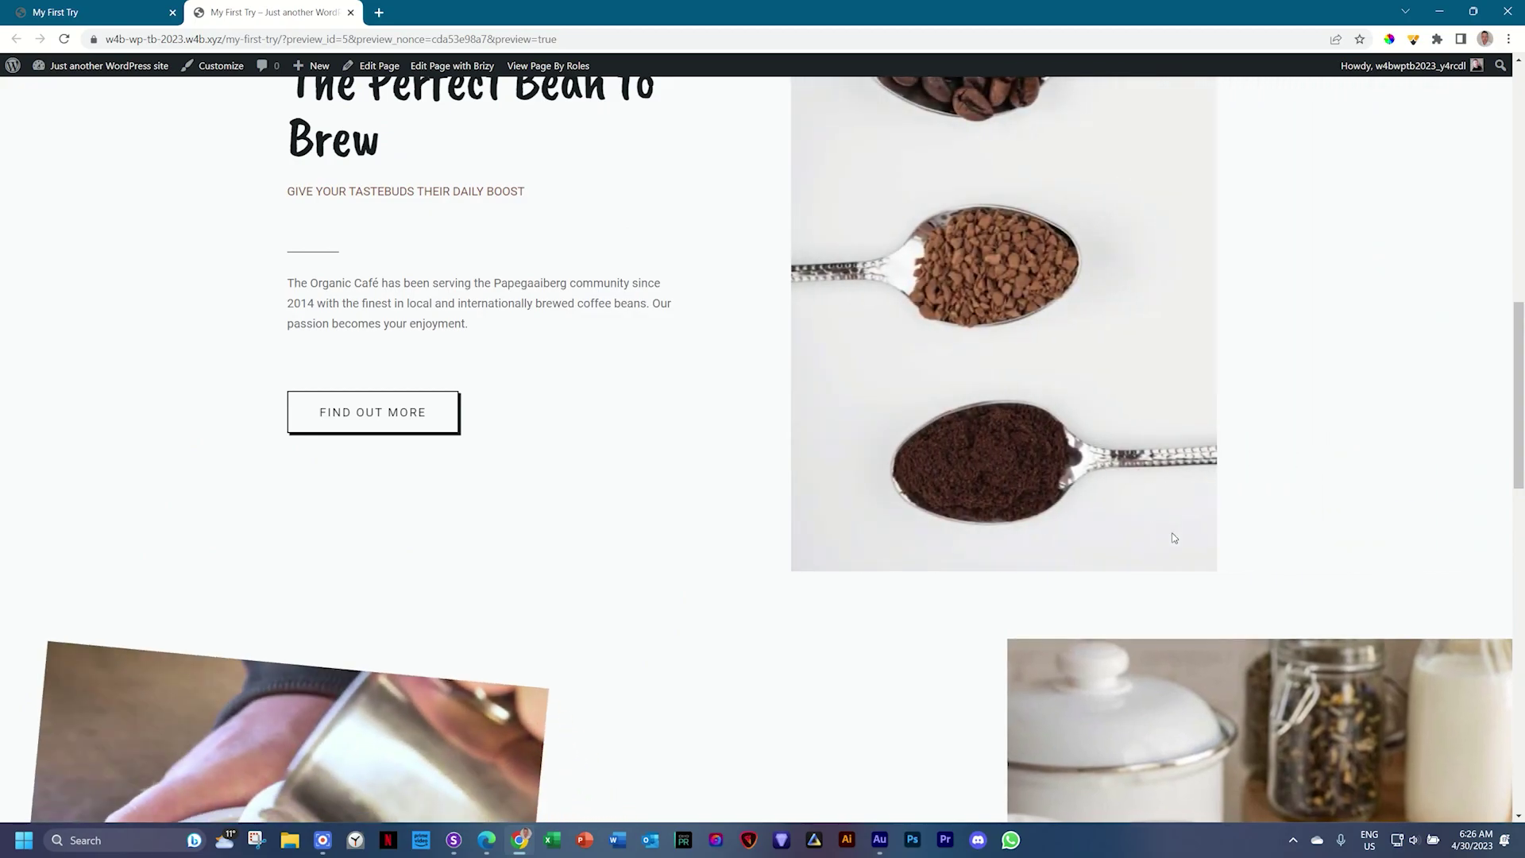
{"action": "scroll", "coordinate": [1174, 538], "scroll_direction": "up", "scroll_amount": 6}
{"action": "scroll", "coordinate": [1173, 537], "scroll_direction": "up", "scroll_amount": 4}
{"action": "scroll", "coordinate": [1173, 538], "scroll_direction": "down", "scroll_amount": 13}
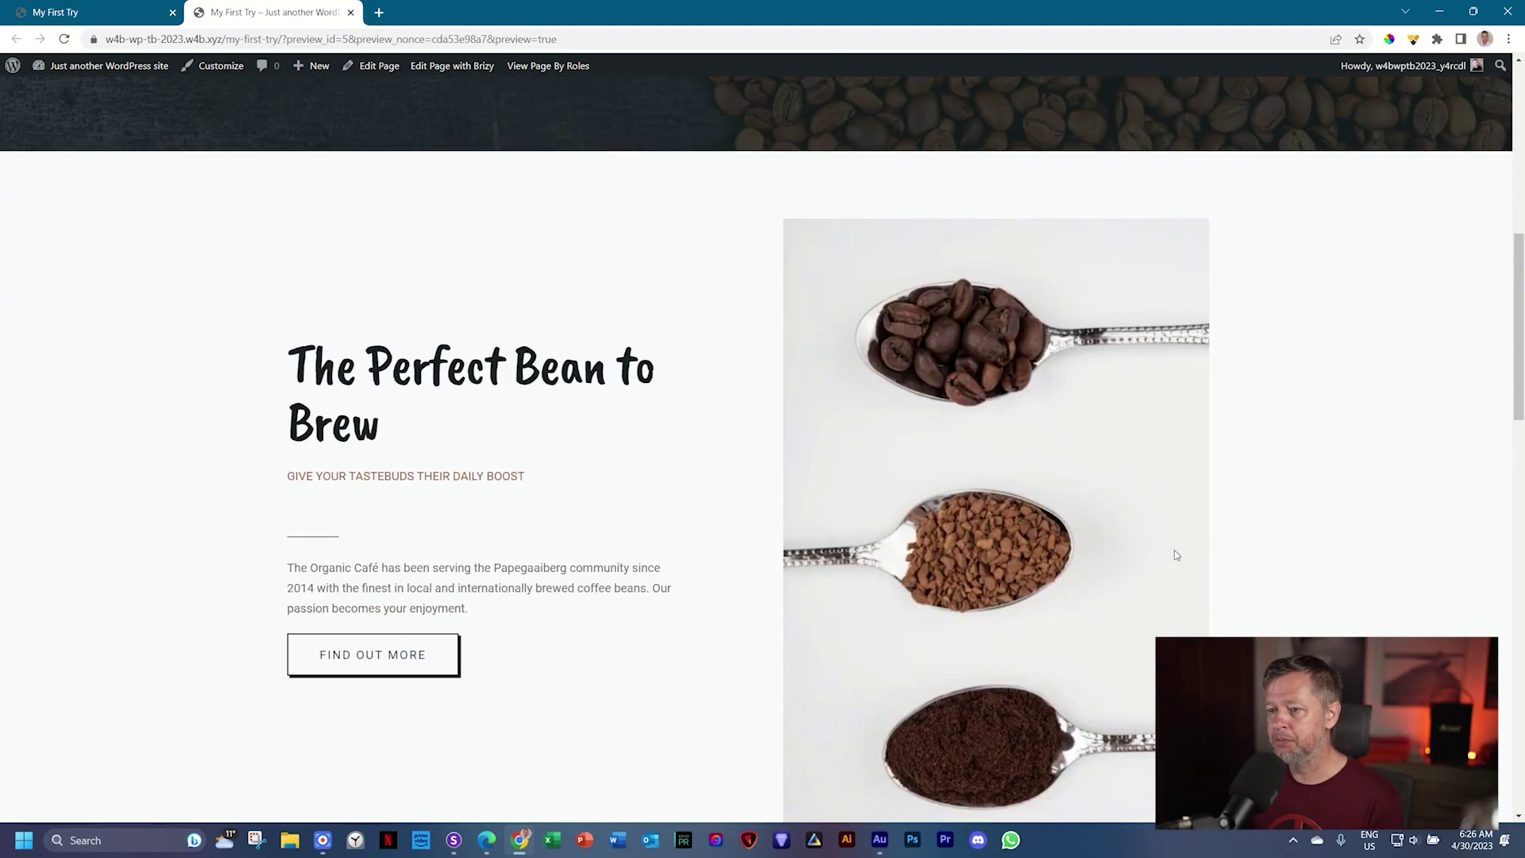
{"action": "scroll", "coordinate": [1177, 554], "scroll_direction": "down", "scroll_amount": 14}
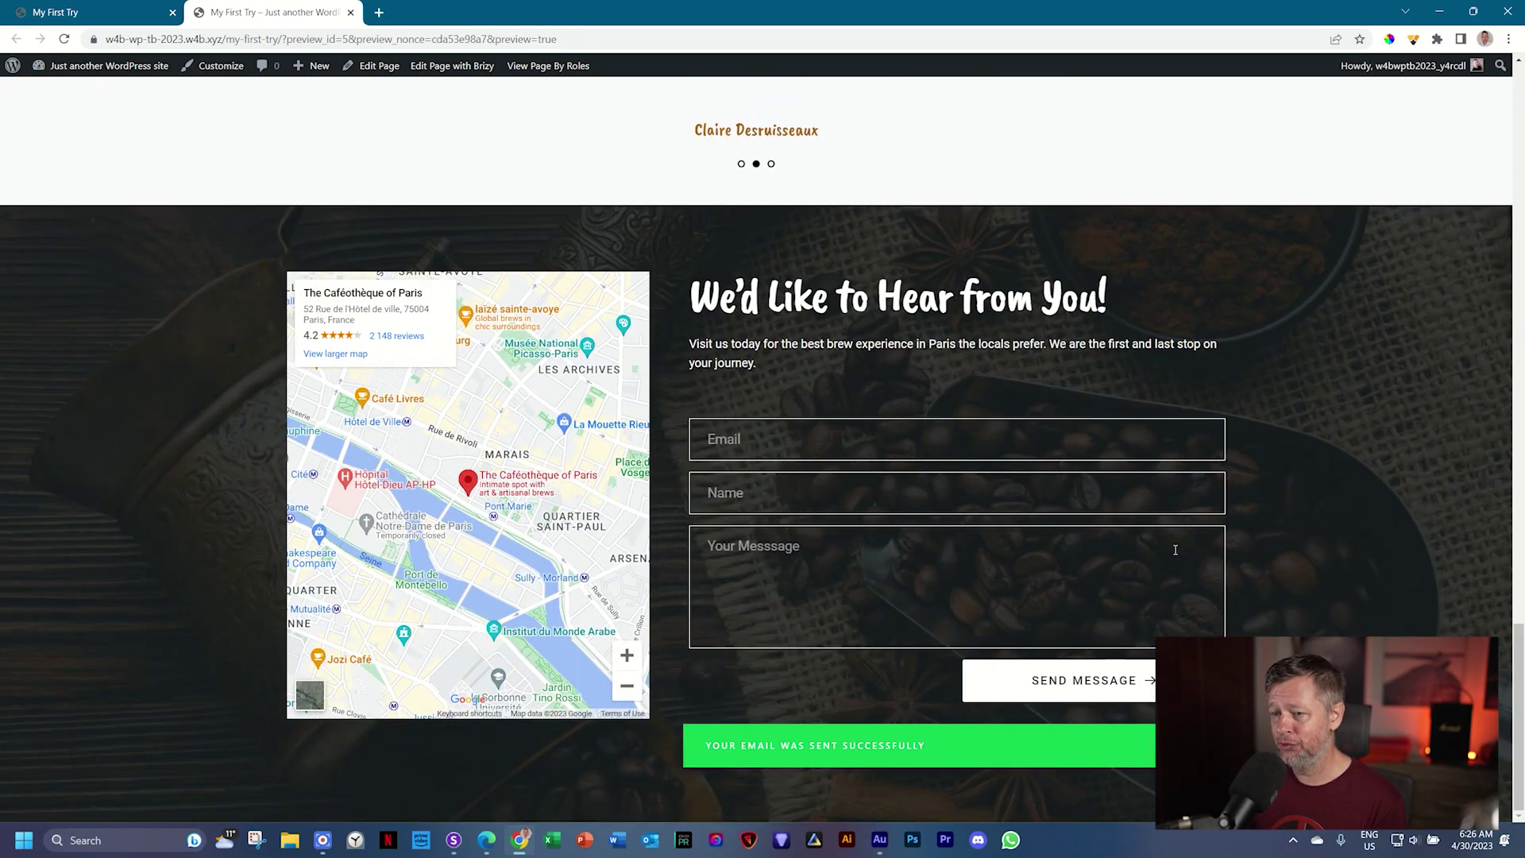
{"action": "scroll", "coordinate": [1176, 556], "scroll_direction": "up", "scroll_amount": 5}
{"action": "scroll", "coordinate": [1177, 557], "scroll_direction": "up", "scroll_amount": 10}
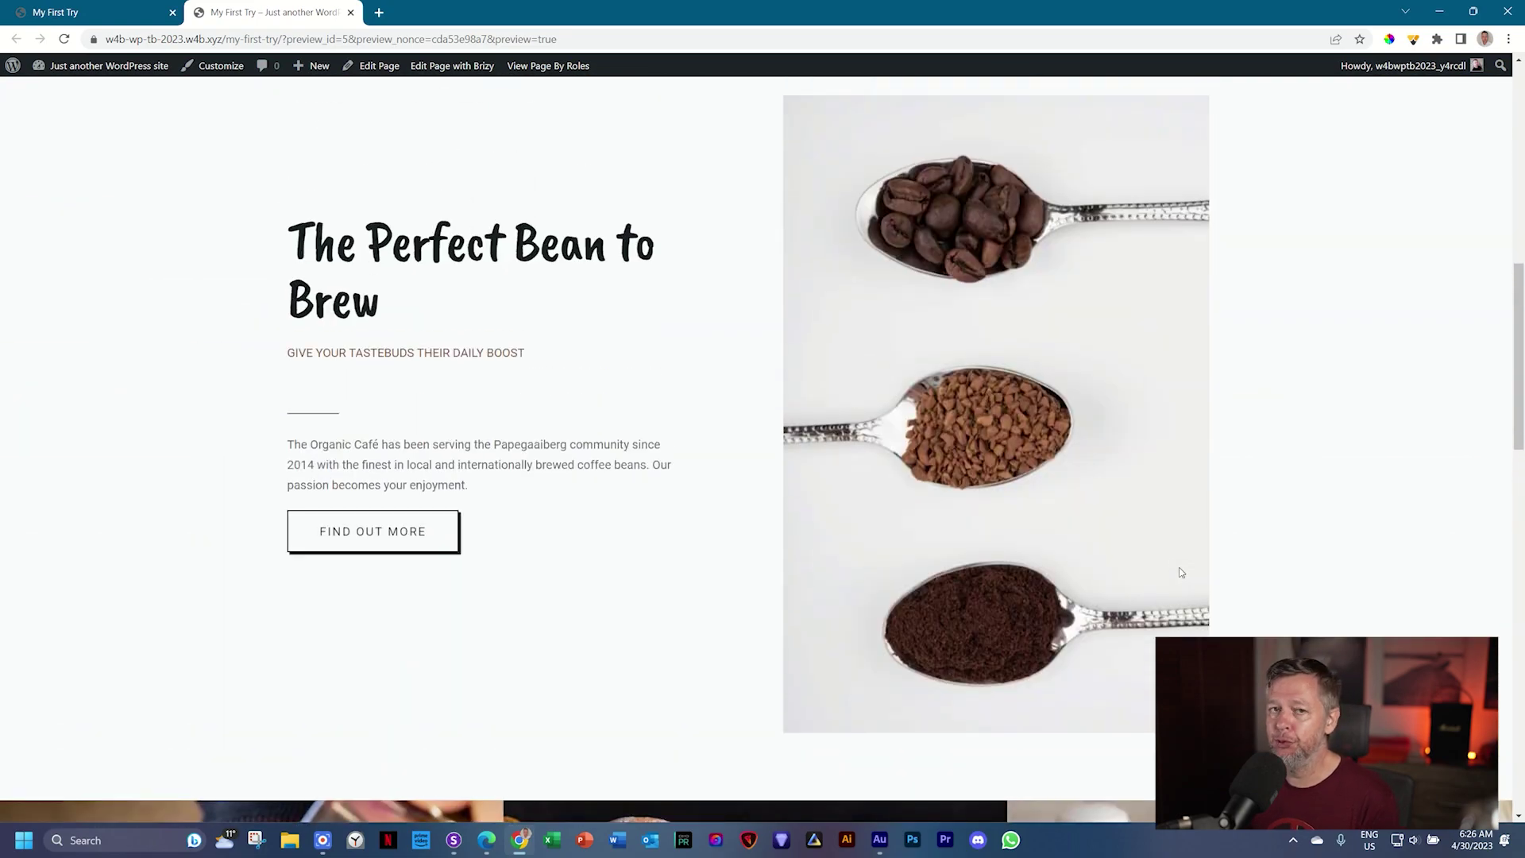
{"action": "scroll", "coordinate": [1180, 572], "scroll_direction": "up", "scroll_amount": 8}
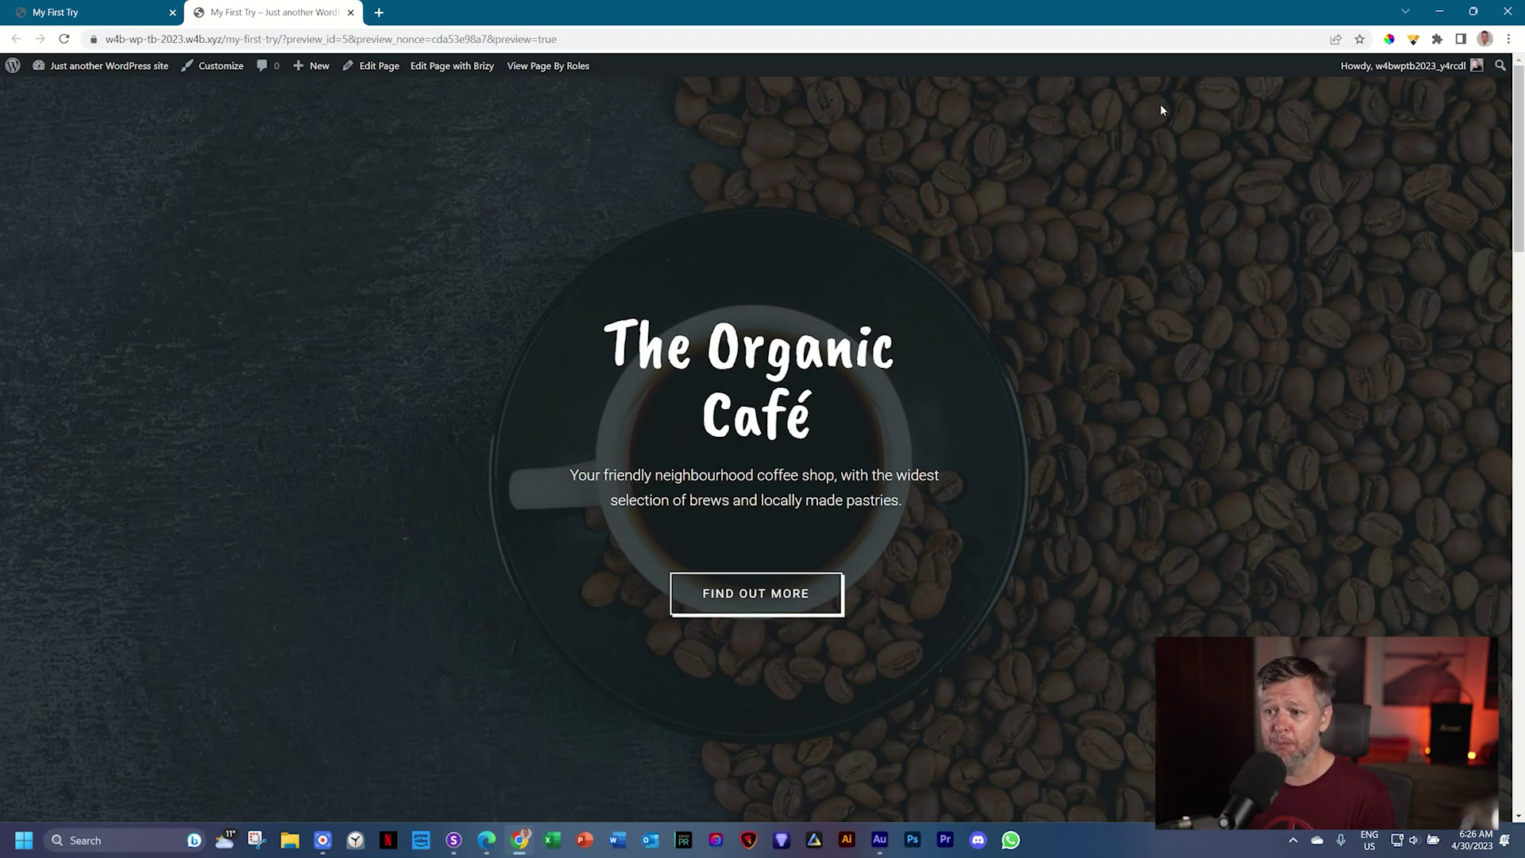
{"action": "scroll", "coordinate": [1303, 564], "scroll_direction": "down", "scroll_amount": 15}
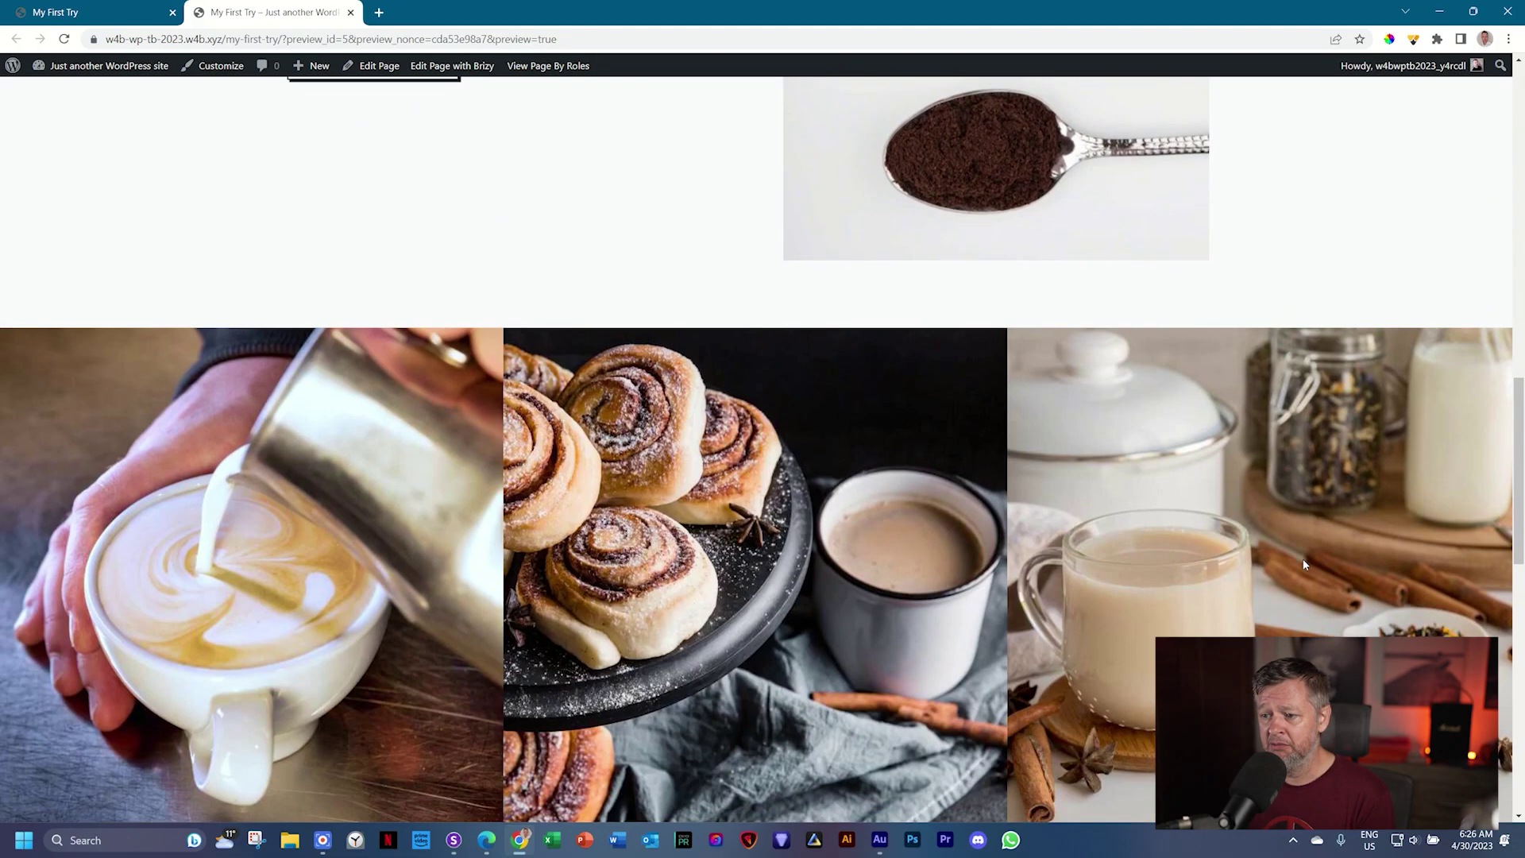
{"action": "scroll", "coordinate": [1303, 562], "scroll_direction": "down", "scroll_amount": 5}
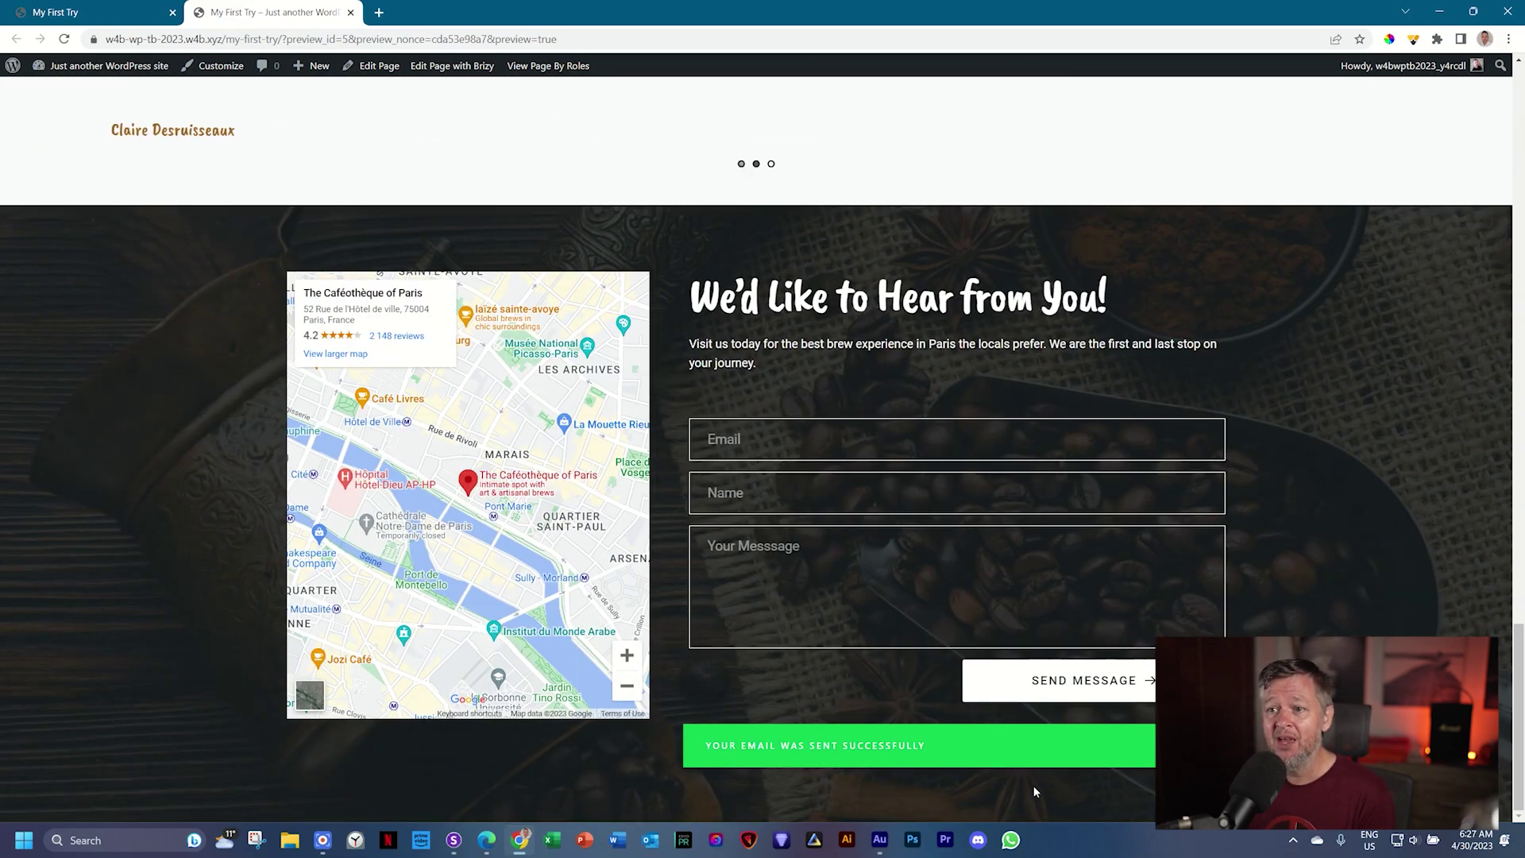
{"action": "scroll", "coordinate": [1022, 782], "scroll_direction": "up", "scroll_amount": 10}
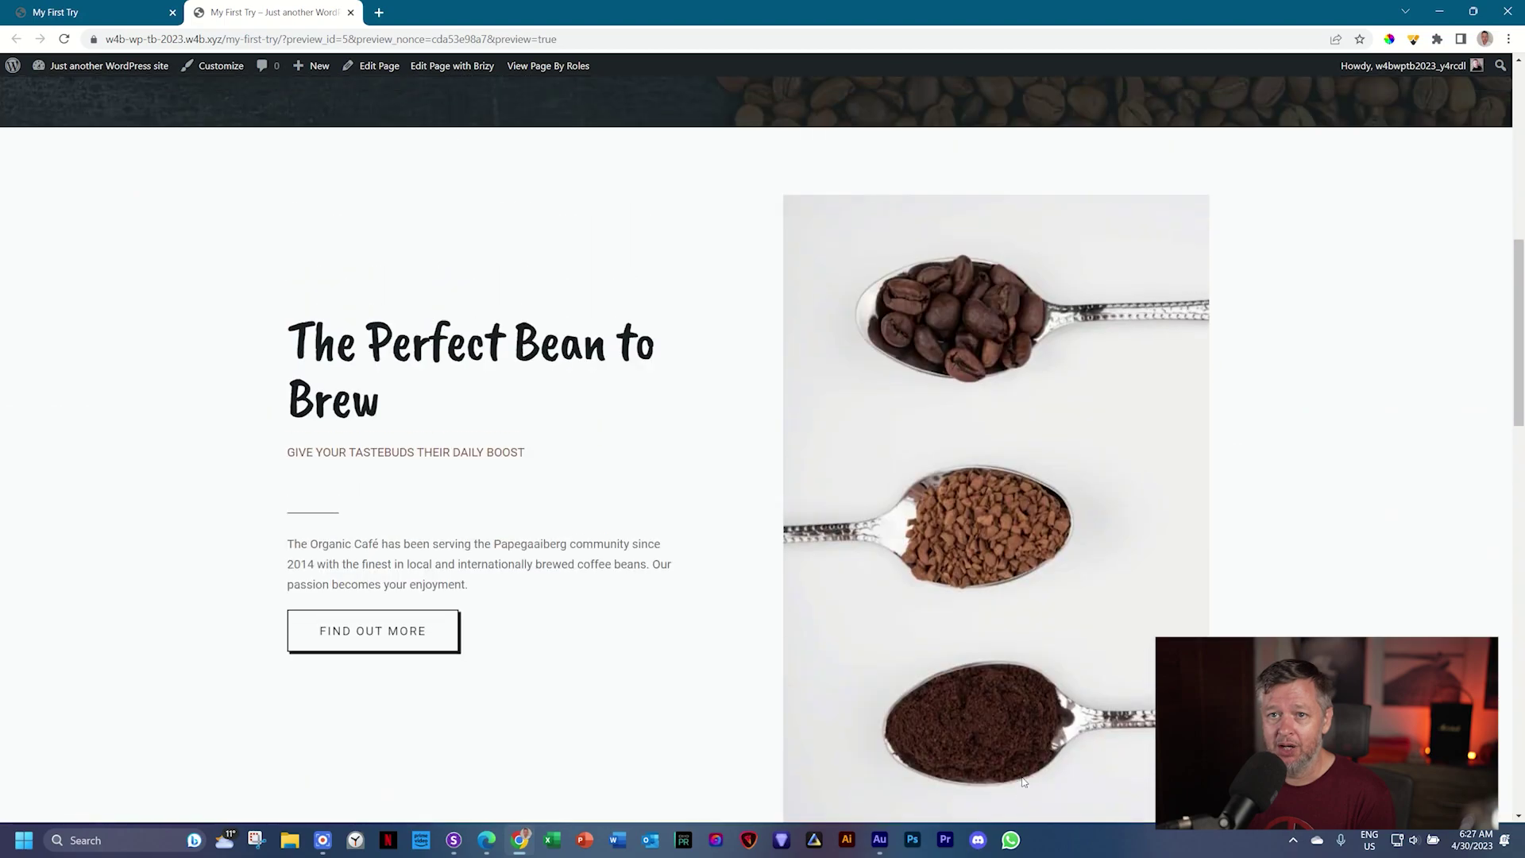